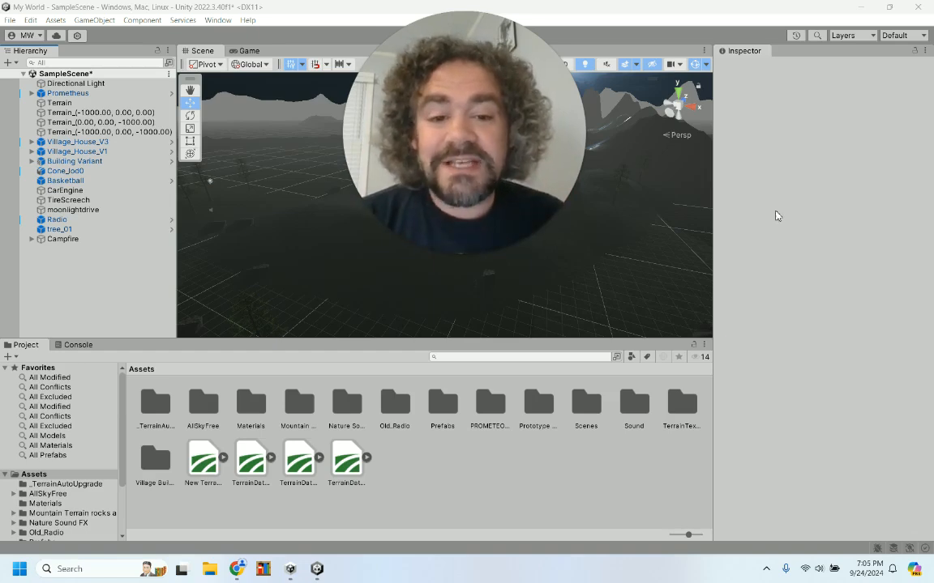
Step: Play-test the scene by driving the car toward the campfire, and stop play mode
drag(522, 140, 342, 212)
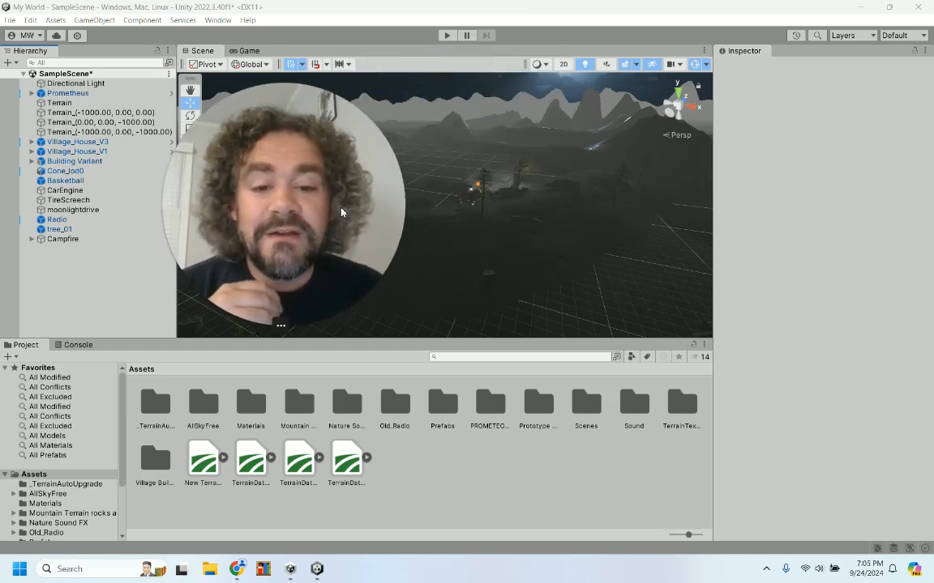
click(447, 35)
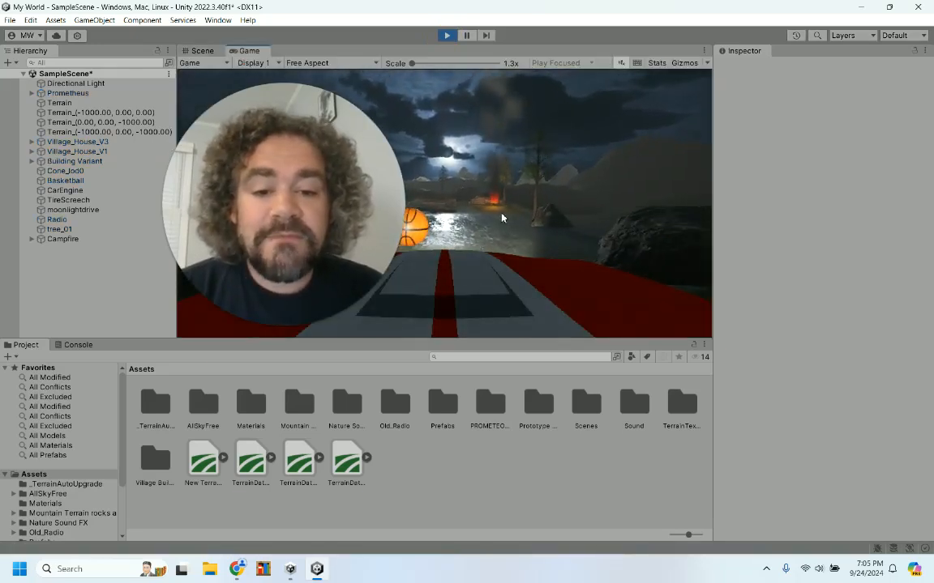
key(w)
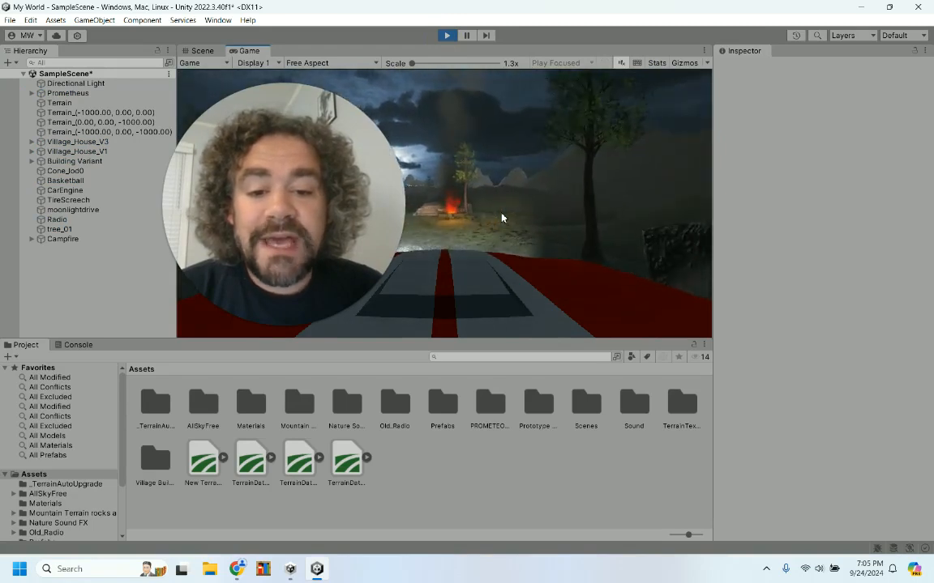
key(w)
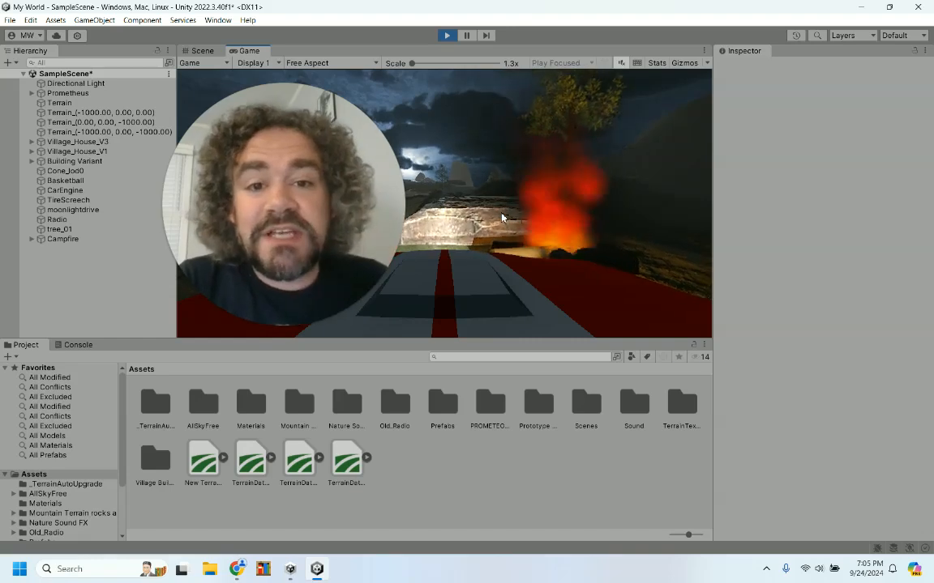
key(d)
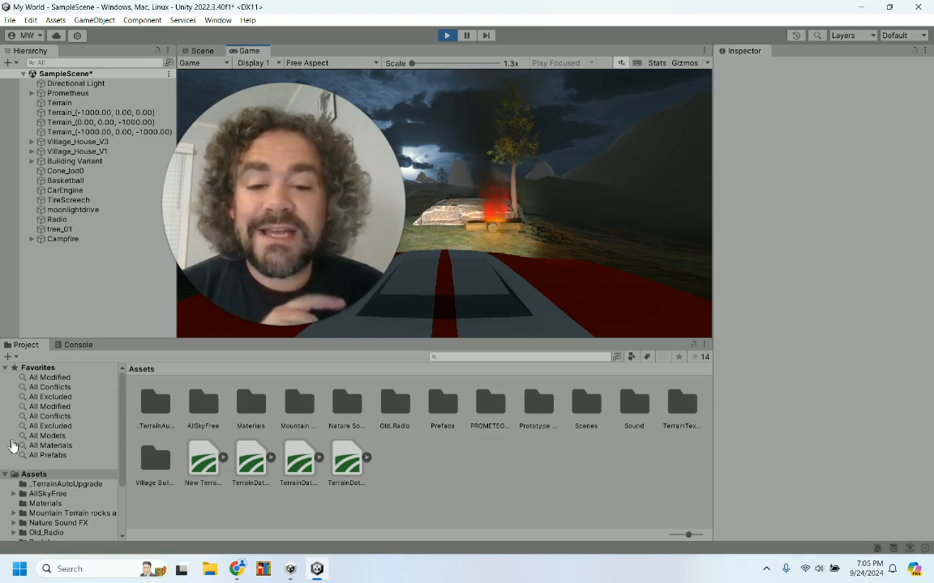
click(445, 36)
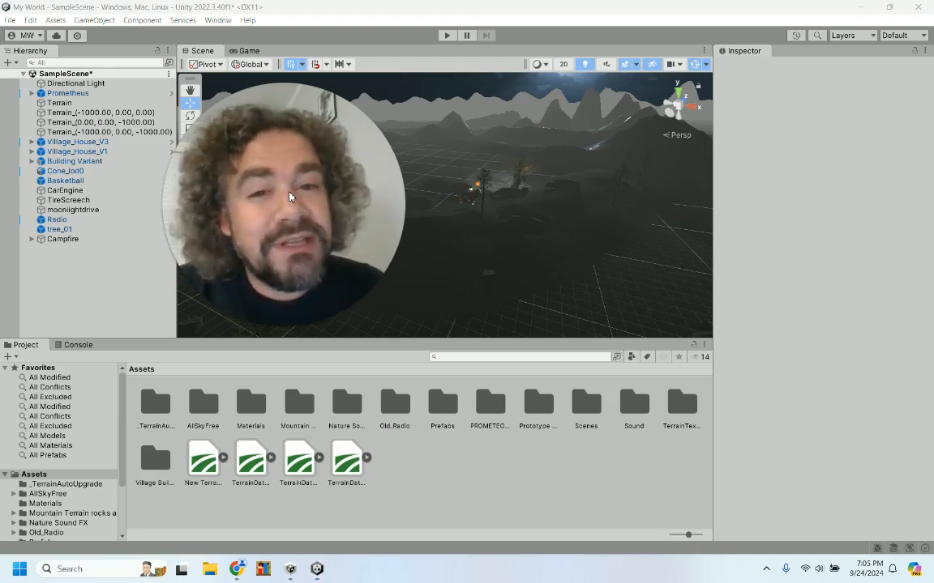
drag(289, 196, 377, 217)
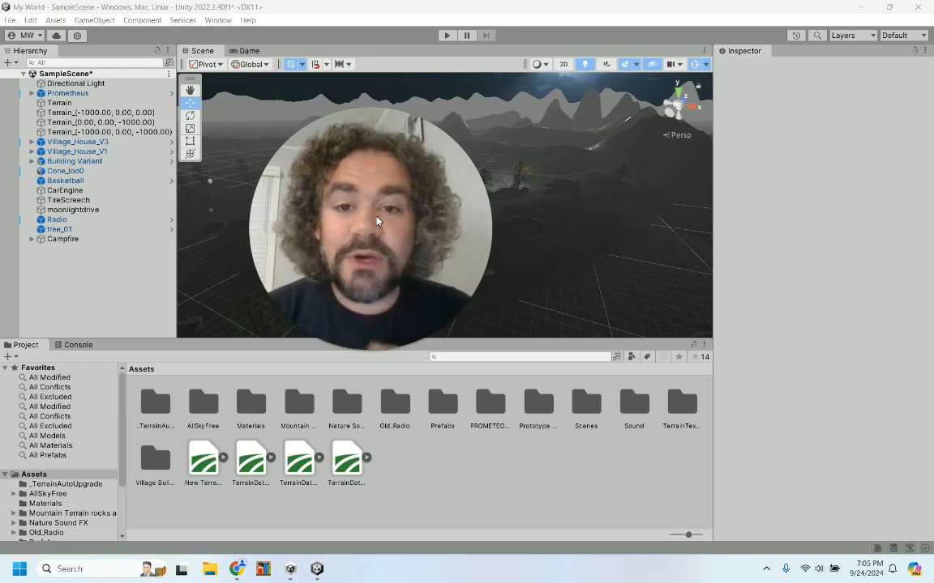
drag(377, 221, 809, 413)
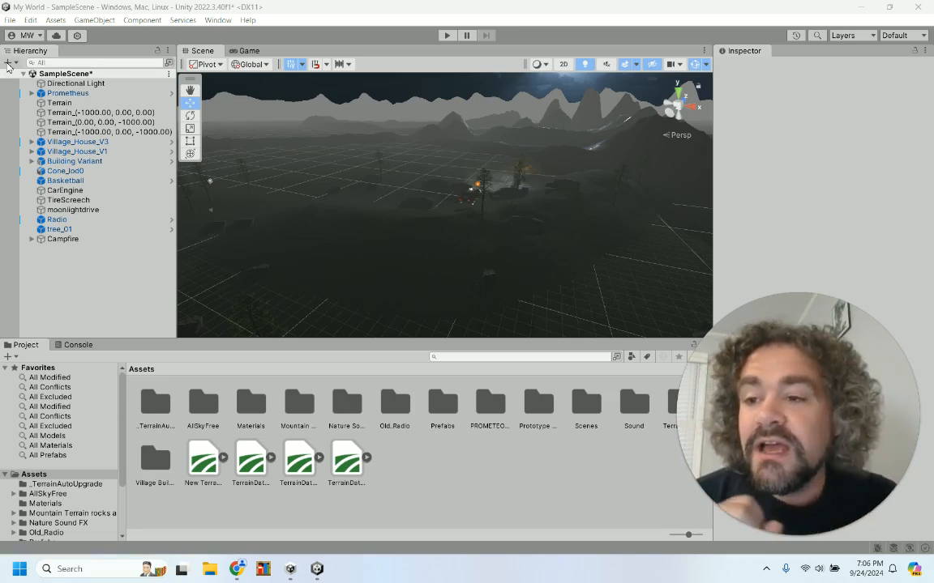
Step: Add a Particle System to the scene and name it Fireflies
click(8, 63)
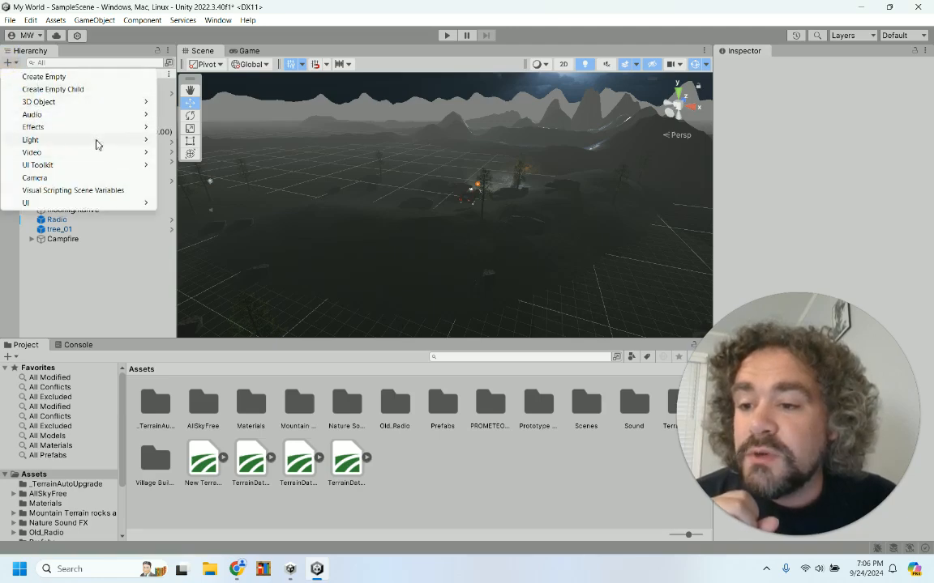
mouse_move(114, 127)
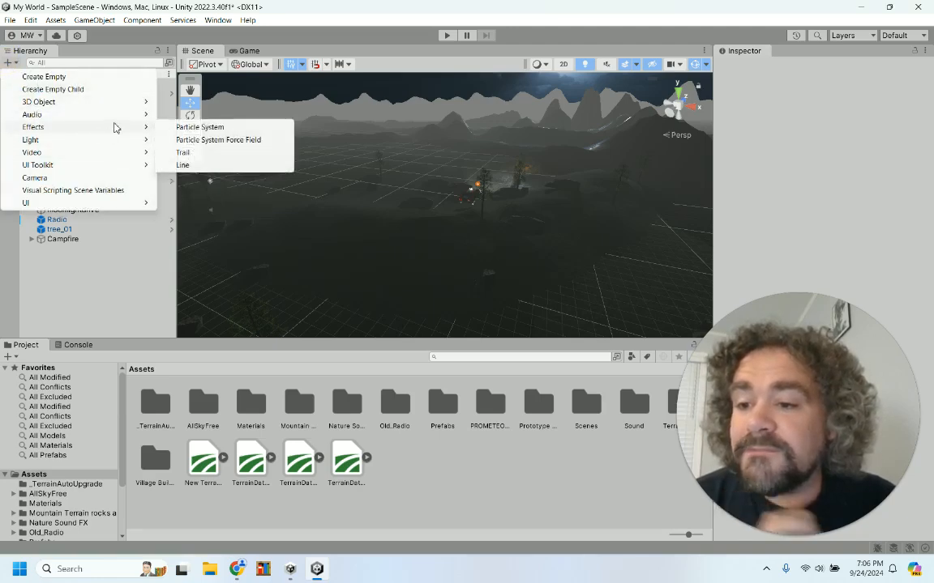
click(194, 128)
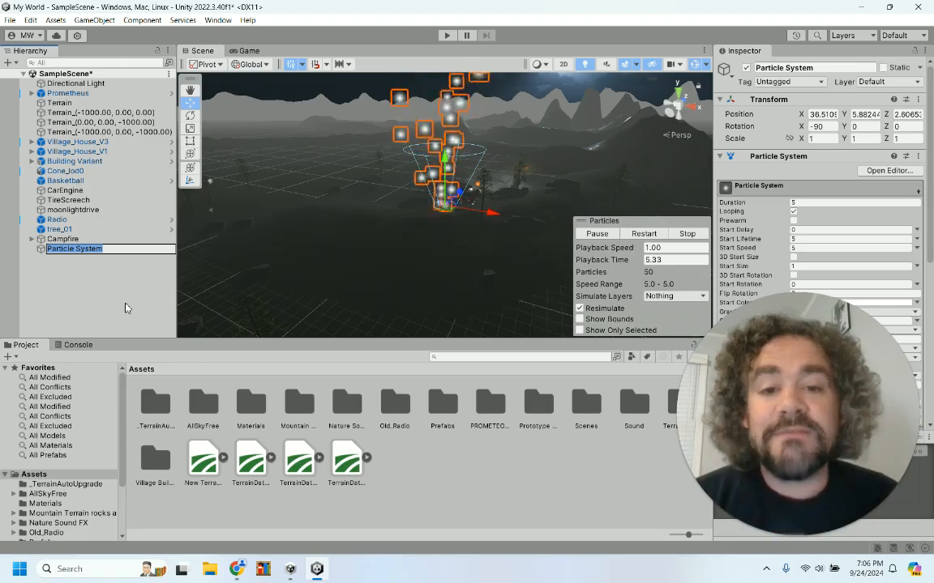
text(F)
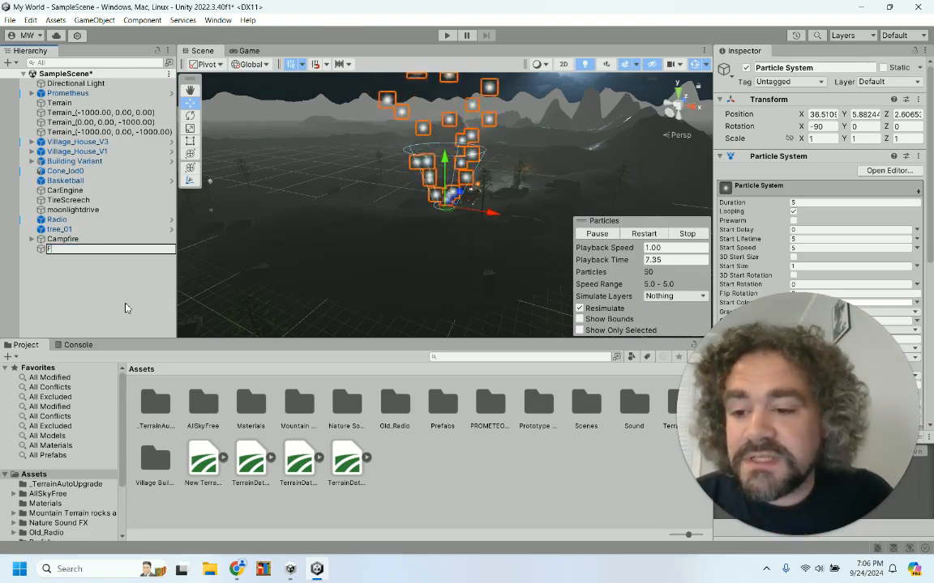
text(irefl)
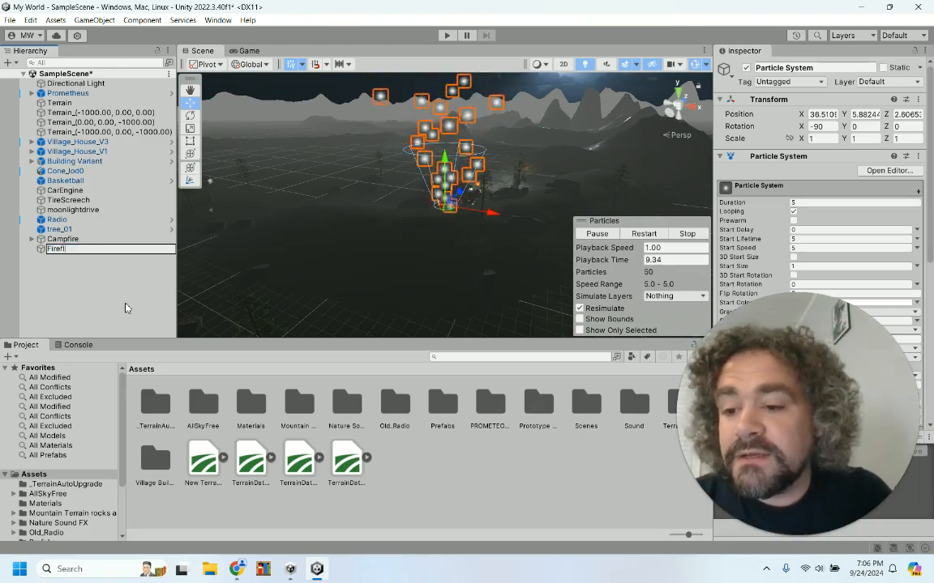
text(ies)
key(Return)
Step: Save the Campfire object as a prefab in the Prefabs folder
click(64, 241)
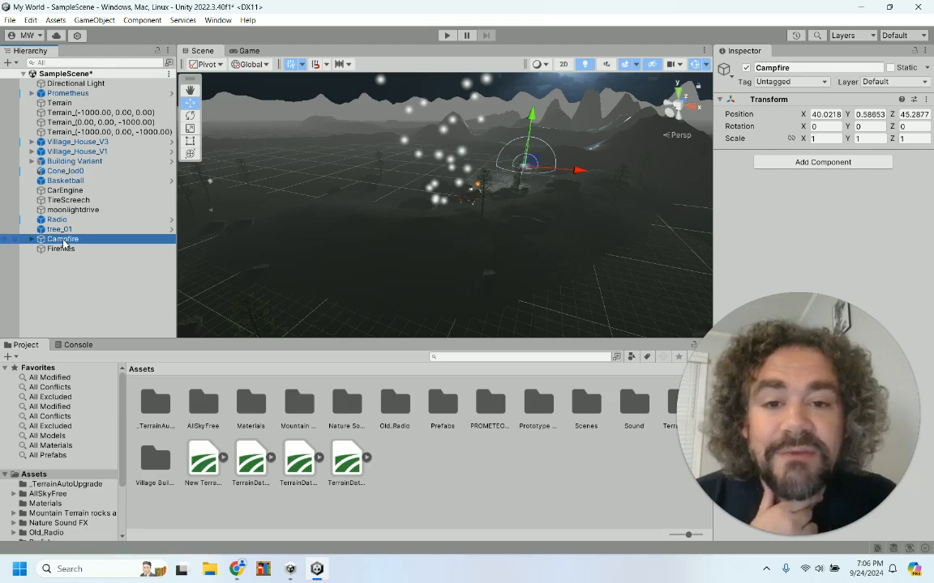
double_click(444, 400)
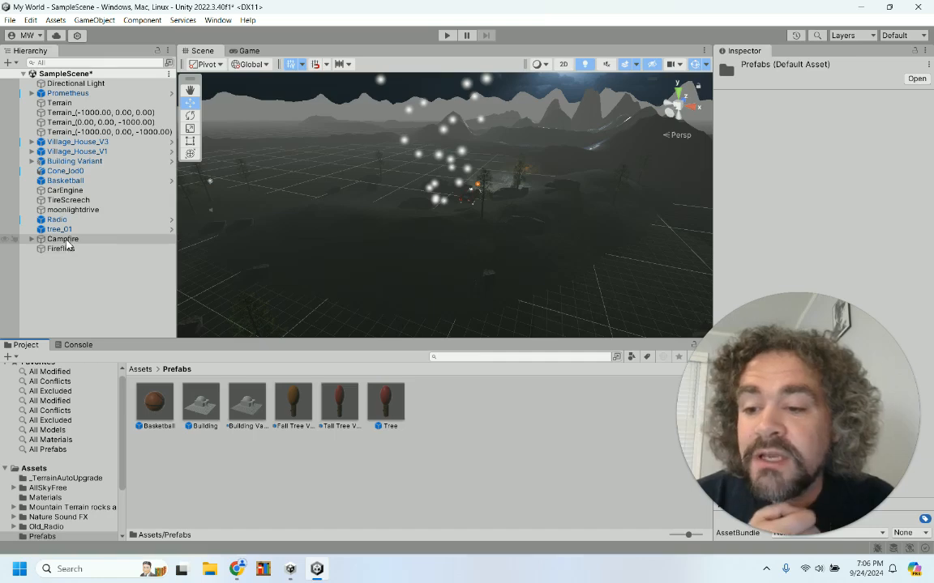
drag(468, 414, 474, 421)
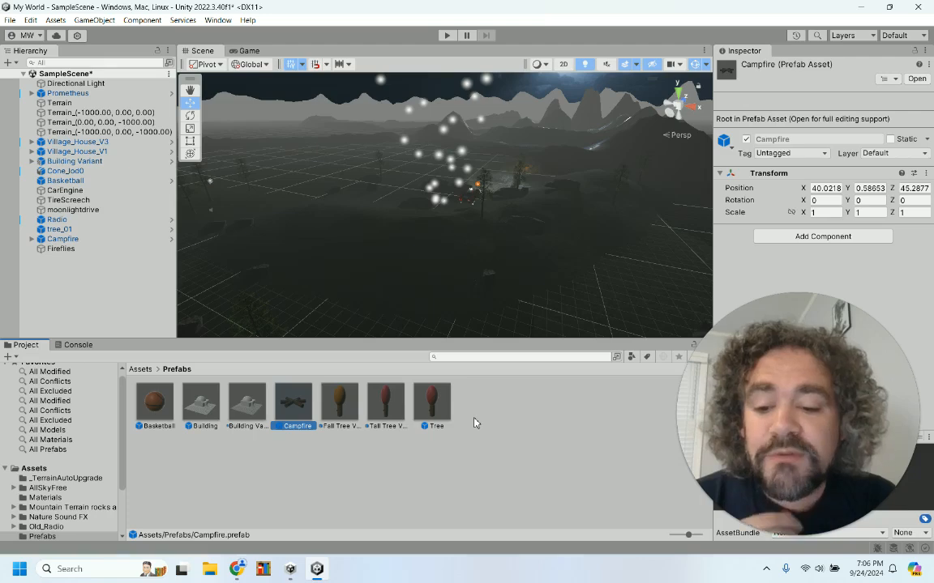
Step: Change the Fireflies particle system's emitter shape to Sphere and finally to Box
click(58, 249)
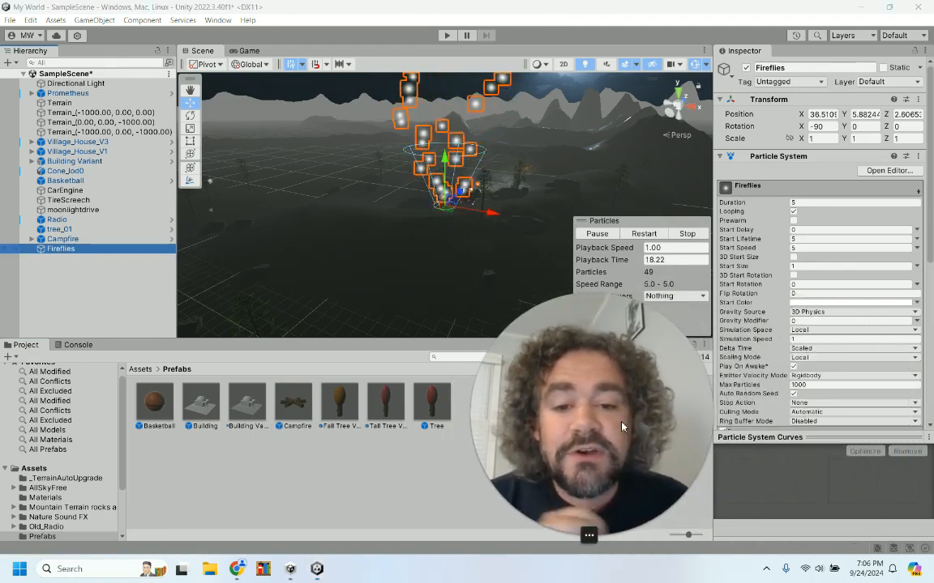
click(609, 234)
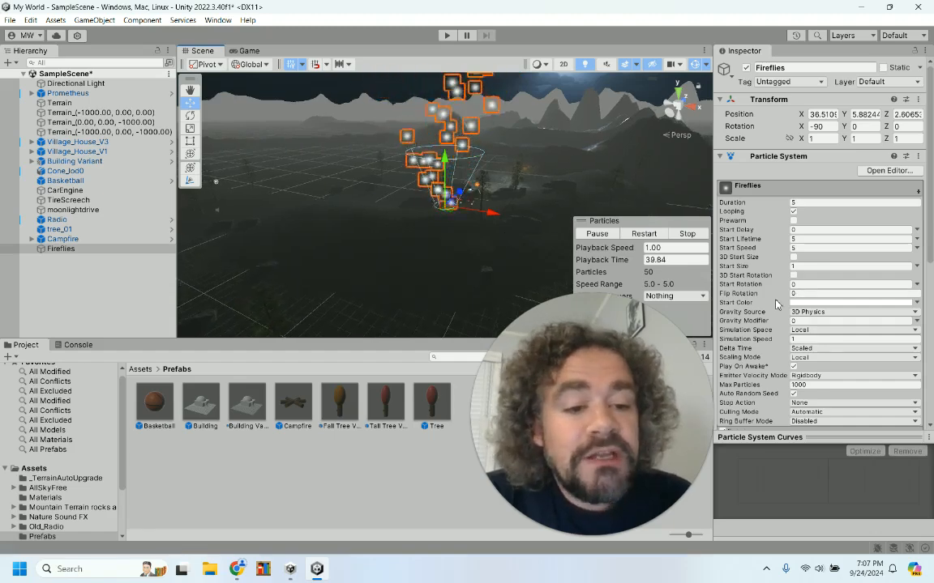
scroll(775, 300, down, 6)
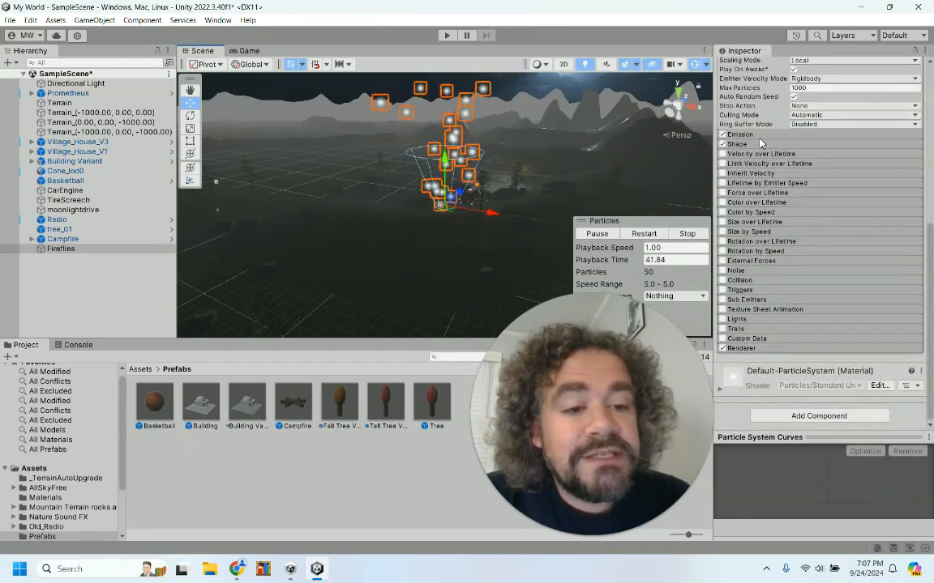
click(766, 144)
click(820, 155)
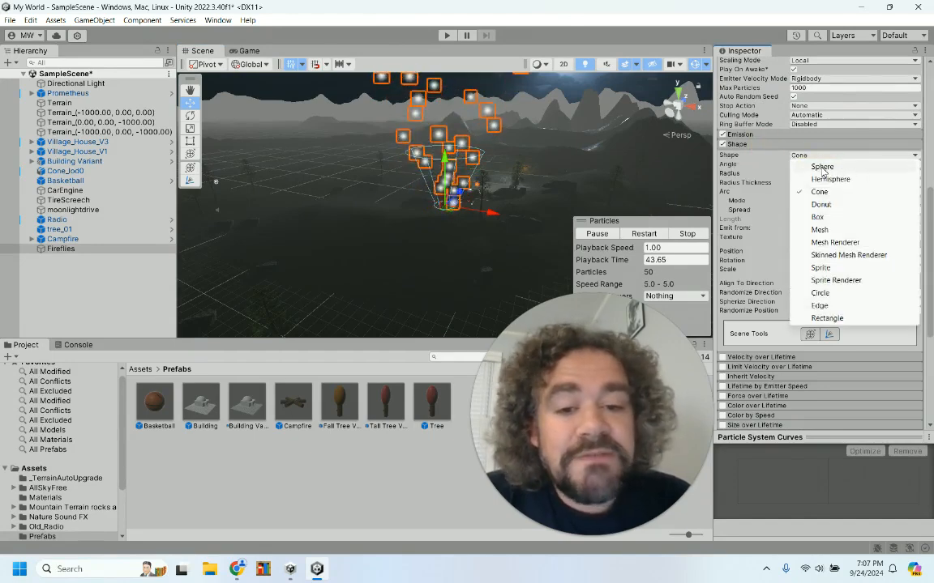
click(821, 167)
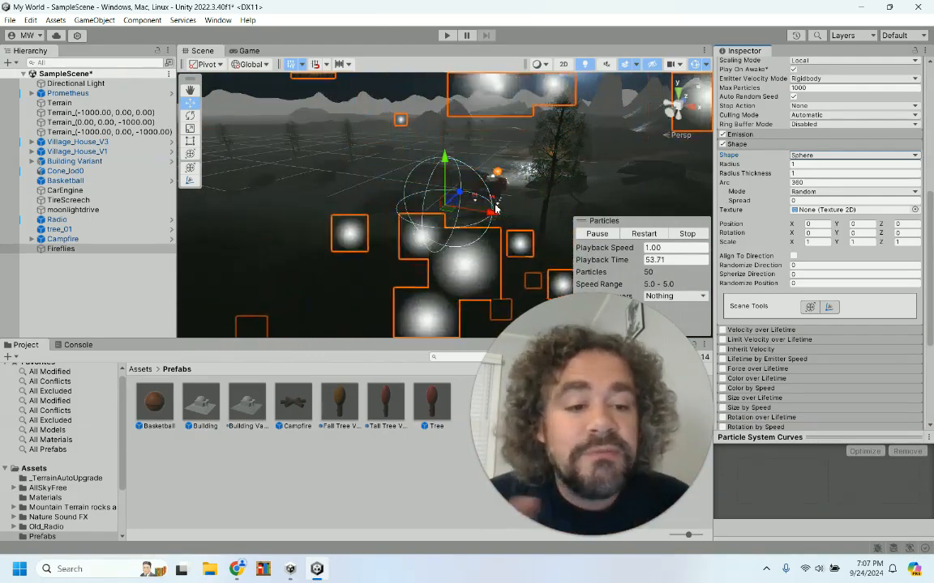
click(806, 156)
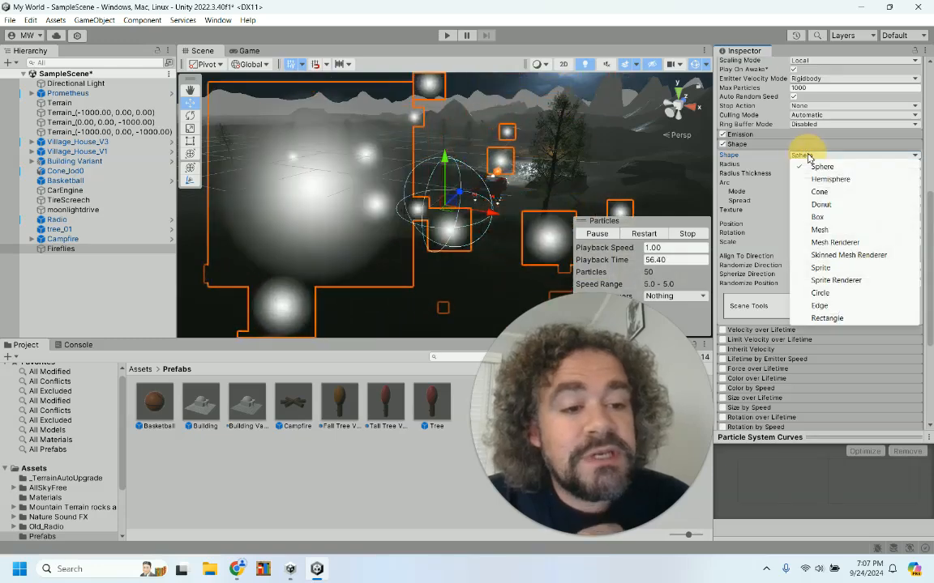
click(819, 217)
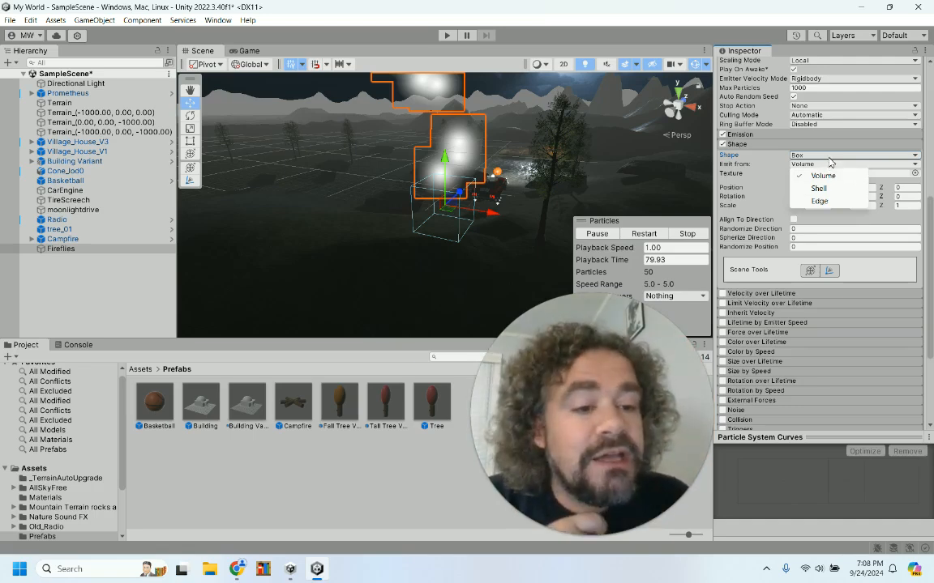
Step: Try the Cone emitter shape with emission from Volume and from Base, and switch the shape back to Box
click(829, 156)
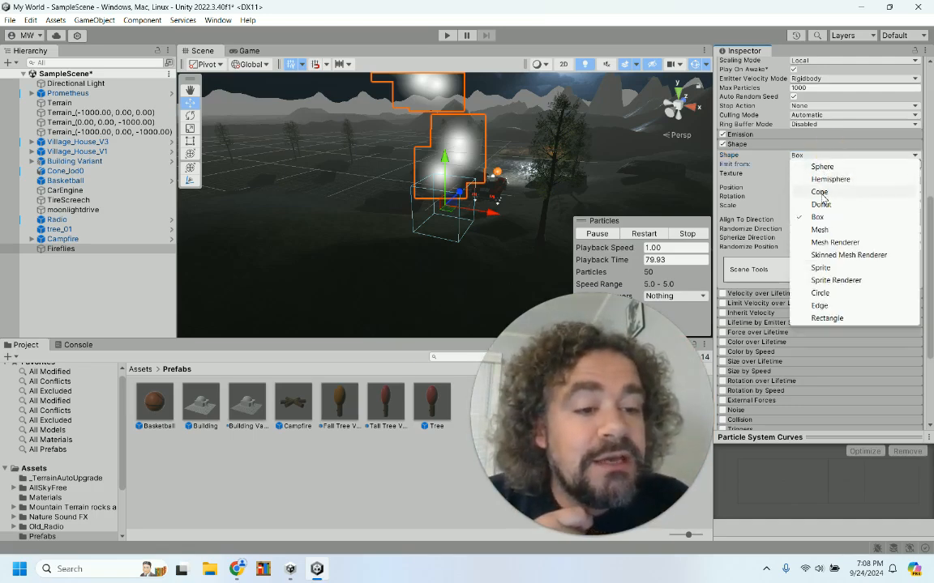
click(820, 193)
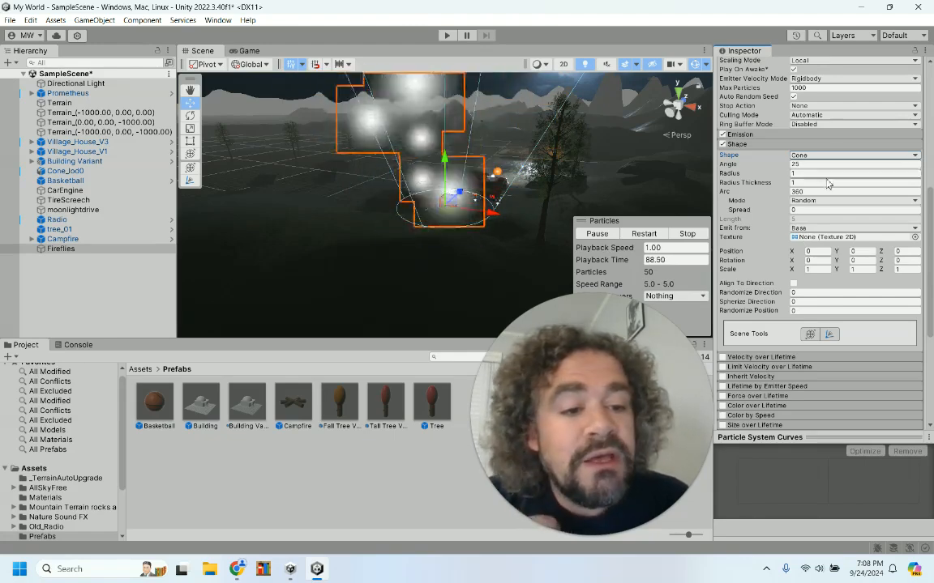
click(825, 229)
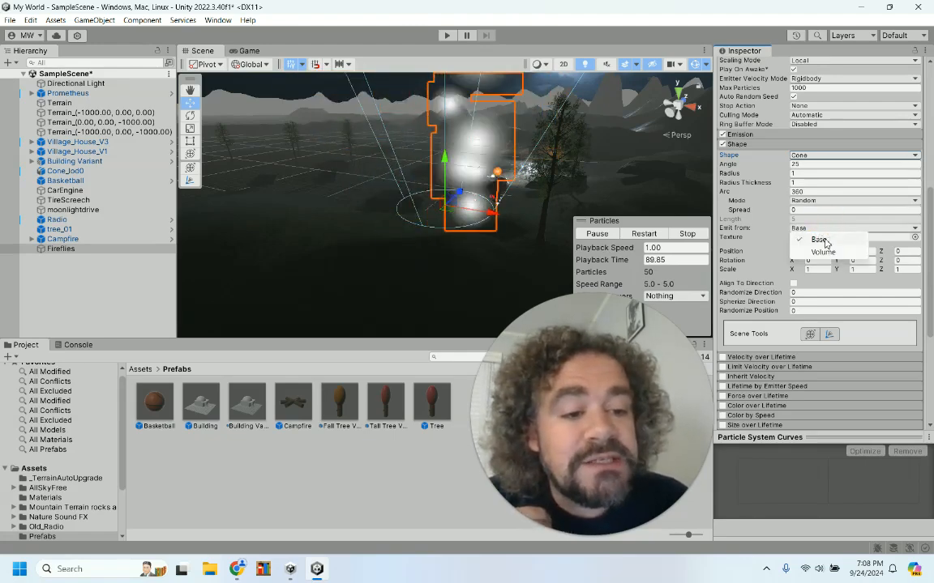
click(824, 252)
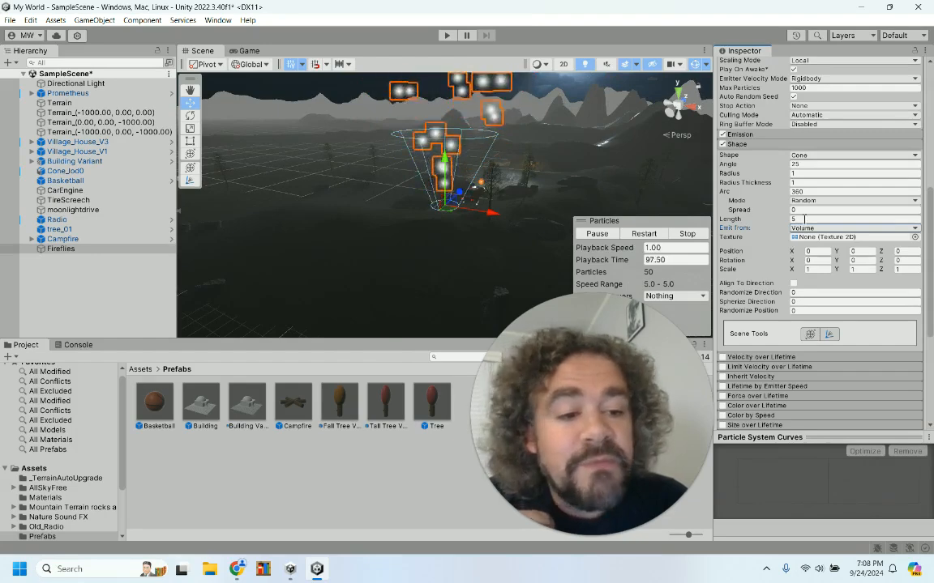
click(826, 230)
click(818, 242)
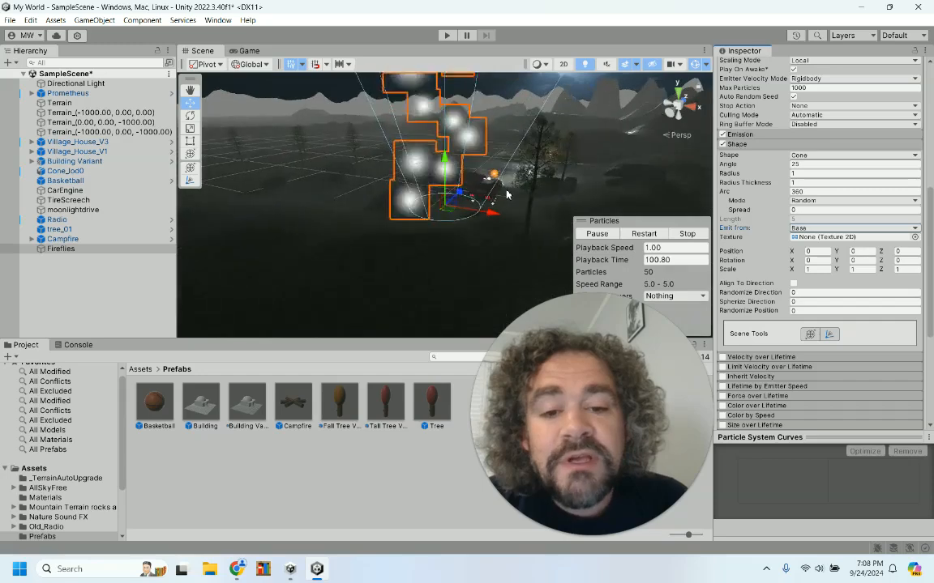
click(835, 155)
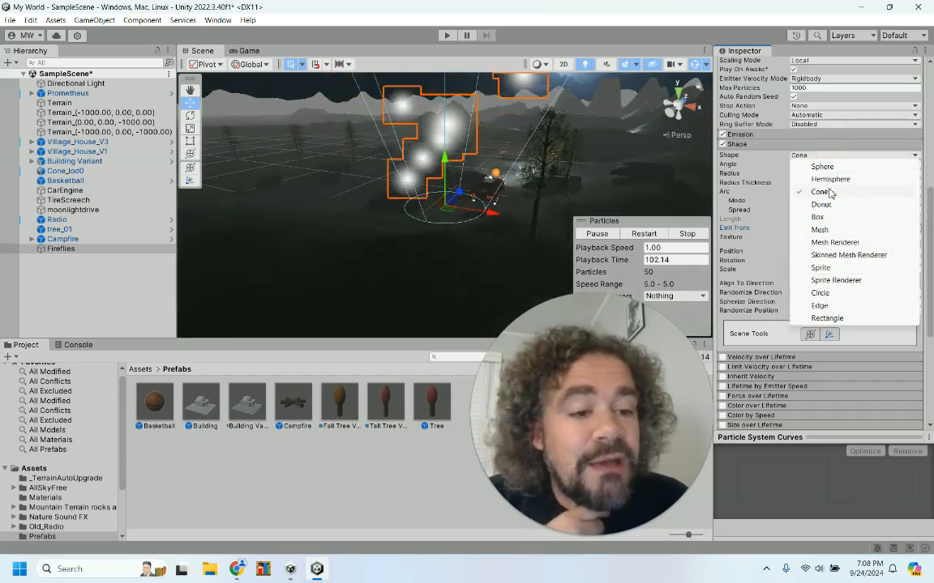
click(818, 217)
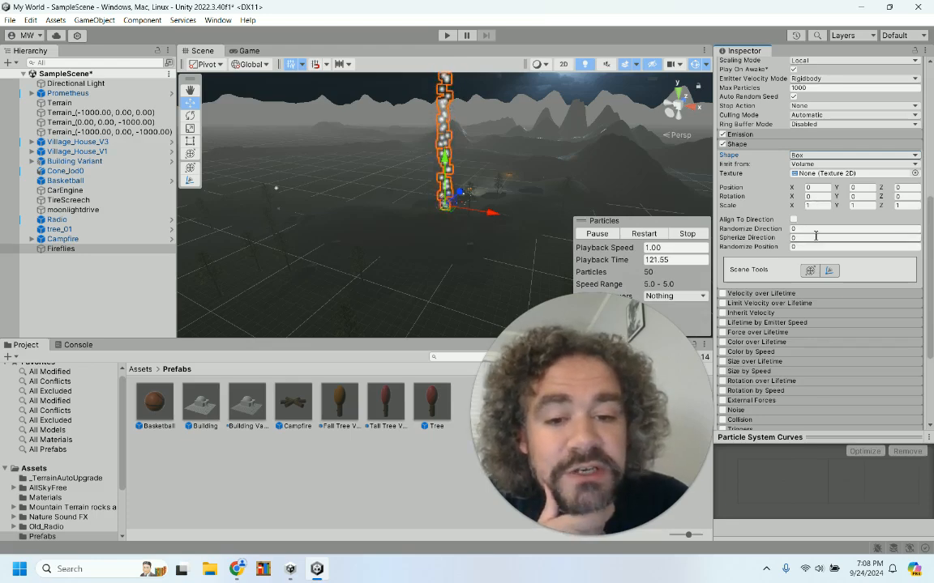
Step: Shift the Fireflies box emitter shape slightly sideways to an X position of about -0.32 using the shape gizmo
scroll(815, 236, up, 4)
scroll(816, 235, down, 3)
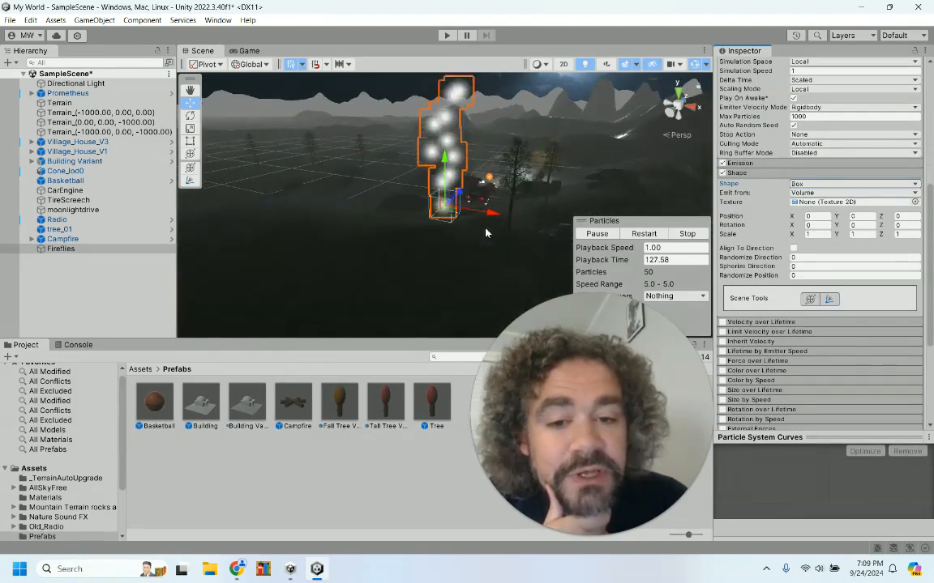
click(812, 300)
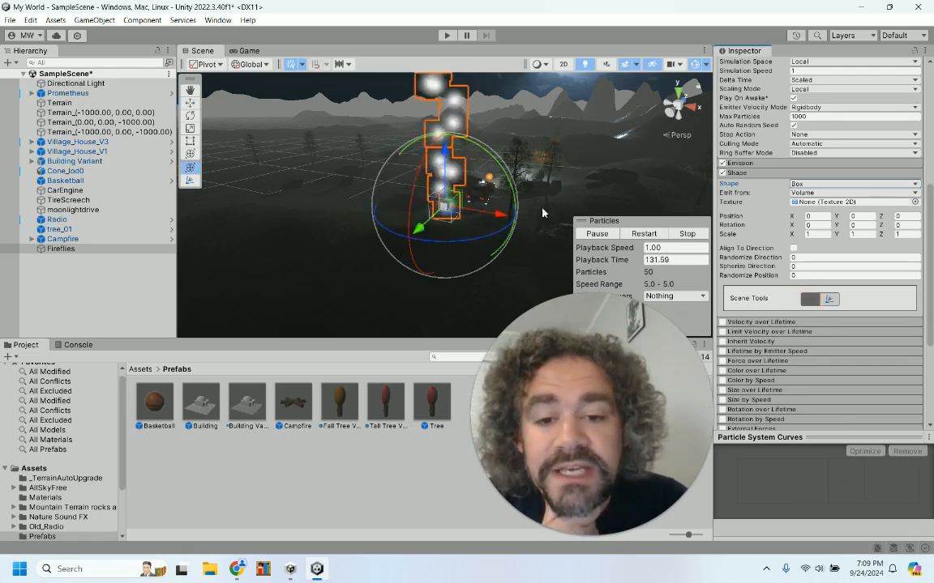
drag(505, 217, 487, 216)
click(809, 299)
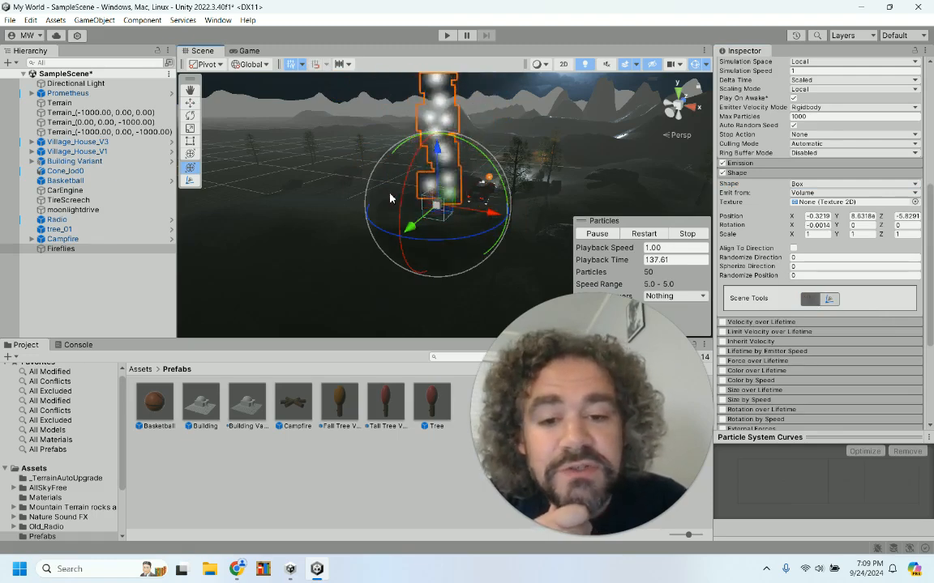
Step: Stretch the Fireflies box emitter shape into a wide, flat area with an X scale of about 115 and a Y scale of about 54.5
click(829, 299)
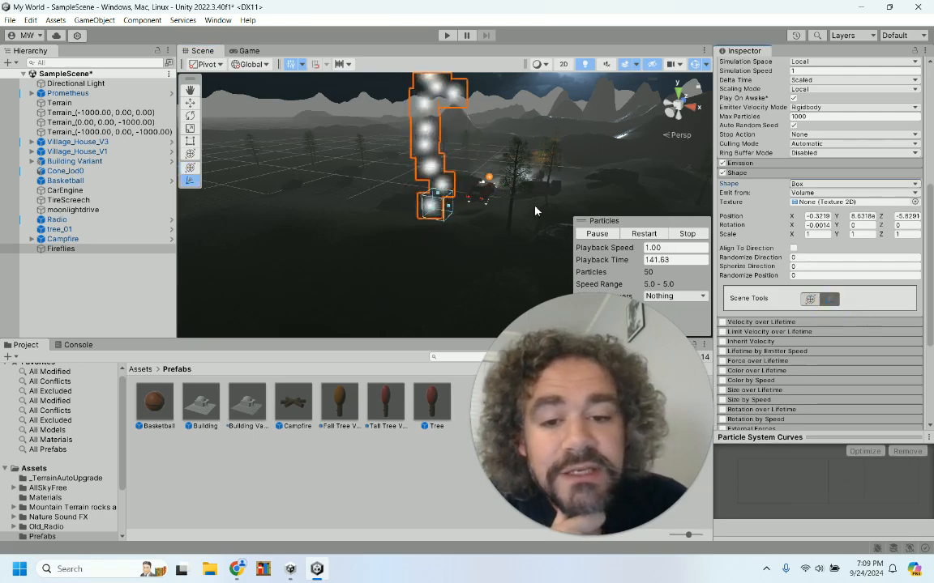
drag(448, 205, 558, 230)
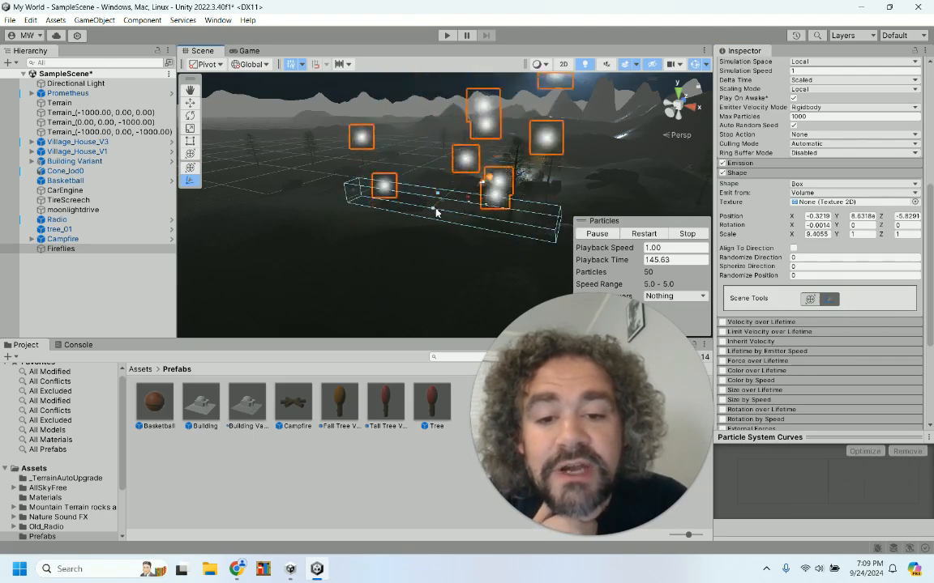
drag(433, 212, 295, 349)
scroll(400, 252, down, 3)
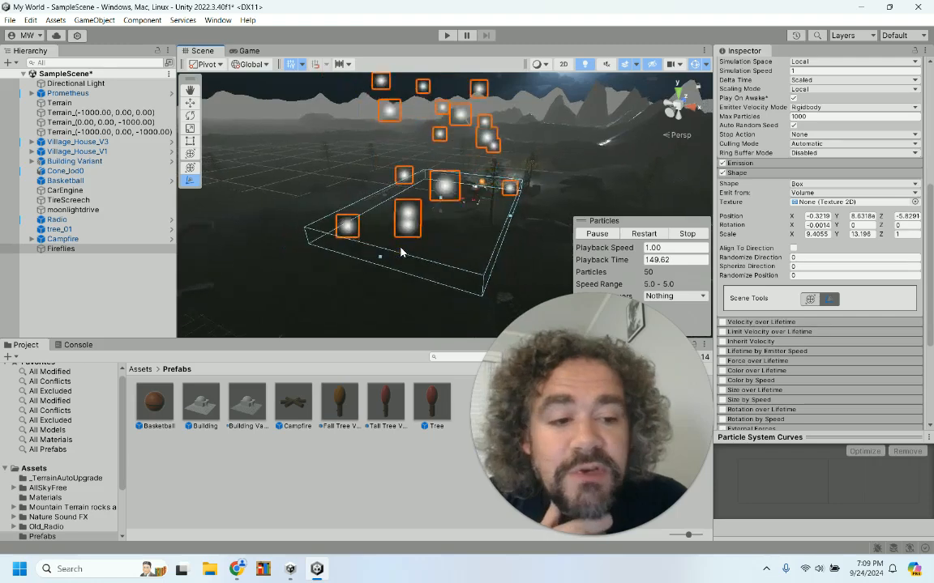
scroll(401, 252, down, 2)
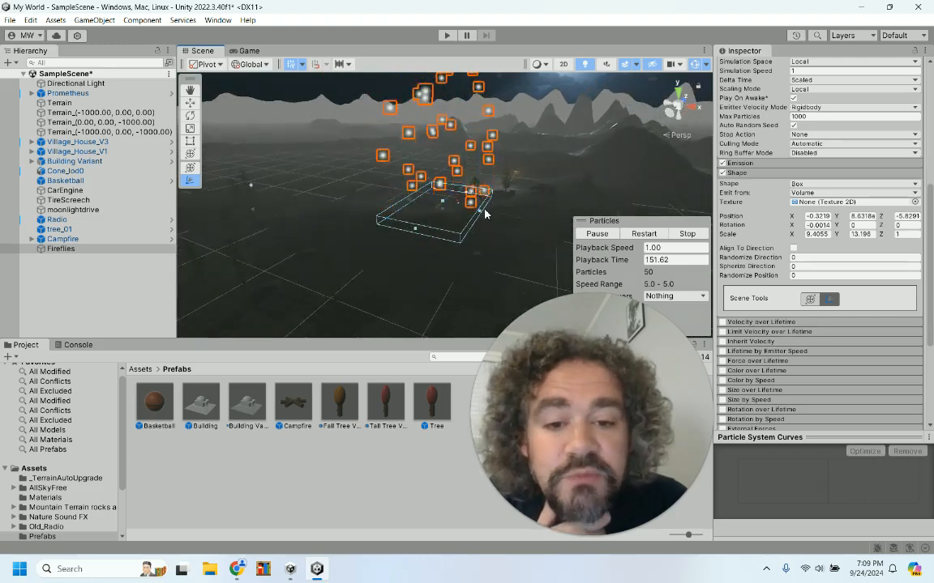
drag(480, 214, 344, 396)
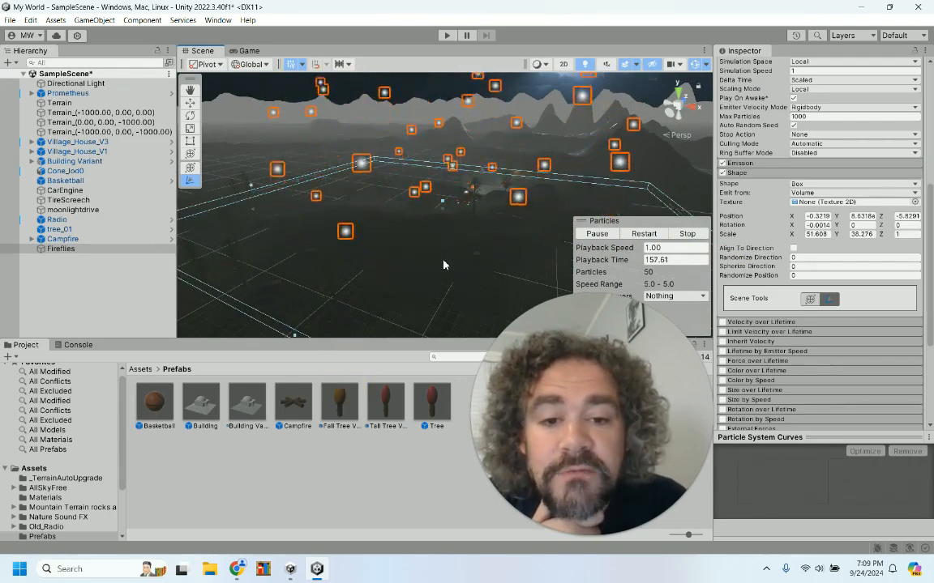
scroll(445, 265, down, 2)
drag(413, 234, 394, 252)
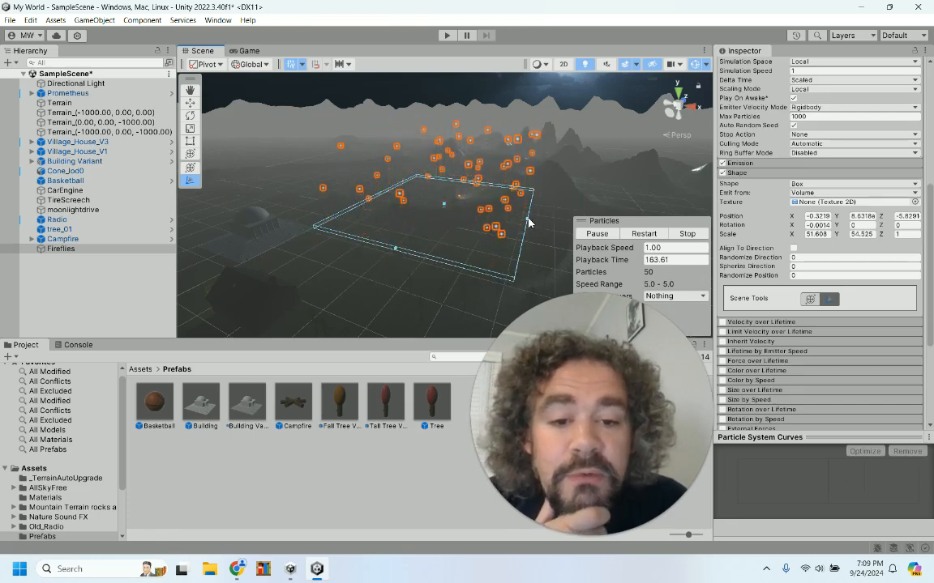
drag(531, 215, 672, 239)
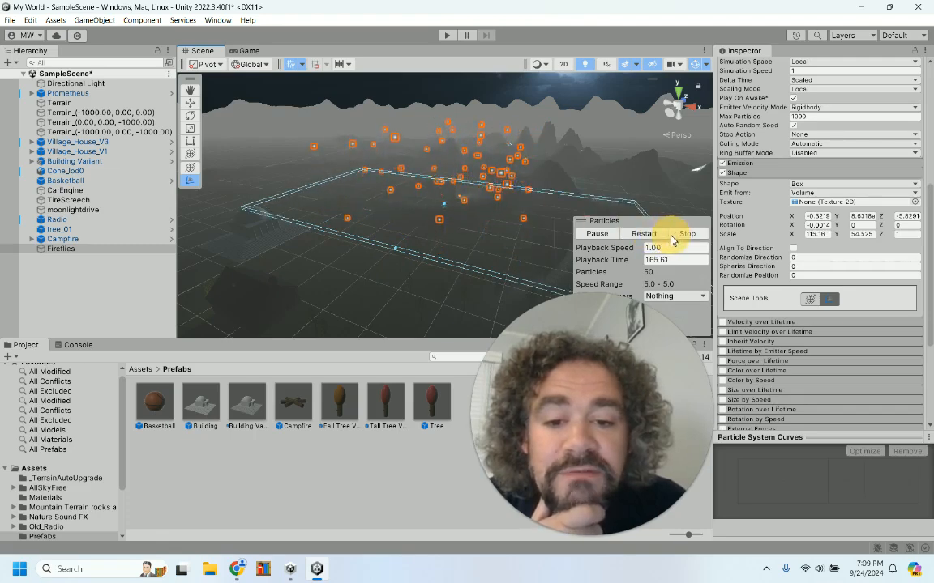
Step: Increase the height of the Fireflies box emitter shape to a Z scale of about 7.9
scroll(561, 156, down, 4)
scroll(561, 155, up, 2)
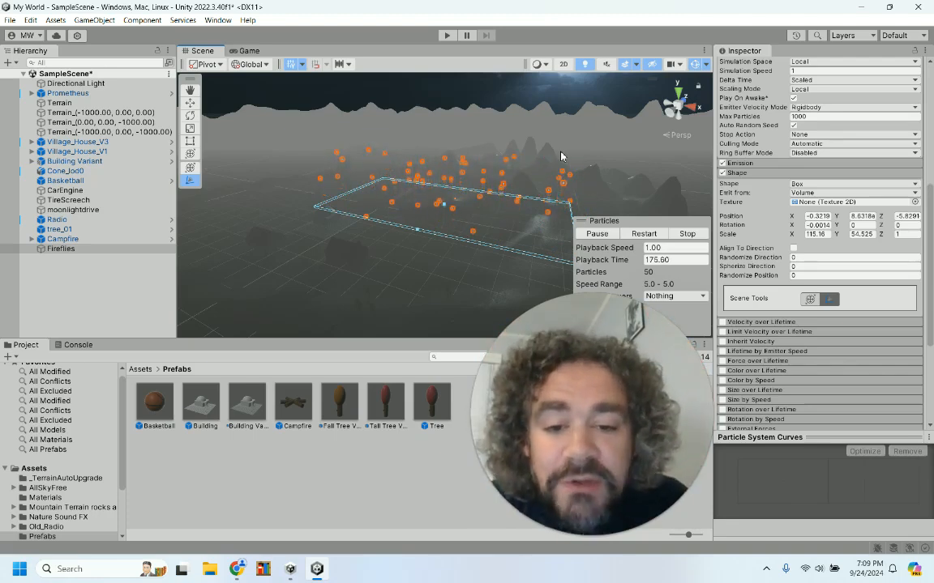
scroll(411, 200, up, 3)
scroll(409, 200, up, 6)
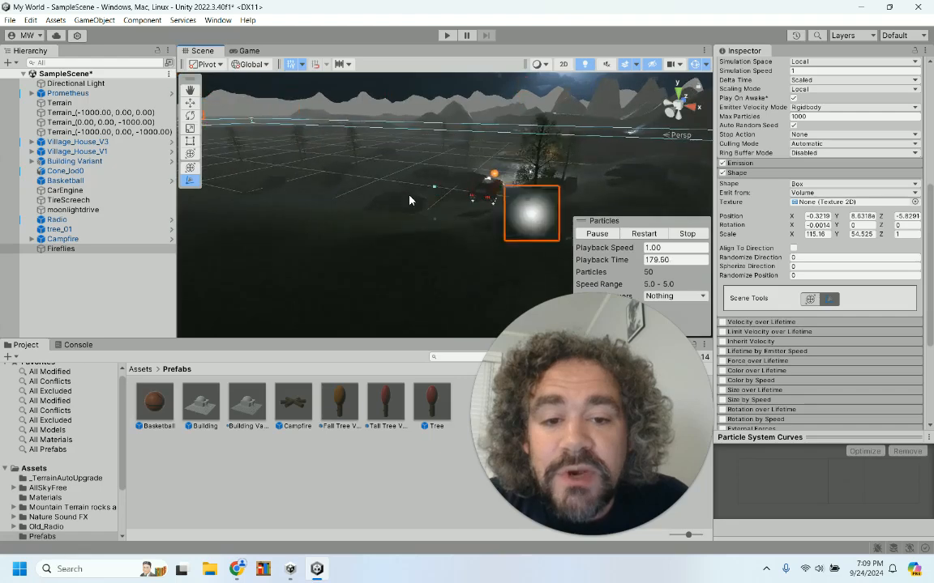
scroll(410, 200, down, 6)
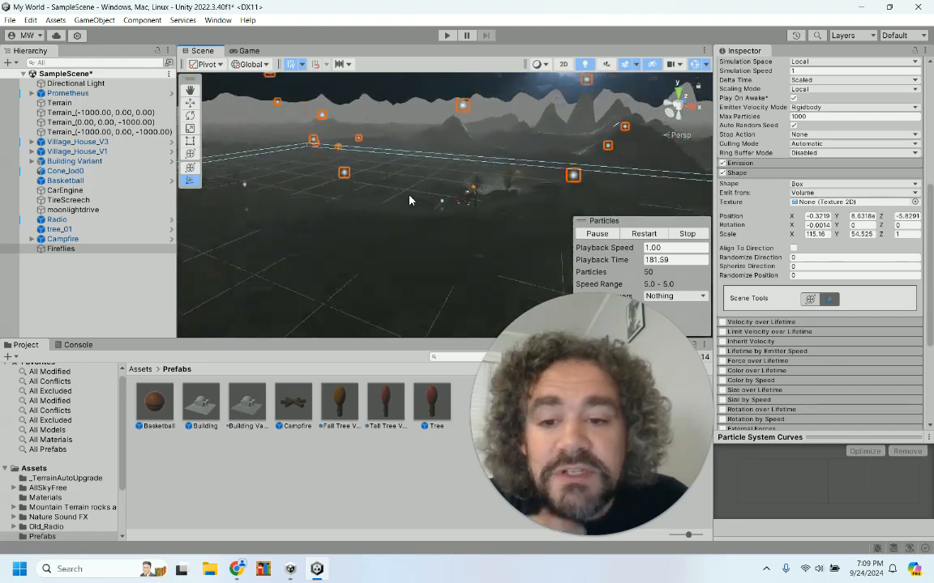
drag(443, 203, 449, 190)
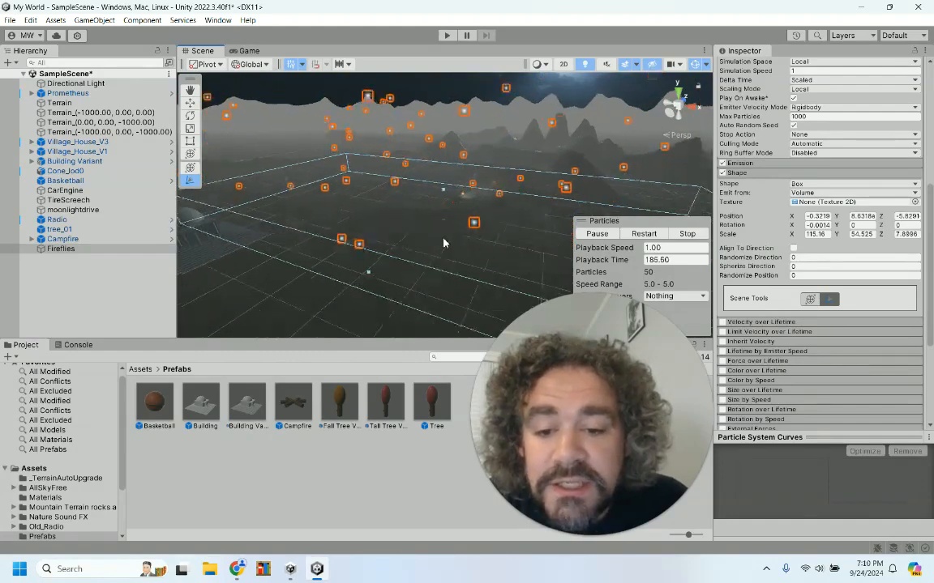
Step: Raise the Fireflies object vertically in two small moves to position its emitter box among the trees at ground level
scroll(443, 242, up, 4)
alt+drag(444, 242, 517, 165)
scroll(487, 189, down, 4)
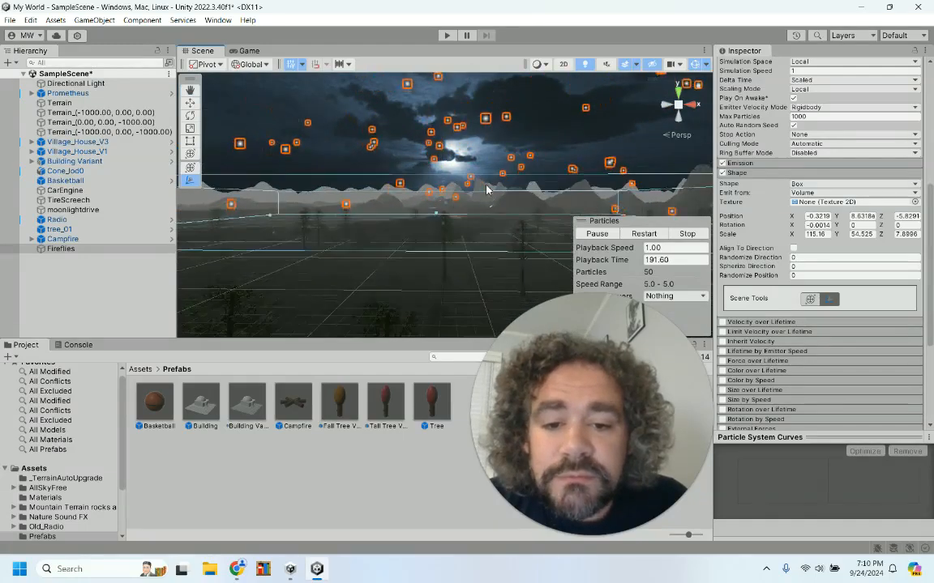
click(191, 103)
alt+drag(444, 159, 472, 239)
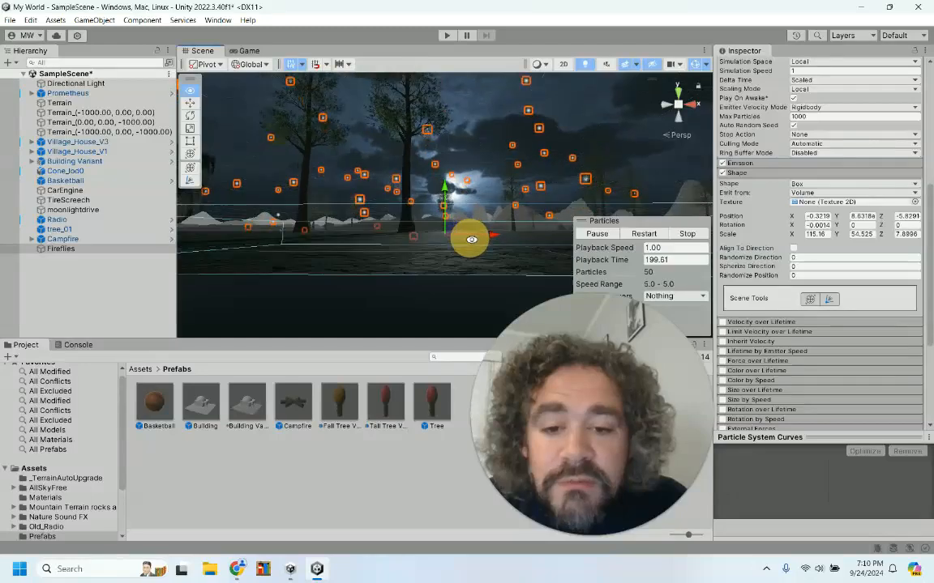
drag(448, 188, 452, 180)
alt+drag(541, 172, 544, 177)
mouse_move(448, 184)
mouse_down()
mouse_move(443, 166)
mouse_move(450, 174)
mouse_up()
mouse_move(492, 217)
alt+mouse_down()
mouse_move(500, 207)
mouse_move(501, 217)
mouse_move(464, 203)
mouse_move(444, 171)
mouse_move(487, 220)
mouse_move(484, 228)
alt+mouse_up()
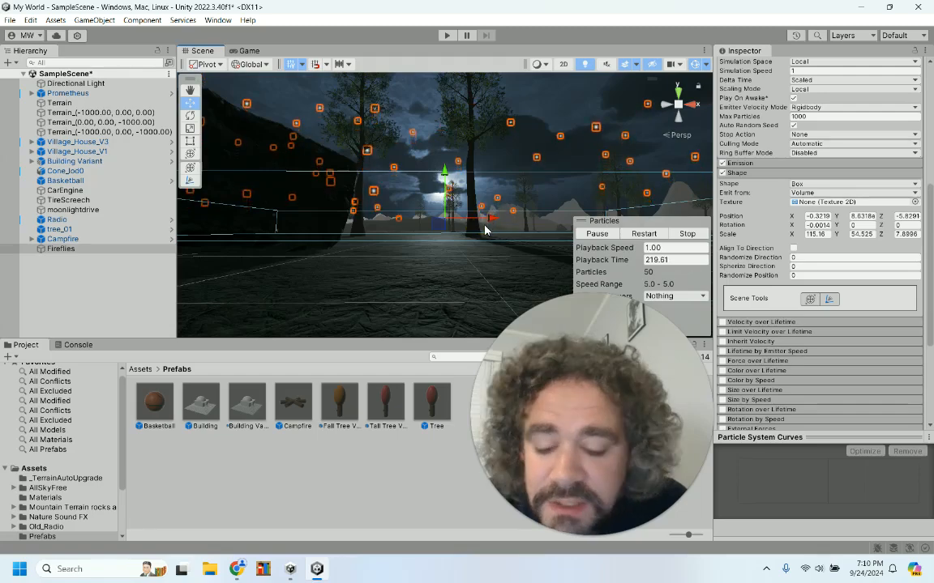
Step: Collapse the Shape settings of the Fireflies particle system and expand its Emission settings to review them
scroll(485, 228, down, 5)
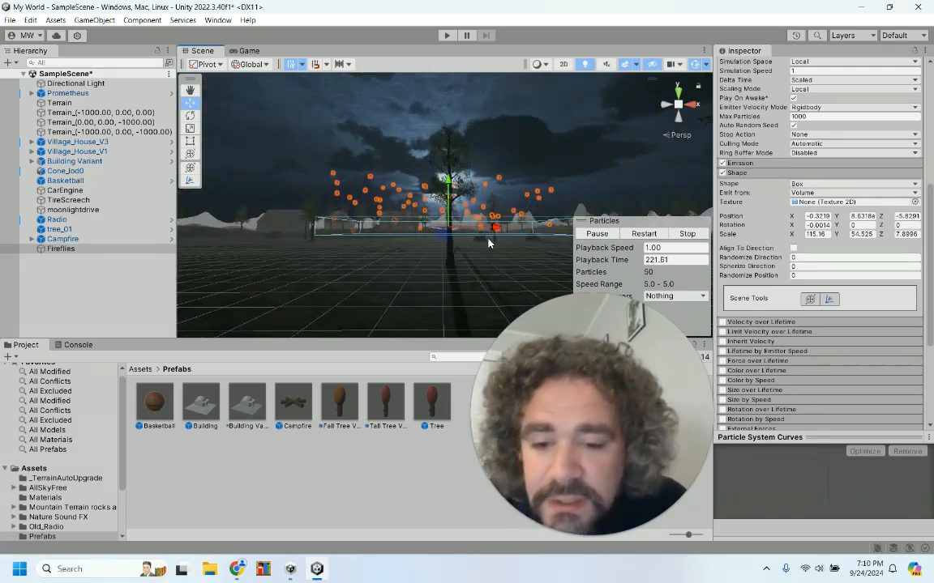
alt+drag(484, 229, 414, 318)
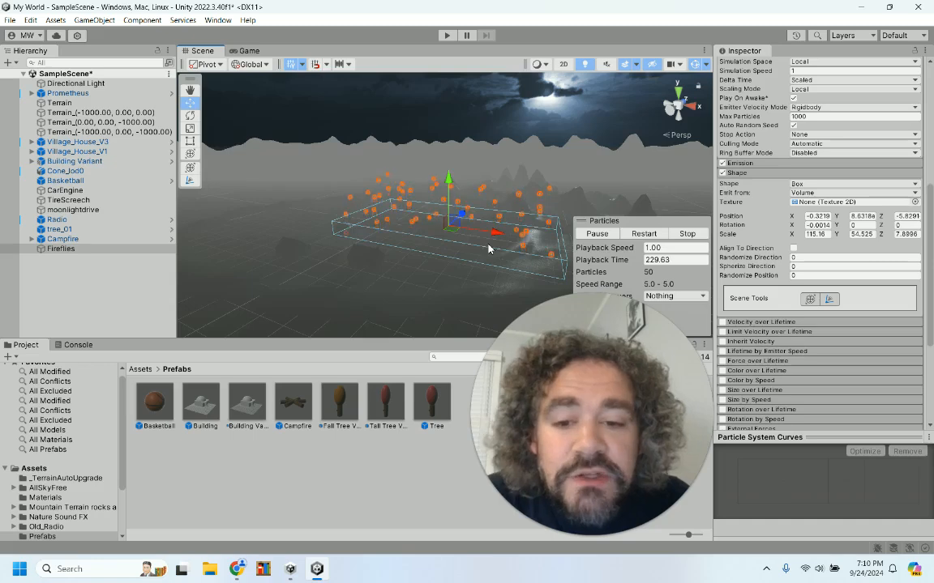
scroll(488, 249, up, 2)
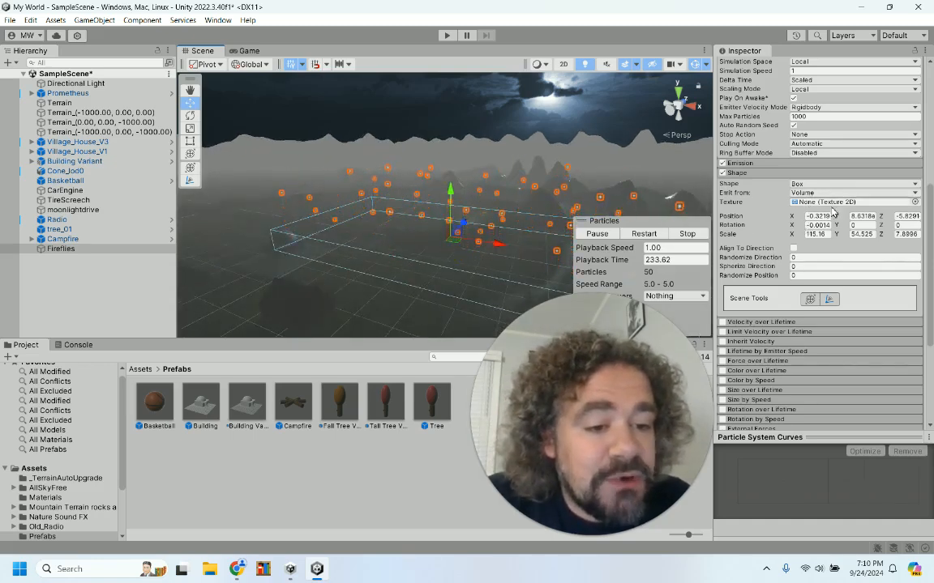
click(773, 174)
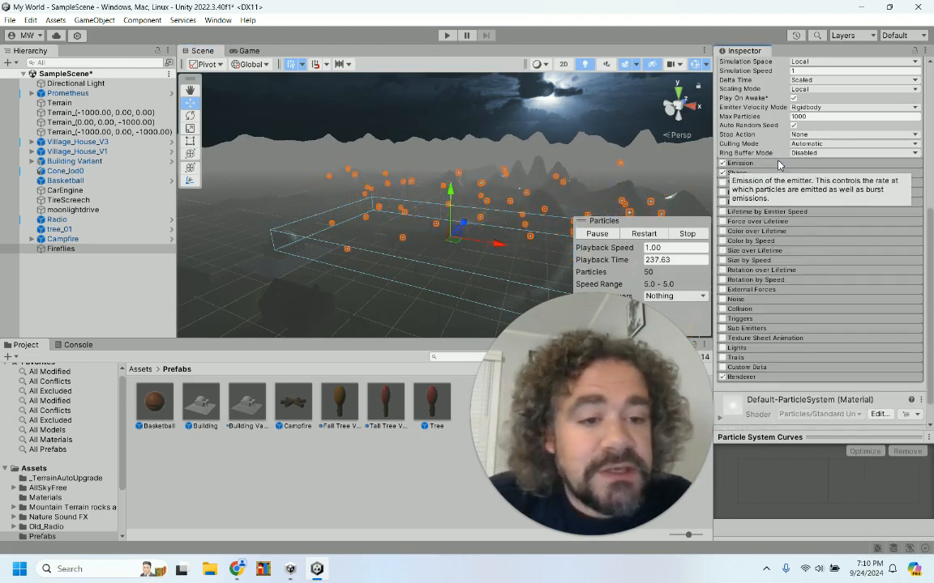
click(769, 164)
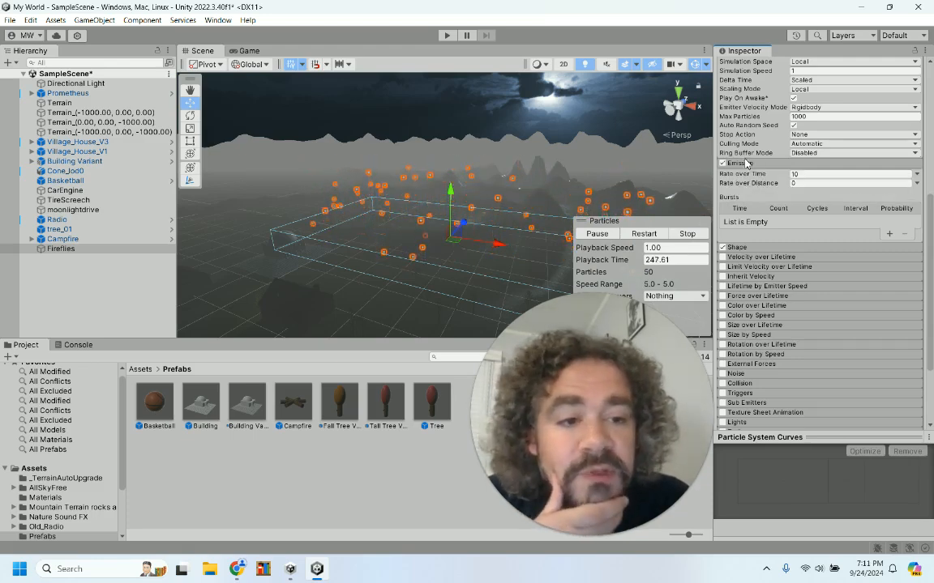
scroll(490, 218, up, 3)
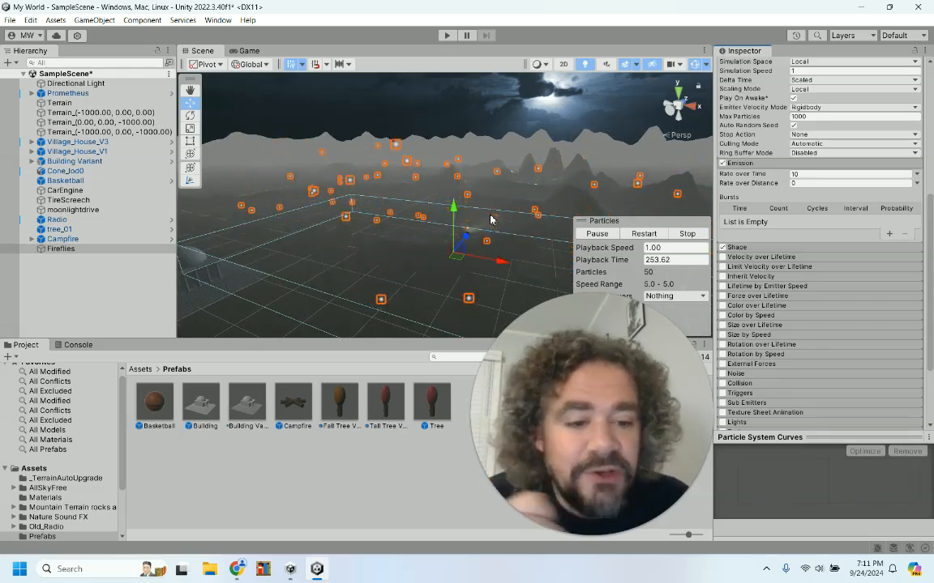
Step: Expand and enable the Noise module of the Fireflies particle system
scroll(782, 297, down, 4)
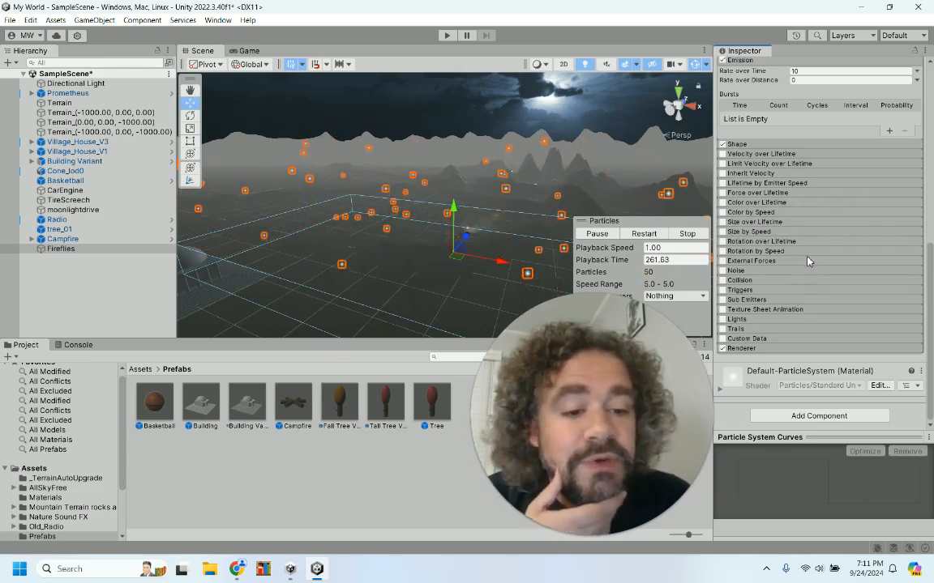
click(740, 272)
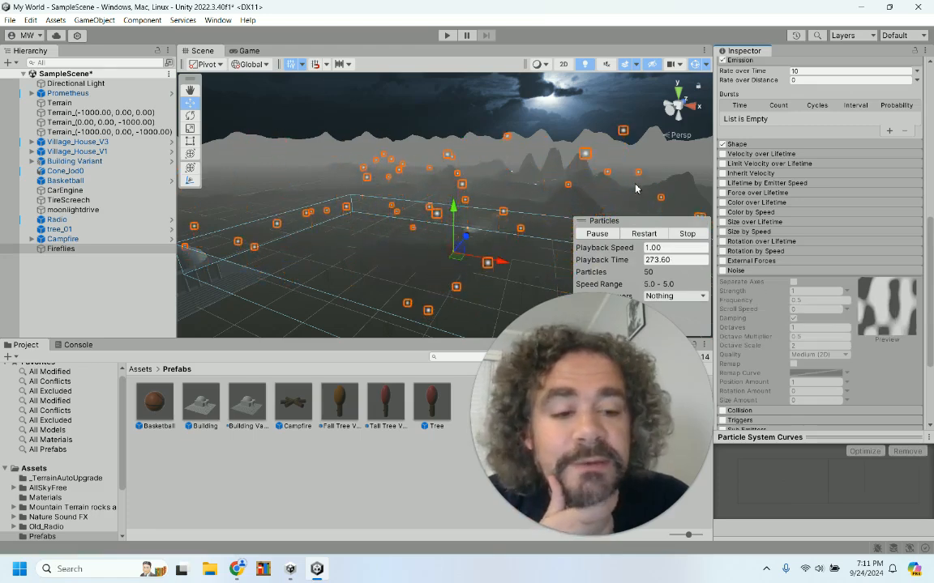
click(723, 272)
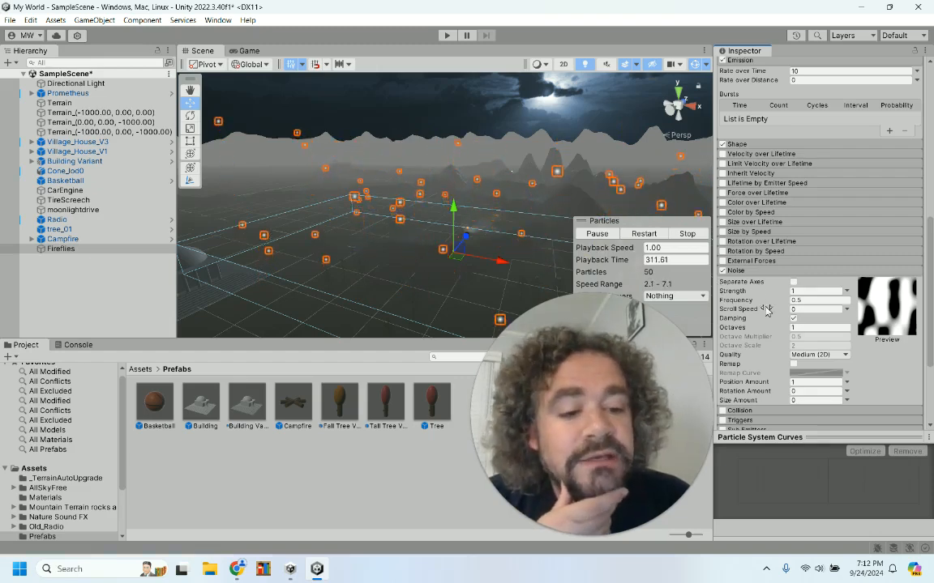
Step: Set the noise strength to Random Between Two Constants with values of 1 and 3
scroll(775, 302, down, 3)
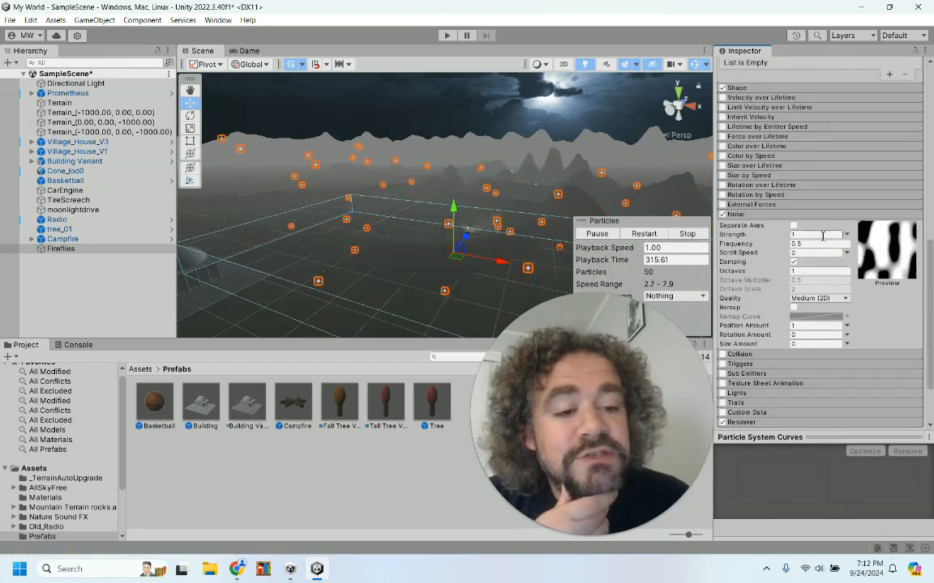
click(810, 234)
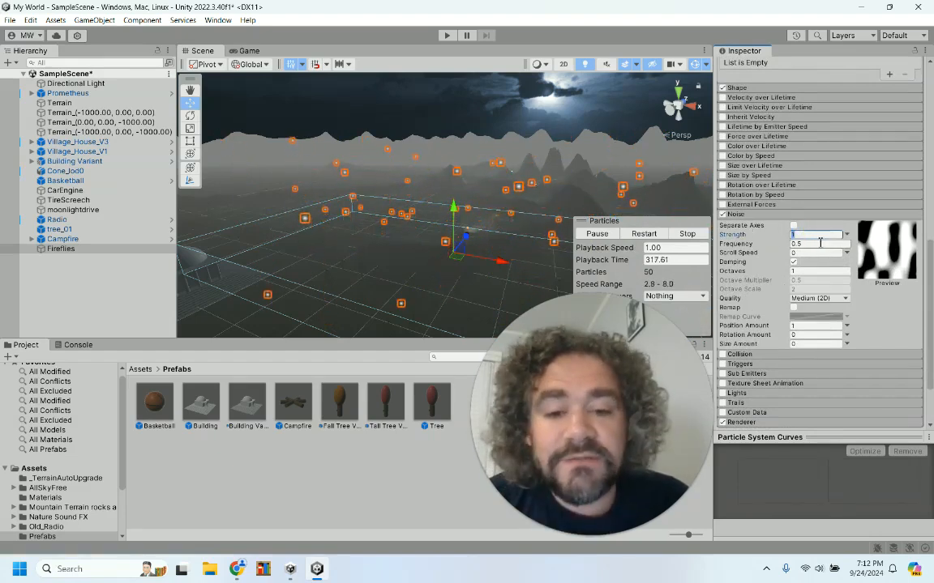
text(3)
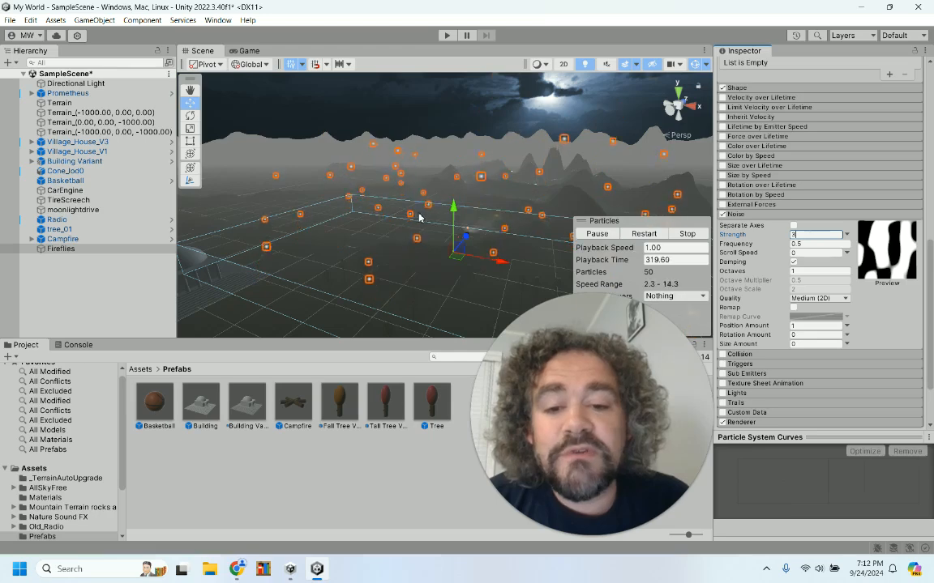
click(846, 234)
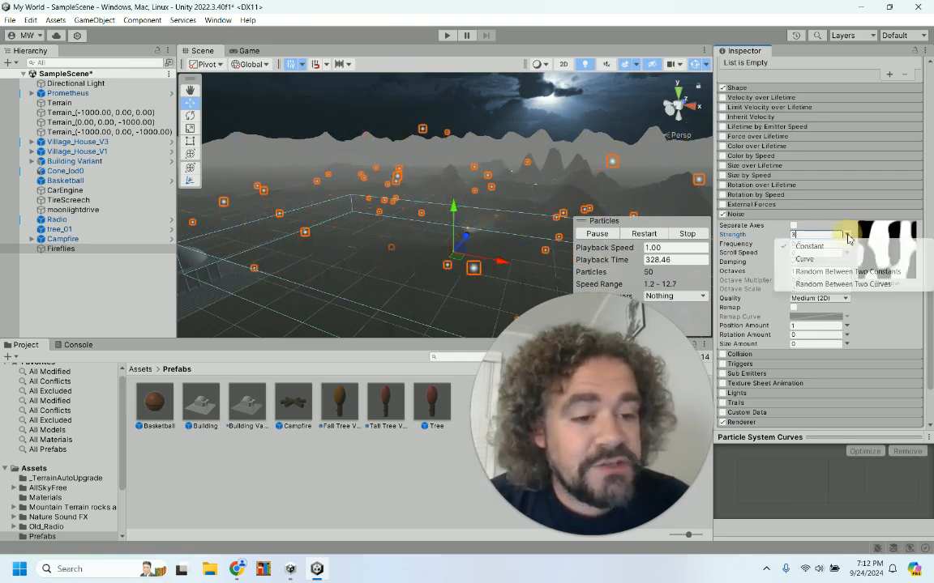
click(829, 272)
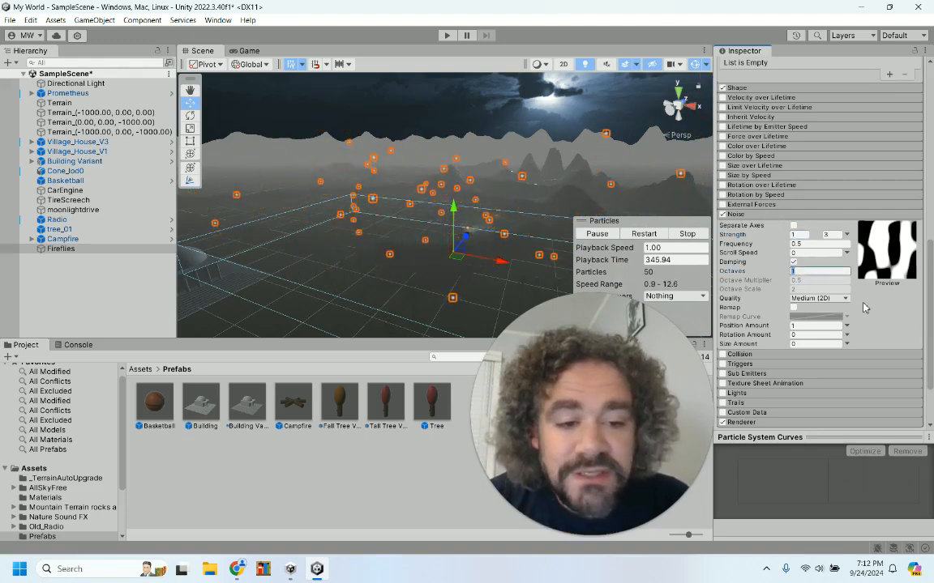
Step: Set the noise octaves to 2, trying 23 in between
text(2)
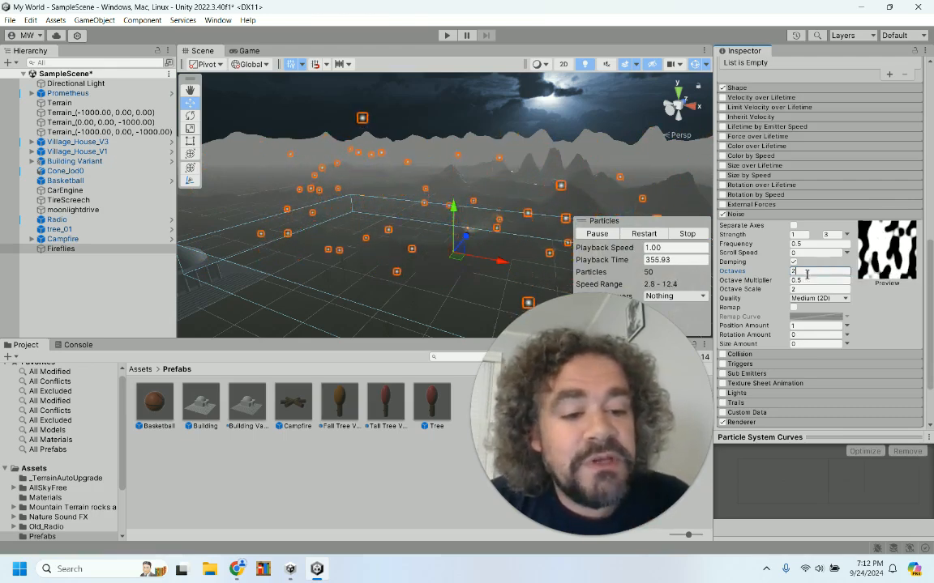
text(3)
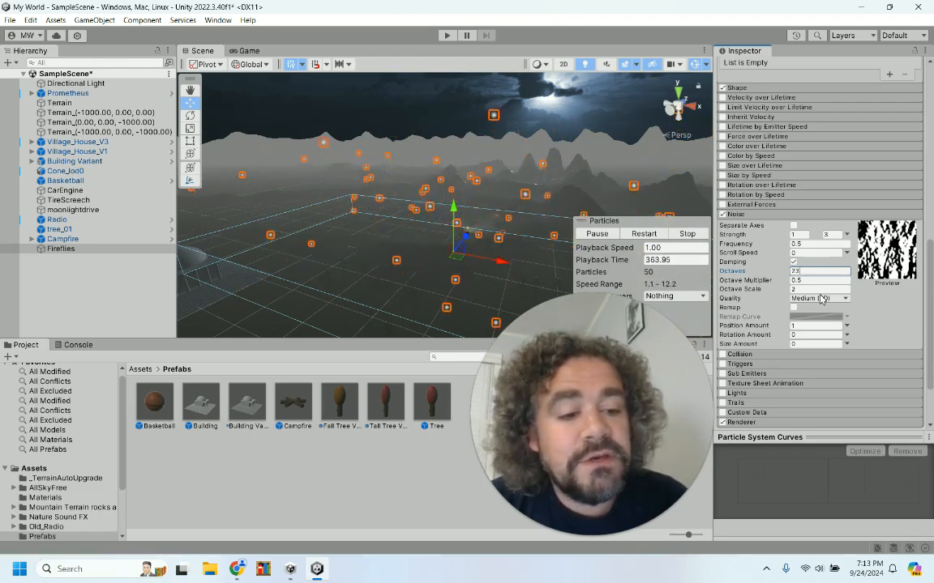
key(BackSpace)
key(BackSpace)
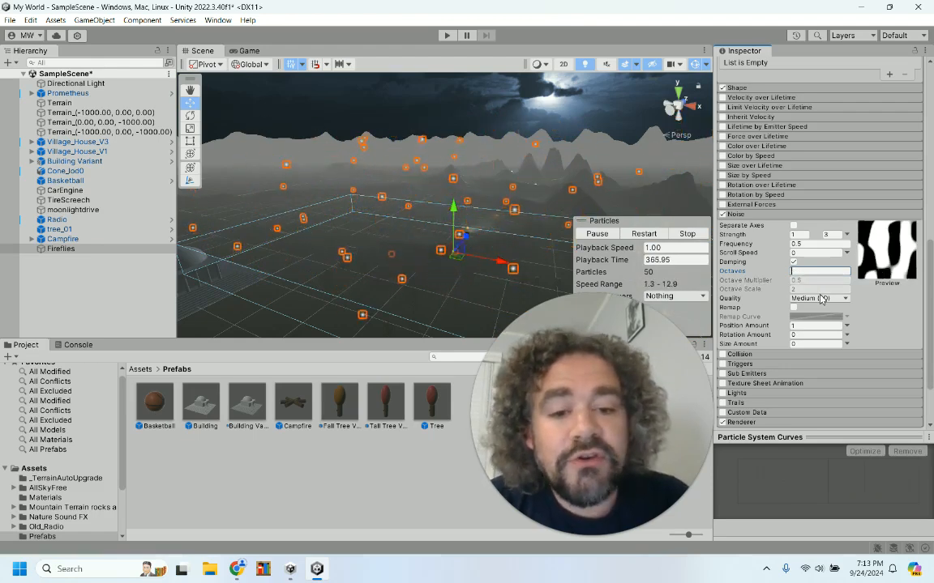
text(2)
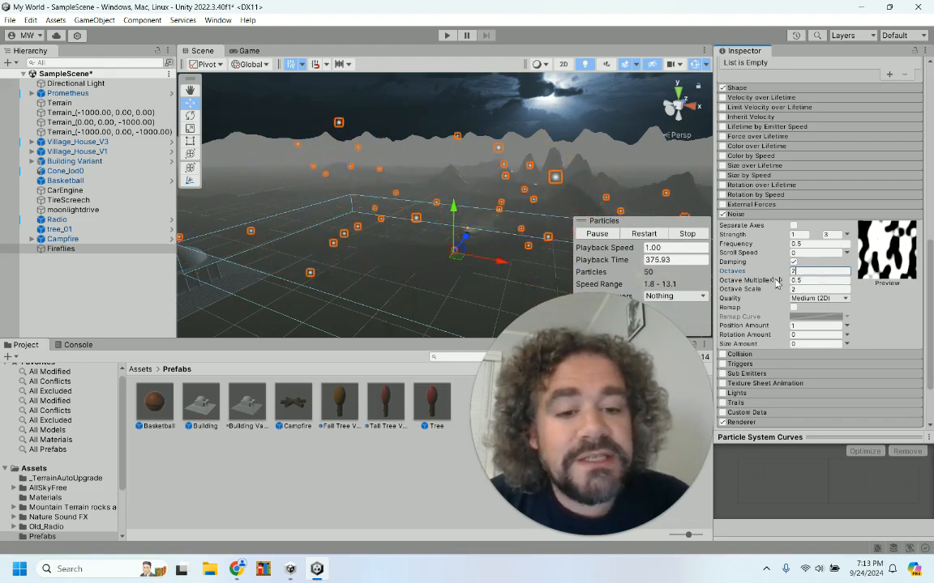
Step: Try the High (3D) noise quality on the Fireflies particle system and return it to Medium (2D)
click(846, 299)
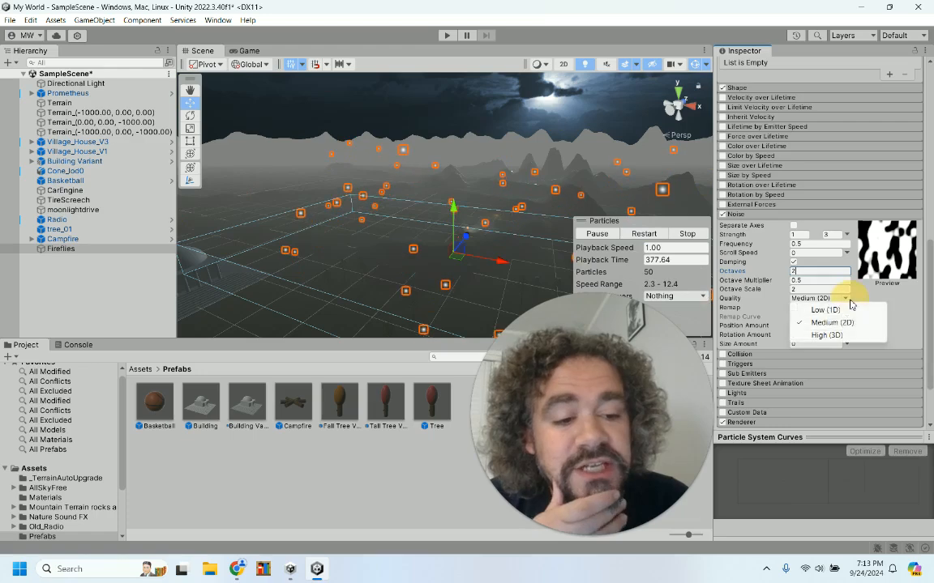
click(826, 334)
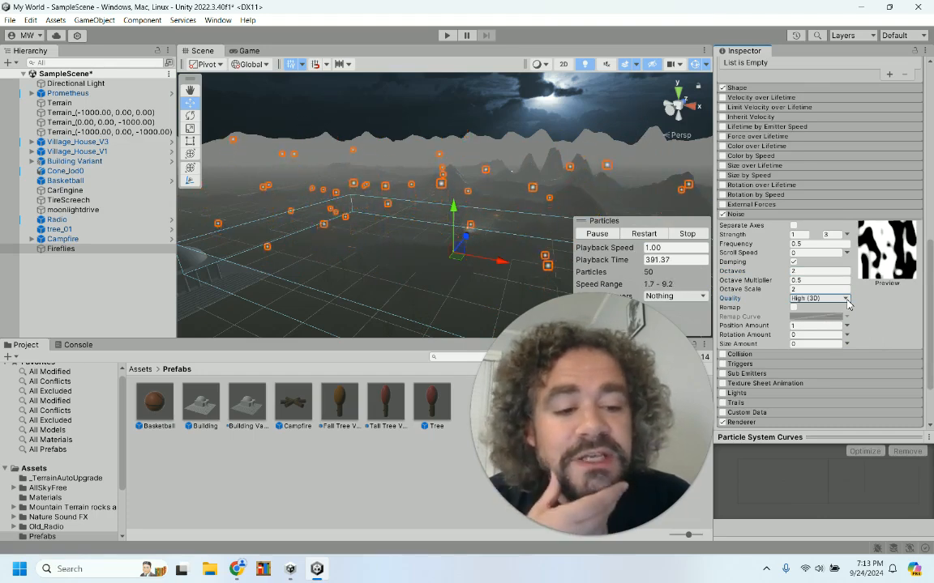
click(813, 301)
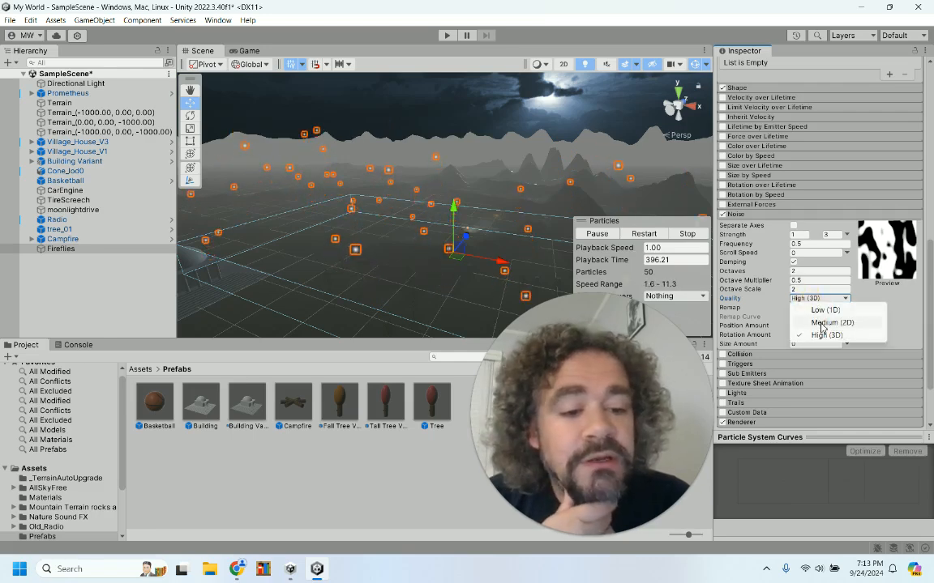
click(822, 324)
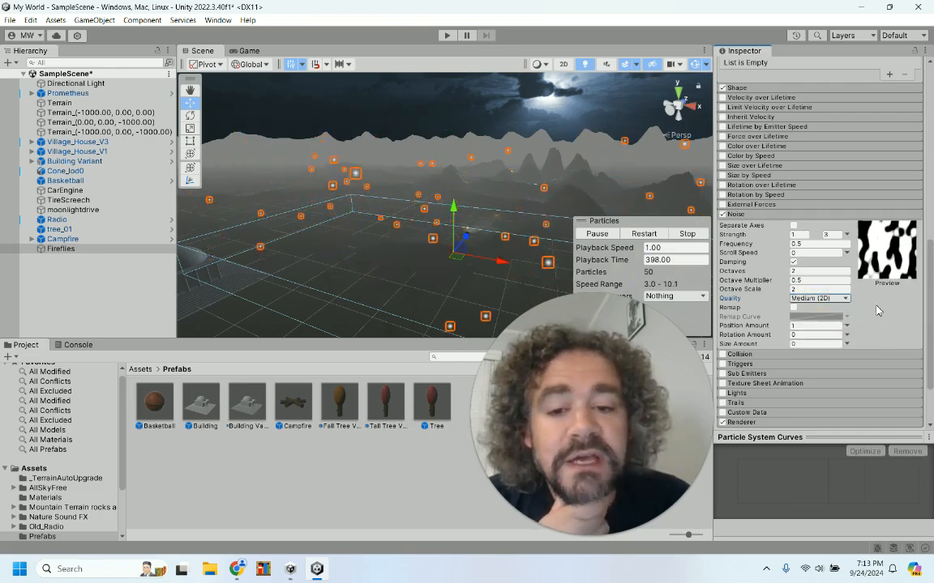
scroll(878, 310, down, 1)
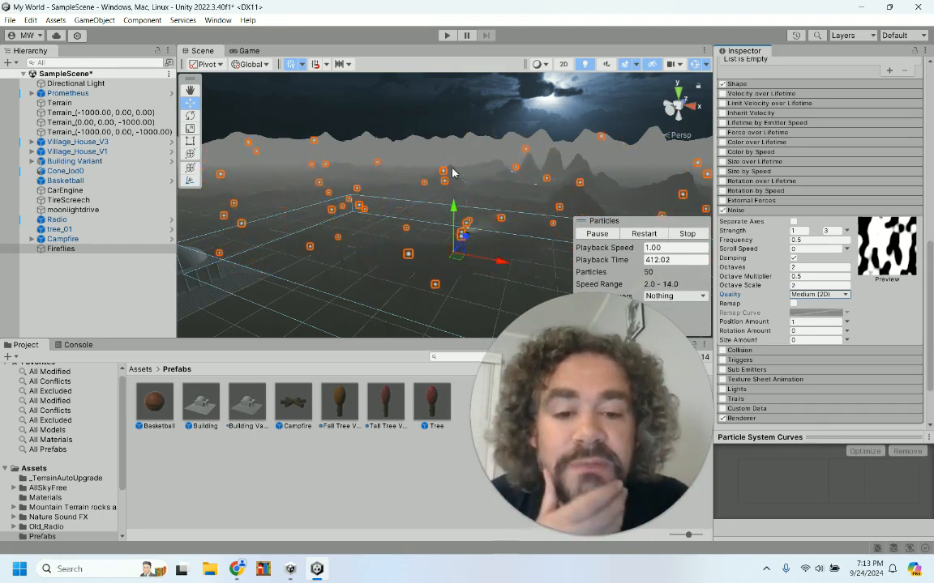
Step: Set the Start Speed of the Fireflies particle system to 0 and check how the particles move inside the box
scroll(787, 146, up, 10)
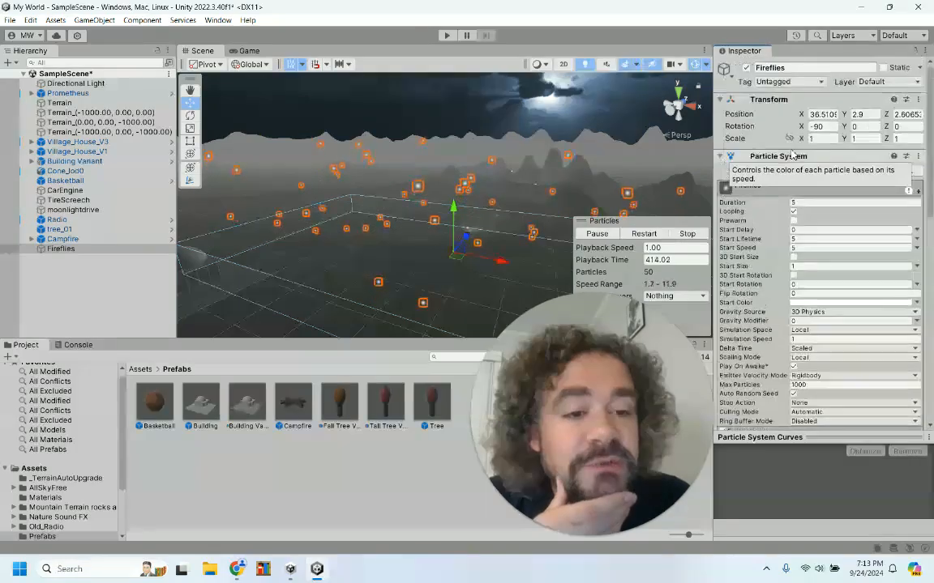
scroll(753, 207, down, 3)
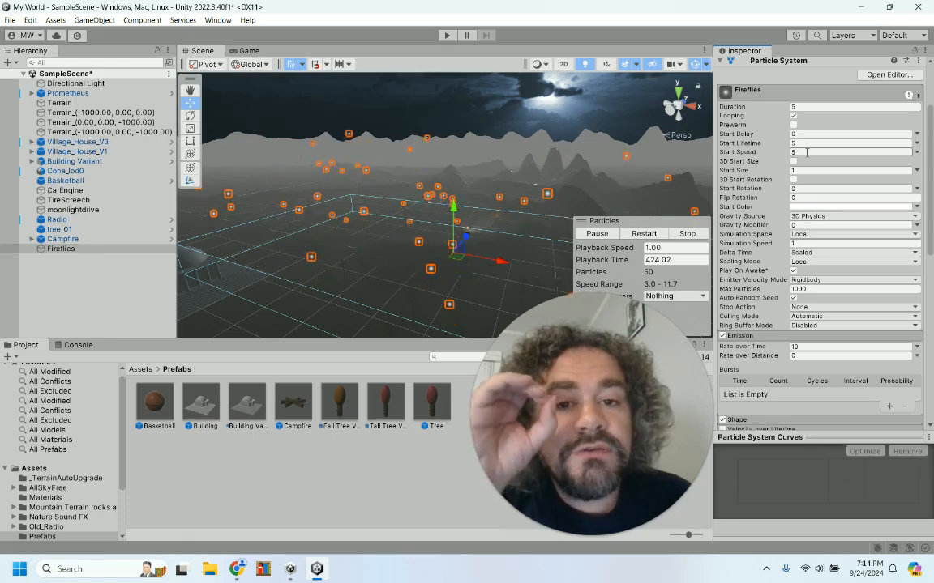
click(807, 152)
text(0)
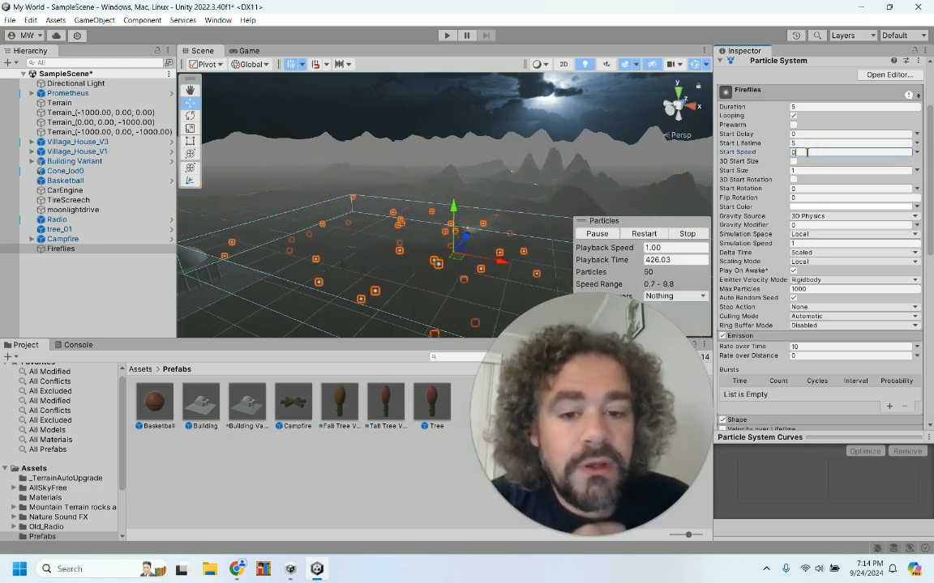
scroll(548, 178, down, 3)
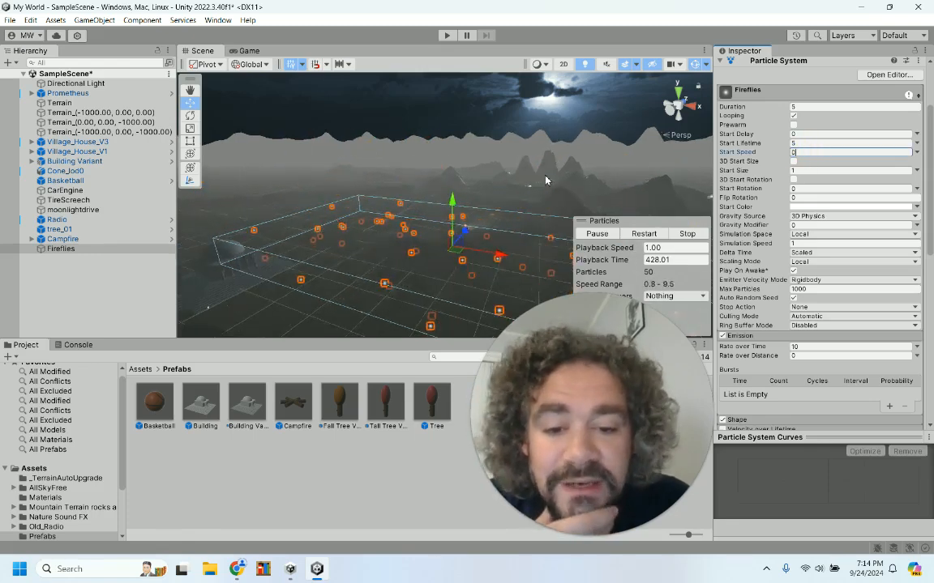
scroll(525, 267, up, 3)
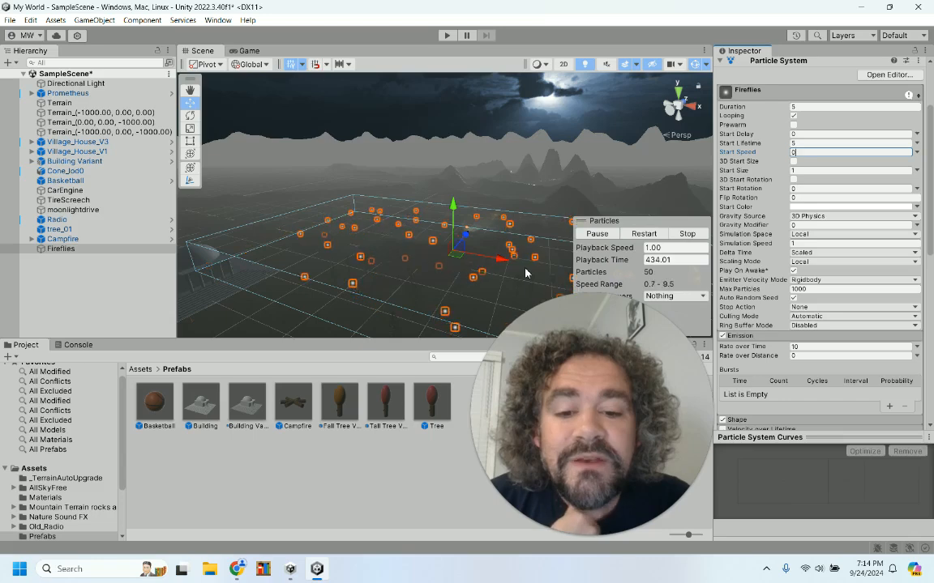
scroll(525, 272, up, 3)
scroll(525, 272, up, 3)
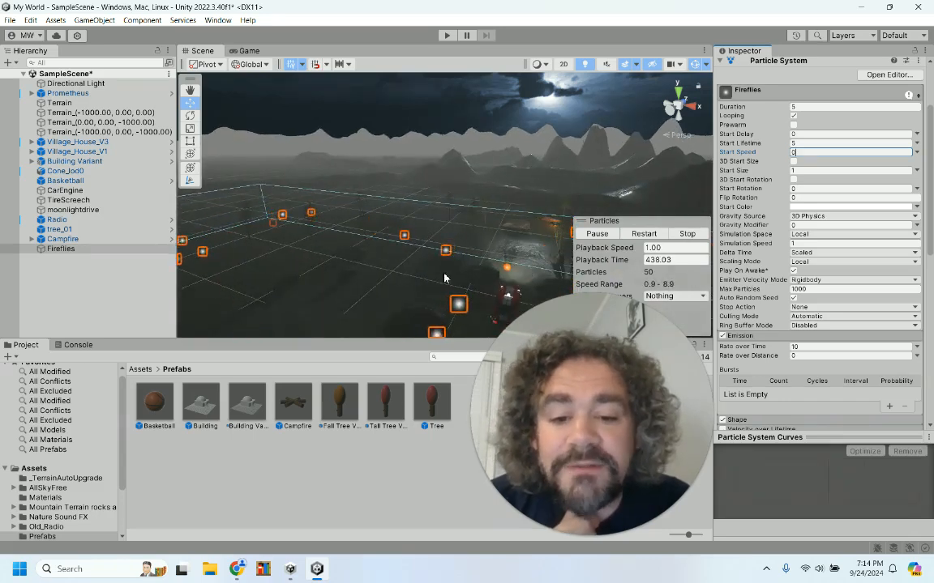
scroll(446, 276, down, 2)
scroll(446, 280, down, 3)
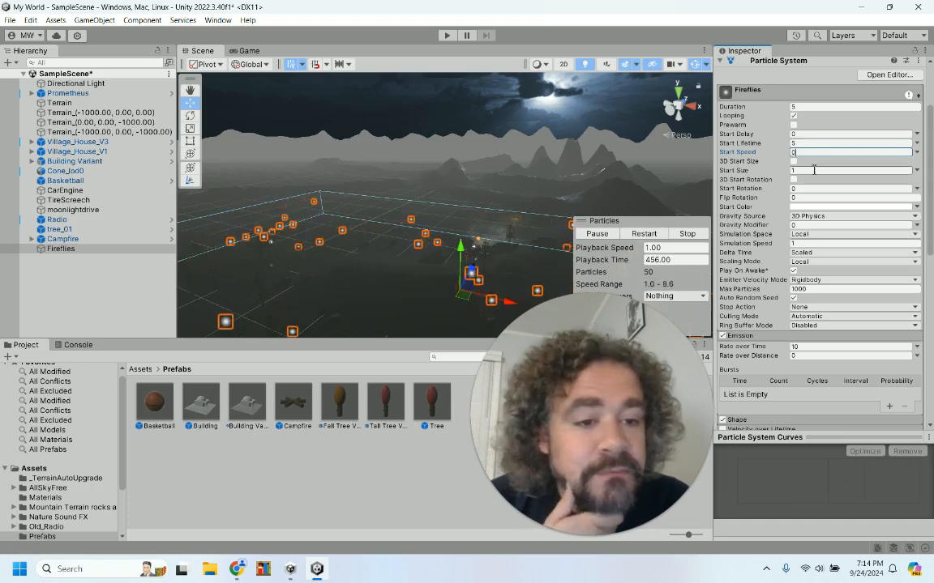
Step: Set the Start Size of the Fireflies particles to 0.1
scroll(817, 181, down, 2)
scroll(813, 154, down, 1)
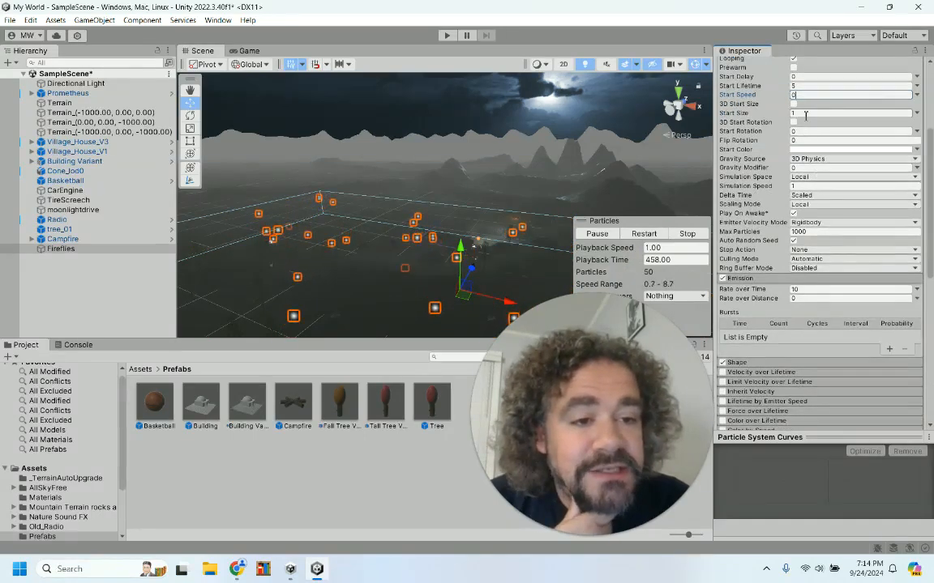
click(805, 114)
text(.1)
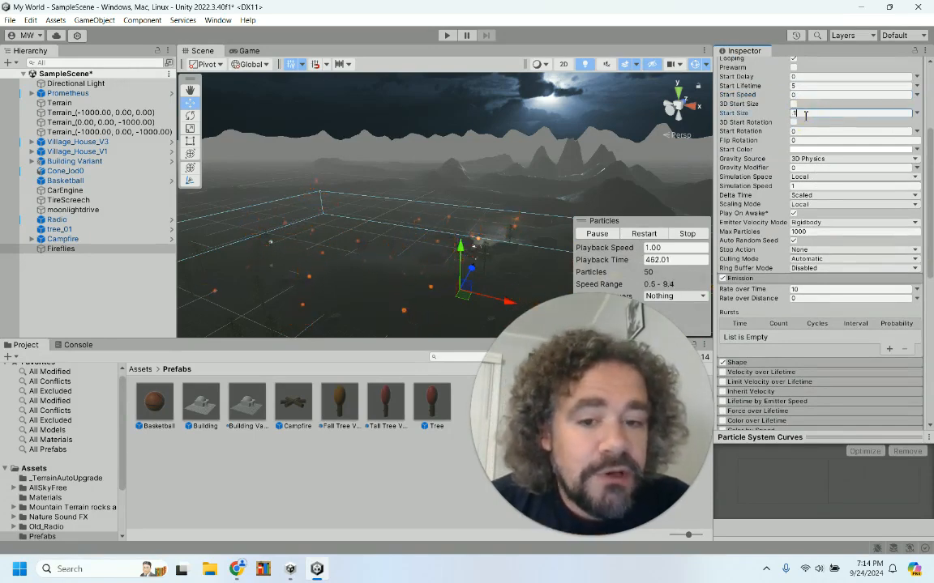
Step: Examine the smaller fireflies among the trees from several viewpoints in the scene, keeping the Fireflies object selected
scroll(367, 288, down, 3)
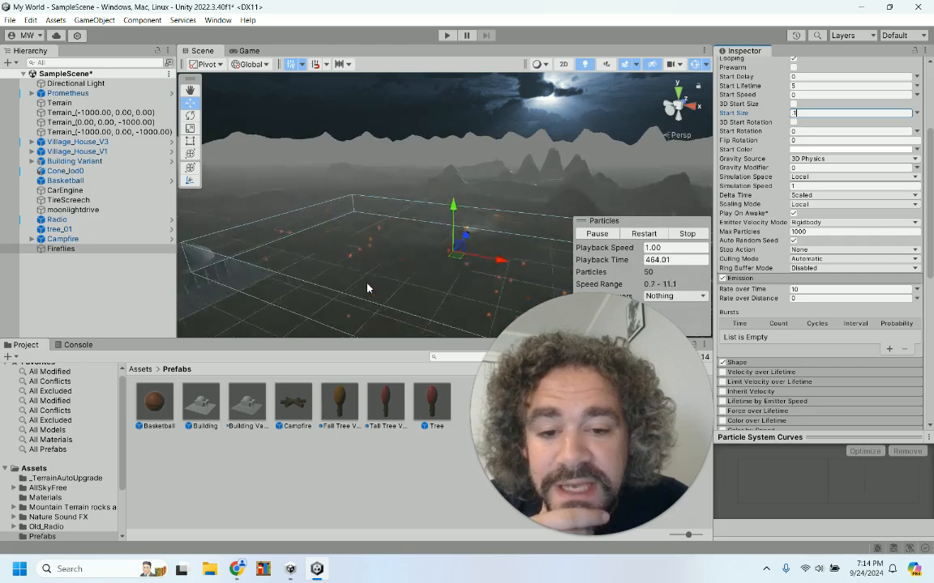
scroll(367, 288, up, 6)
alt+drag(378, 293, 193, 303)
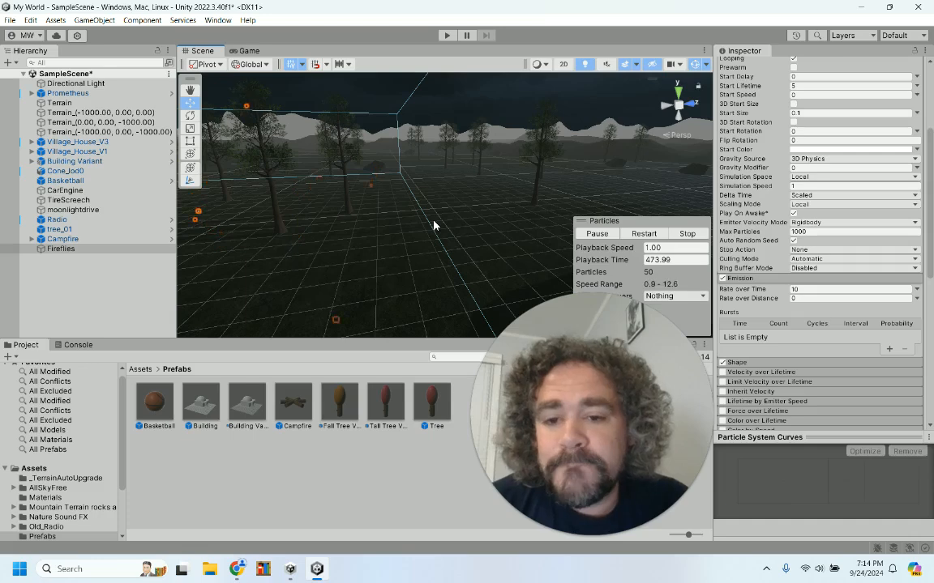
drag(433, 223, 284, 208)
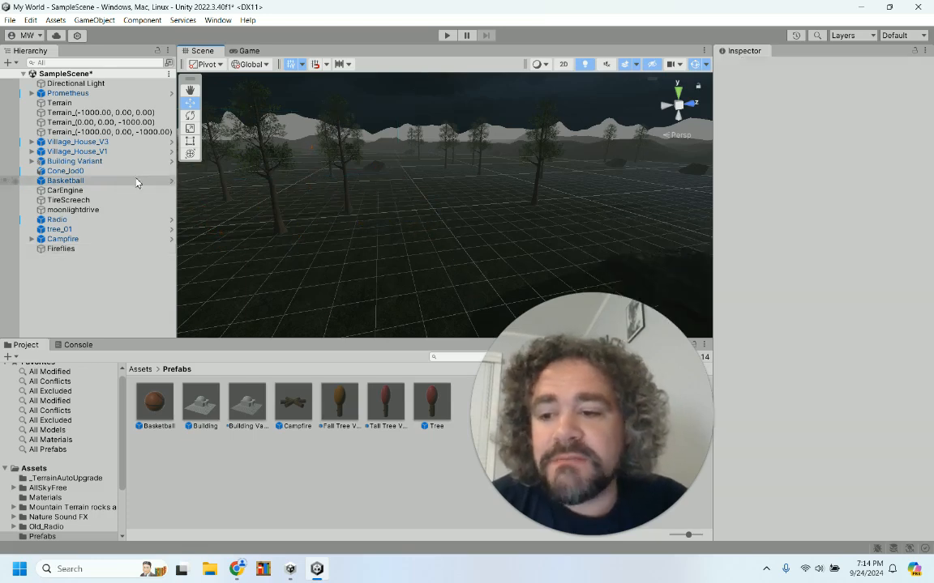
click(113, 250)
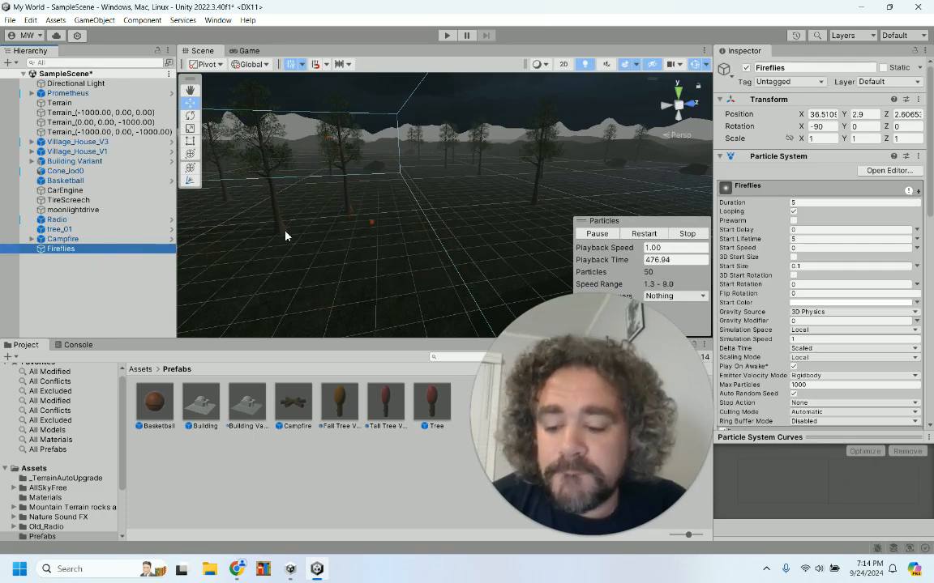
right_drag(434, 200, 289, 196)
right_drag(393, 196, 388, 173)
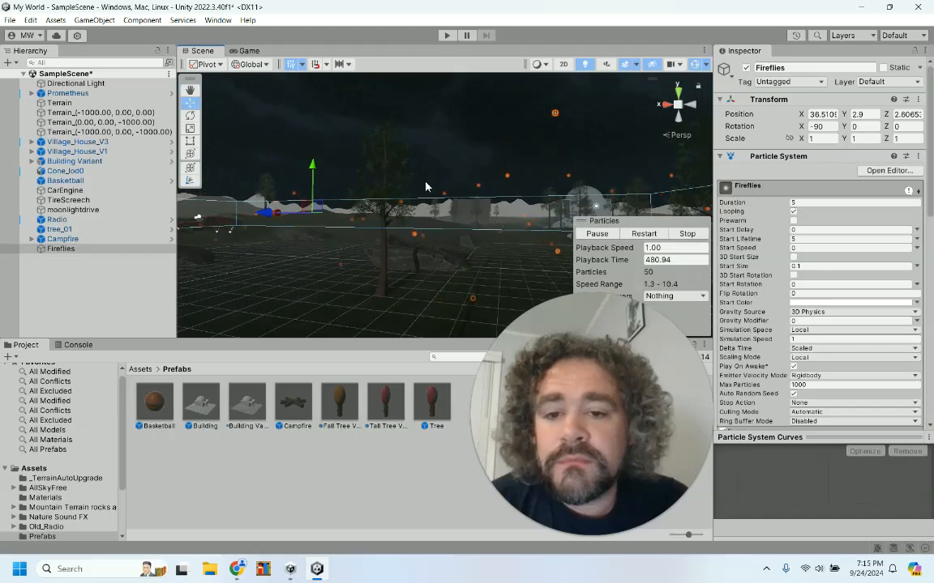
scroll(515, 231, down, 3)
scroll(515, 232, up, 2)
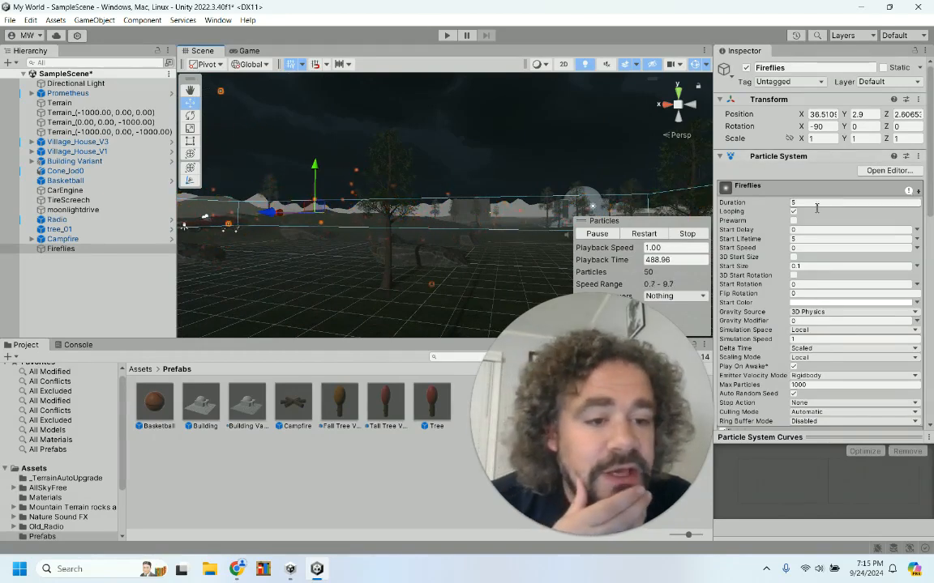
Step: Set the Start Color of the Fireflies particles to bright yellow (FFFD00)
click(821, 303)
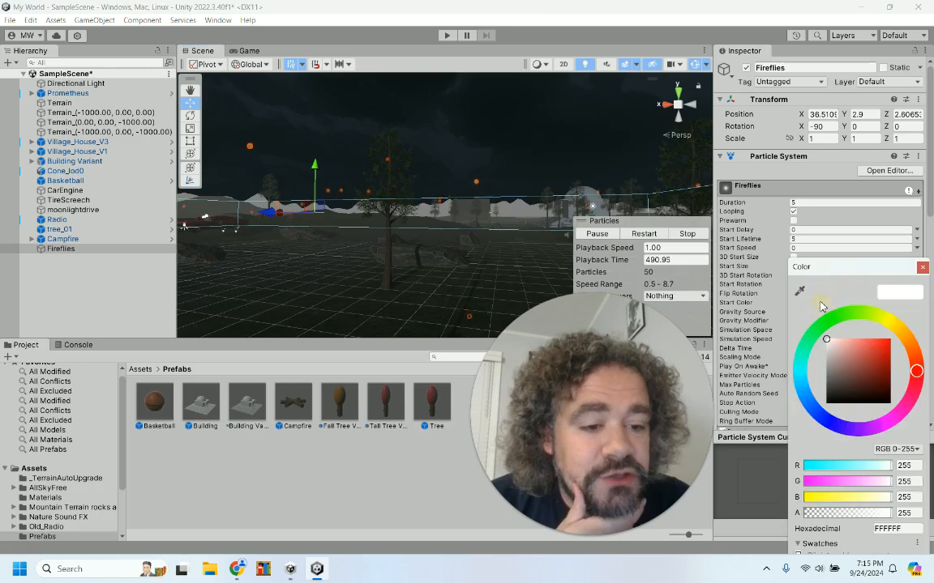
click(884, 320)
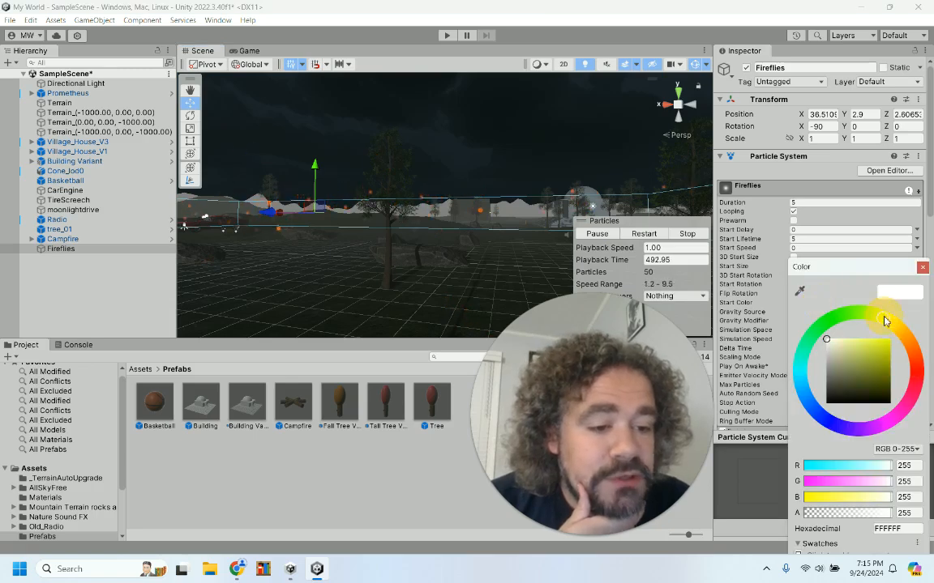
drag(884, 318, 892, 314)
drag(864, 367, 914, 318)
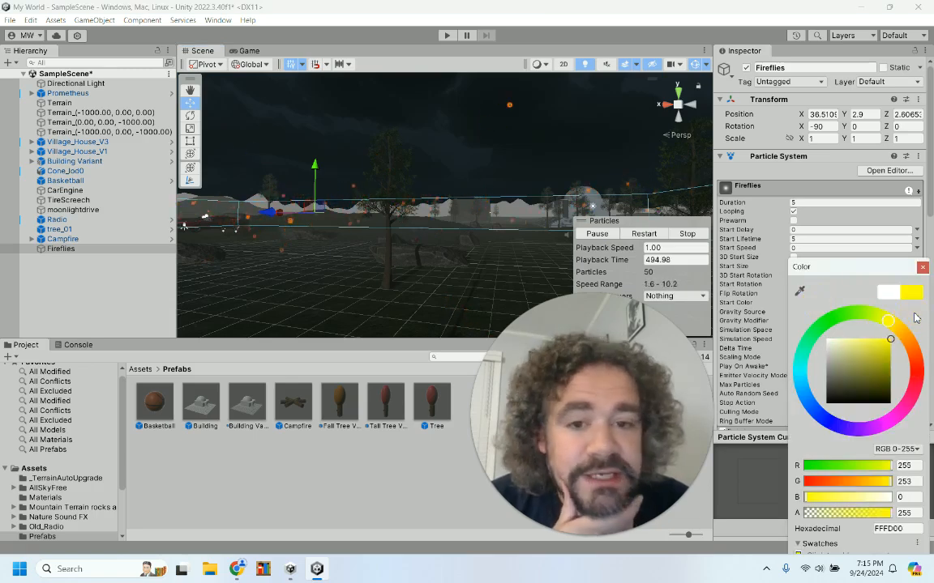
Step: Play-test the scene to check the fireflies, exit play mode and replay the particle preview in the scene
click(446, 36)
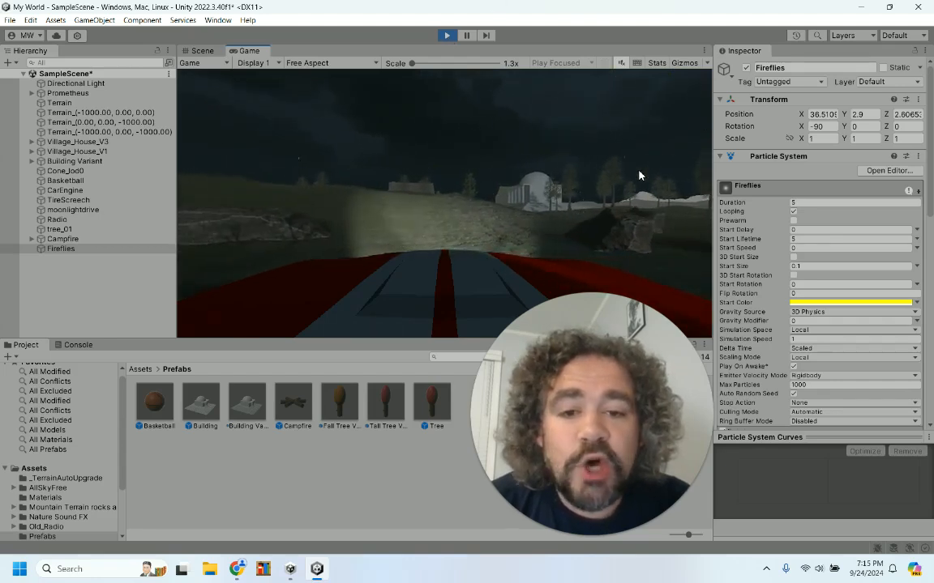
click(447, 36)
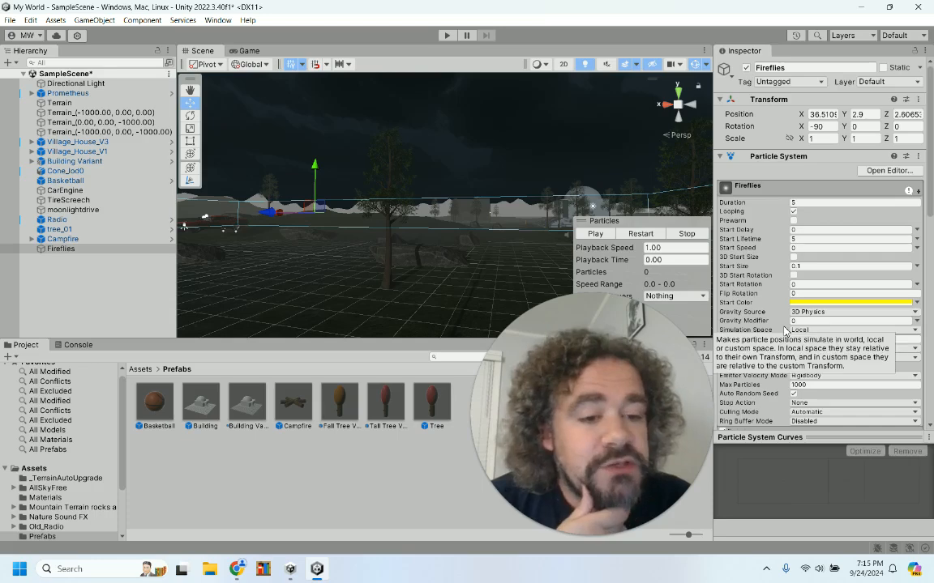
scroll(782, 341, down, 8)
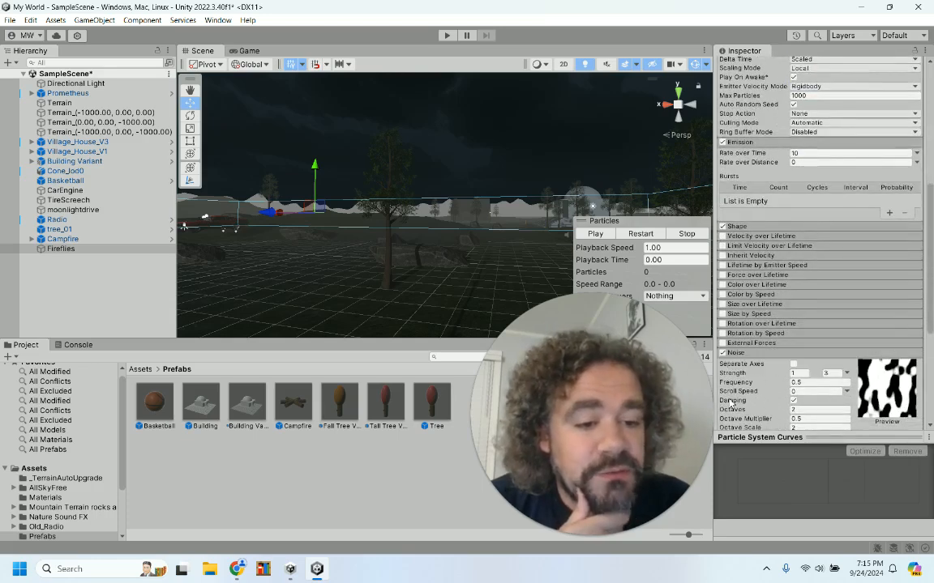
scroll(762, 356, down, 6)
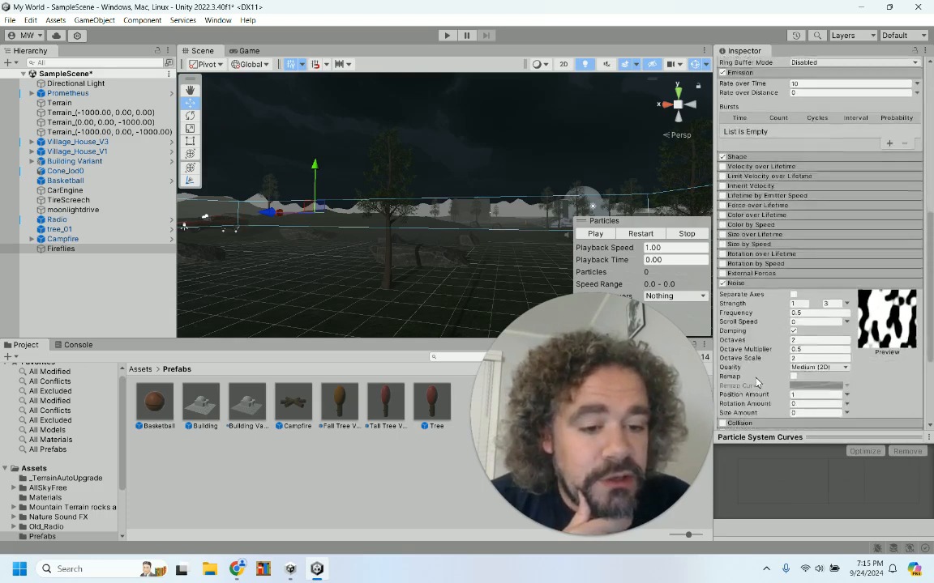
scroll(756, 380, down, 3)
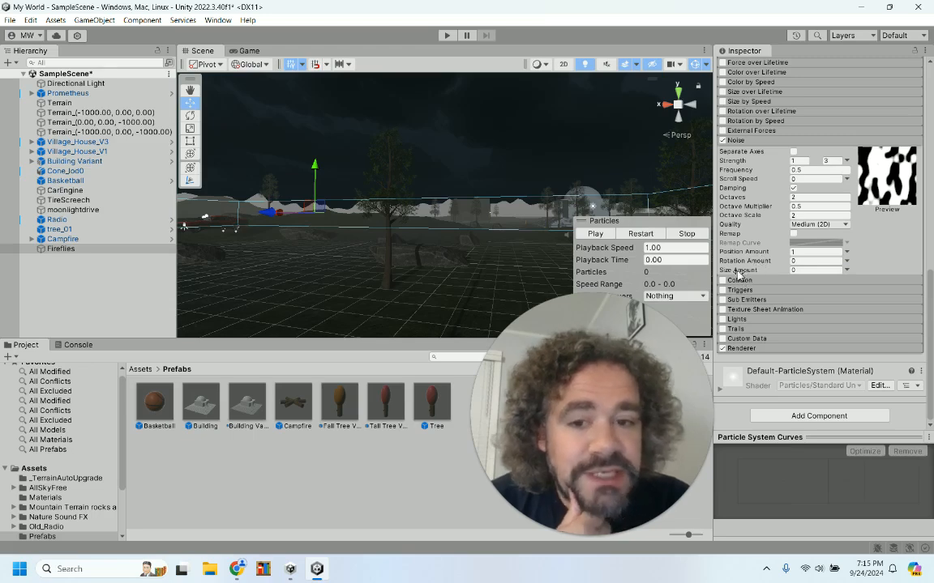
click(596, 233)
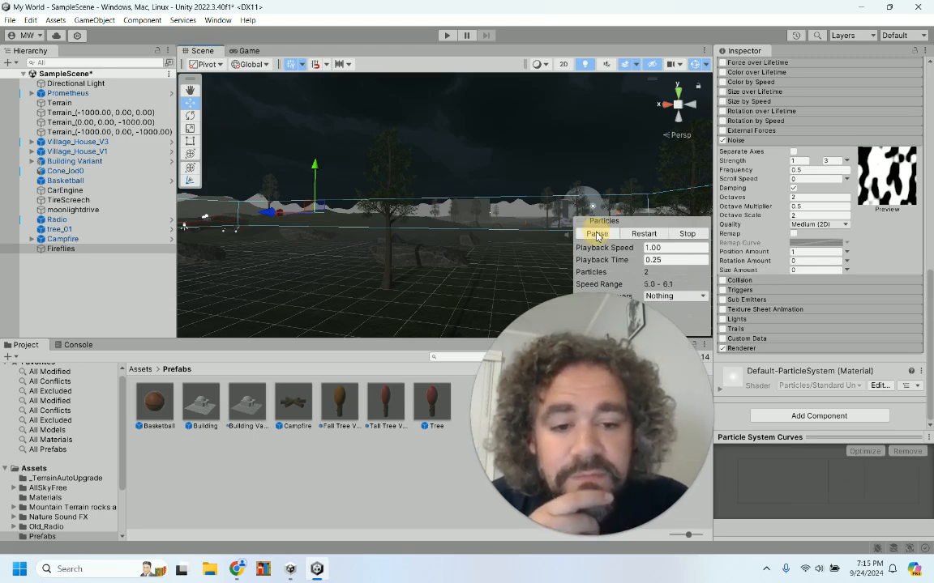
scroll(526, 220, down, 5)
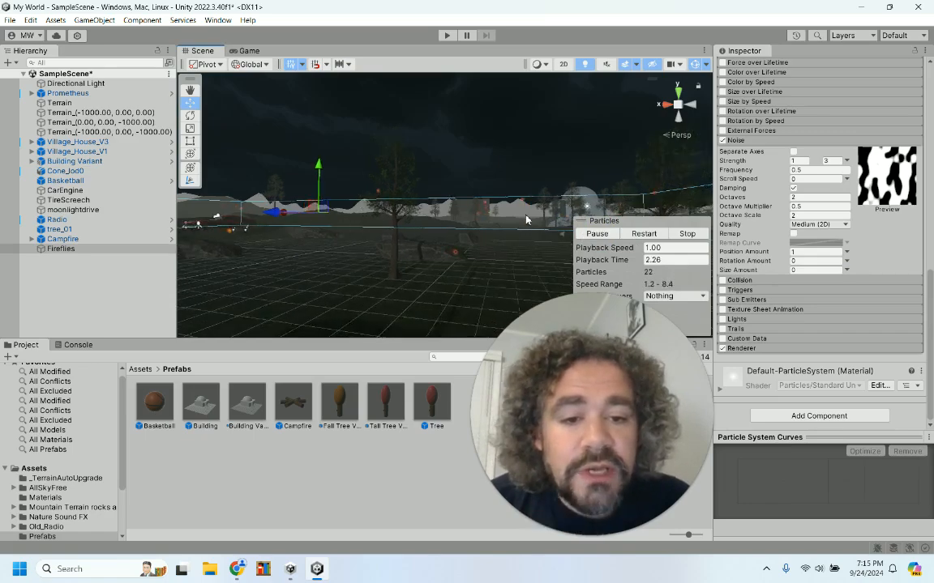
scroll(526, 219, down, 2)
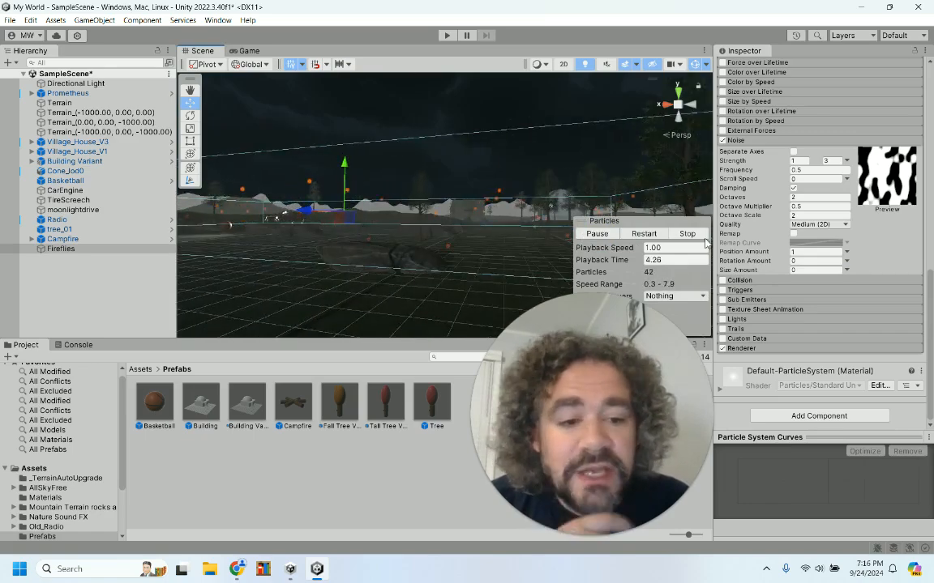
Step: Set the noise Size Amount to Random Between Two Constants with values of 0 and 1
click(815, 270)
click(805, 270)
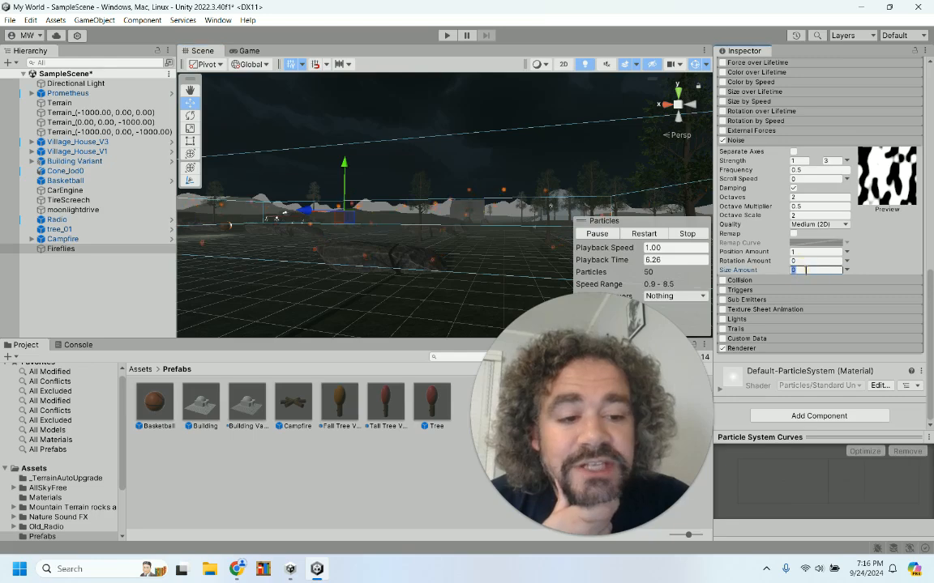
click(847, 270)
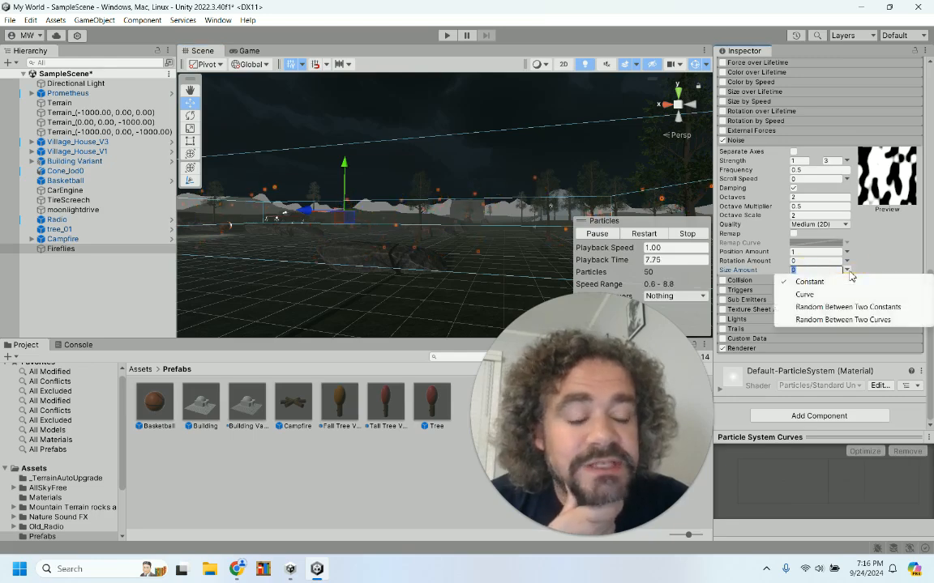
click(826, 308)
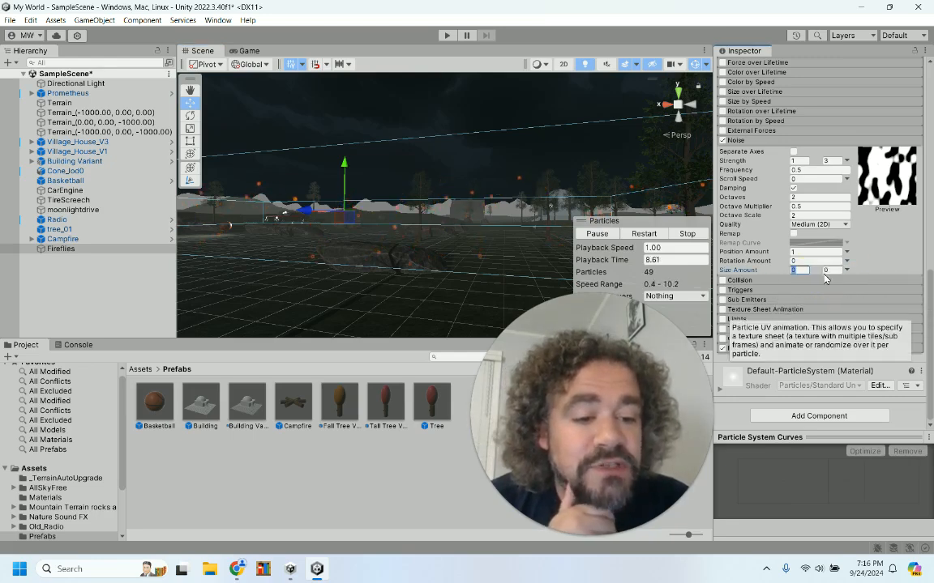
click(833, 271)
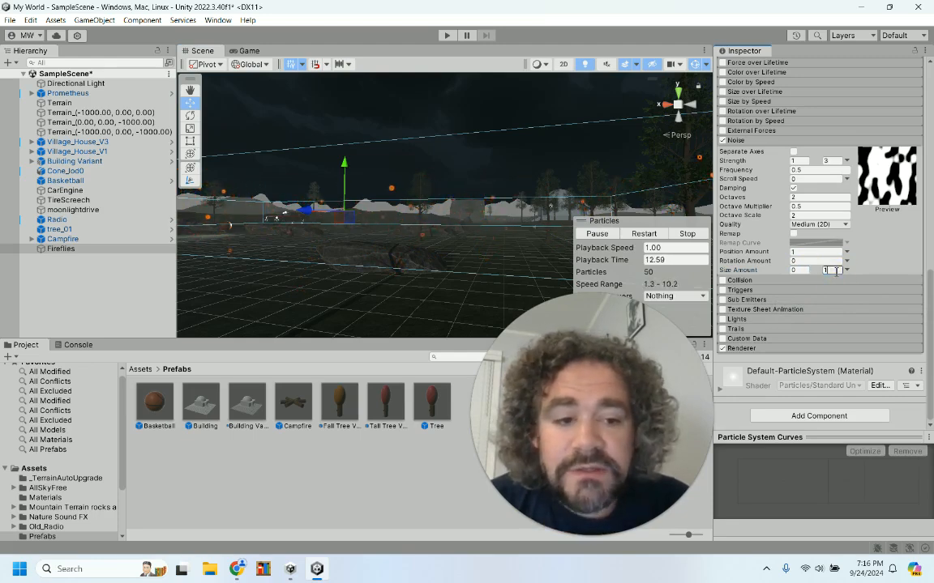
Step: Set the noise Size Amount range of the Fireflies particles to 1 and 2
text(1)
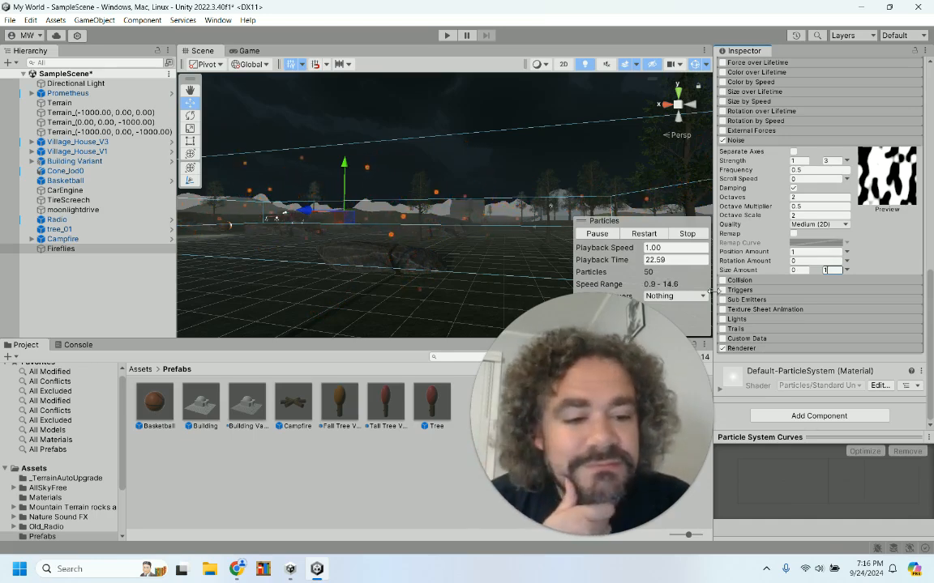
click(805, 270)
text(1)
click(830, 271)
text(2)
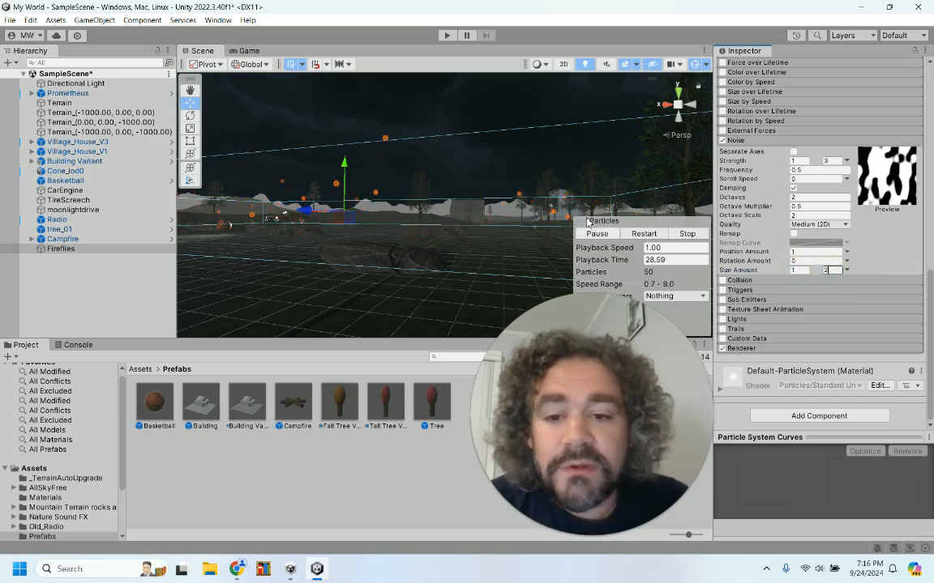
Step: Play-test the scene by driving the car around to check the resized fireflies, and exit play mode
click(445, 36)
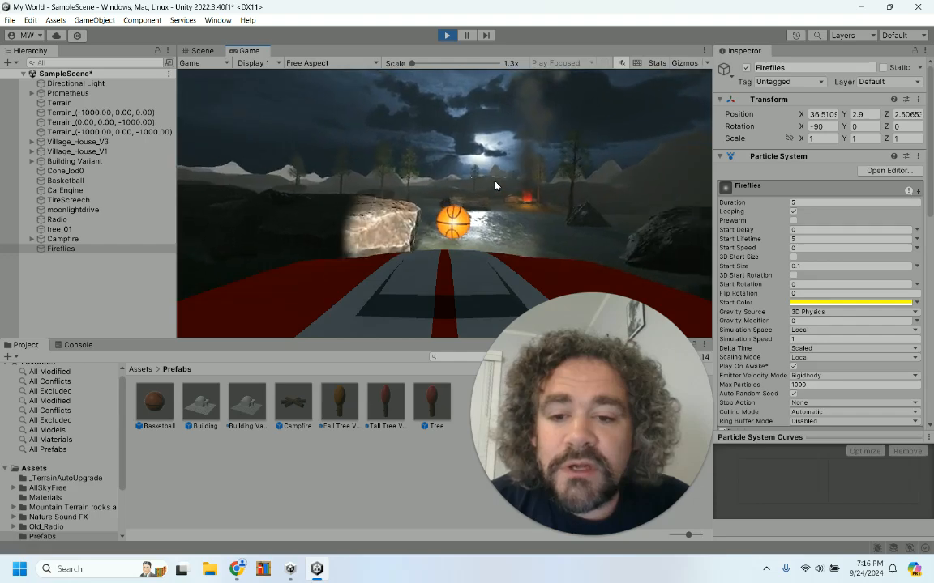
key(w)
key(a)
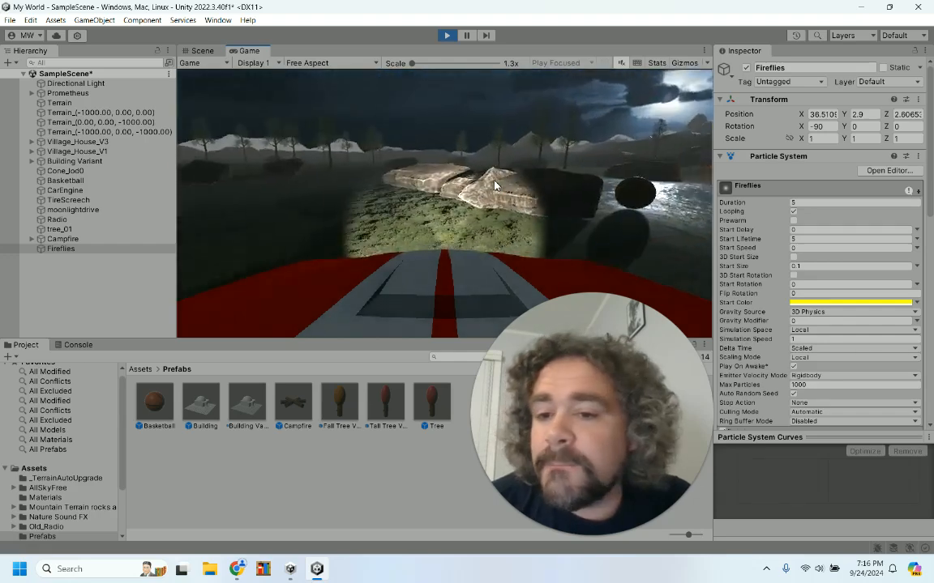
key(w)
key(a)
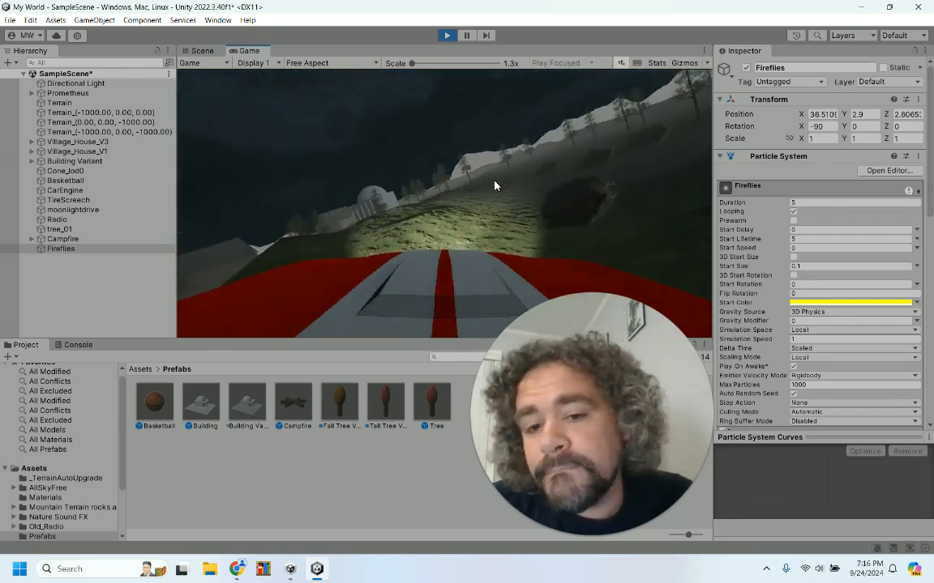
key(w)
key(a)
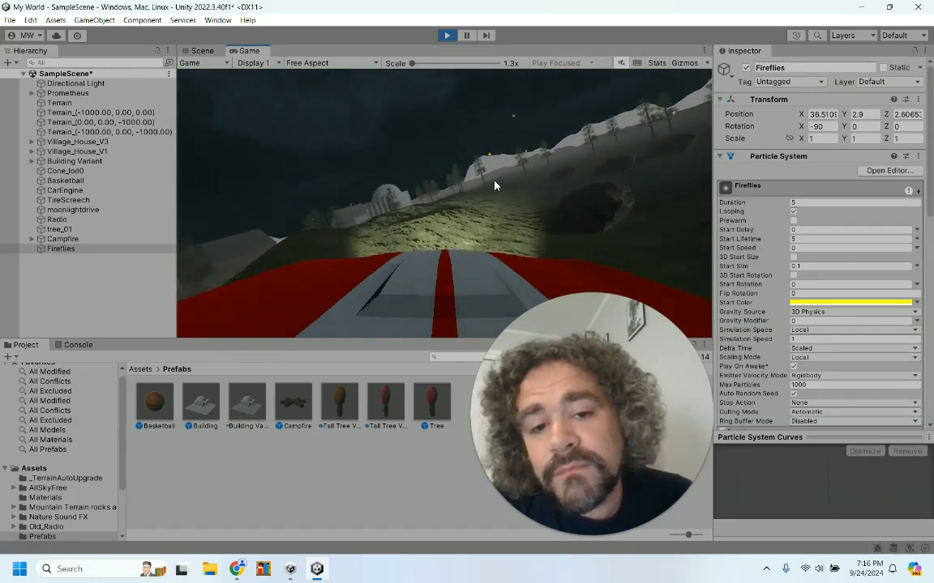
key(w)
key(a)
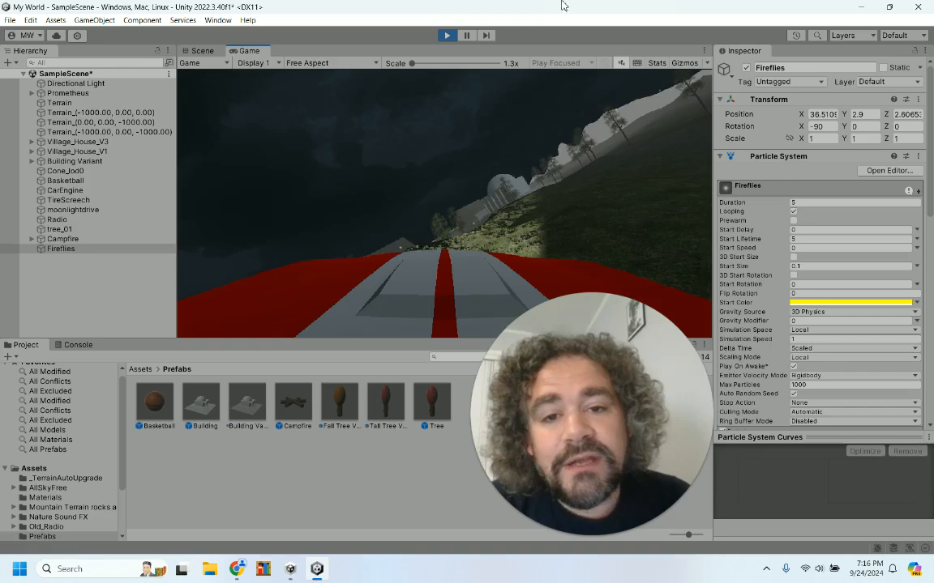
click(446, 35)
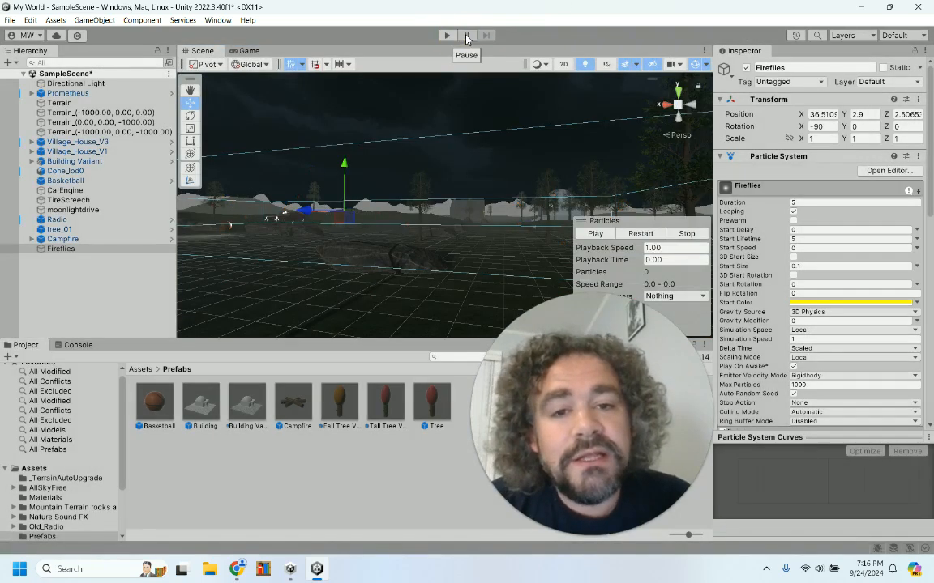
Step: Enable Prewarm on the Fireflies particle system and play-test the scene briefly
click(793, 220)
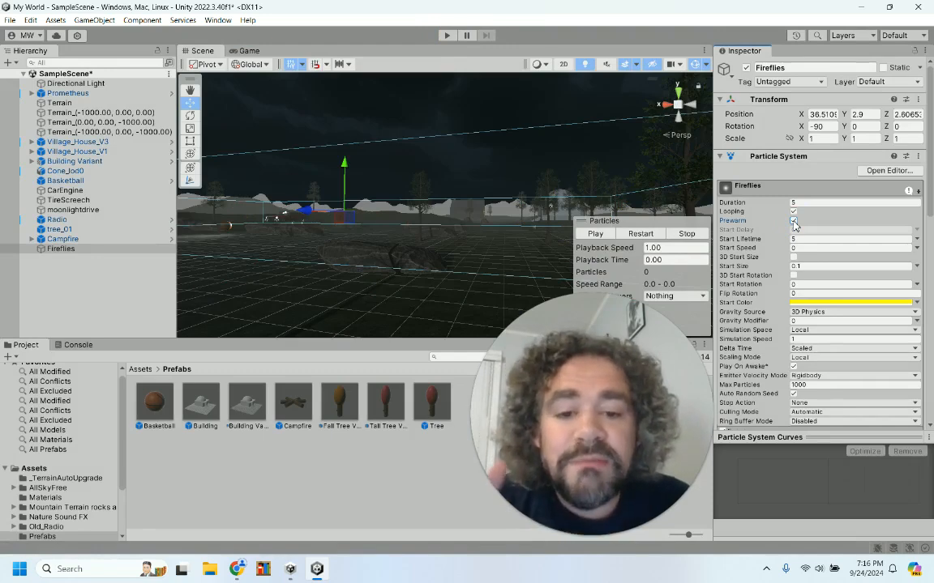
click(448, 35)
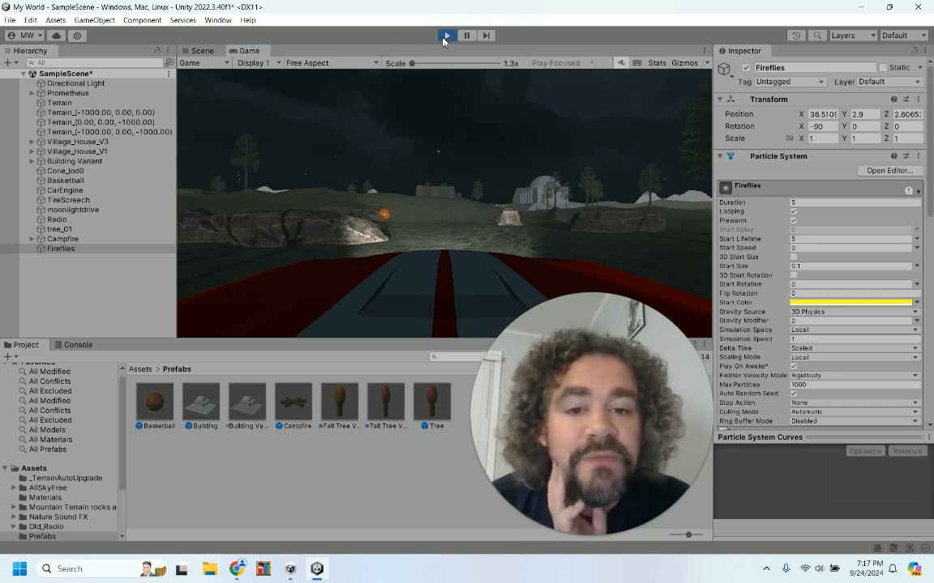
click(445, 37)
Step: Enable Color over Lifetime for the Fireflies particles and set its gradient's start color key to black (000000)
scroll(787, 275, down, 10)
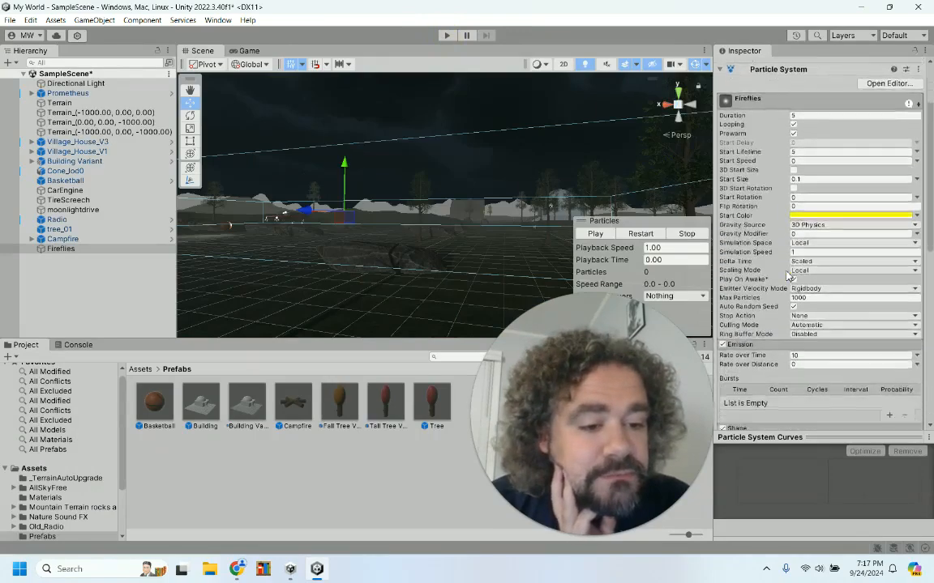
scroll(787, 275, up, 3)
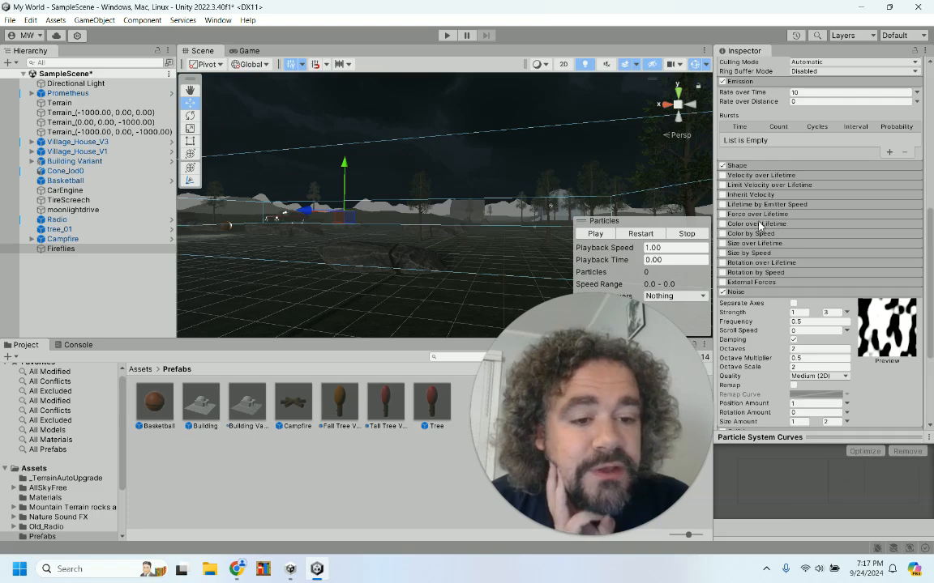
click(739, 225)
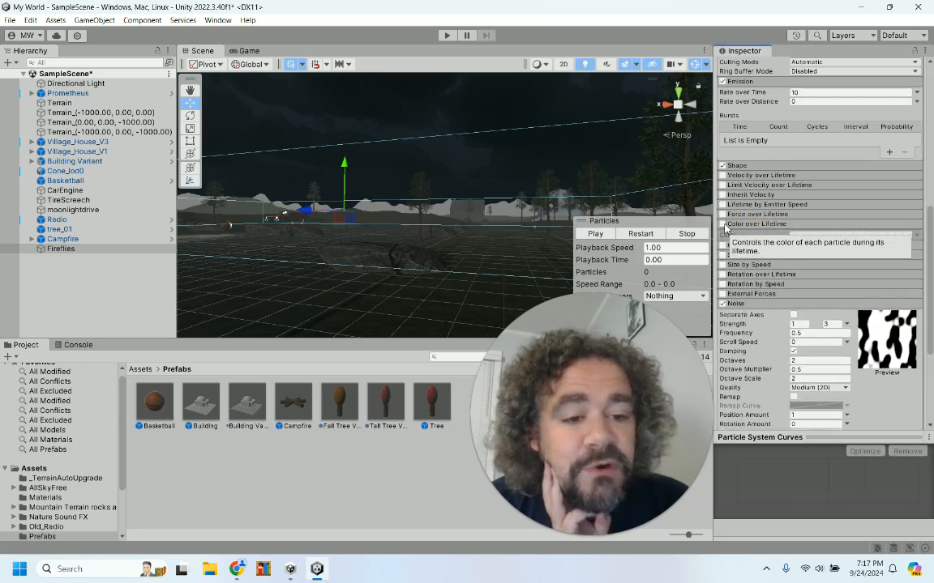
click(820, 235)
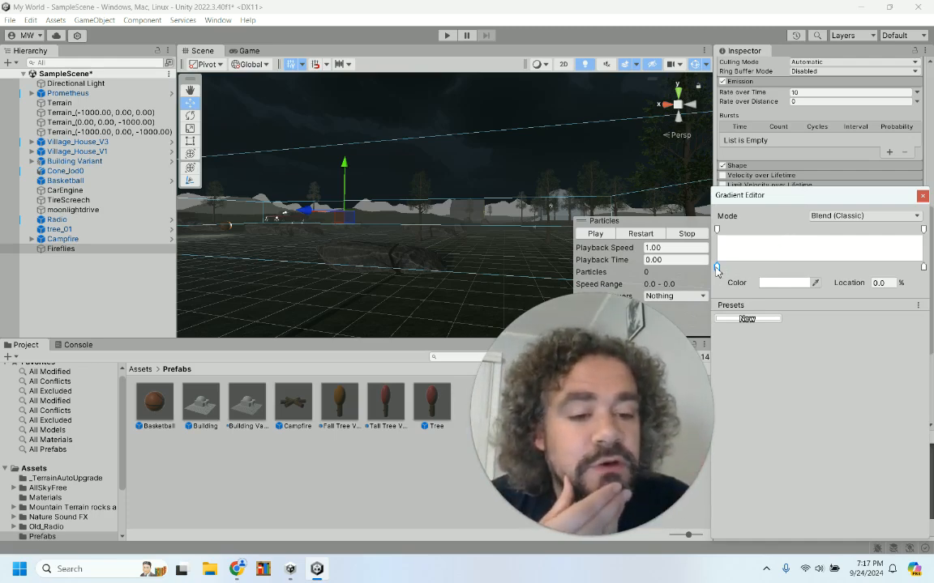
click(783, 283)
drag(835, 334, 807, 430)
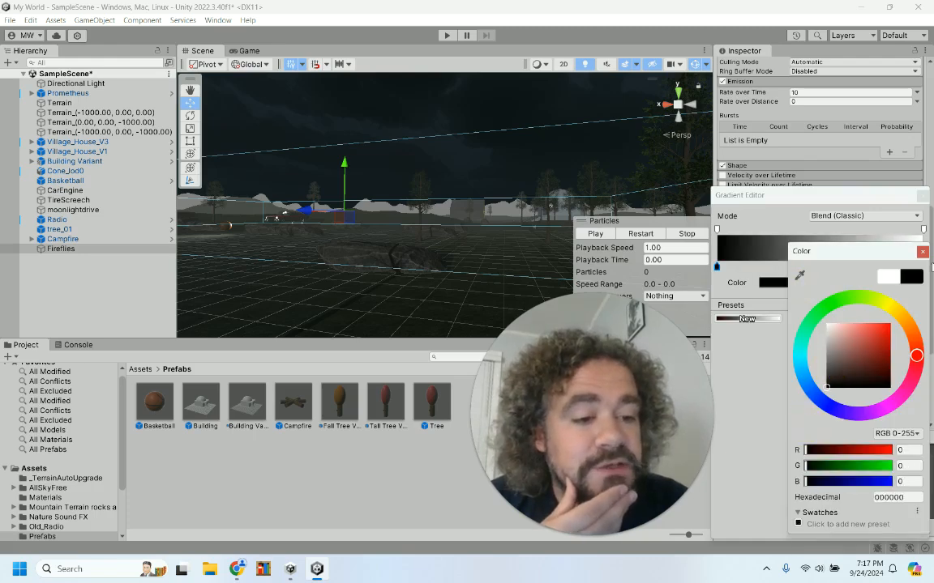
click(922, 253)
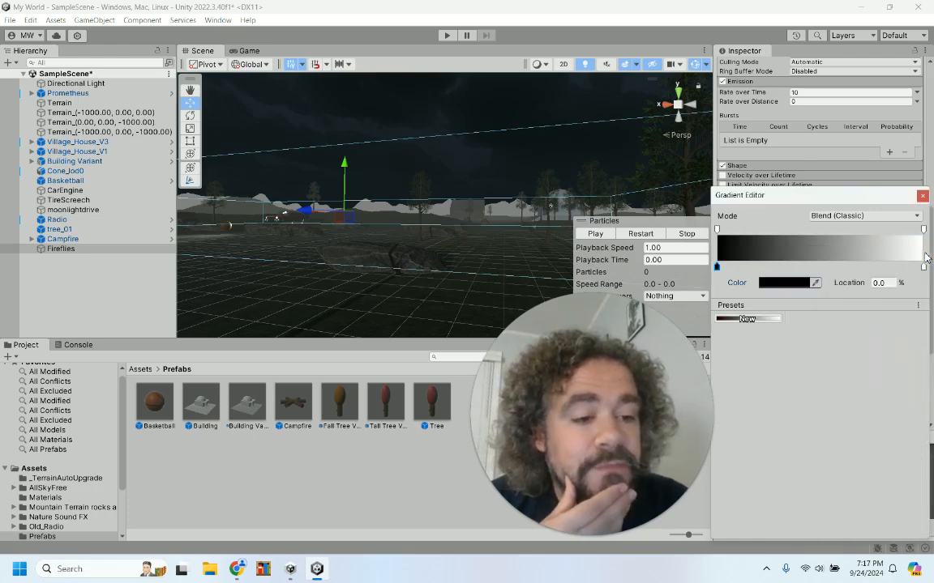
Step: Add a yellow color key at about 19% and a black one at about 40% to the lifetime gradient
click(757, 268)
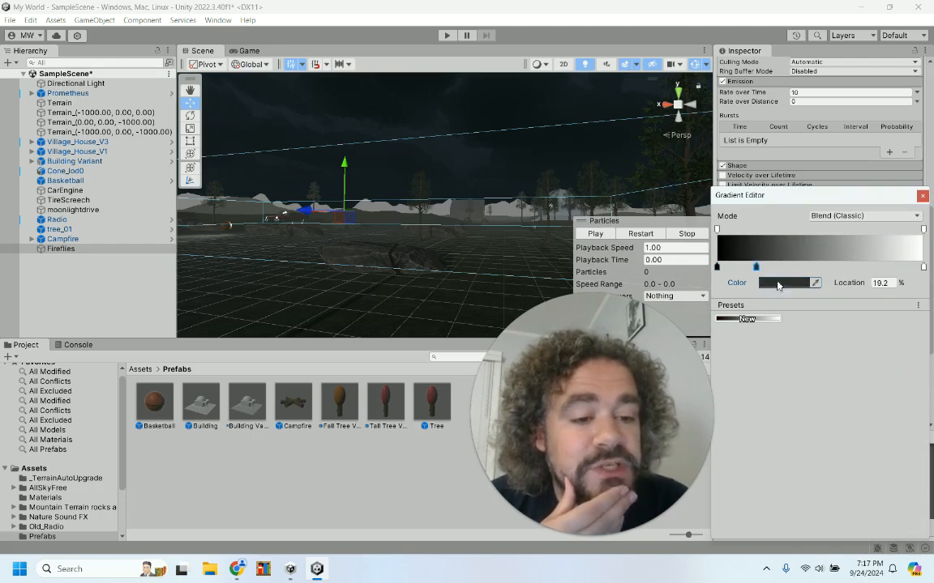
click(773, 282)
click(884, 323)
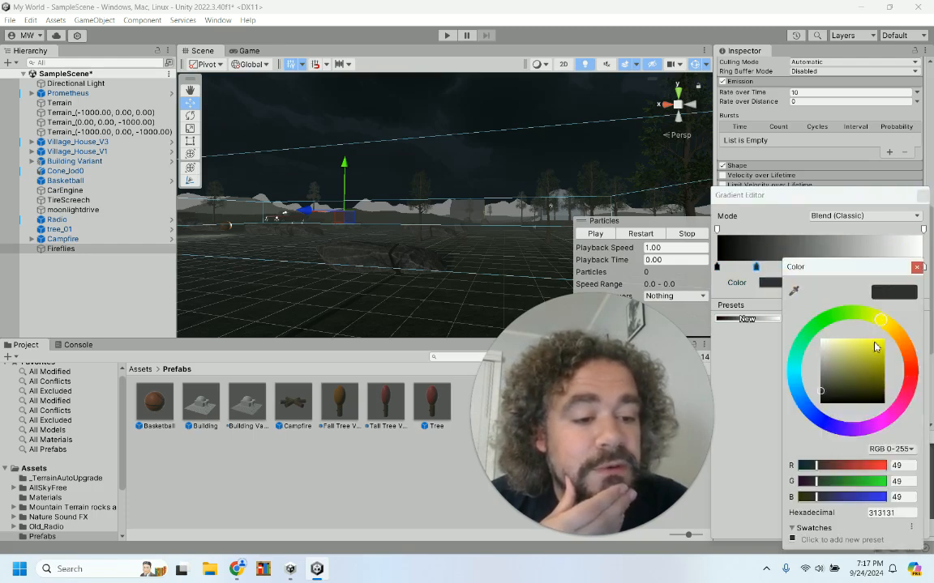
click(917, 268)
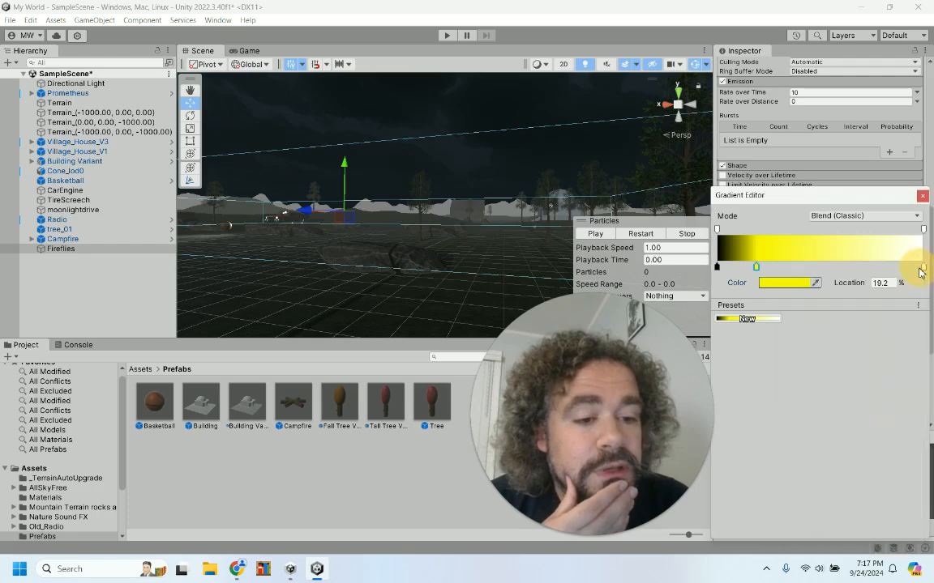
click(799, 267)
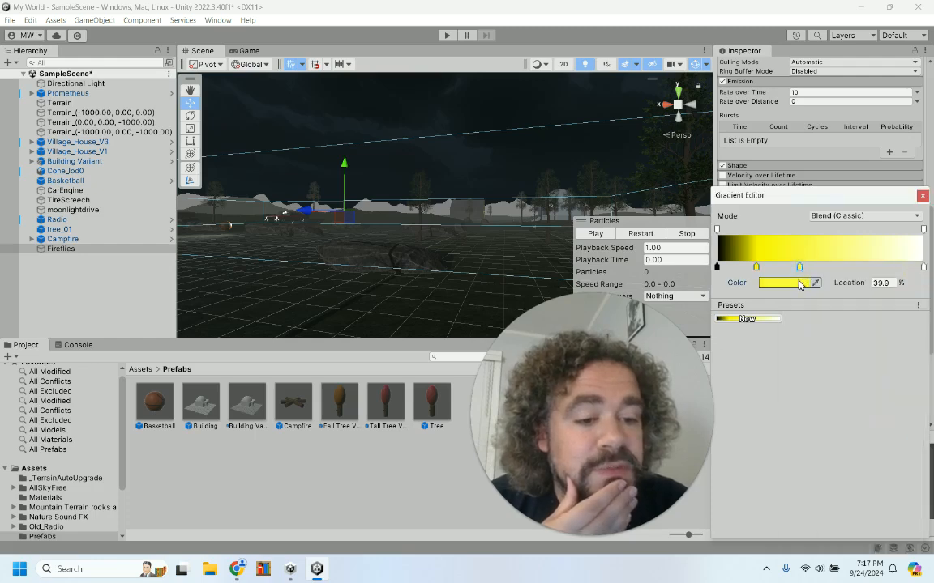
click(800, 284)
drag(852, 370, 813, 440)
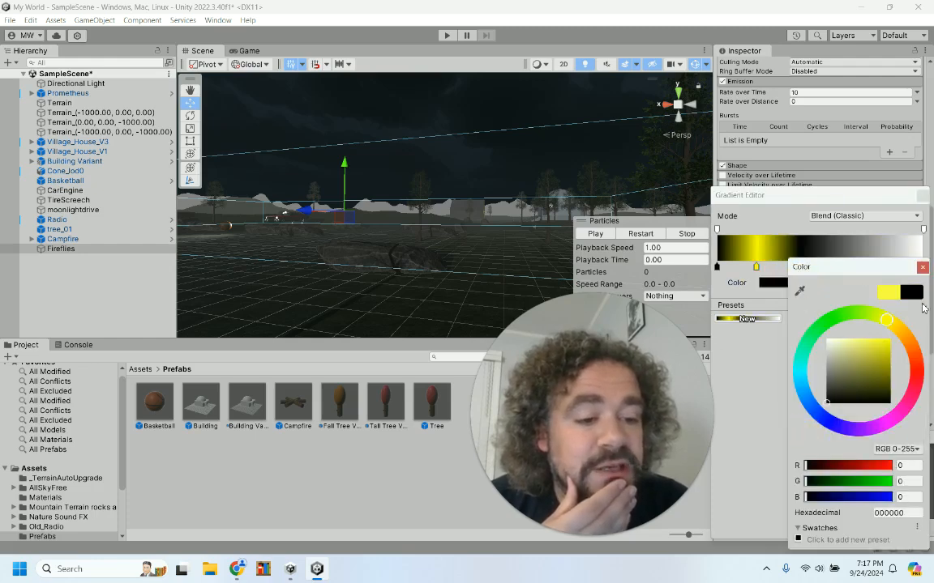
click(921, 267)
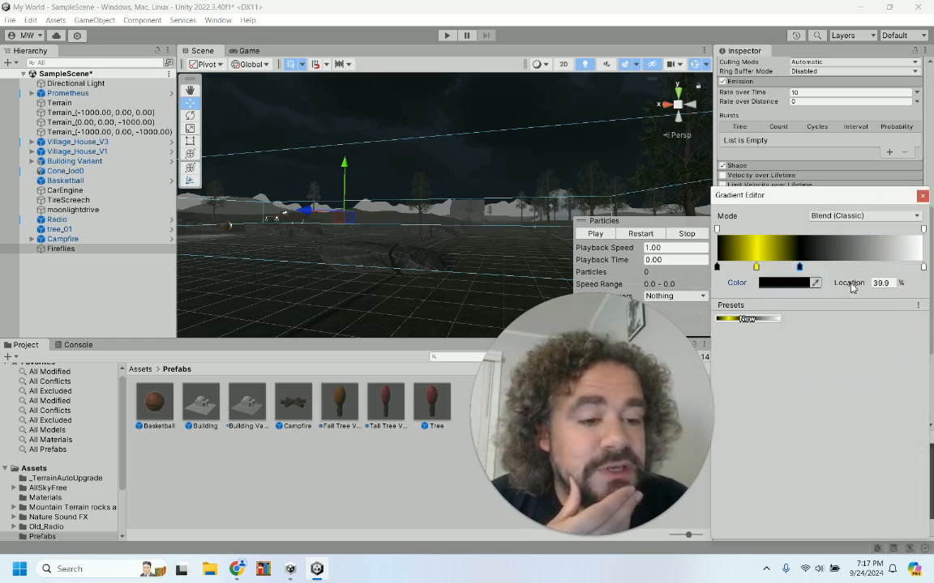
Step: Add a yellow color key at 62% to the lifetime gradient and make its end key black
click(845, 268)
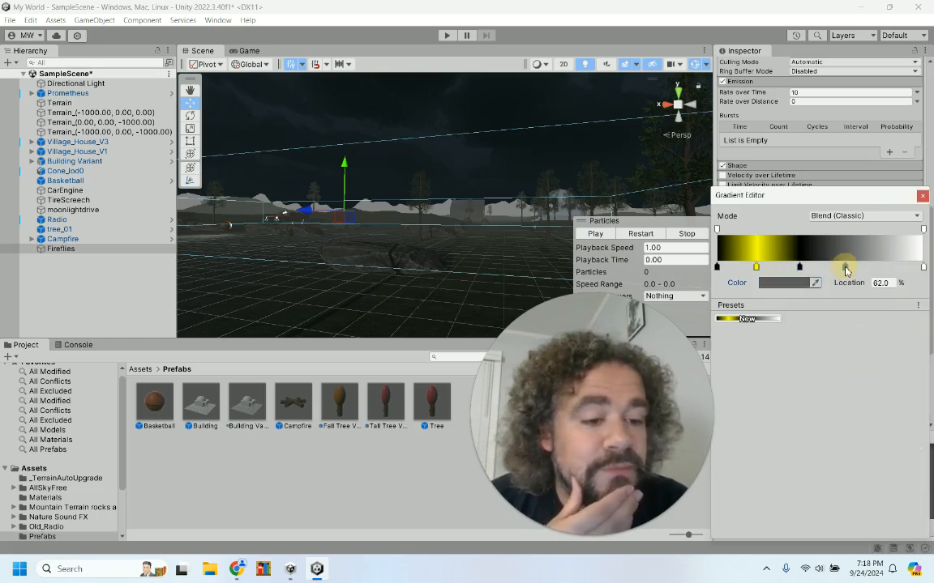
click(803, 283)
click(888, 324)
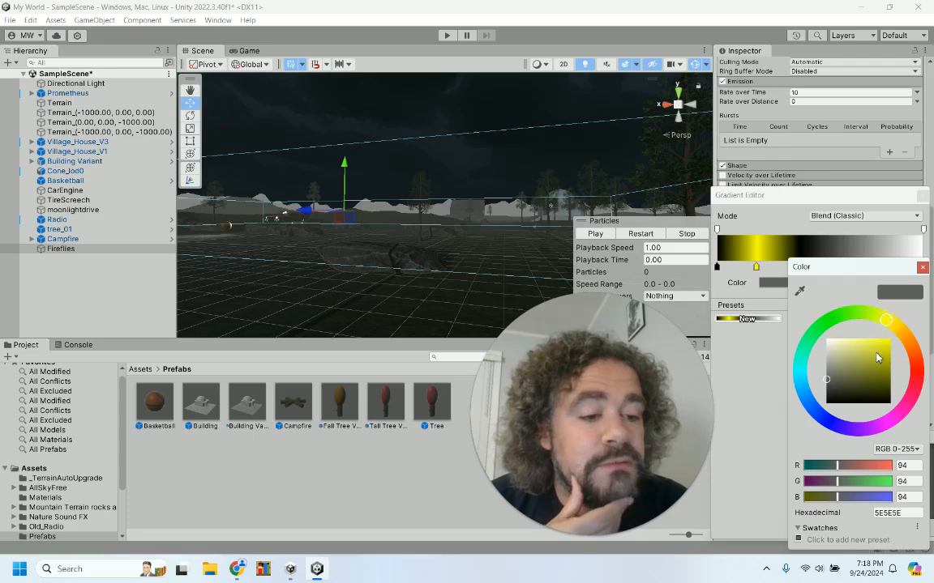
drag(879, 357, 923, 299)
click(921, 267)
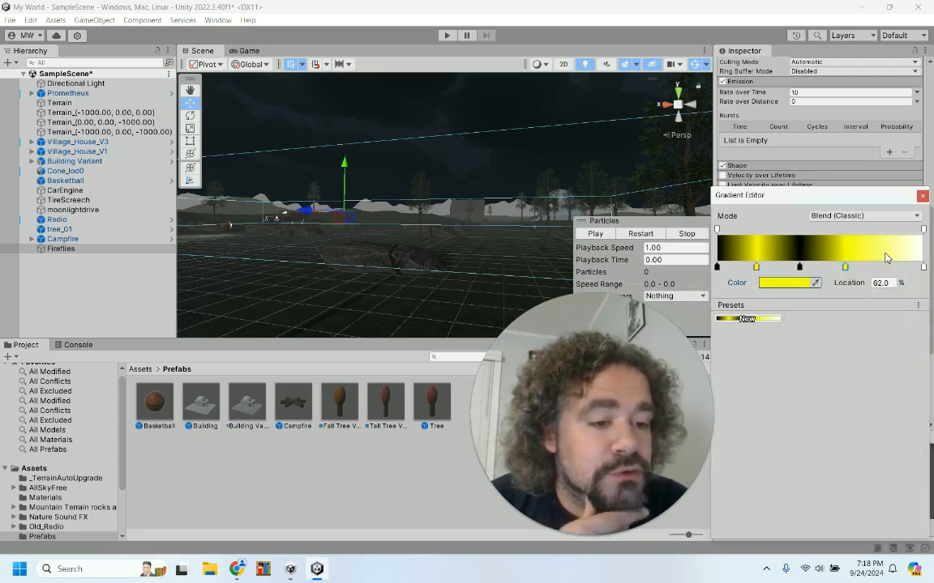
click(923, 268)
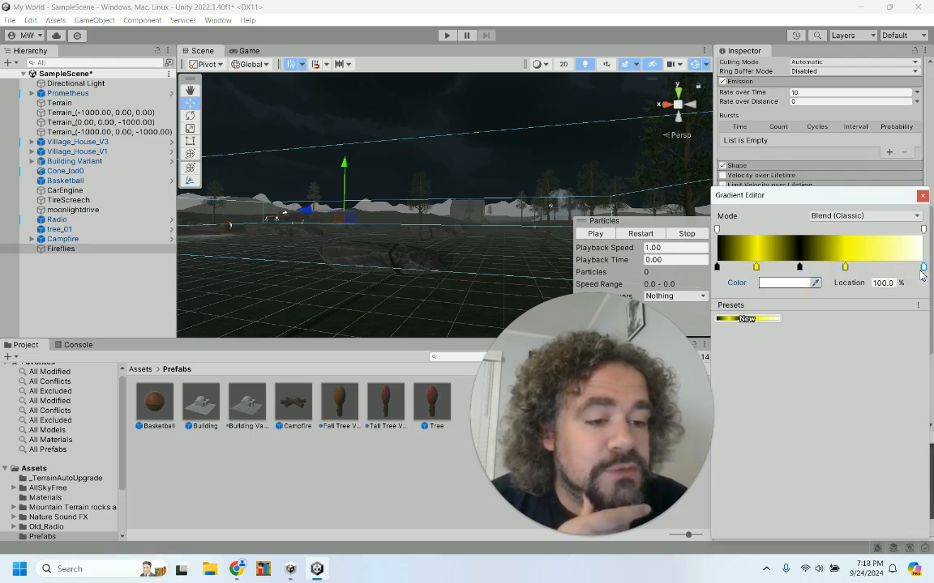
click(797, 283)
drag(851, 350, 827, 402)
click(922, 267)
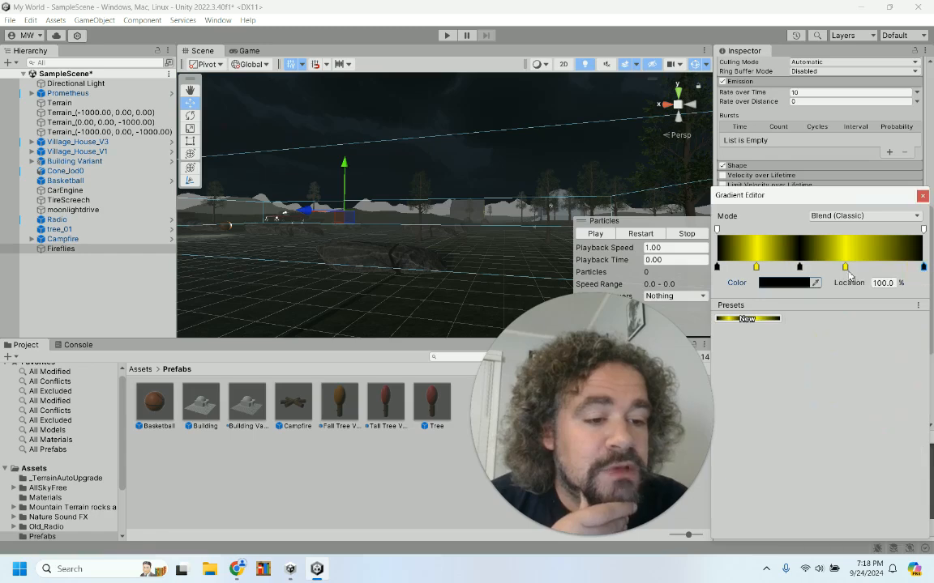
Step: Space the gradient's inner color keys evenly at about 25%, 50% and 75%, and close the gradient editor
drag(846, 268, 870, 268)
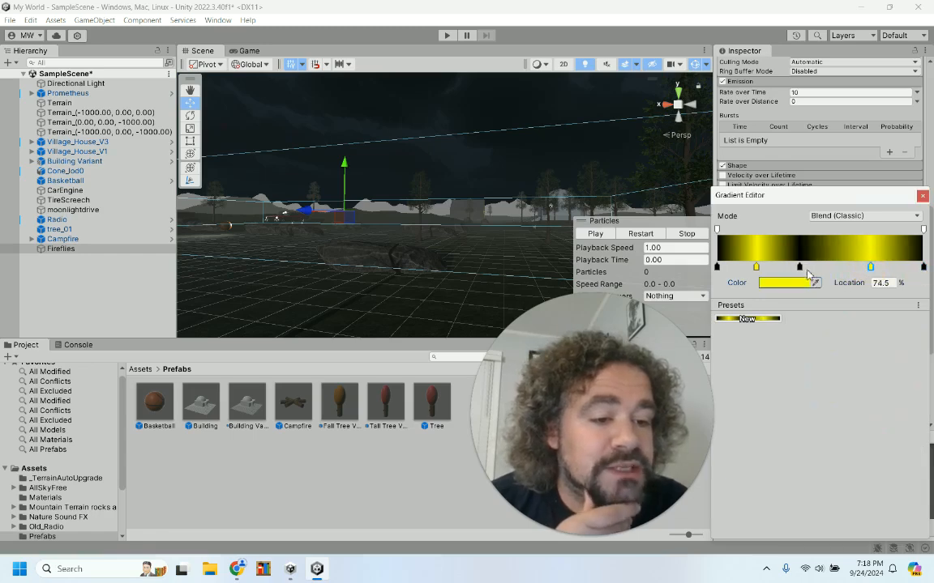
drag(802, 272, 821, 271)
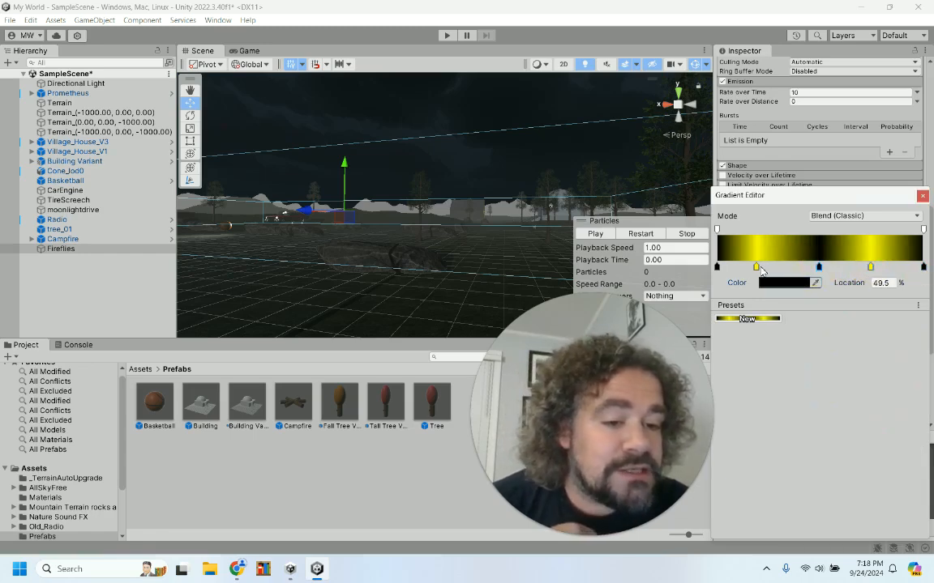
drag(759, 273, 769, 272)
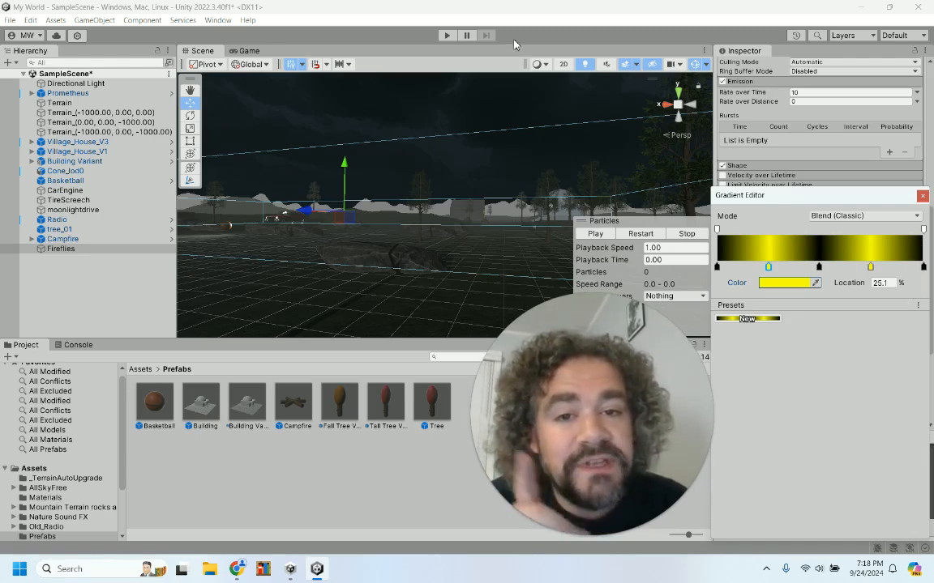
click(922, 196)
Step: Play-test the scene, driving the car toward the fireflies to check their blinking colors, and stop the test
click(446, 35)
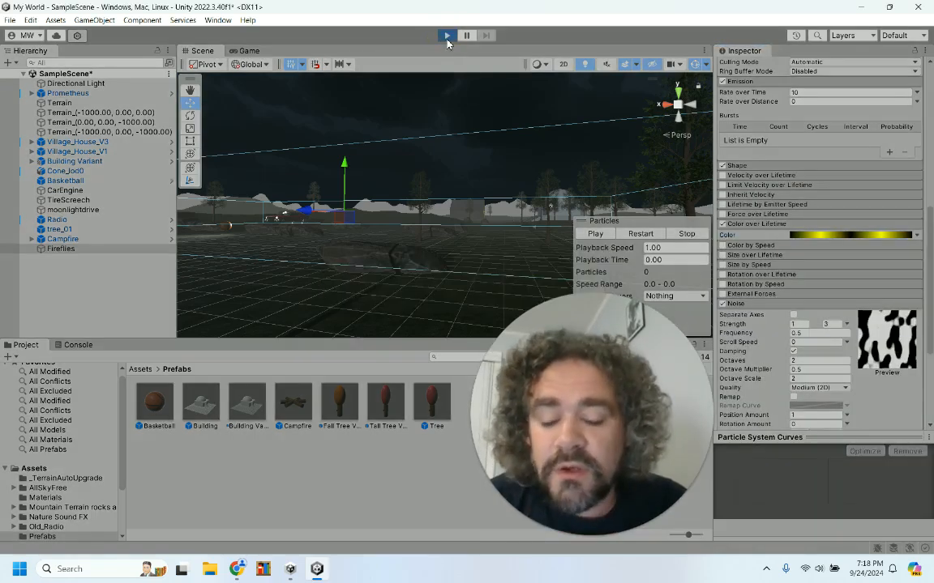
key(w)
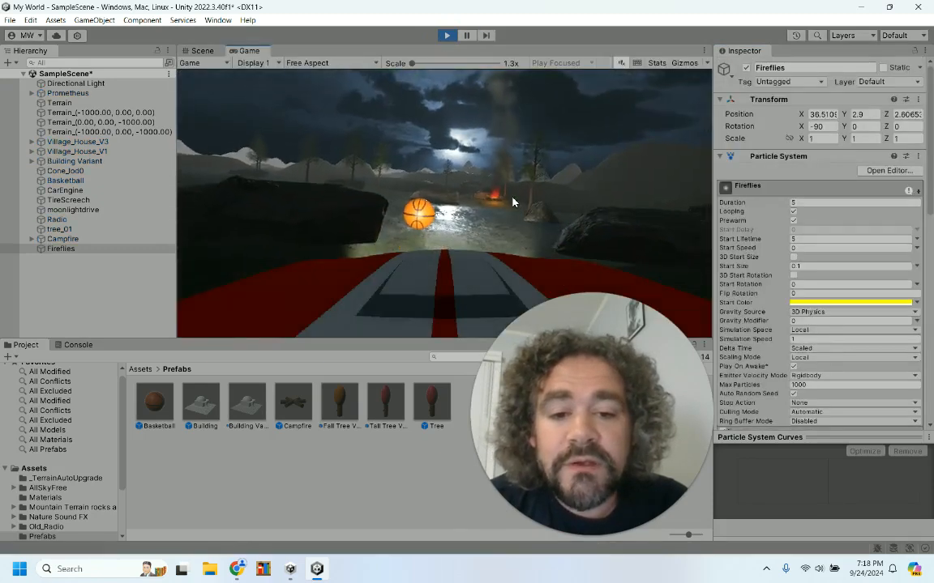
key(w)
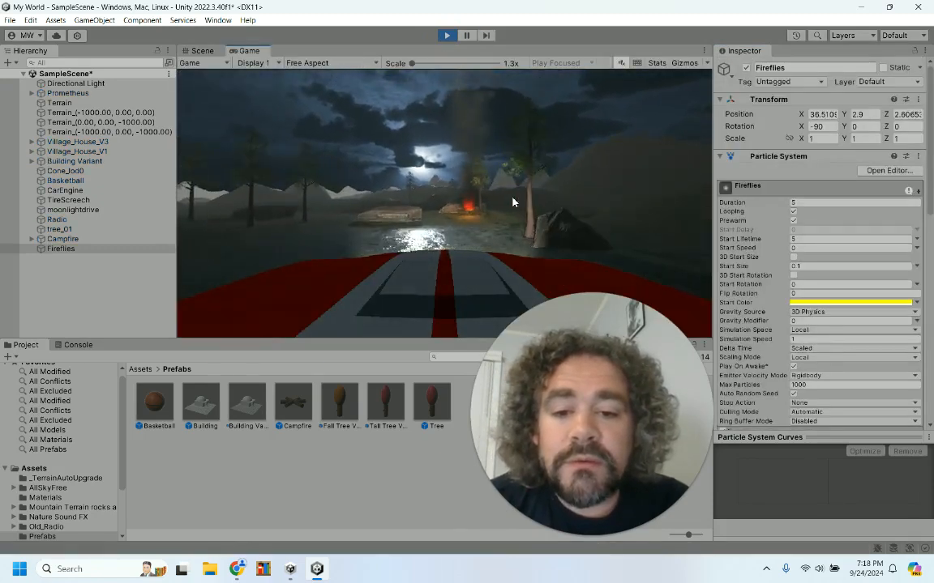
key(a)
key(a)
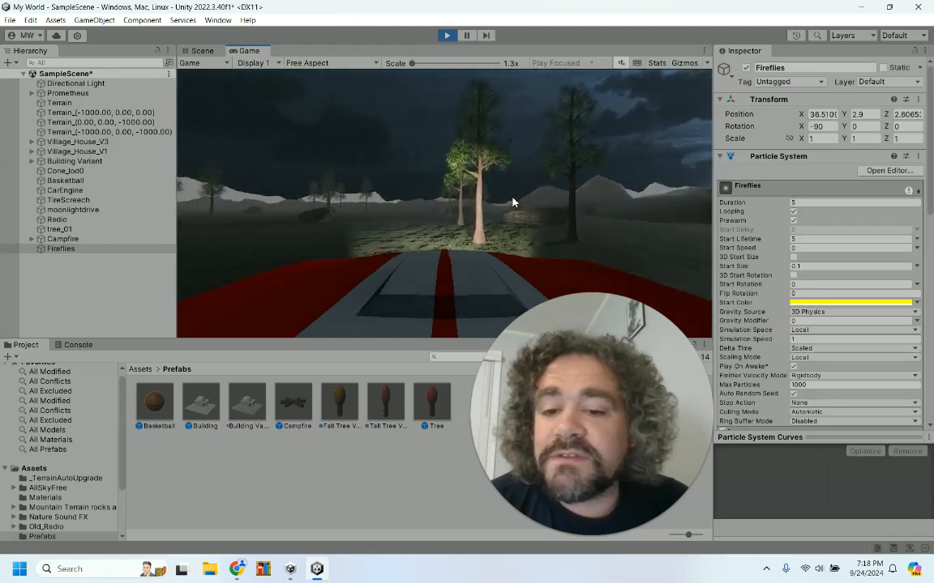
key(a)
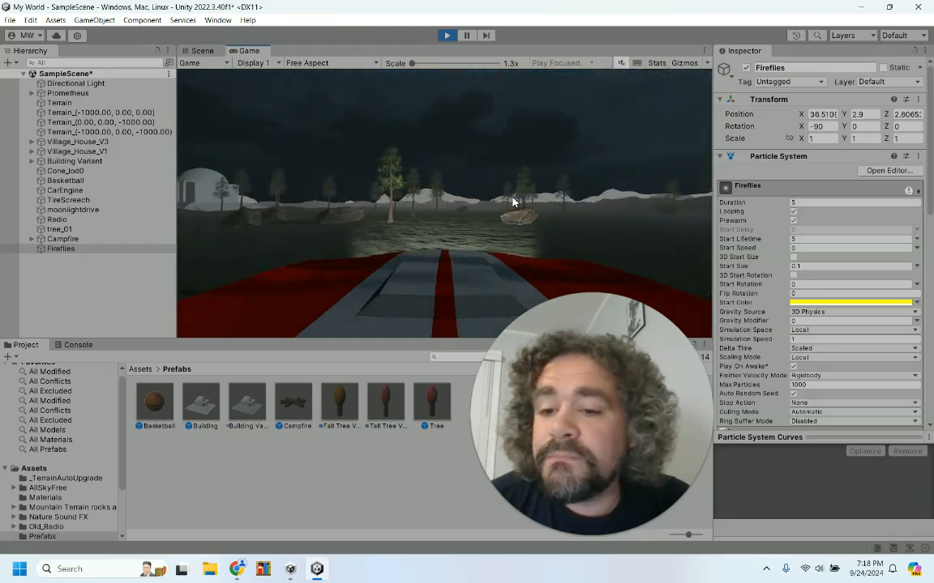
key(a)
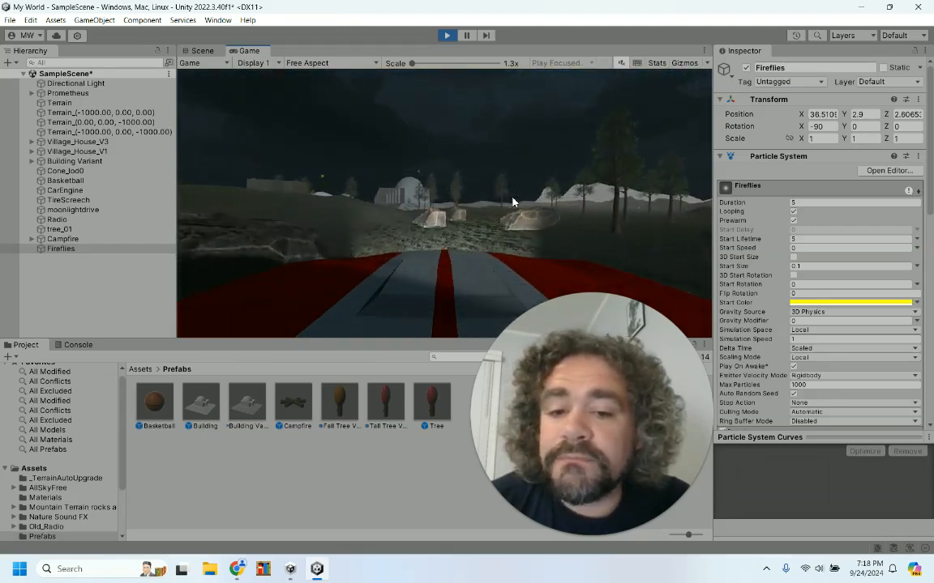
key(a)
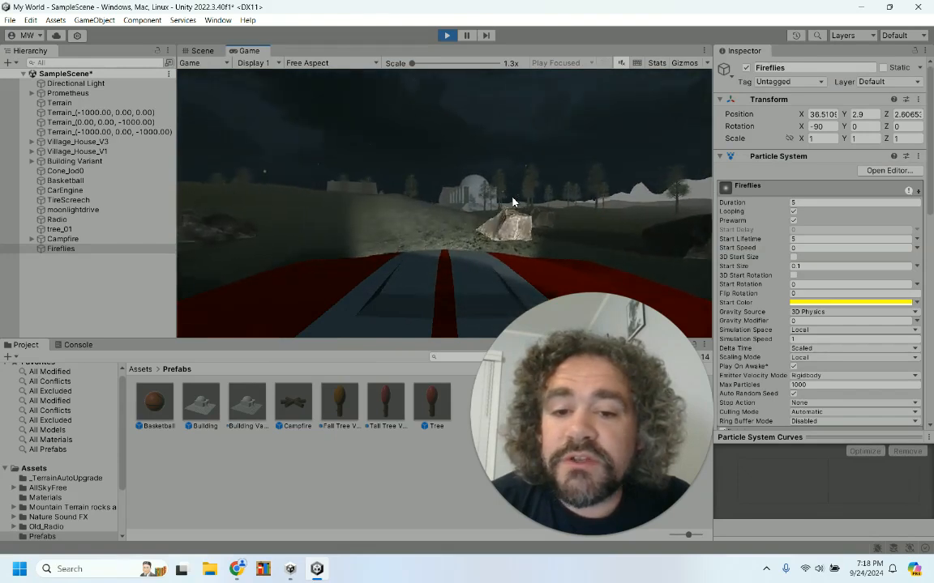
key(a)
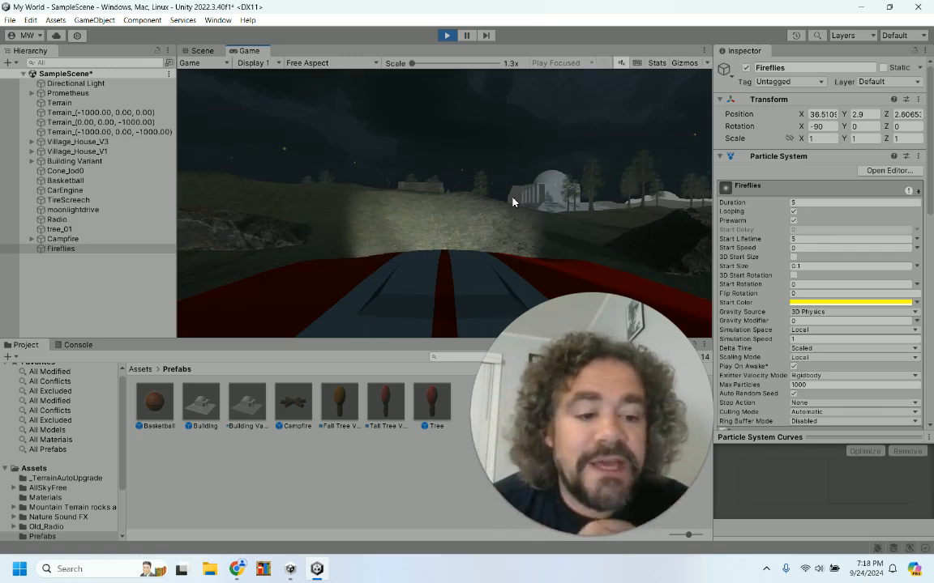
scroll(798, 339, down, 10)
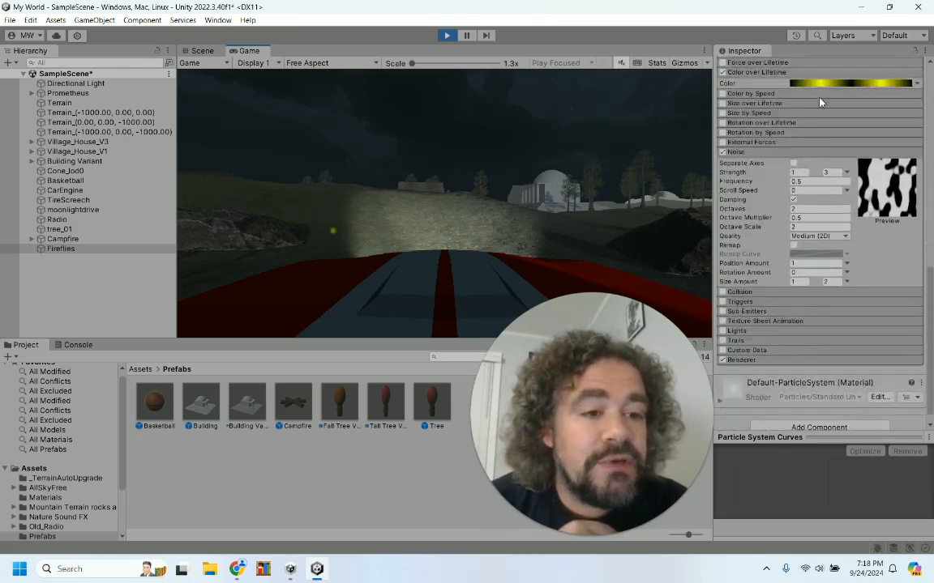
click(445, 35)
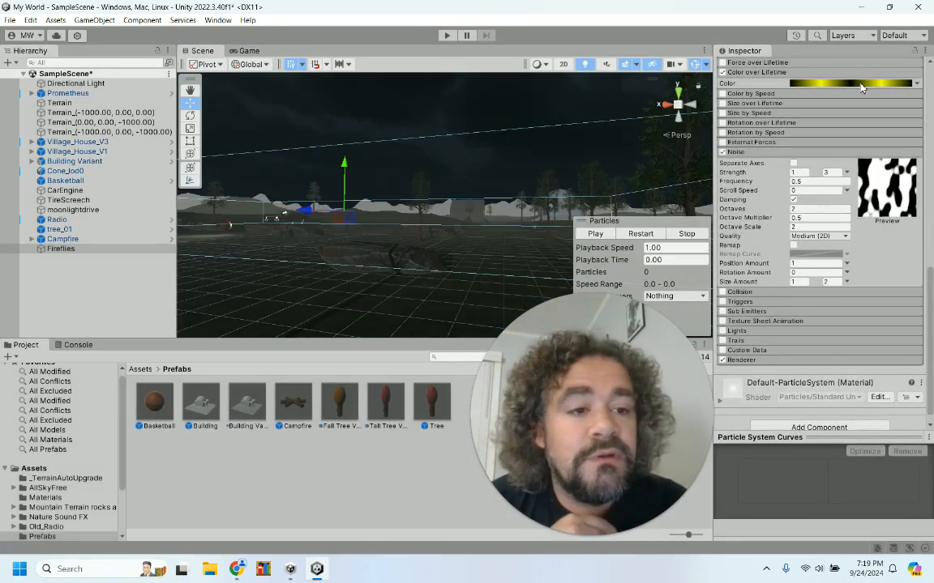
Step: Set the mode of the Fireflies' Color over Lifetime gradient to Fixed
click(859, 83)
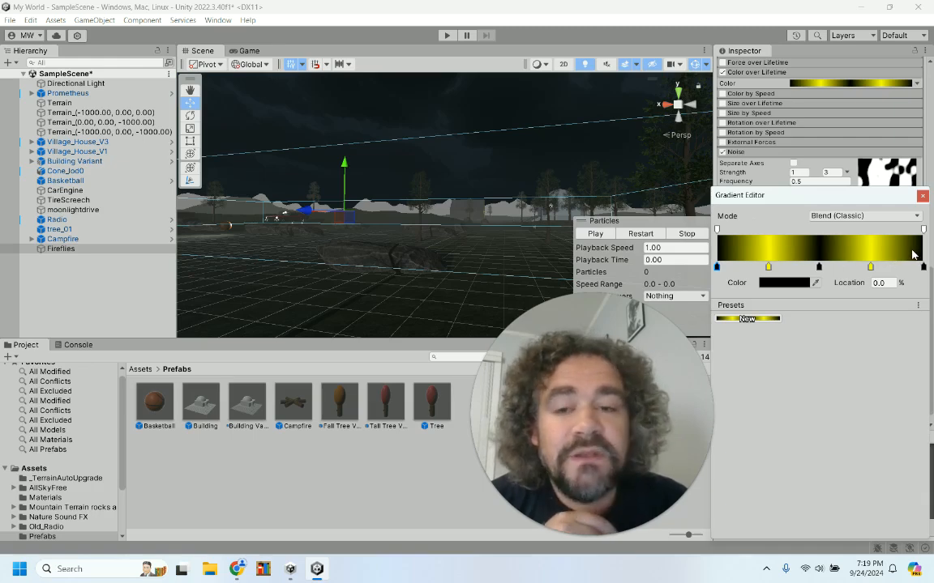
click(872, 217)
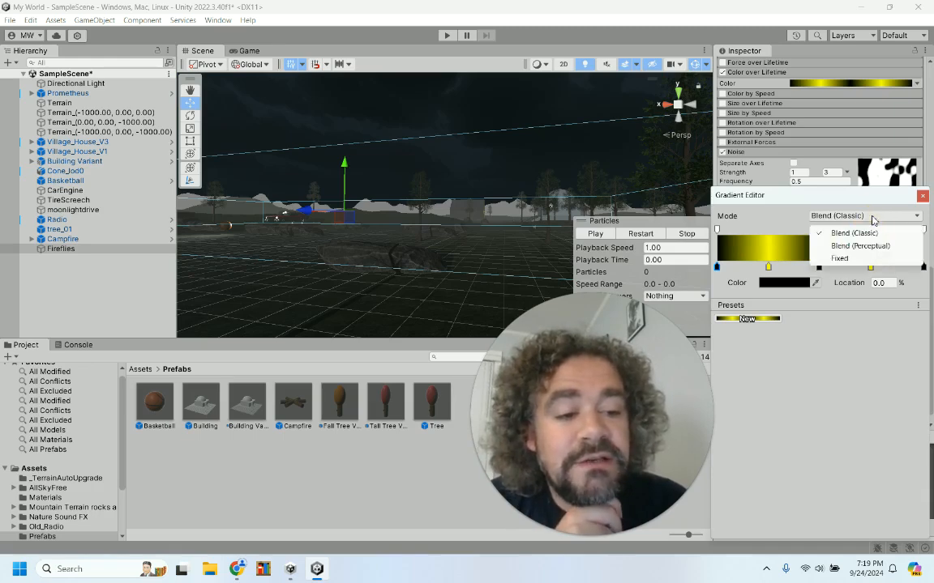
click(855, 259)
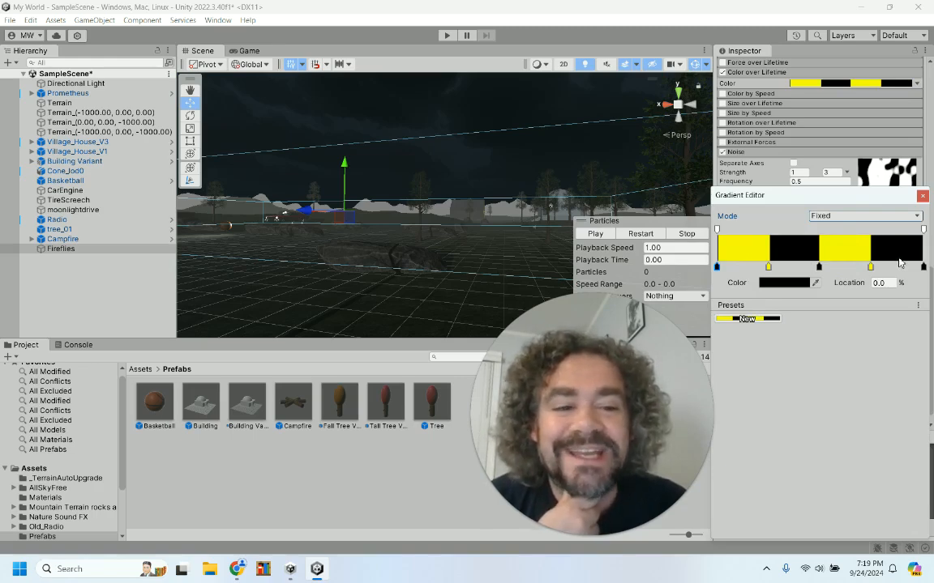
Step: Run the game again and drive around among the trees and rocks to examine the fireflies' on-off blinking, ending play mode after the check
click(445, 35)
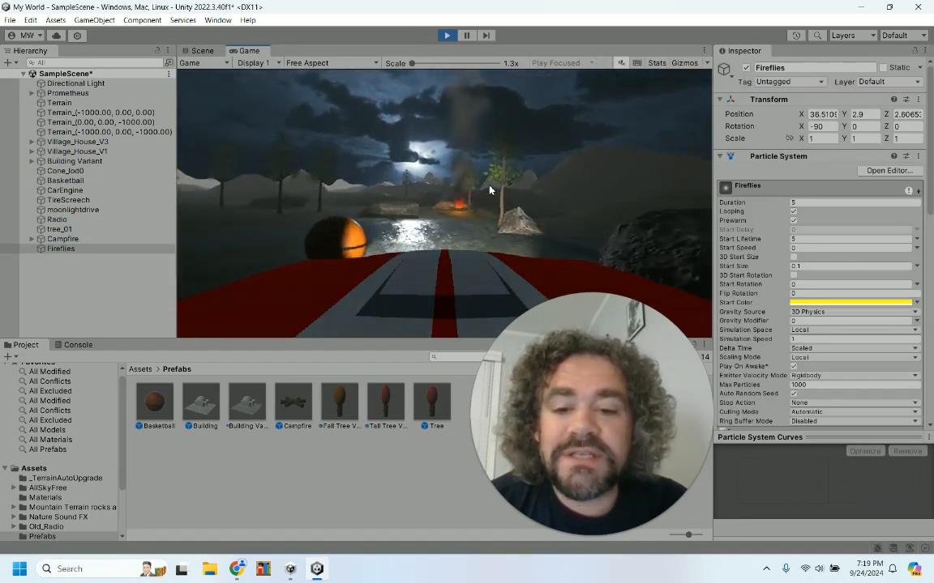
key(w)
key(a)
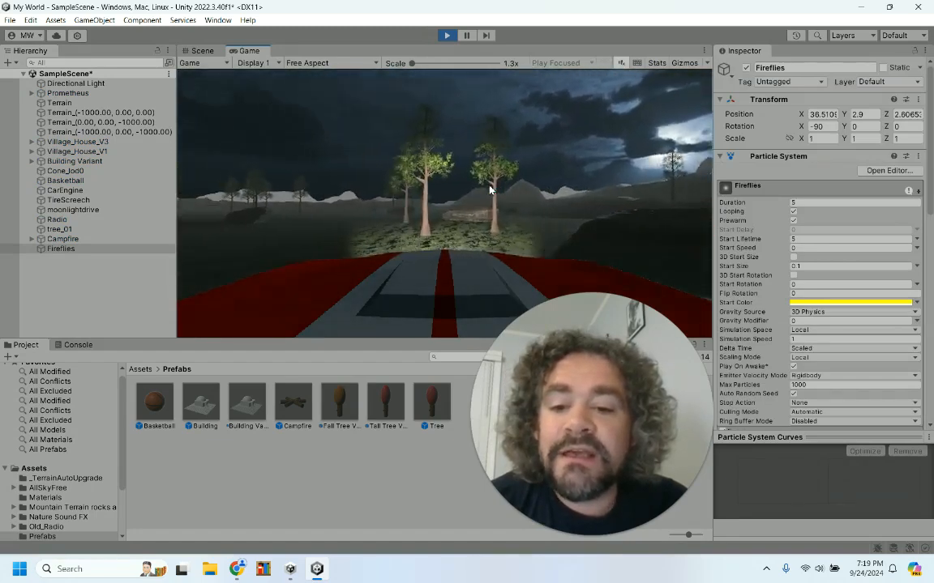
key(w)
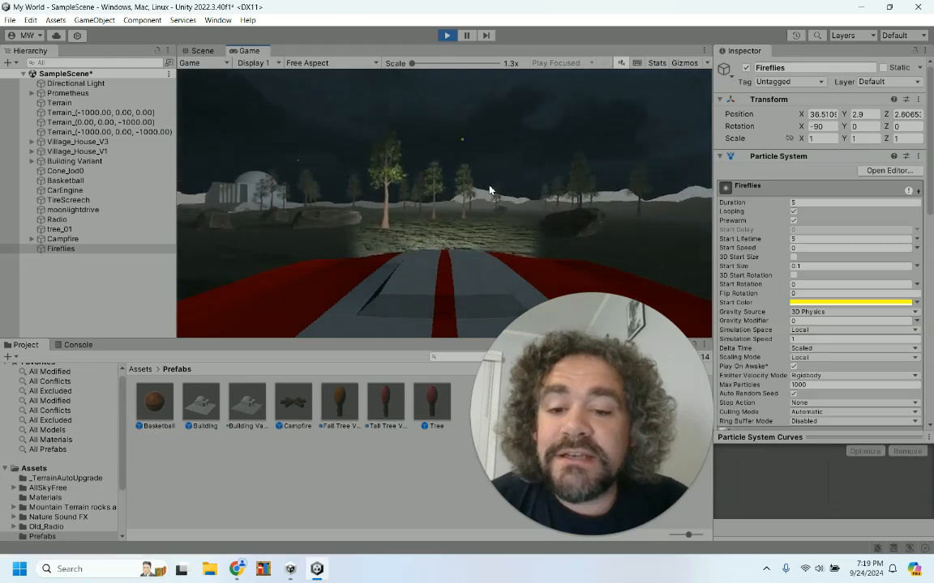
key(a)
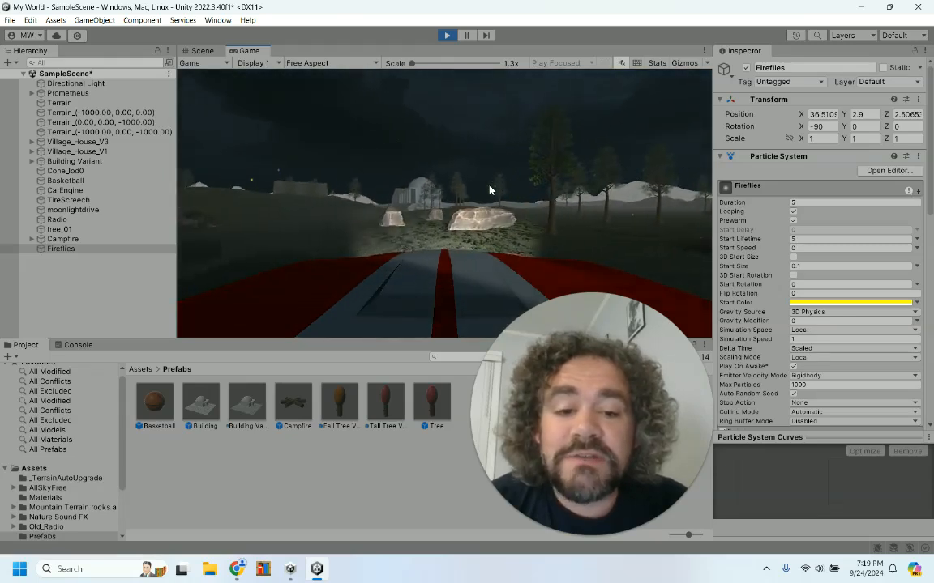
key(s)
key(w)
key(a)
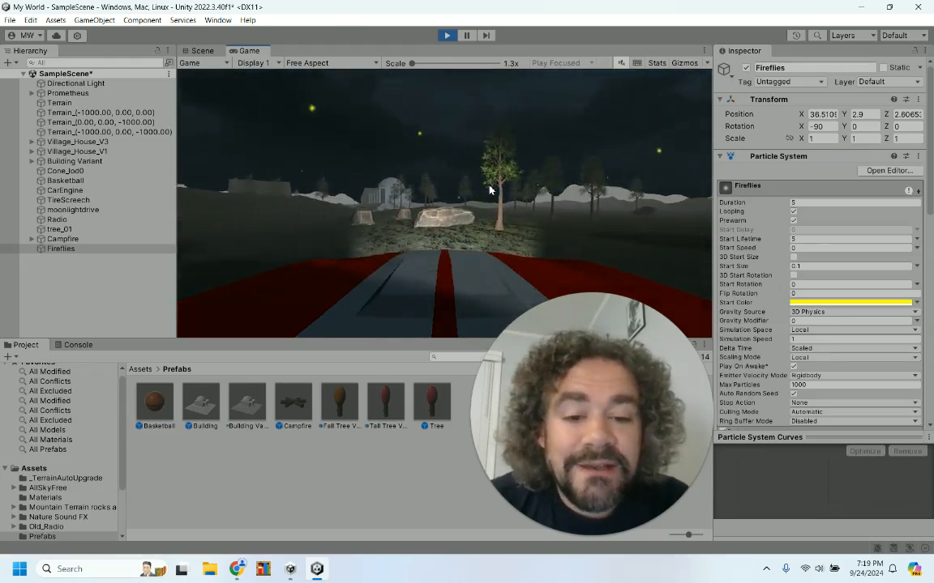
key(d)
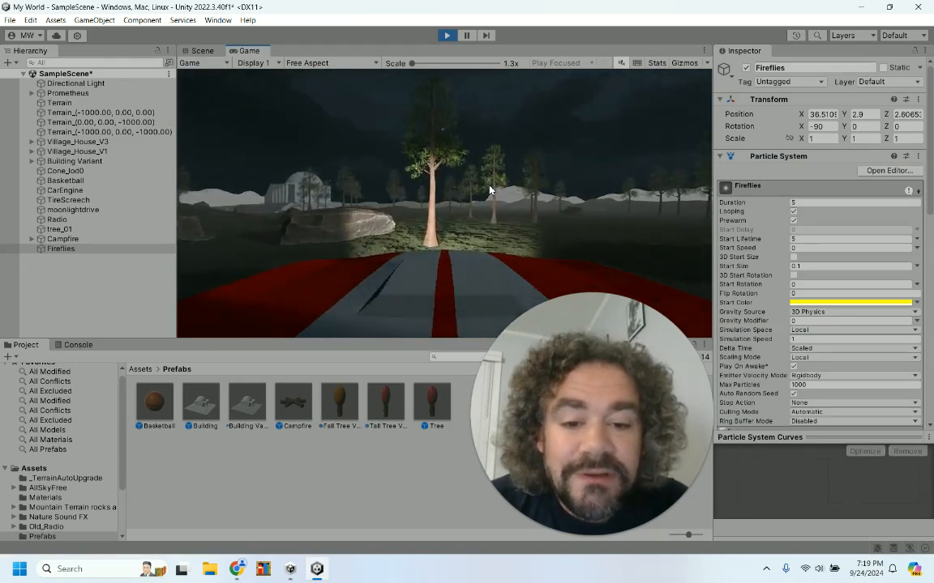
key(d)
key(s)
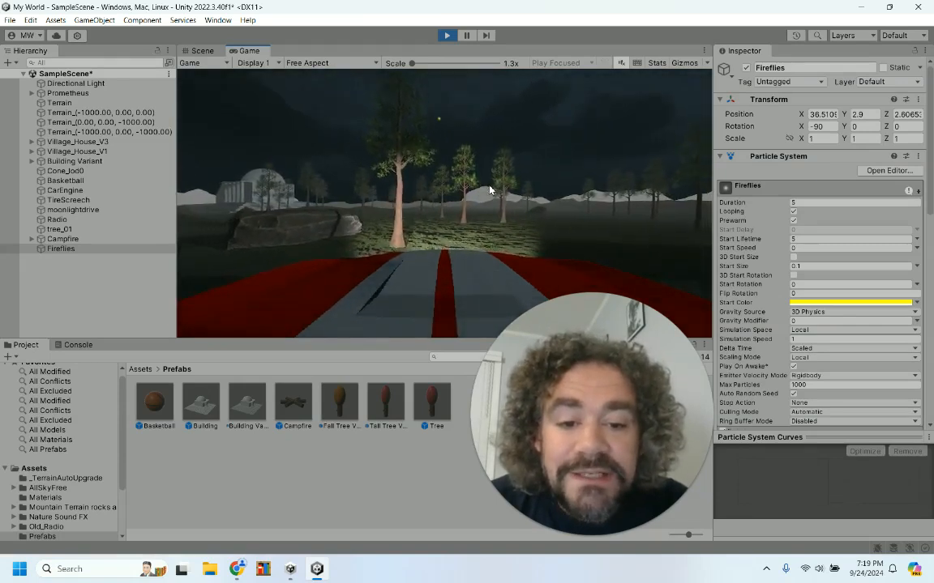
key(a)
key(a)
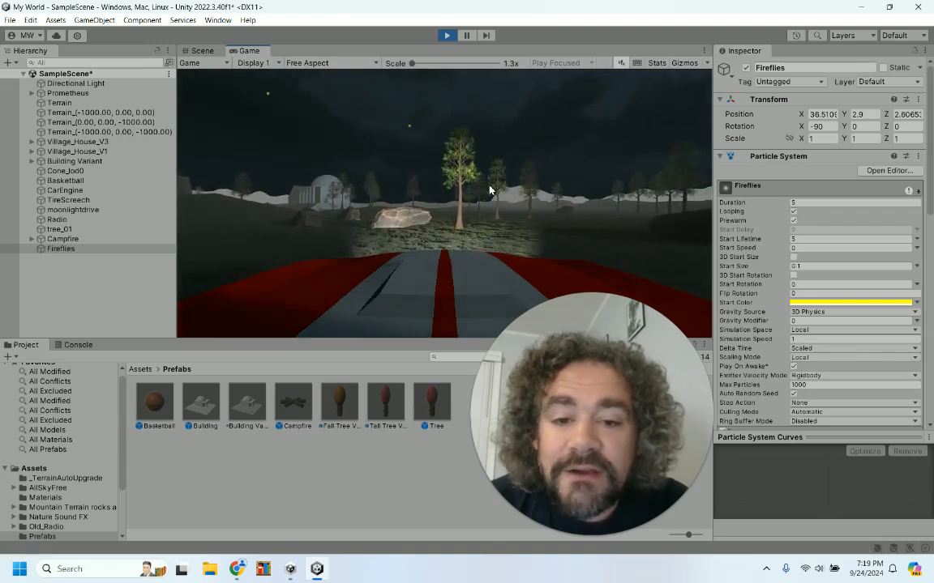
key(d)
key(w)
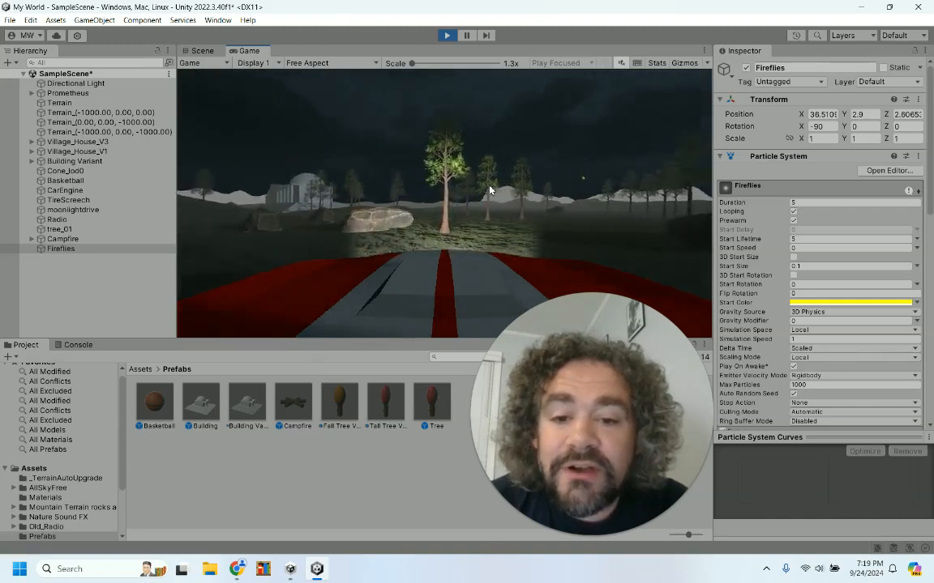
key(a)
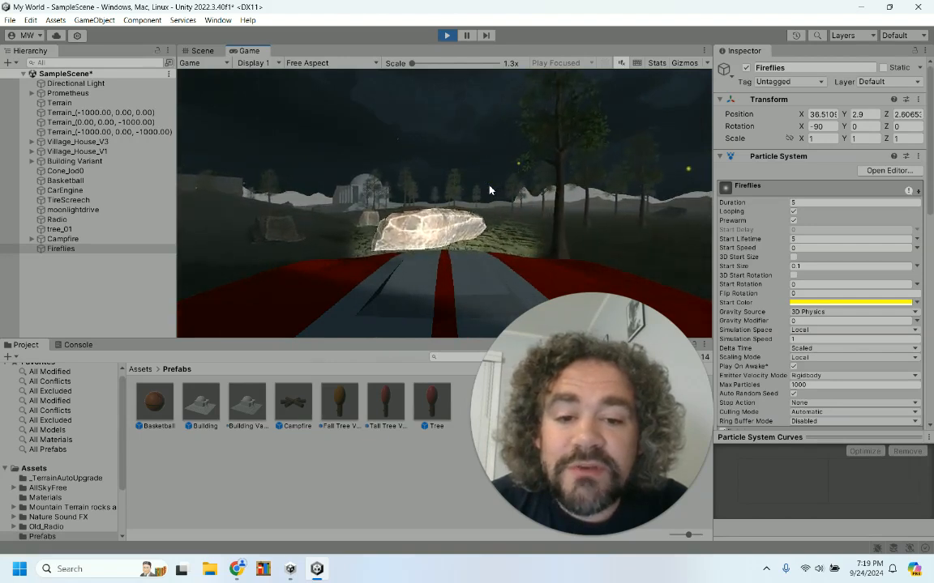
key(w)
key(a)
key(w)
key(a)
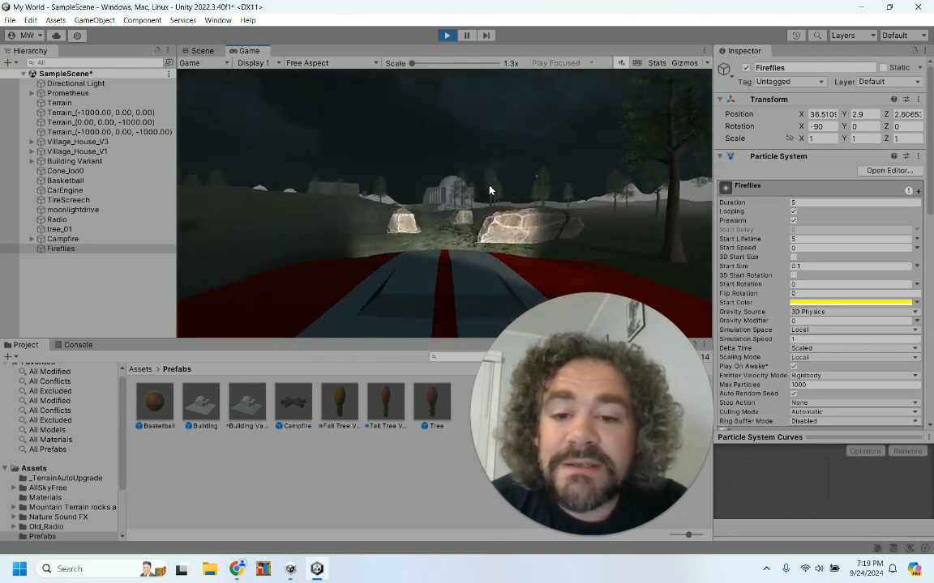
key(w)
key(a)
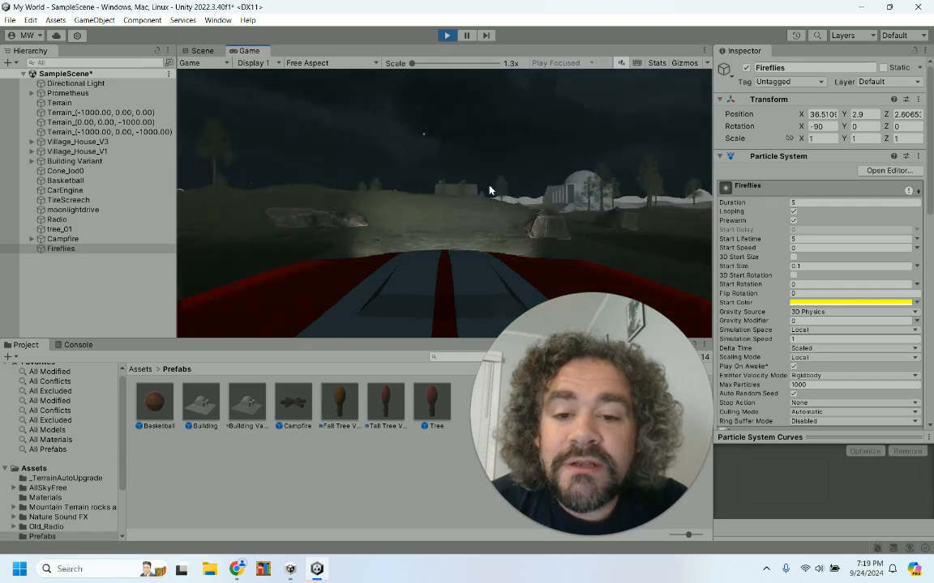
key(w)
key(d)
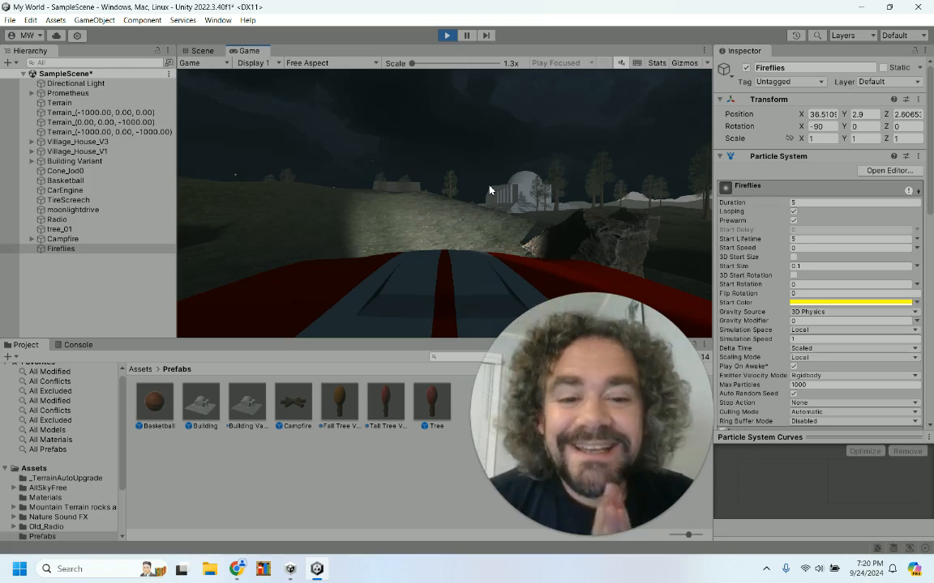
click(445, 36)
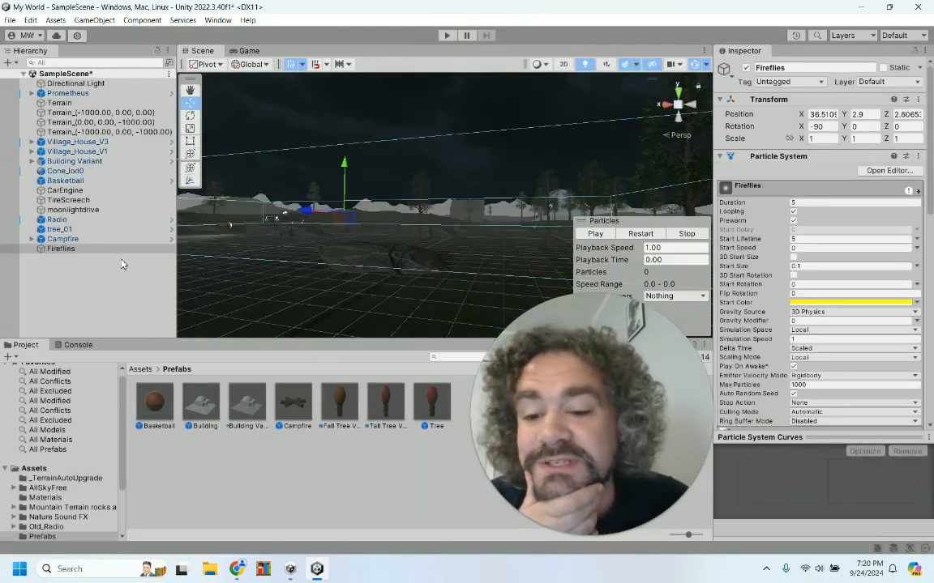
Step: Make a prefab from the Fireflies object in the Assets/Prefabs folder
click(64, 248)
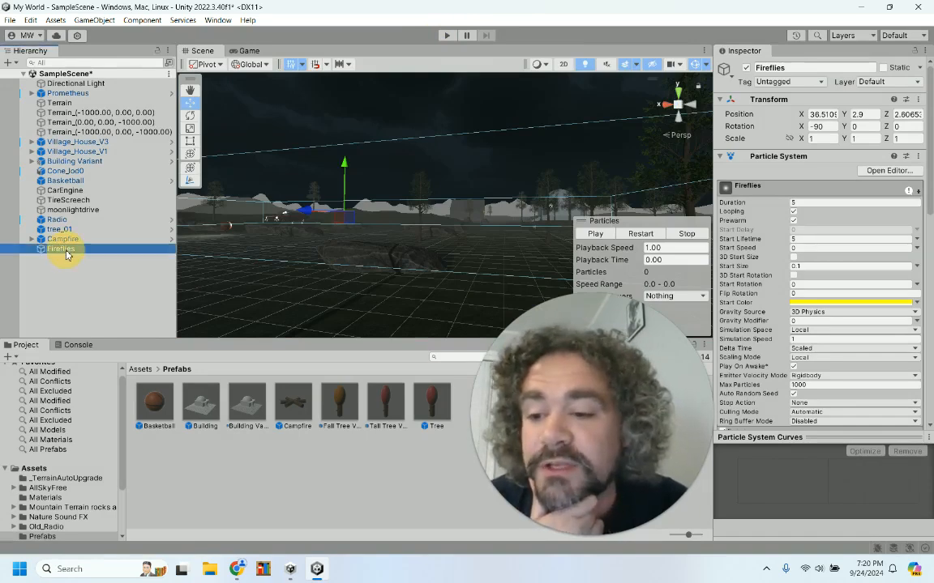
drag(126, 324, 267, 475)
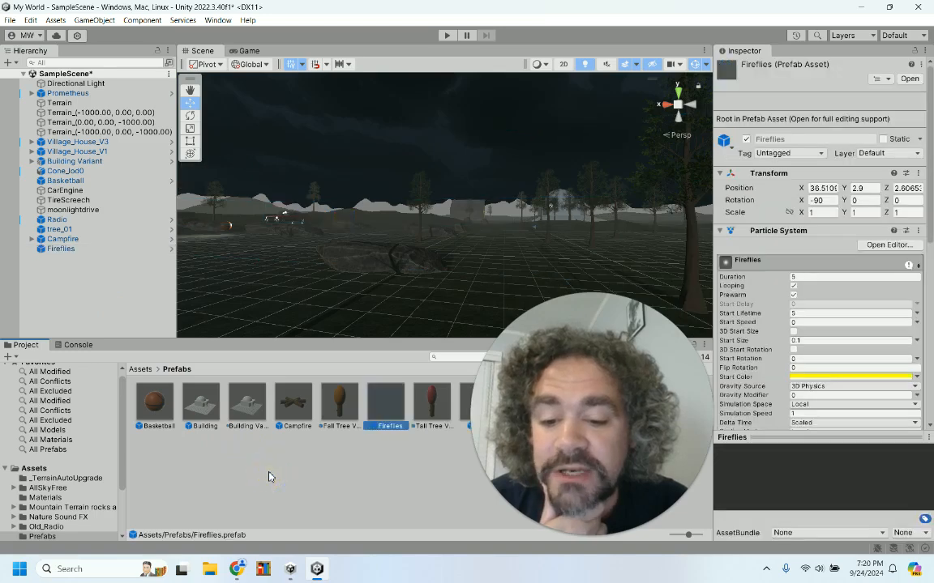
drag(584, 419, 605, 199)
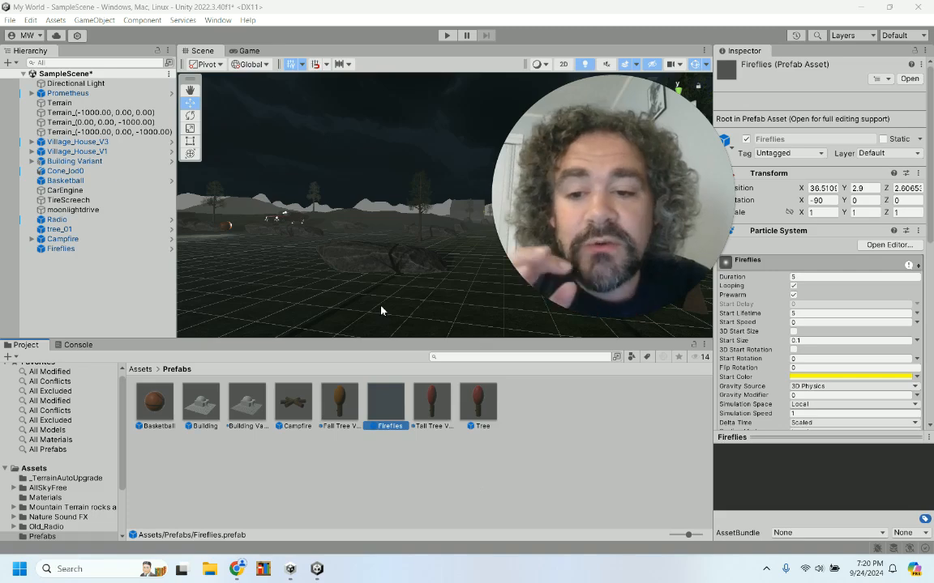
drag(614, 187, 634, 426)
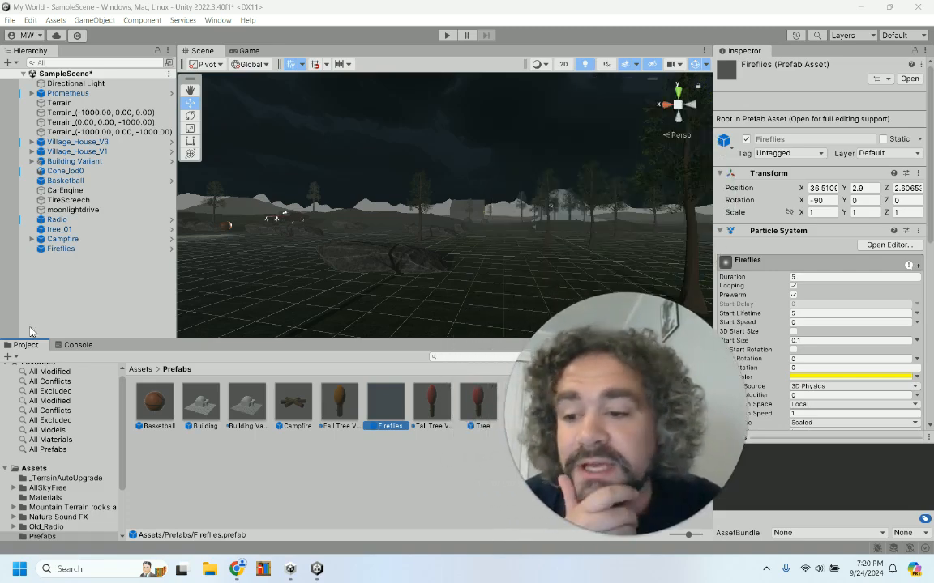
Step: Delete the original Fireflies object from the scene, keeping its prefab asset
click(61, 250)
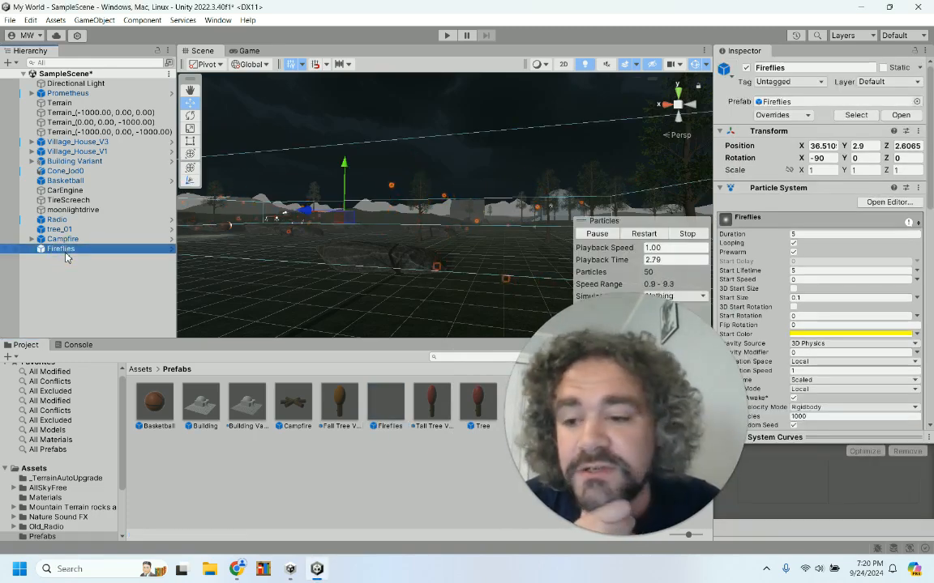
key(Delete)
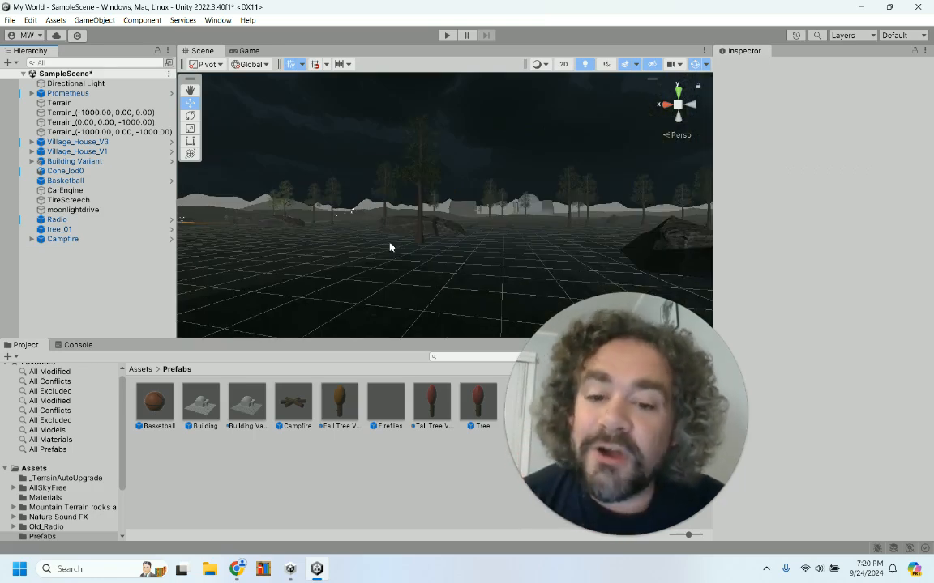
scroll(390, 243, up, 10)
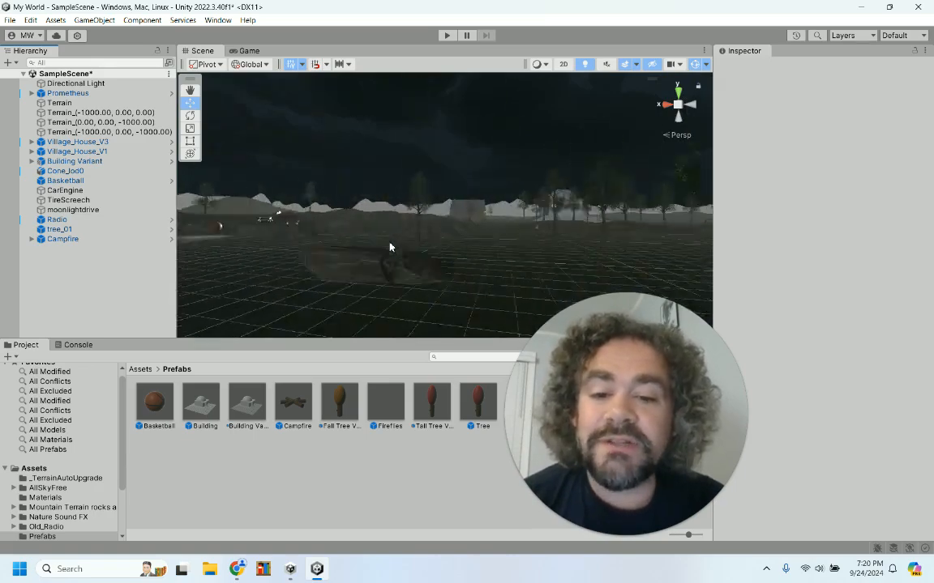
scroll(390, 247, up, 5)
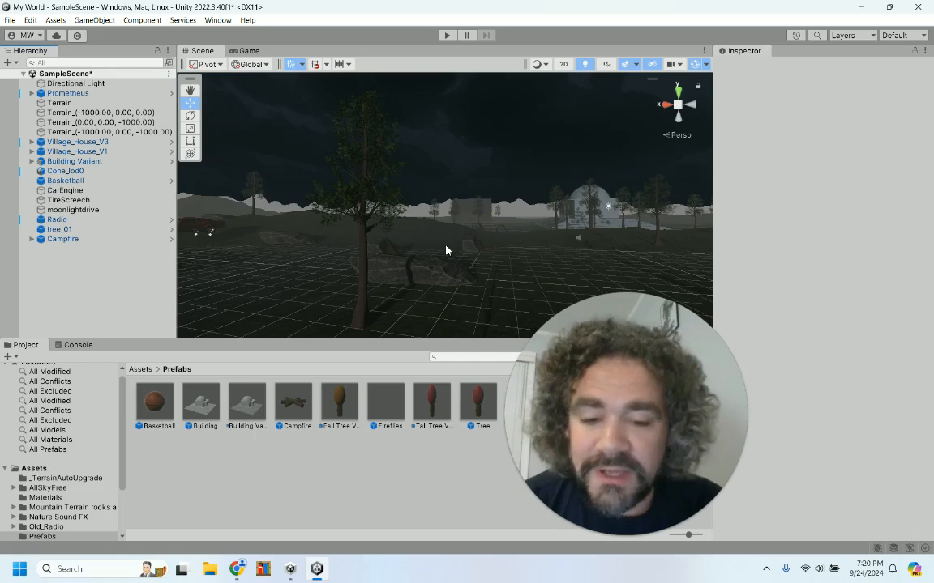
Step: Run the game and drive around the terrain to examine how the existing scene fog looks, ending play mode after the check
scroll(445, 251, up, 1)
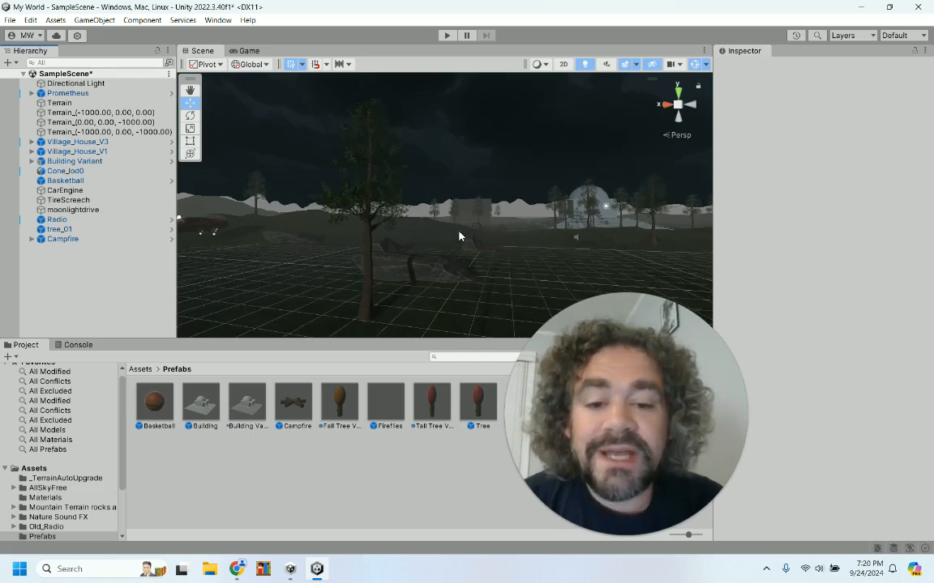
click(447, 35)
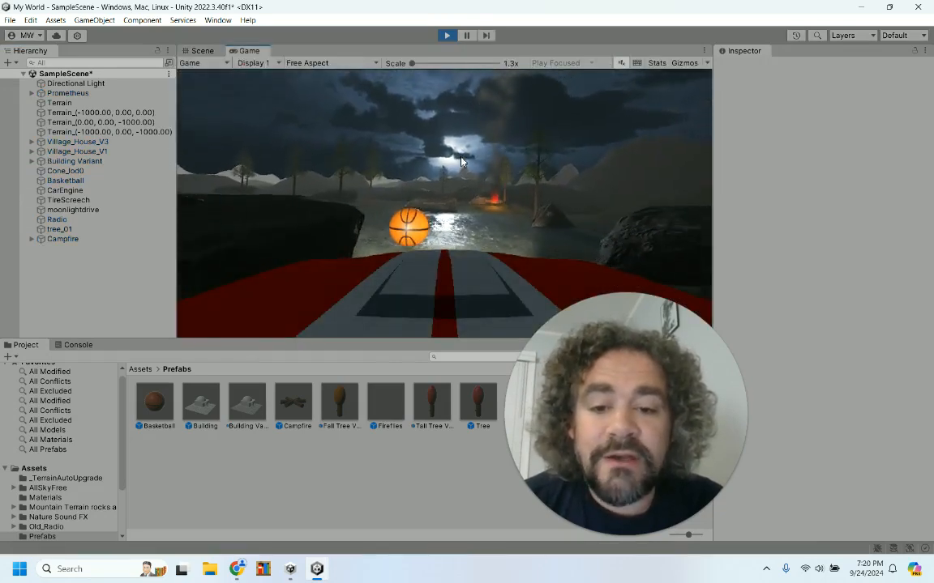
key(w)
key(d)
key(a)
key(w)
key(a)
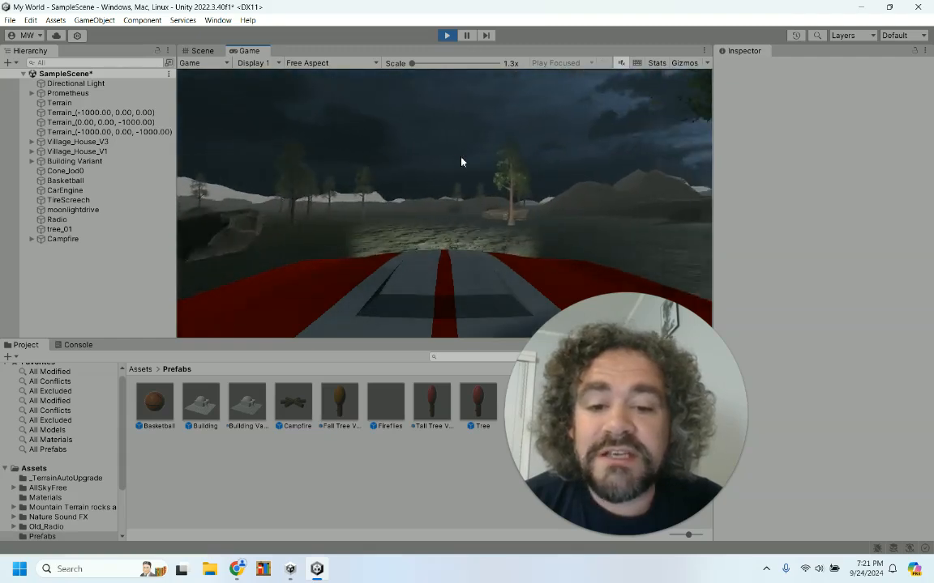
key(w)
key(a)
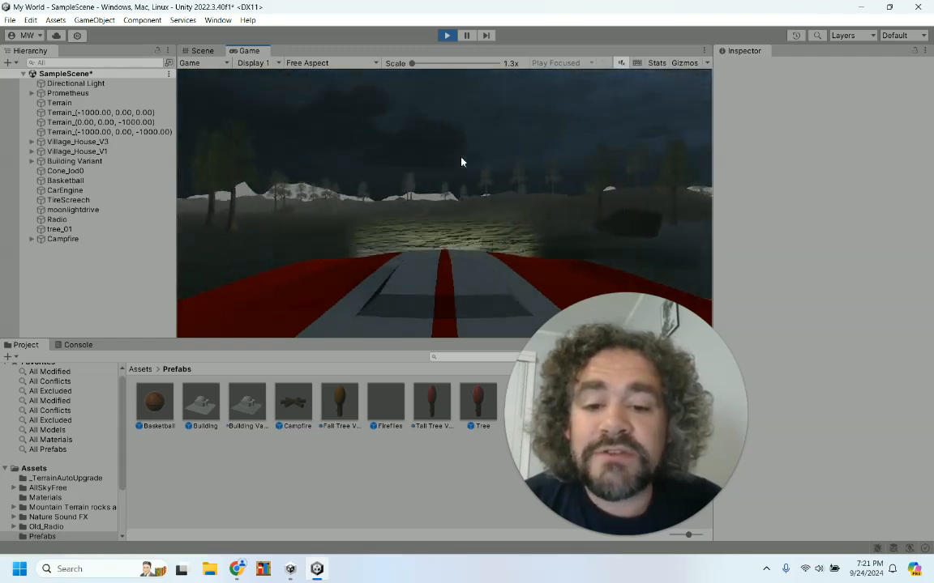
key(w)
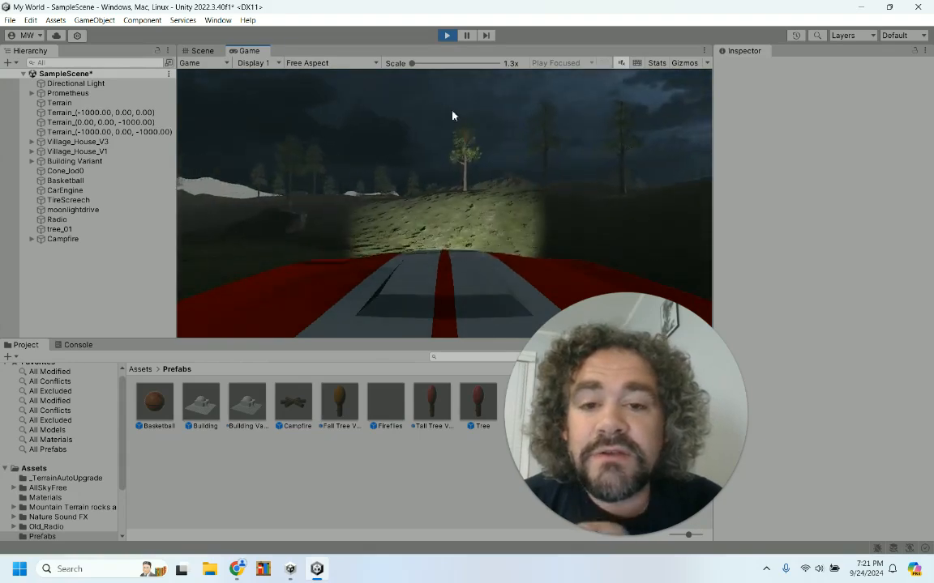
click(447, 35)
Step: Open the Lighting environment settings and toggle the scene fog off and back on to compare its effect
click(217, 20)
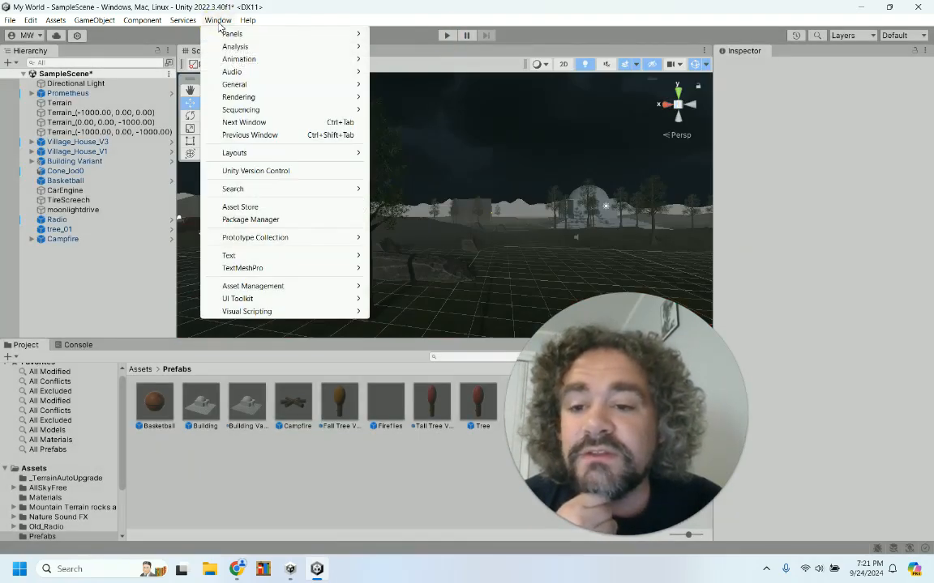
mouse_move(253, 100)
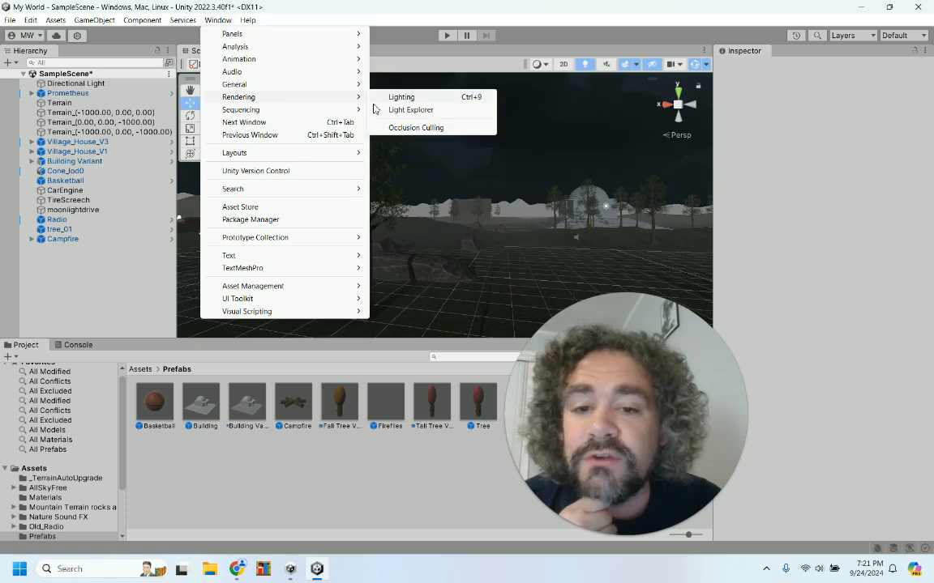
click(397, 97)
click(724, 99)
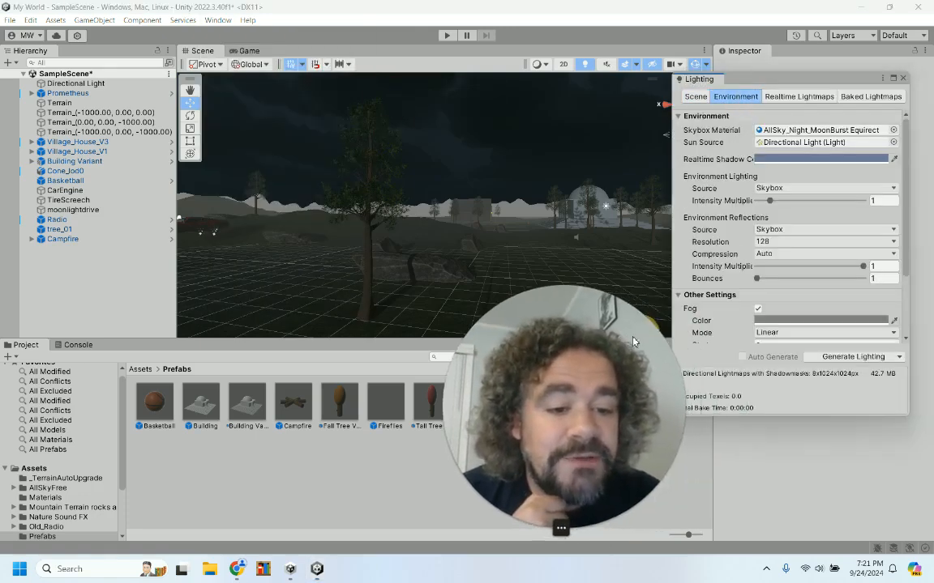
click(758, 310)
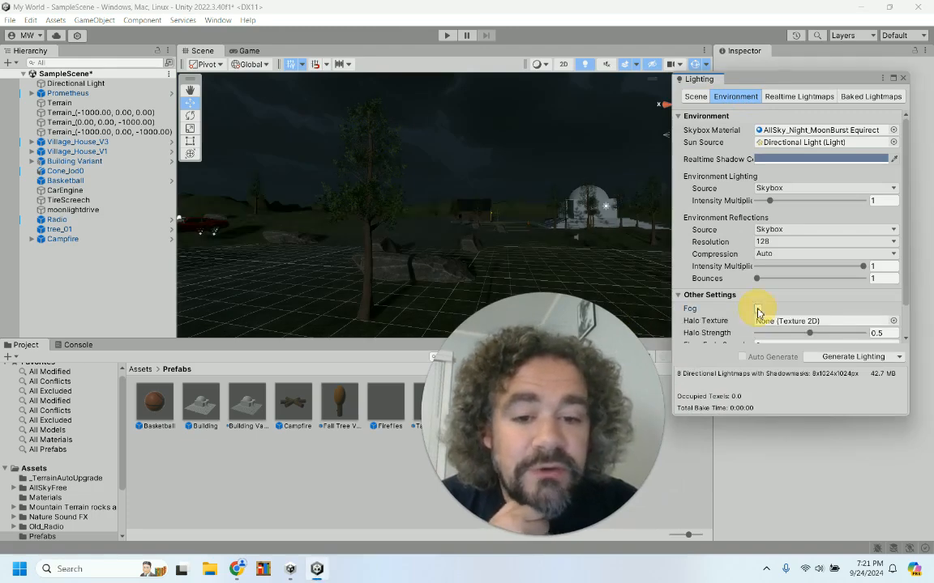
click(757, 309)
Step: Change the fog mode to Exponential, and turn the scene fog off before closing the Lighting settings
scroll(786, 310, down, 3)
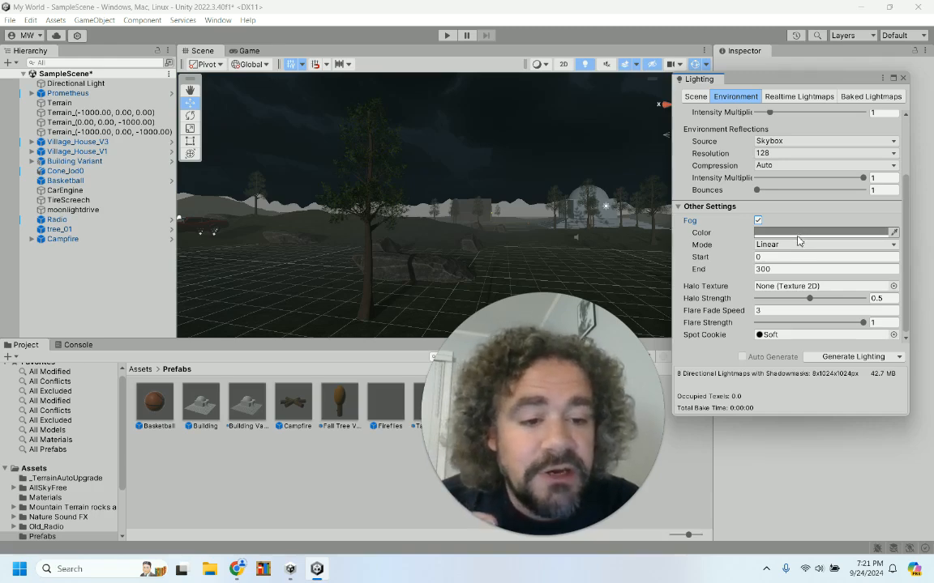
click(782, 245)
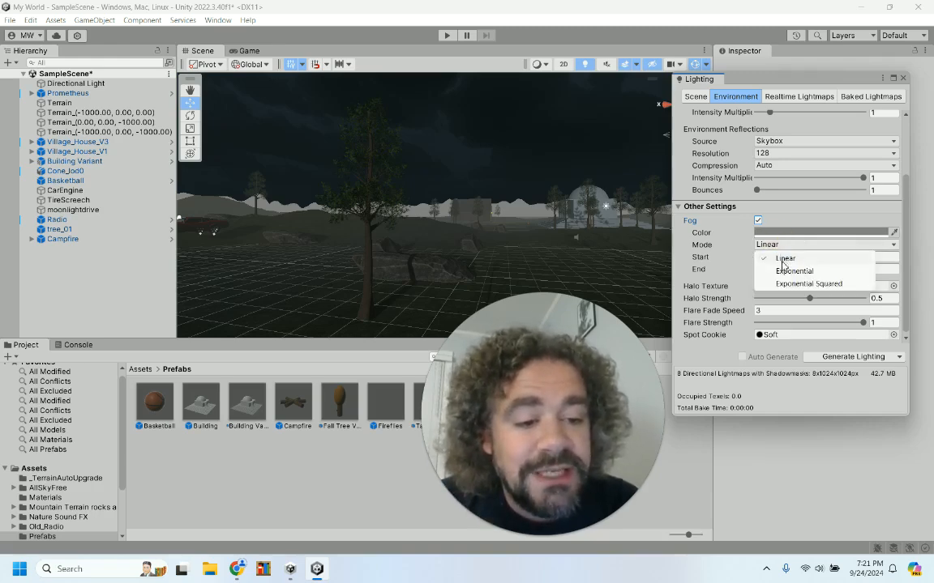
click(816, 220)
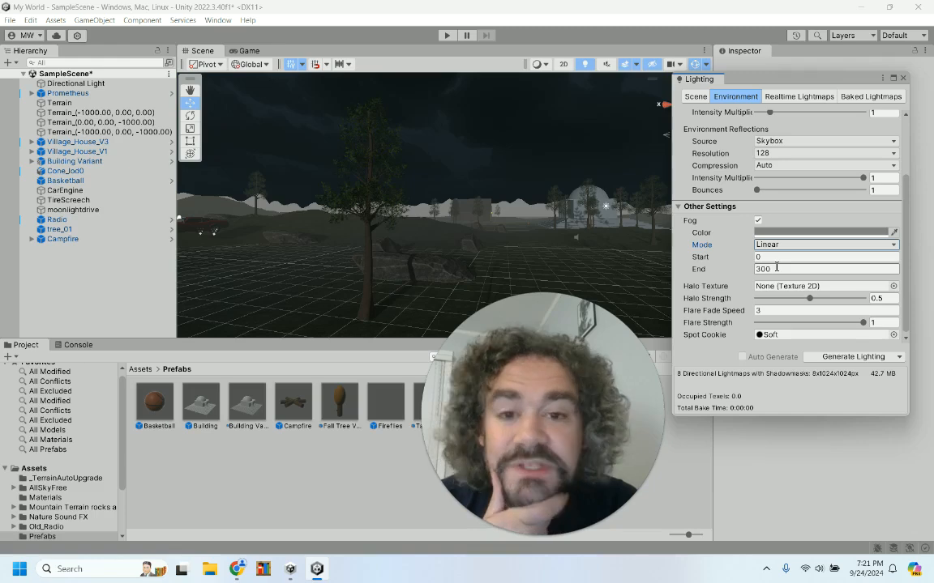
click(789, 247)
click(792, 272)
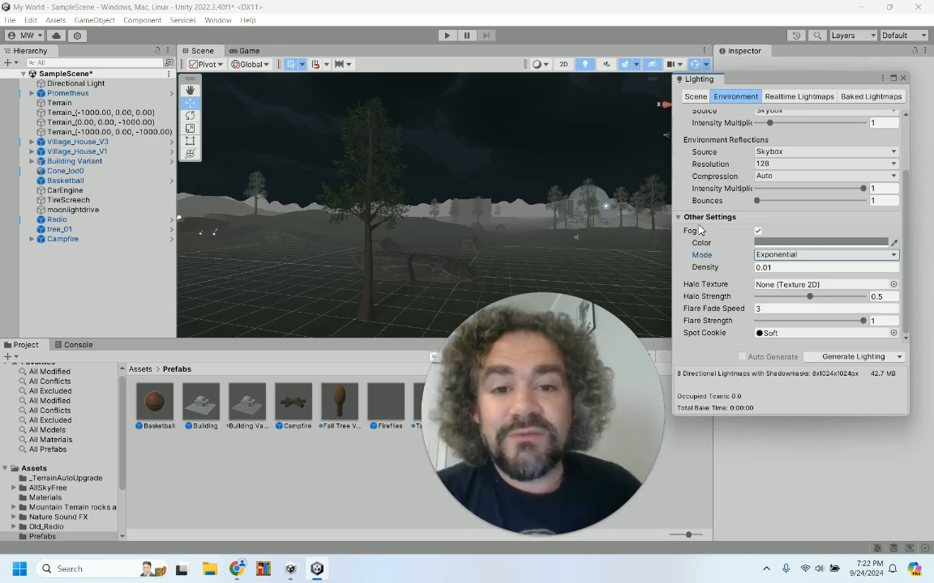
click(758, 232)
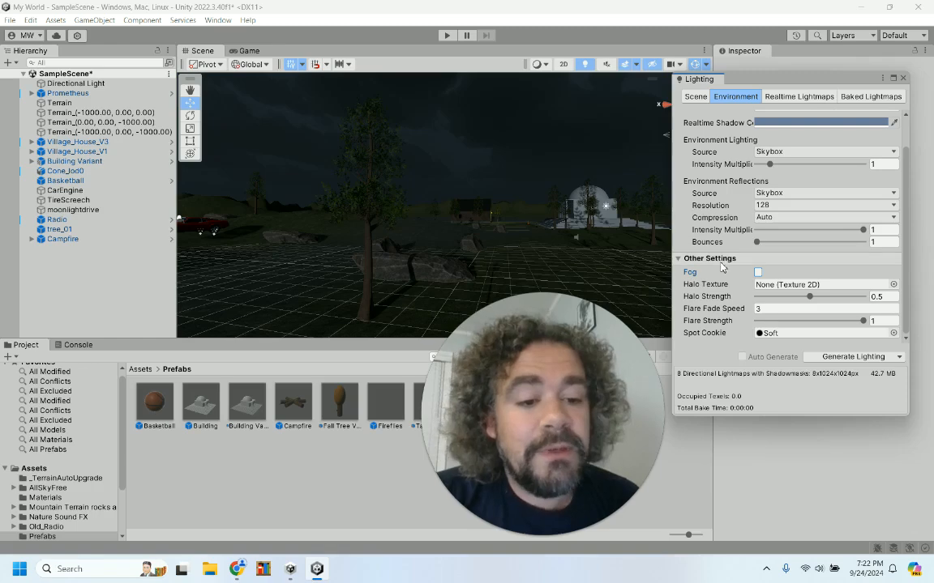
click(904, 79)
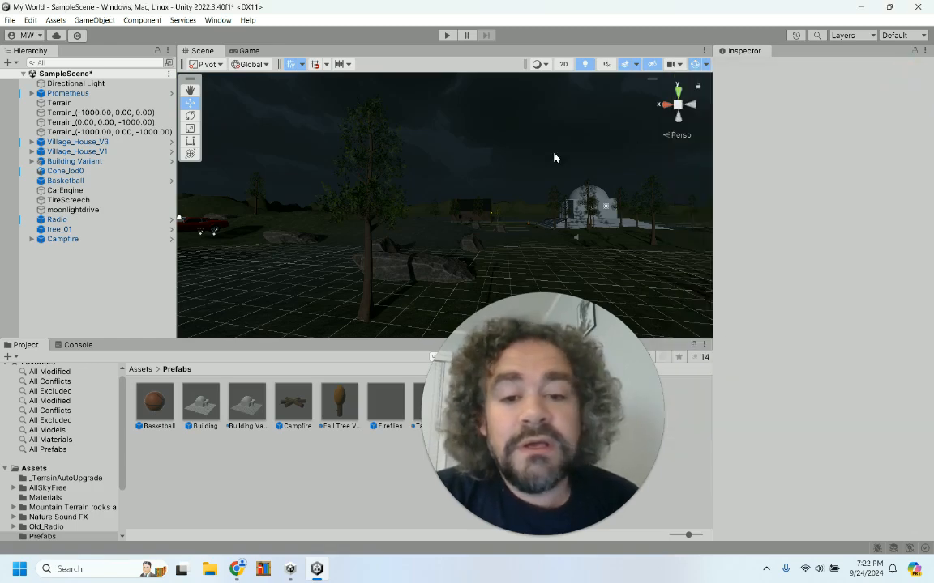
Step: Run the game with fog disabled and drive briefly to examine the scene's visibility, ending play mode after the check
click(447, 36)
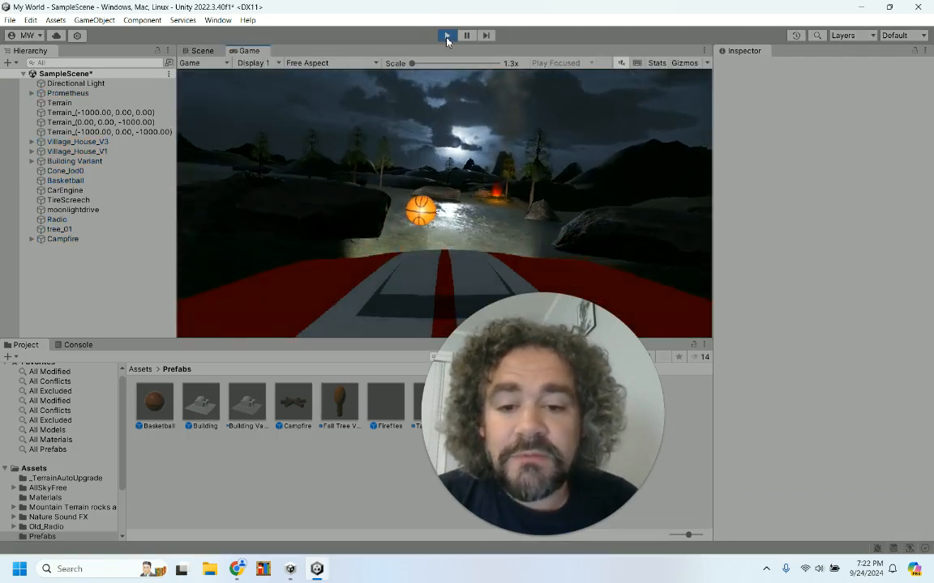
key(w)
key(a)
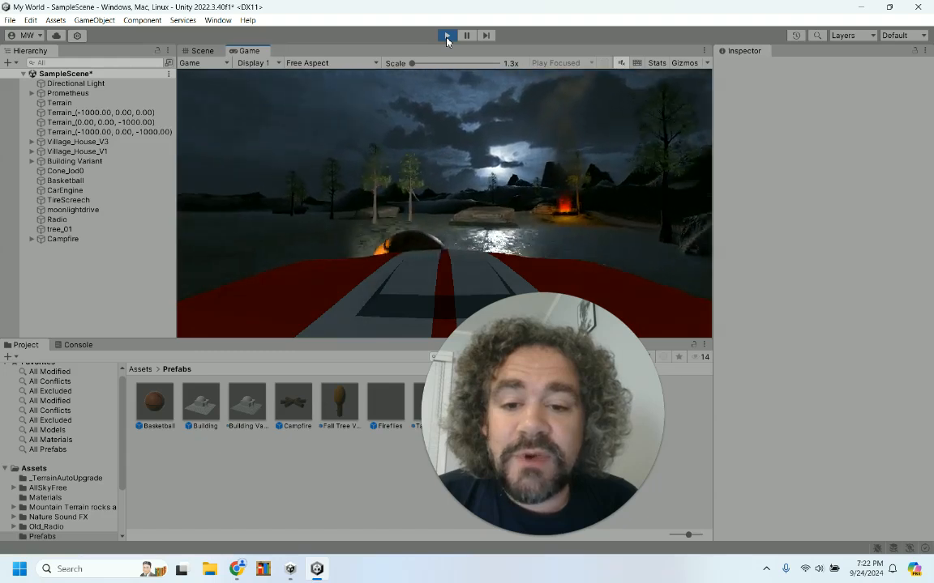
key(d)
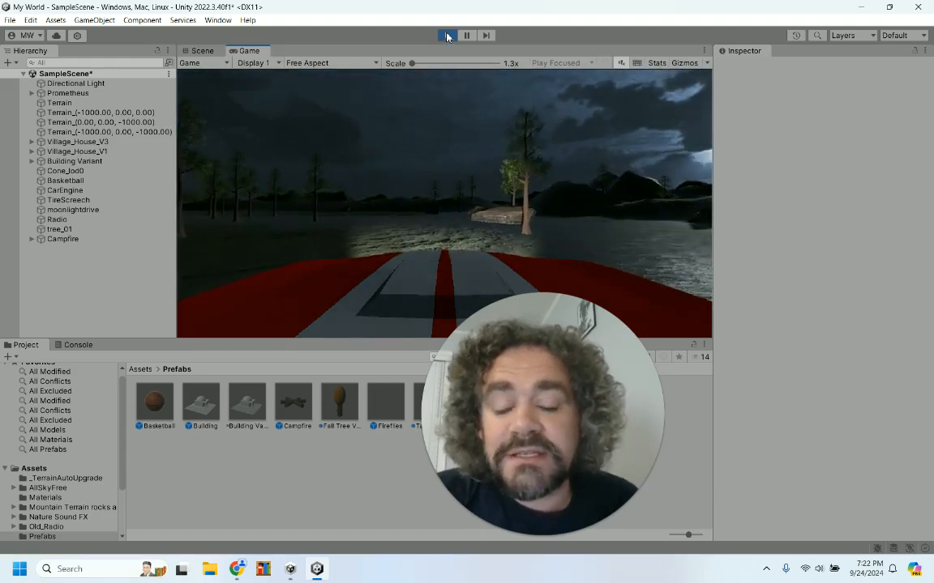
click(447, 36)
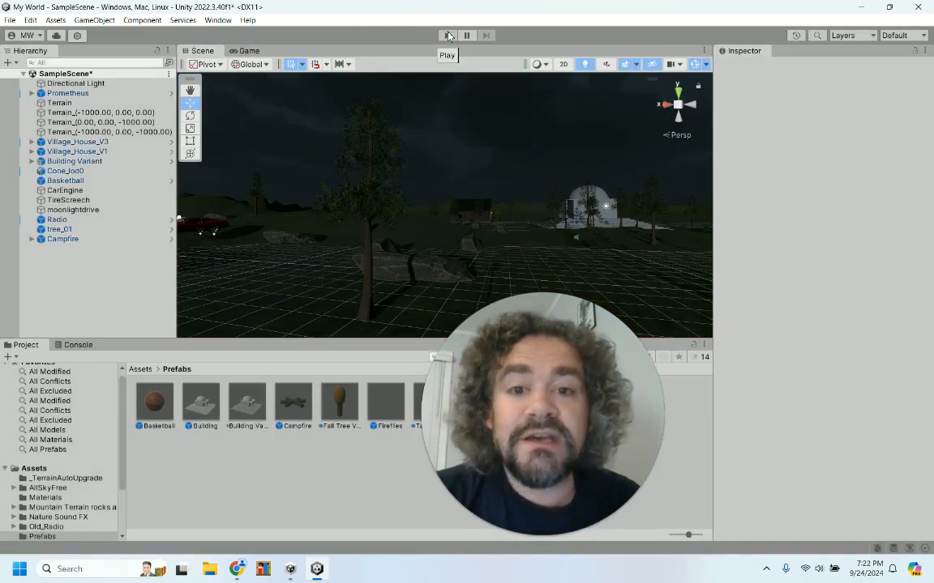
Step: Add a new Particle System to the scene and name it Fog
scroll(468, 173, up, 5)
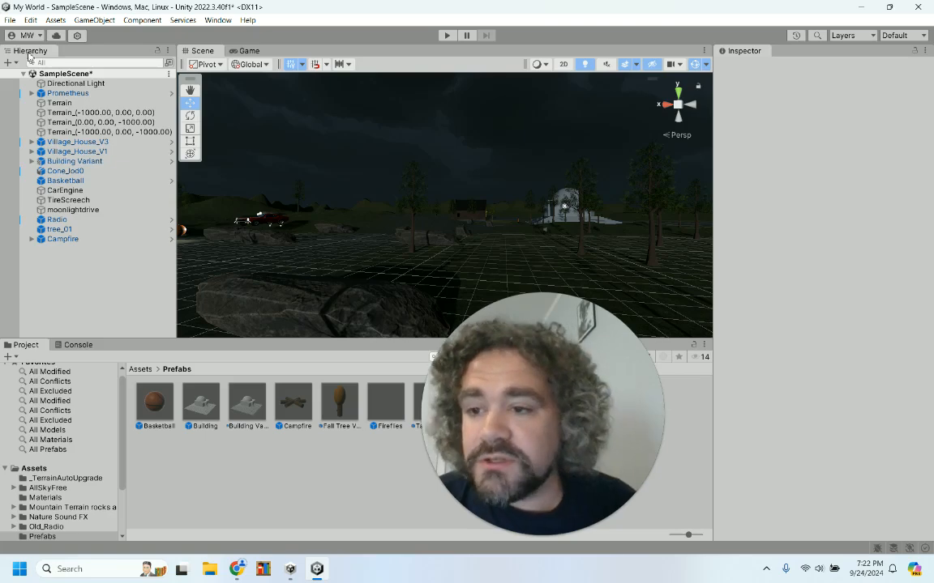
click(8, 63)
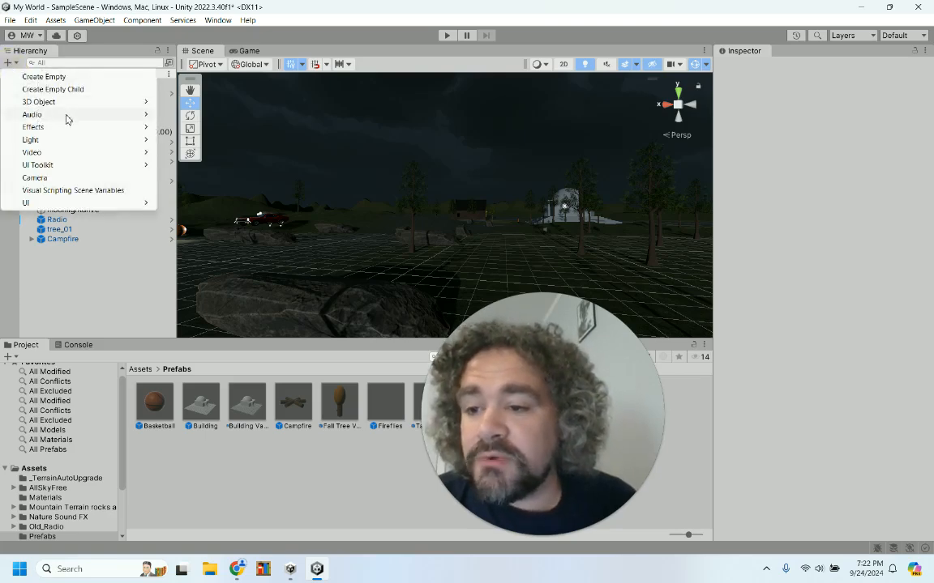
mouse_move(69, 131)
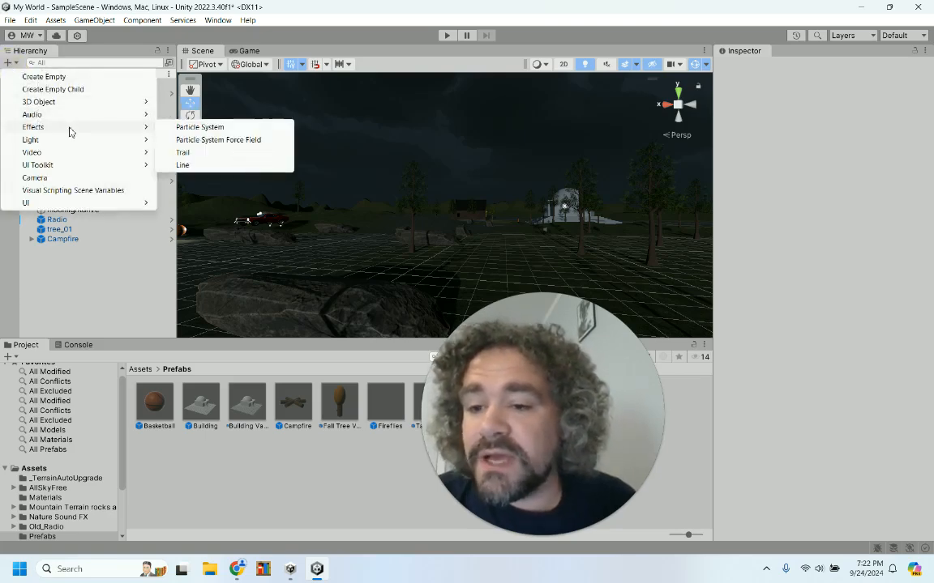
click(196, 127)
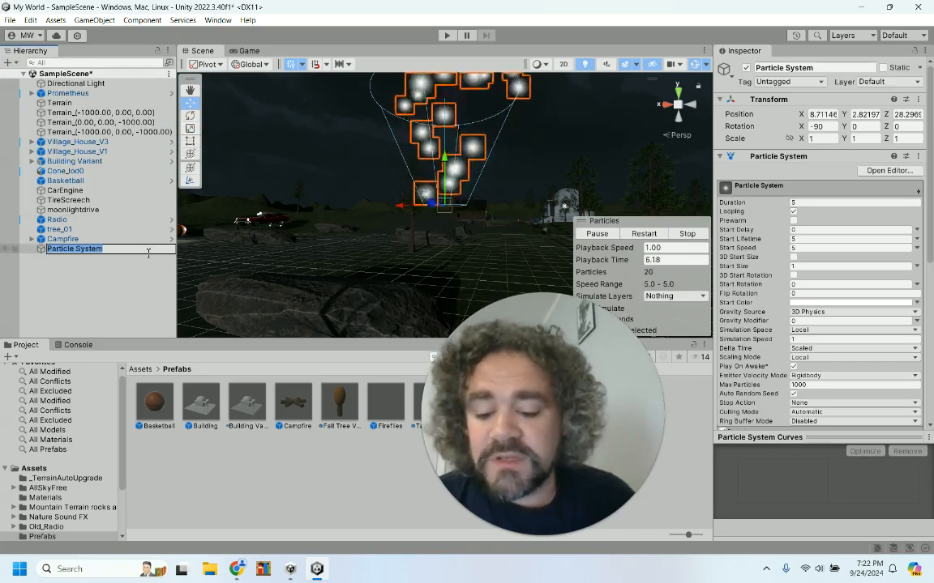
text(Fog)
click(86, 301)
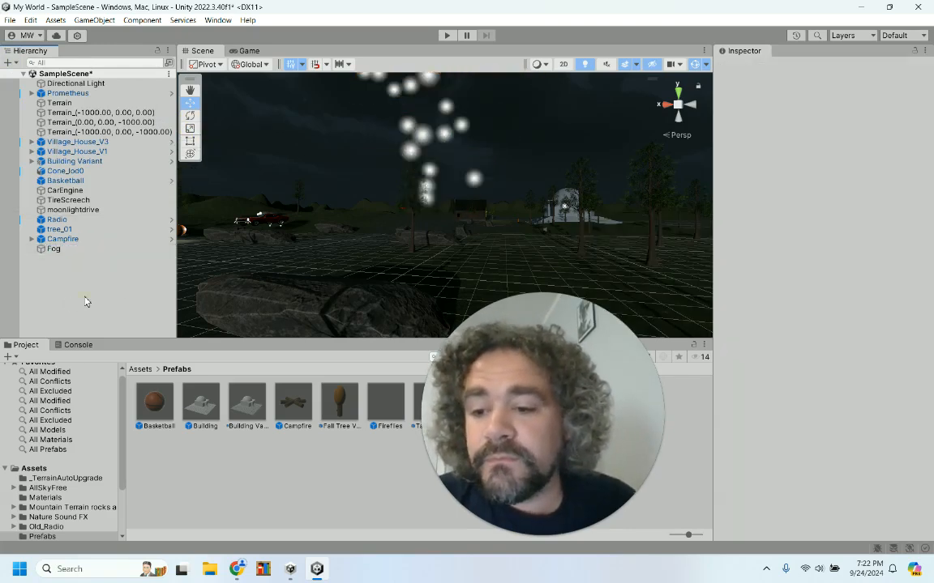
Step: Set the emission shape of the Fog particle system to Box
scroll(435, 211, up, 3)
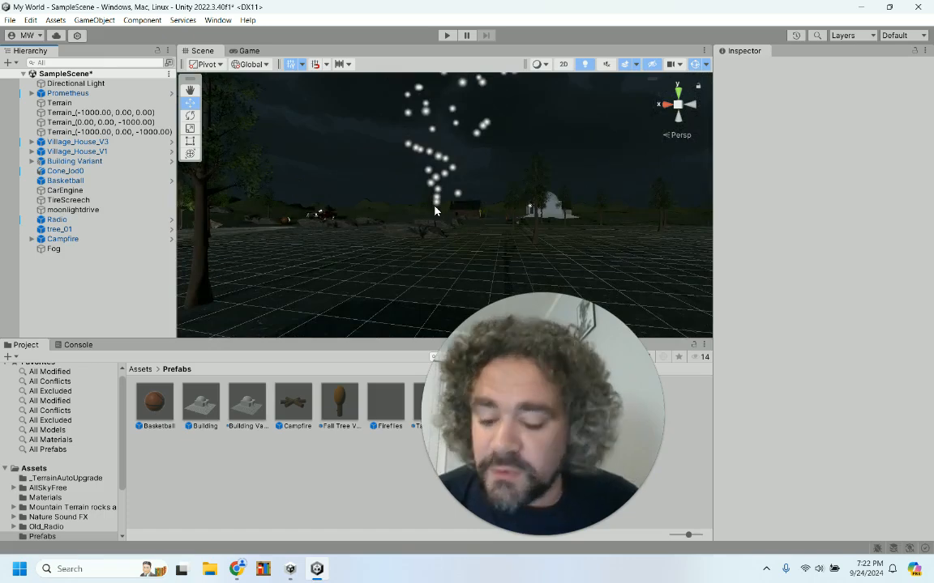
alt+drag(454, 205, 415, 249)
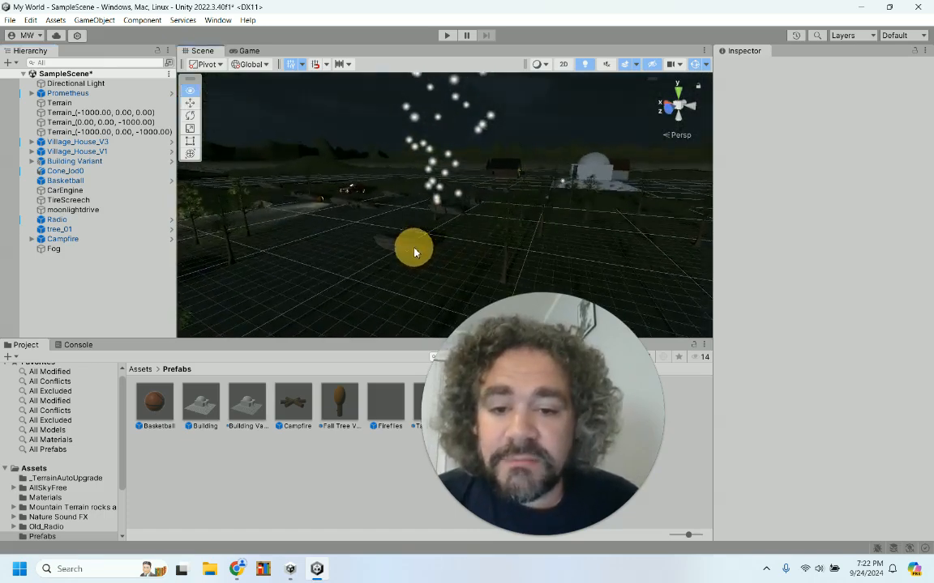
click(53, 249)
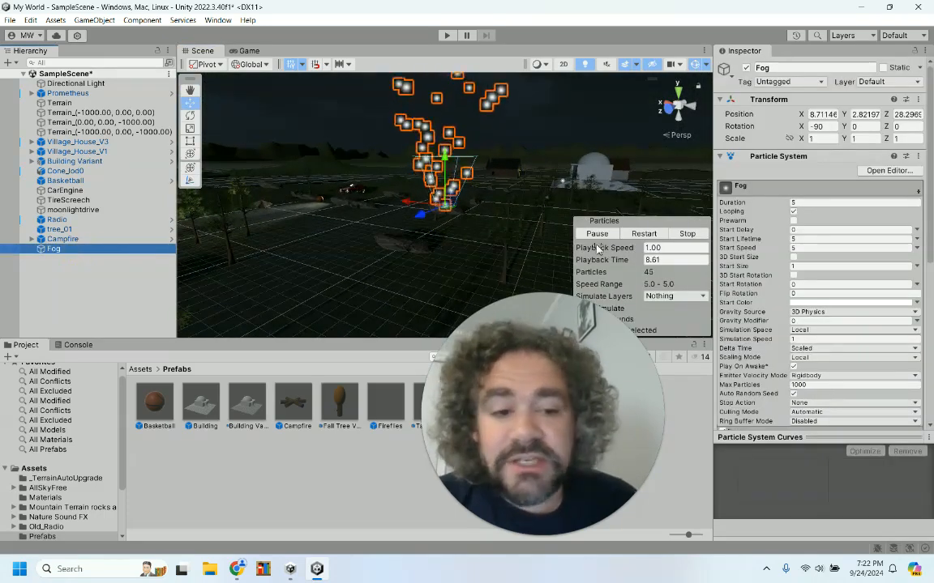
scroll(736, 269, down, 3)
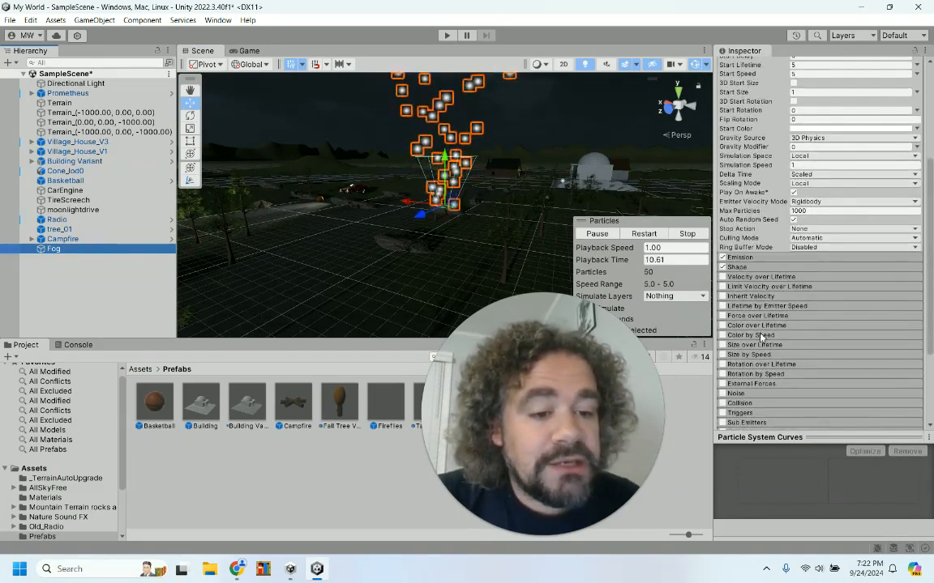
click(754, 267)
click(826, 278)
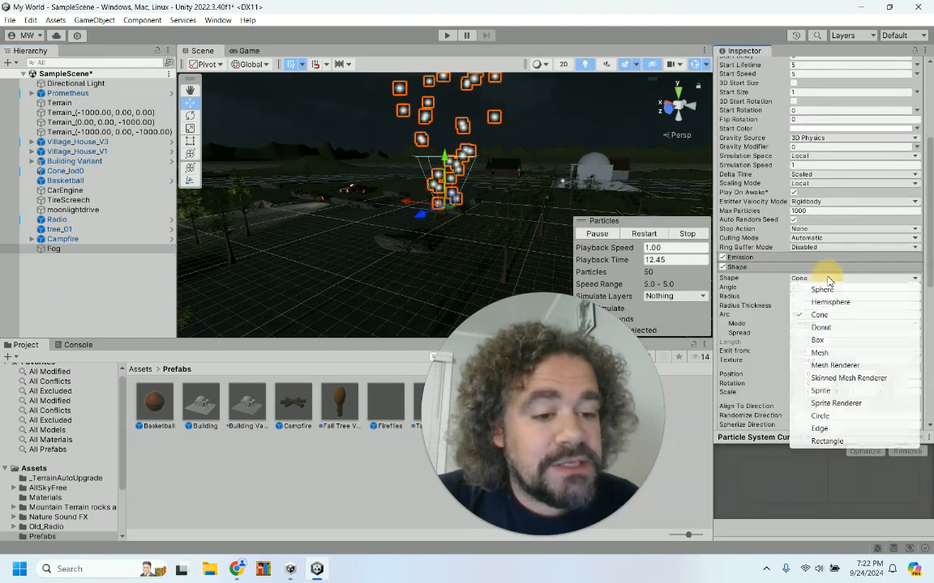
click(829, 341)
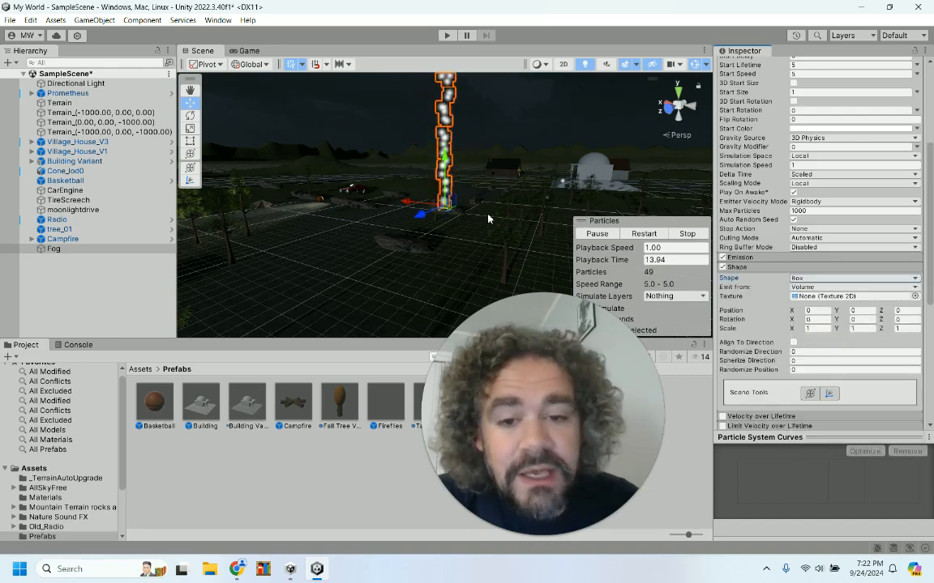
Step: Set the scale of the Fog's box emission shape to 1000 on X and 10 on Z
scroll(504, 204, down, 3)
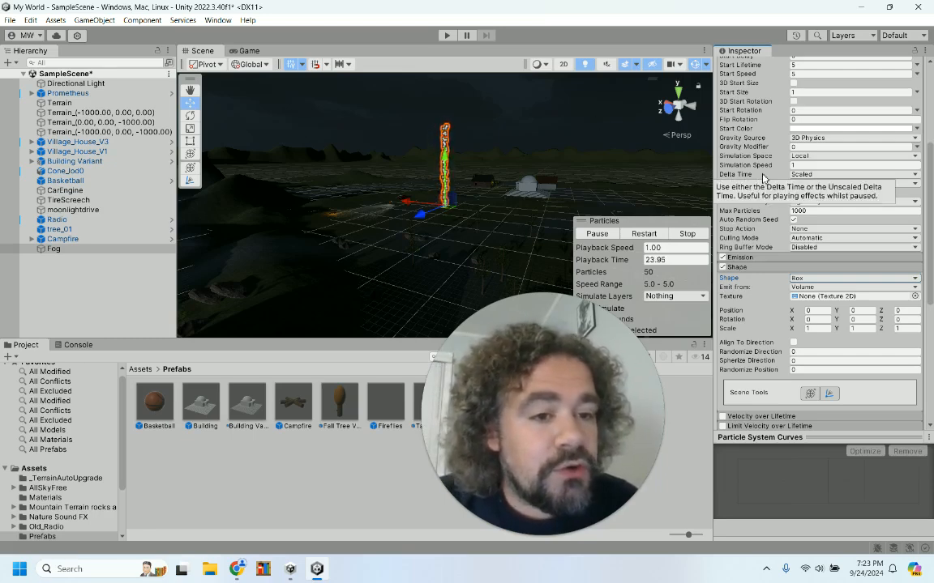
click(821, 328)
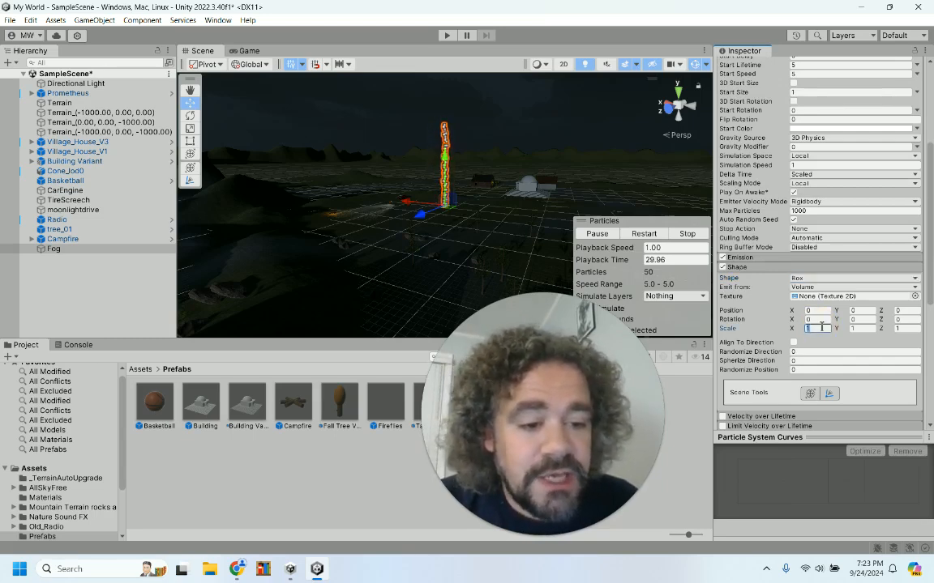
text(0000)
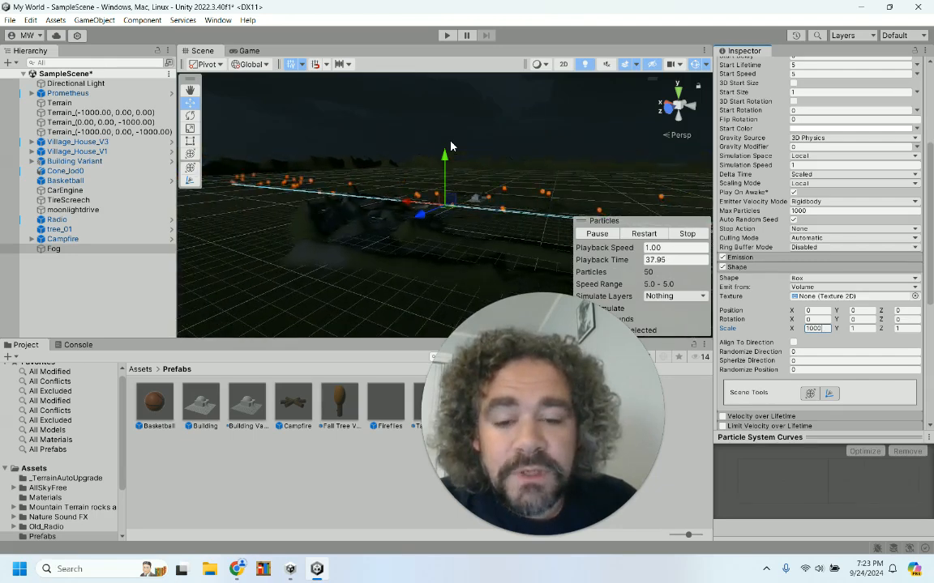
click(902, 328)
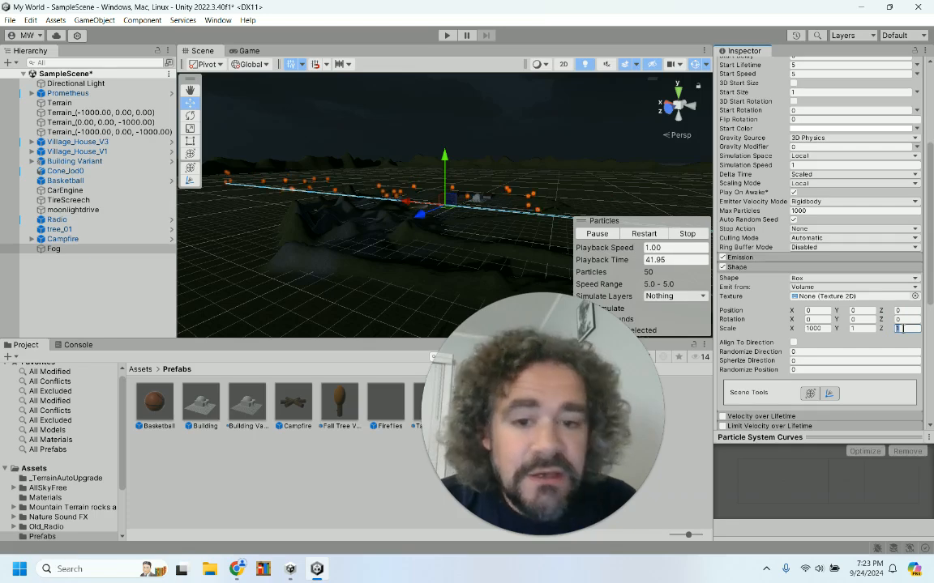
text(10)
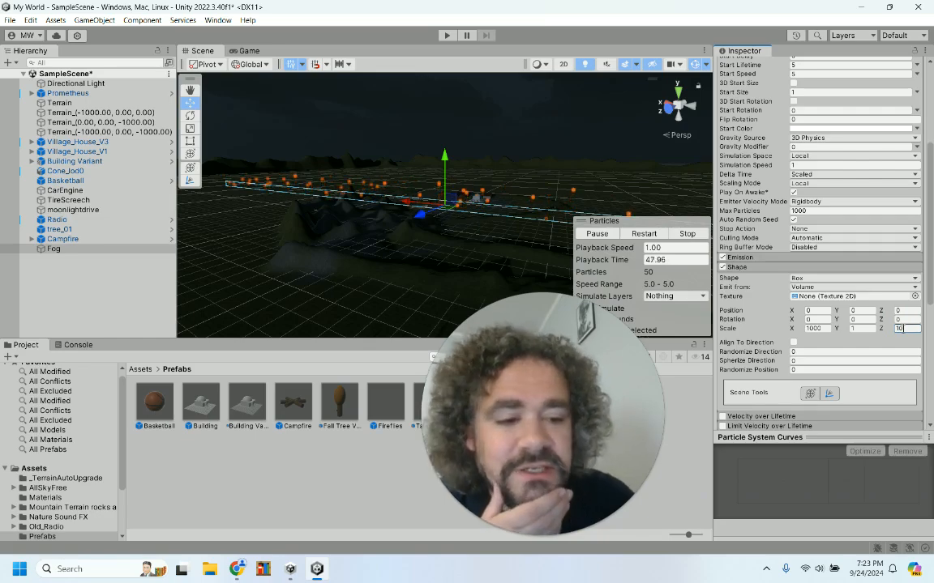
Step: Set the Fog's box emission scale to 1 on Z and its Transform rotation to -180 on X
key(BackSpace)
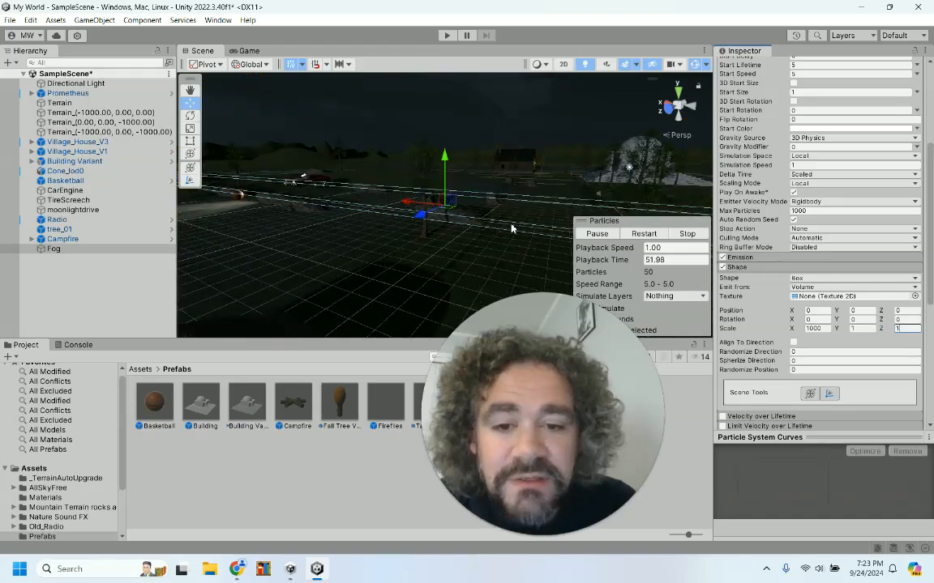
alt+drag(534, 241, 382, 254)
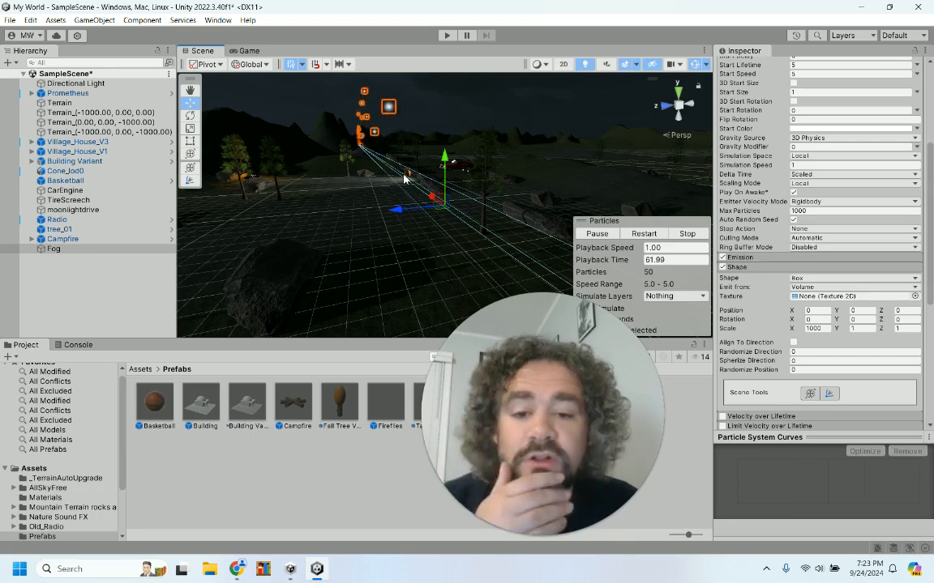
click(190, 117)
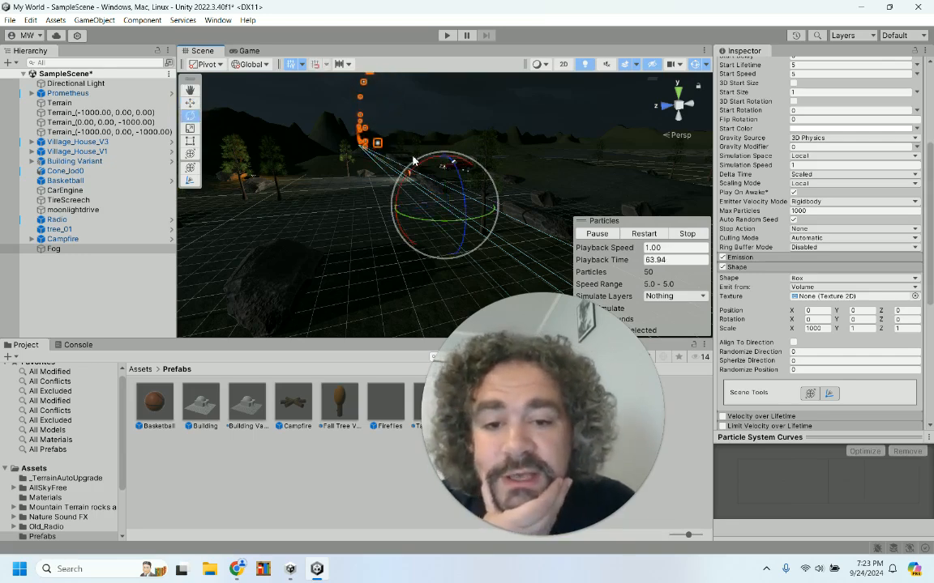
drag(412, 175, 616, 174)
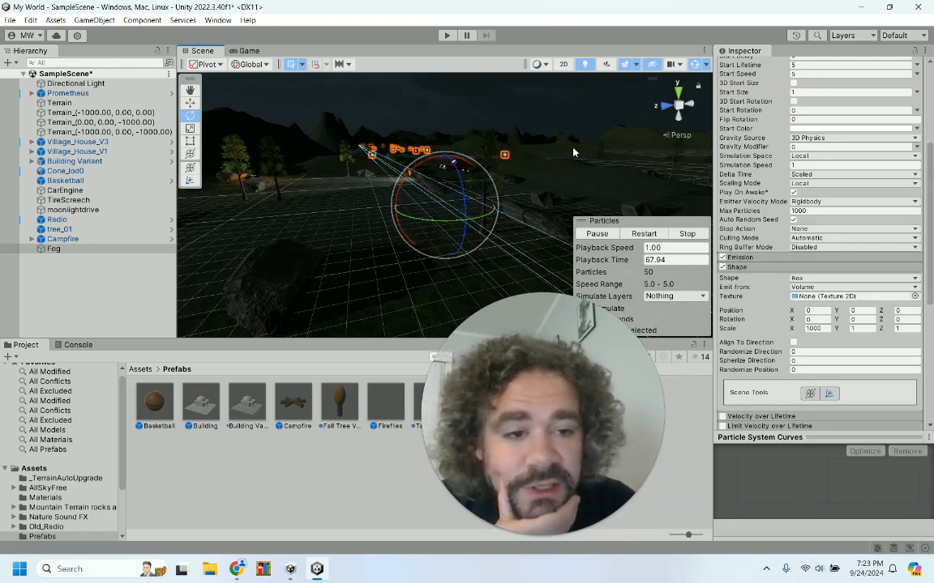
scroll(754, 180, up, 5)
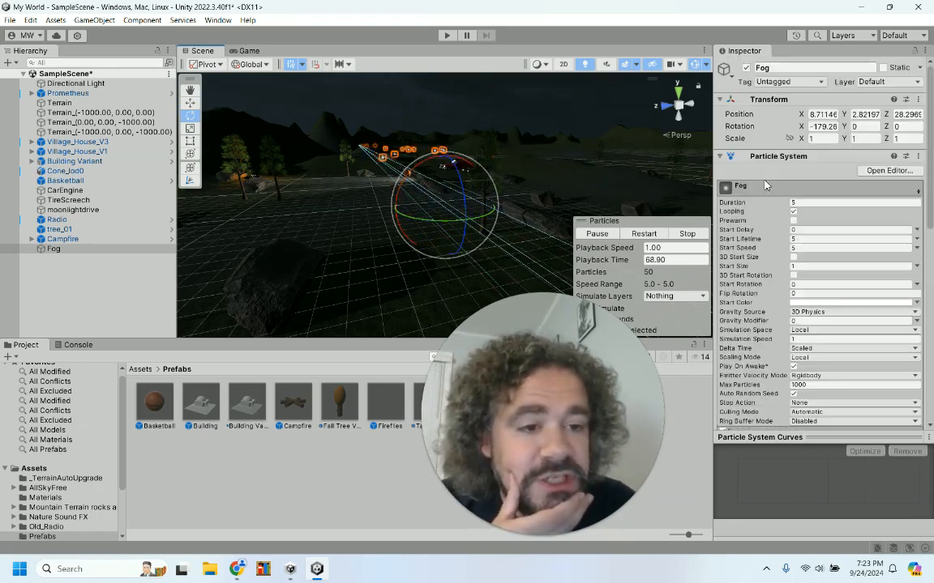
click(834, 127)
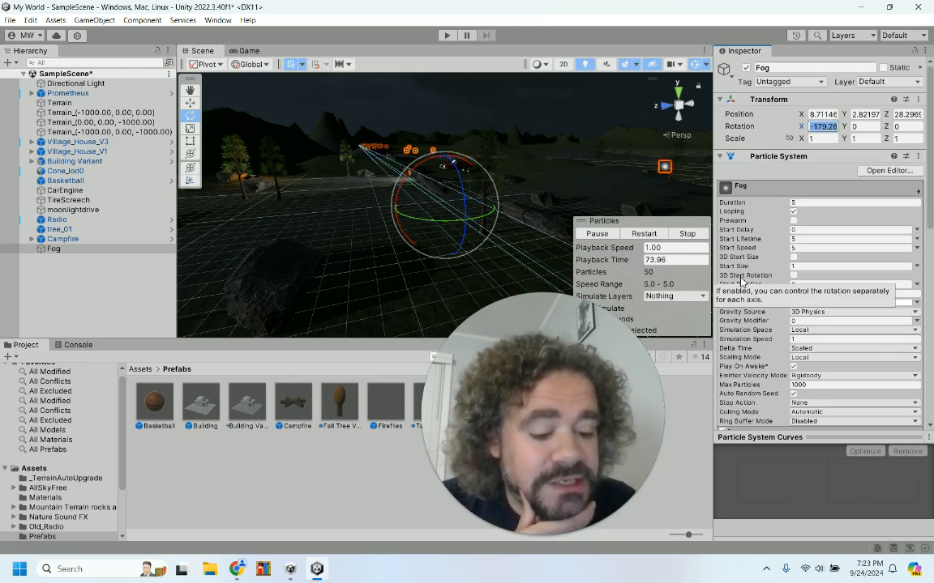
text(-1)
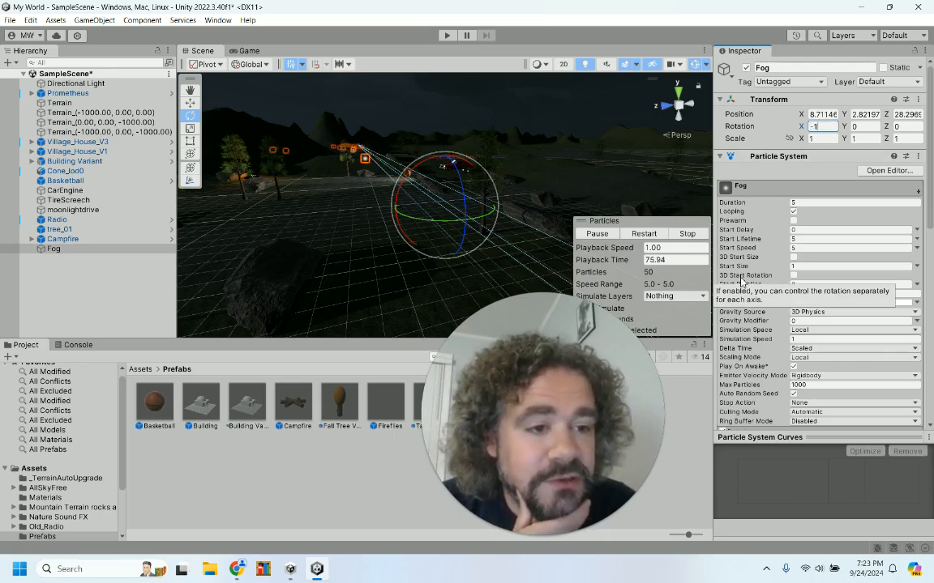
text(80)
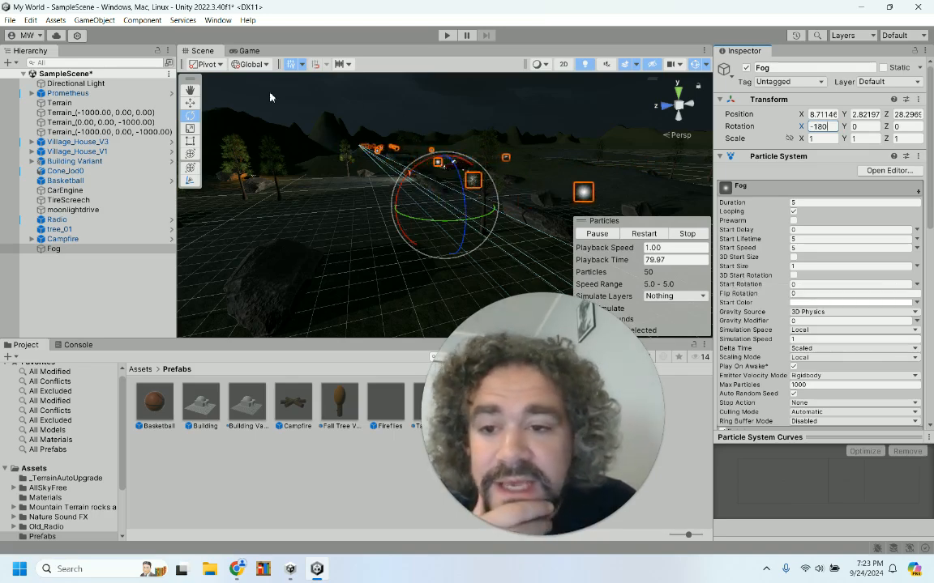
Step: Set the Fog's box emission scale to 5 on Y and adjust the emitter's height to about 2.52 on Y
click(190, 102)
drag(445, 156, 496, 168)
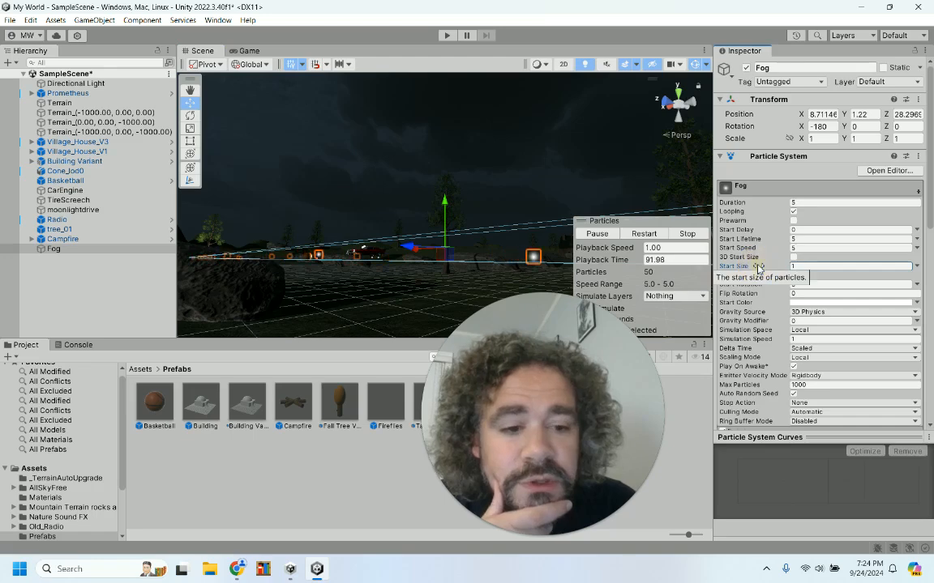
scroll(762, 268, down, 8)
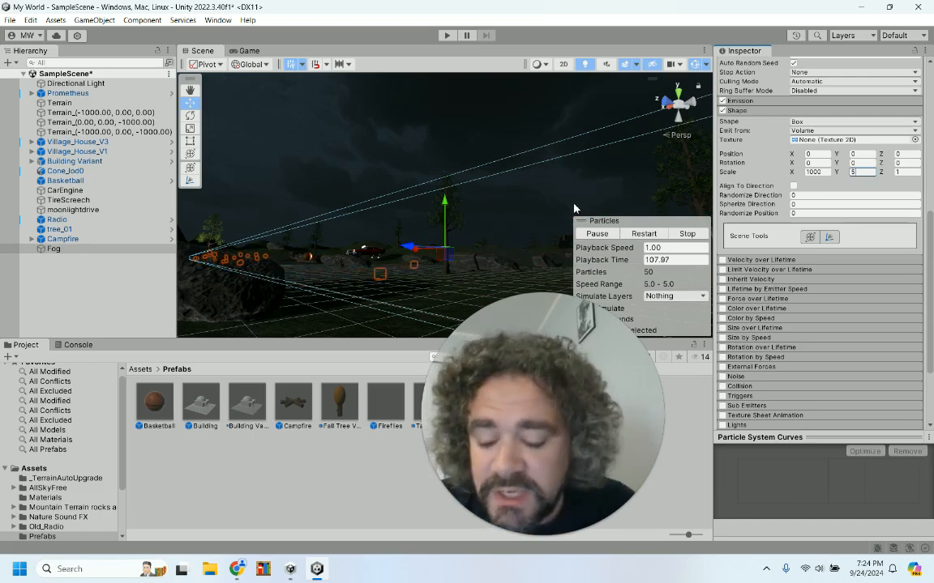
scroll(574, 209, down, 2)
scroll(575, 208, down, 2)
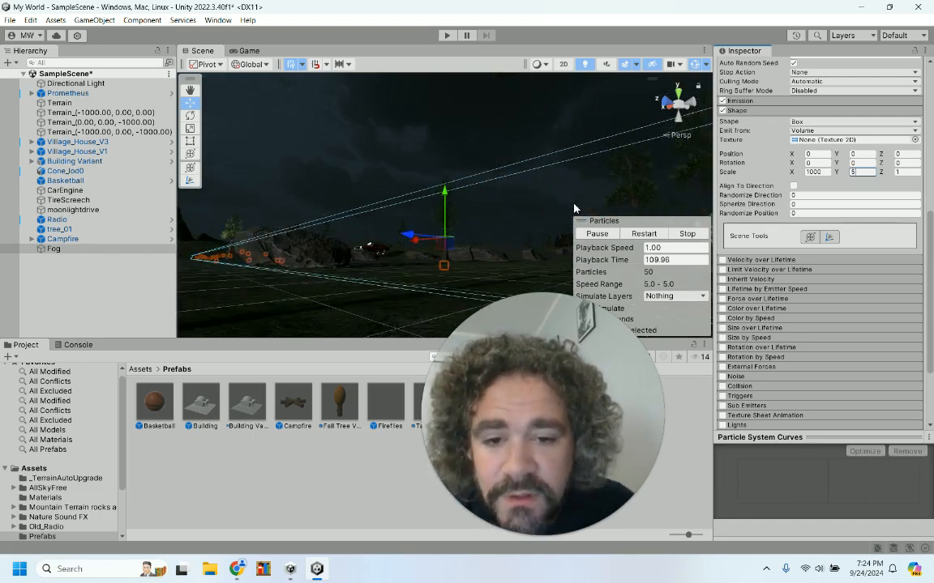
click(447, 195)
drag(447, 193, 446, 167)
alt+drag(362, 205, 295, 292)
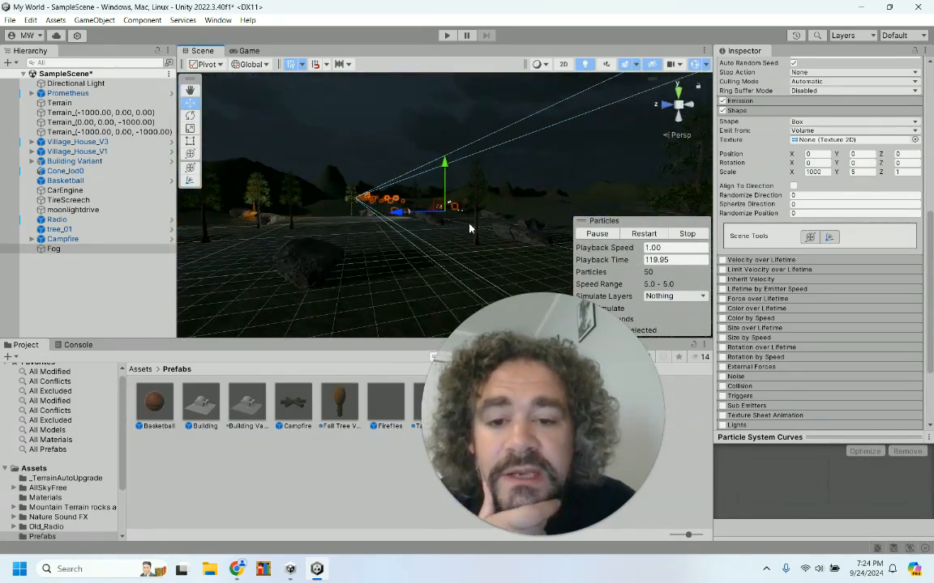
Step: Turn the Fog emitter around its vertical axis and set its Transform rotation to exactly -90 on Y
scroll(469, 229, down, 3)
scroll(469, 229, down, 2)
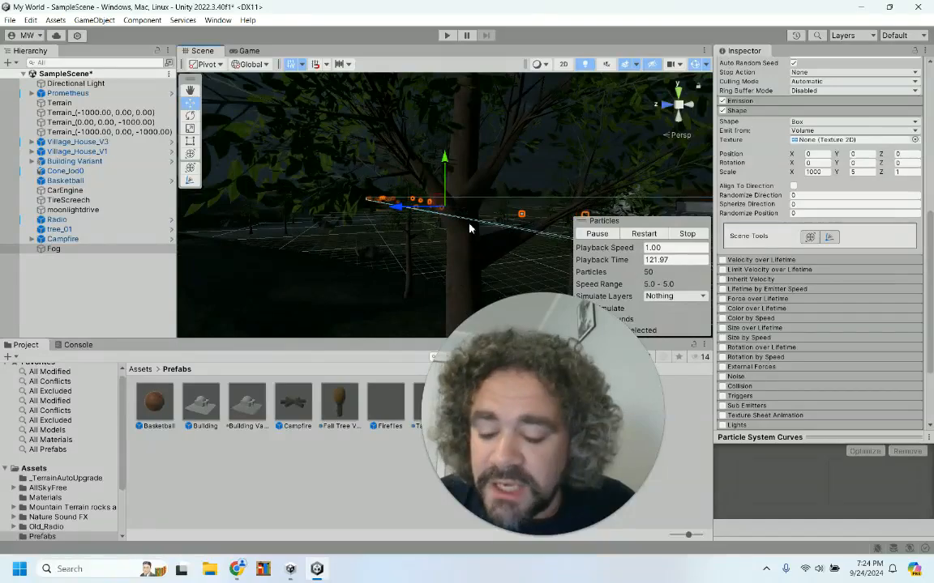
alt+drag(479, 211, 528, 310)
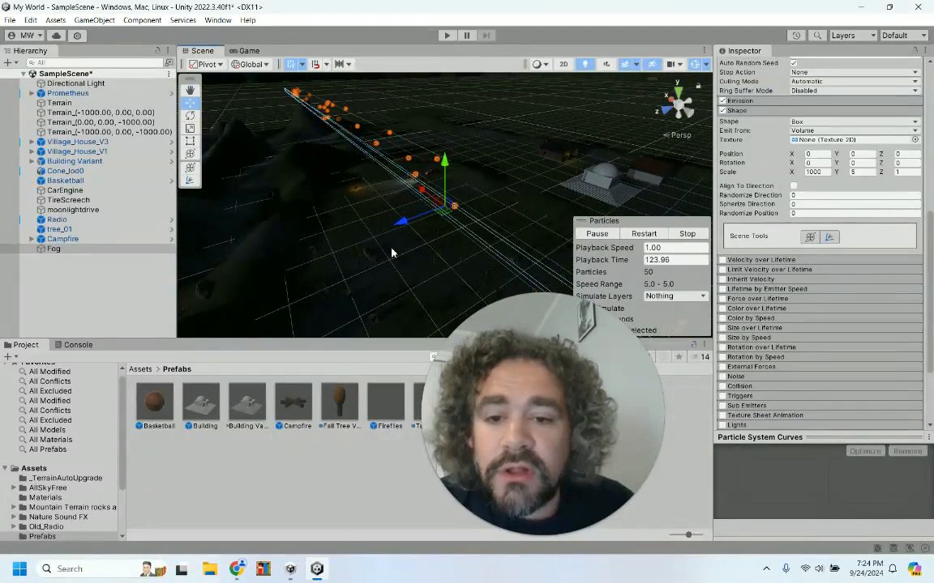
alt+drag(354, 244, 766, 203)
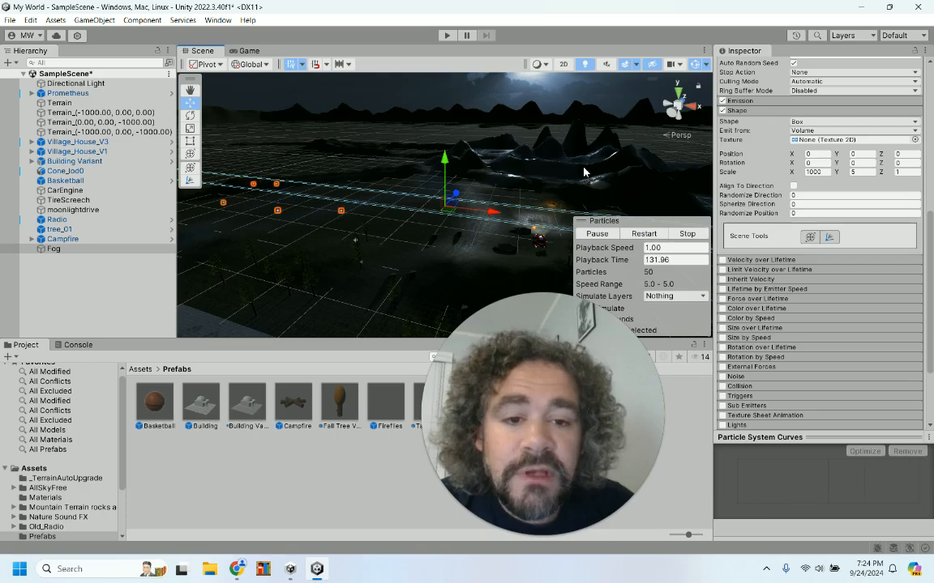
alt+drag(584, 158, 407, 142)
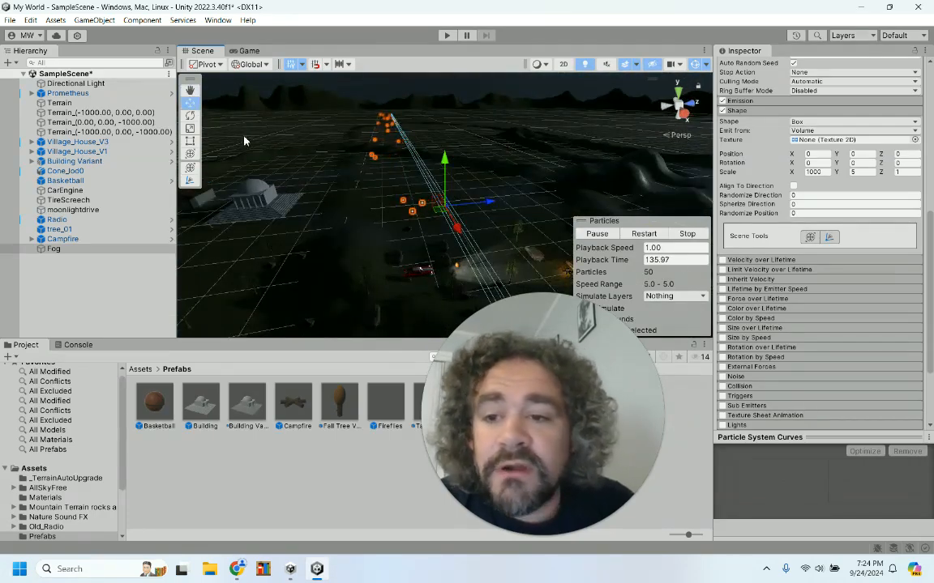
key(e)
drag(406, 183, 505, 233)
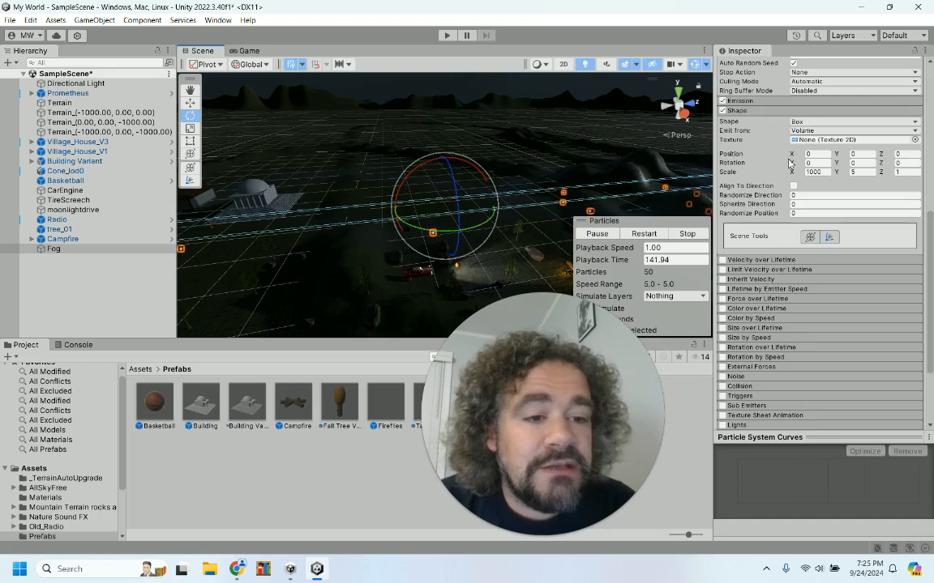
scroll(788, 163, up, 10)
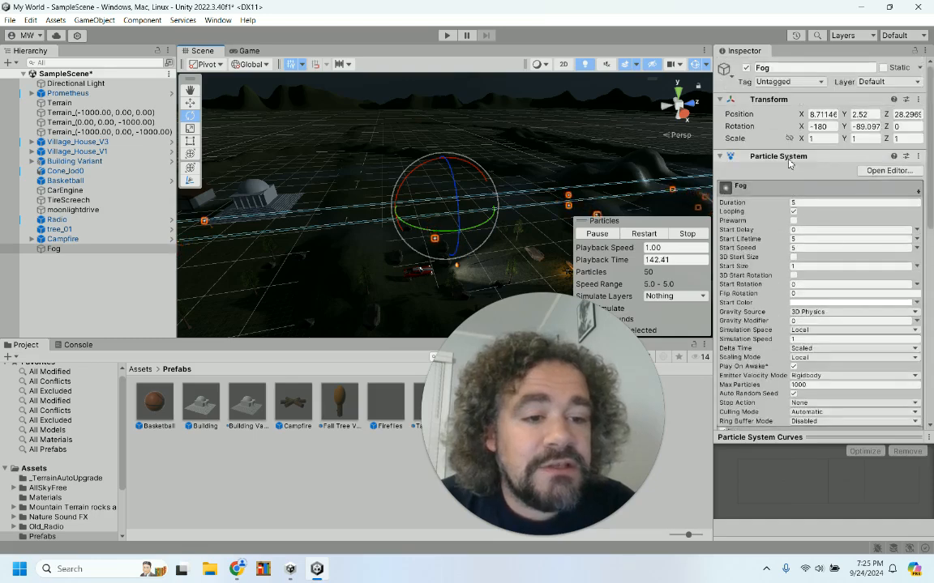
click(861, 126)
text(-90)
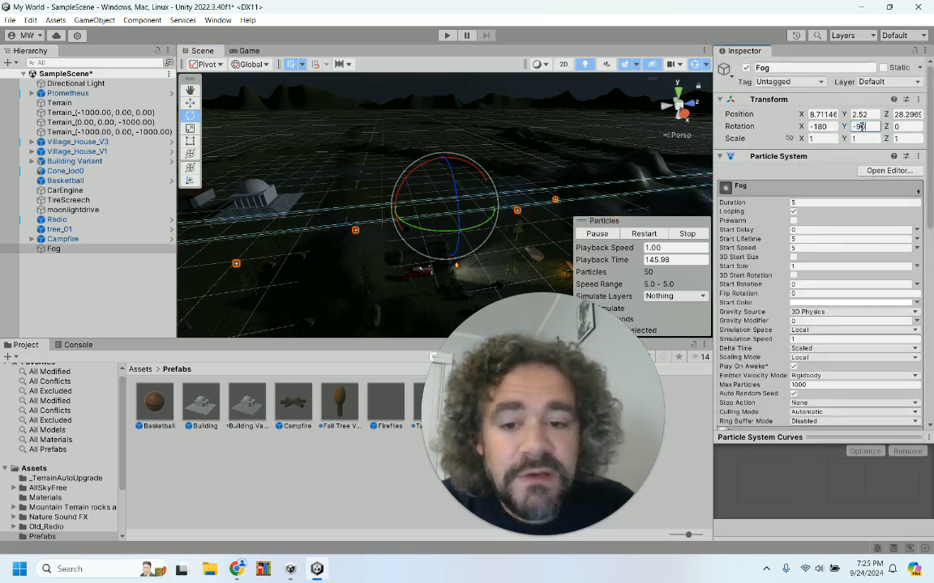
Step: Move the Fog emitter along the X axis to about -248.4, beyond the mountainous area
click(188, 104)
drag(458, 234, 475, 195)
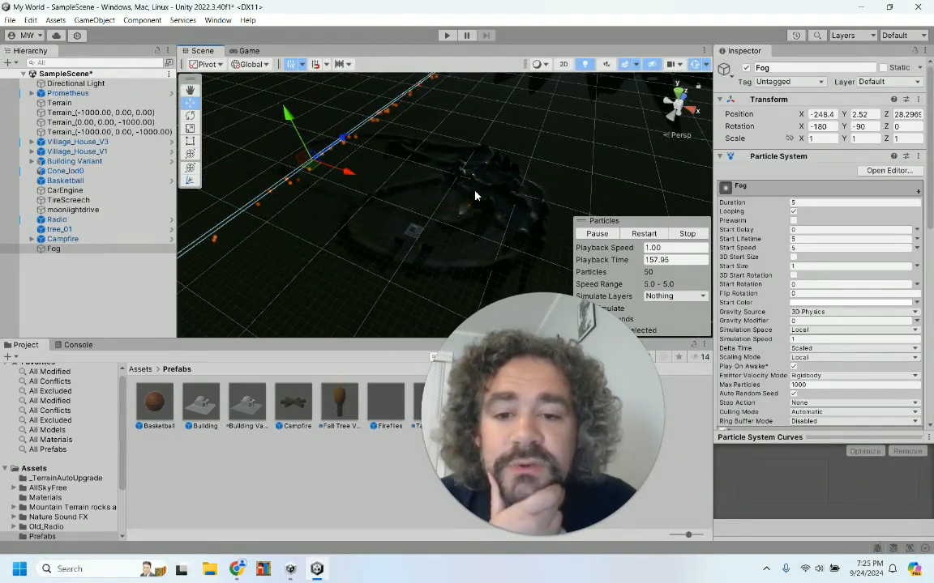
scroll(475, 195, down, 3)
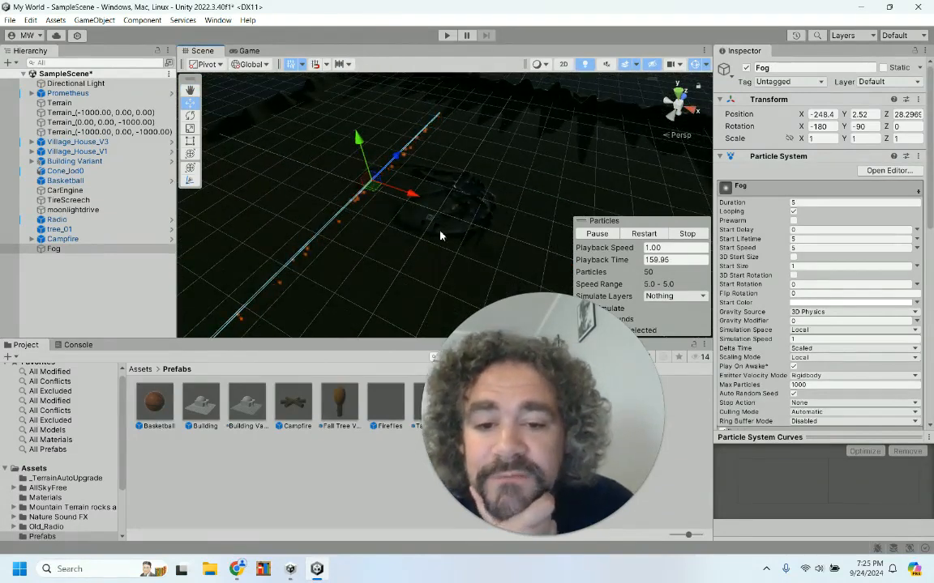
scroll(489, 213, up, 2)
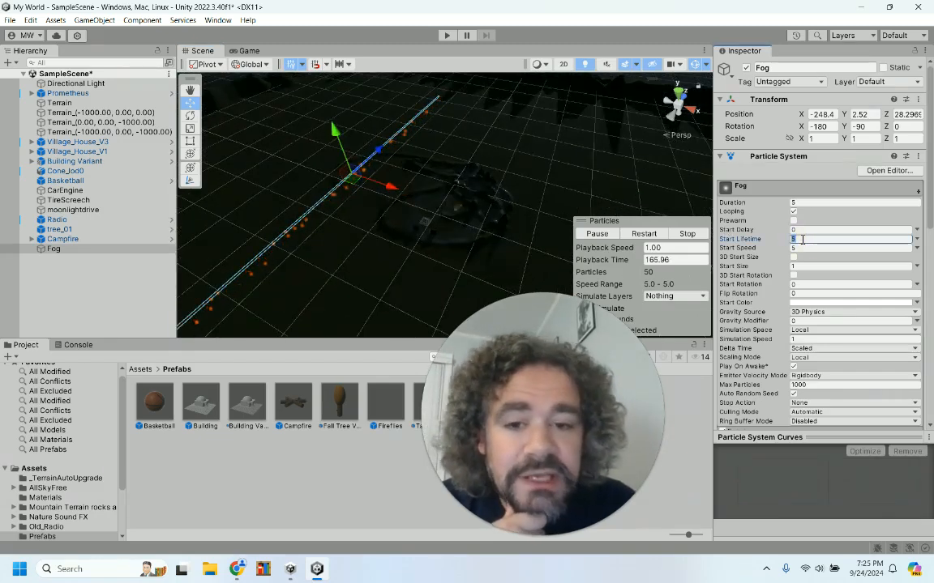
Step: Try Start Lifetime values of 1000 and 100 for the Fog particles
text(000)
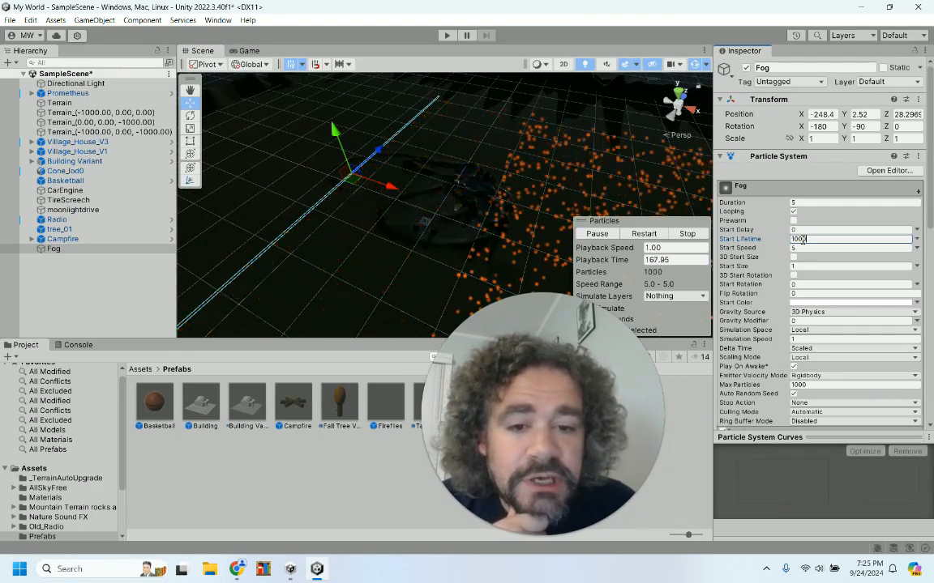
key(BackSpace)
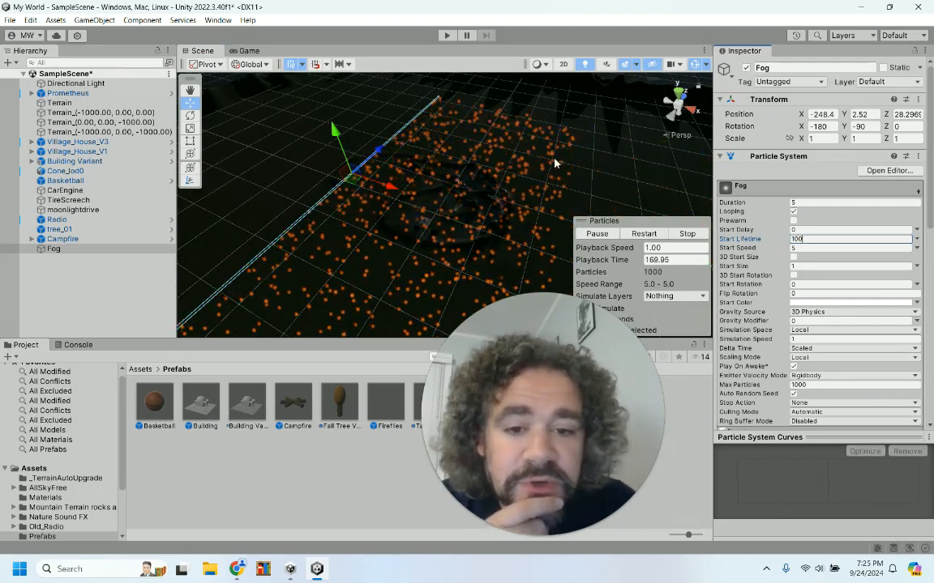
scroll(554, 163, down, 3)
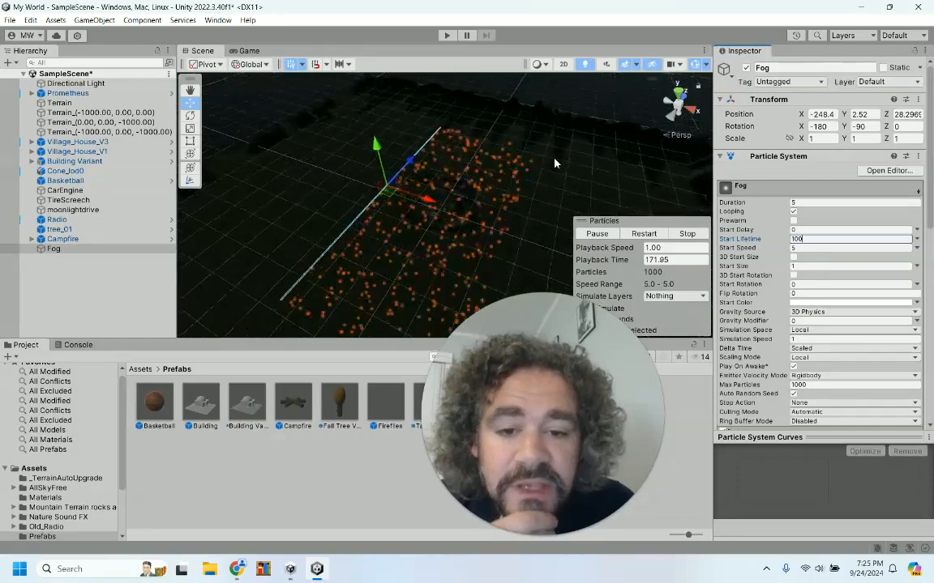
scroll(554, 163, up, 3)
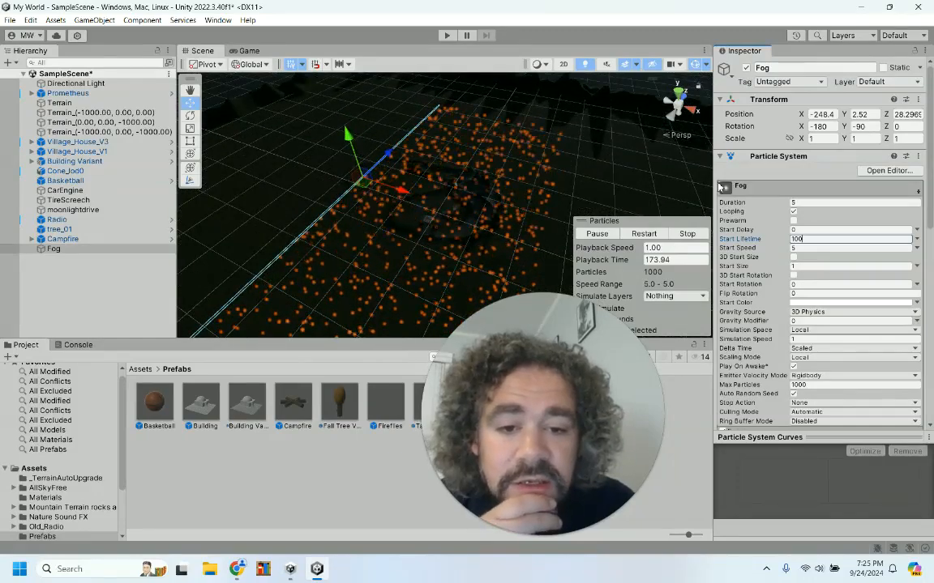
Step: Set the Start Lifetime of the Fog particles to 300
double_click(816, 239)
text(300)
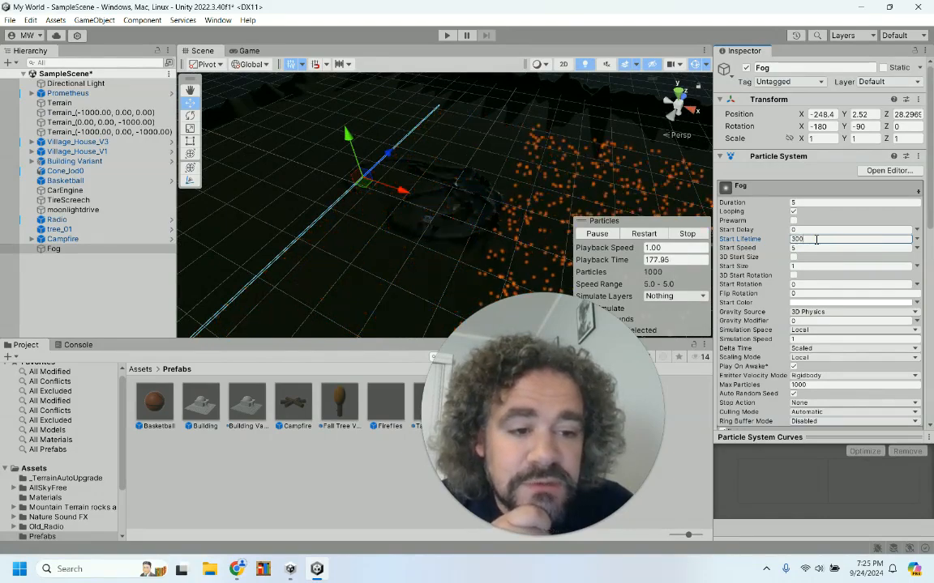
scroll(554, 195, down, 2)
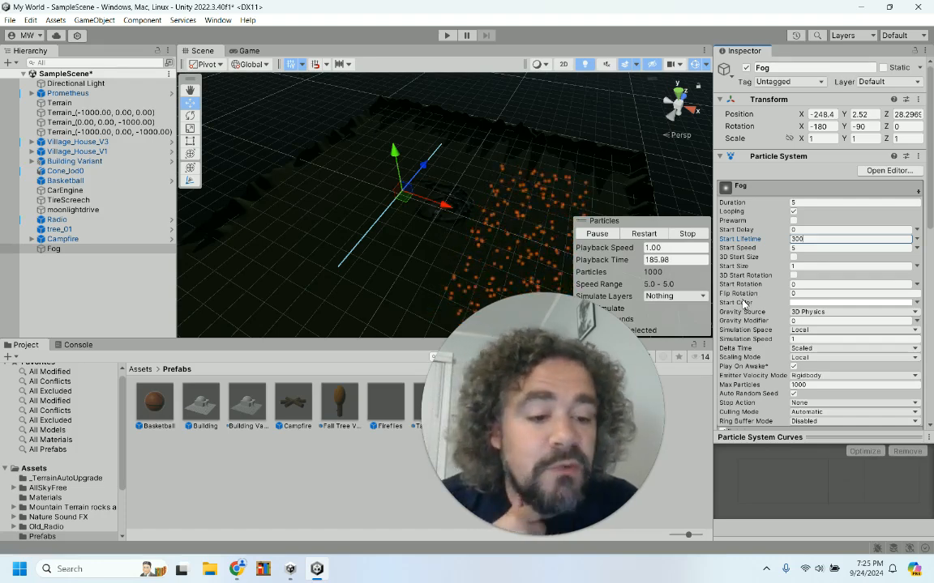
Step: Set Max Particles of the Fog particle system to 10000 and check how the particles cover the terrain
scroll(743, 304, down, 3)
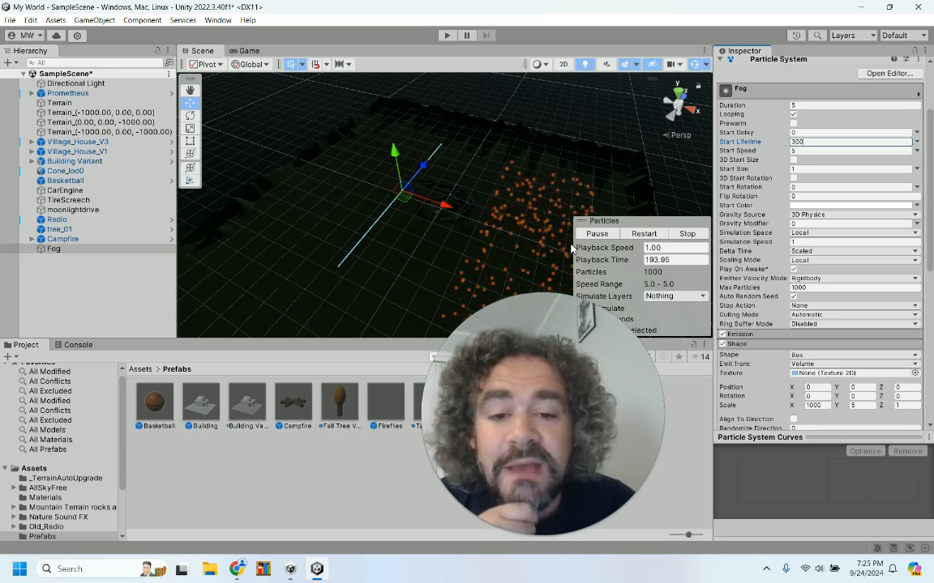
click(826, 287)
text(0)
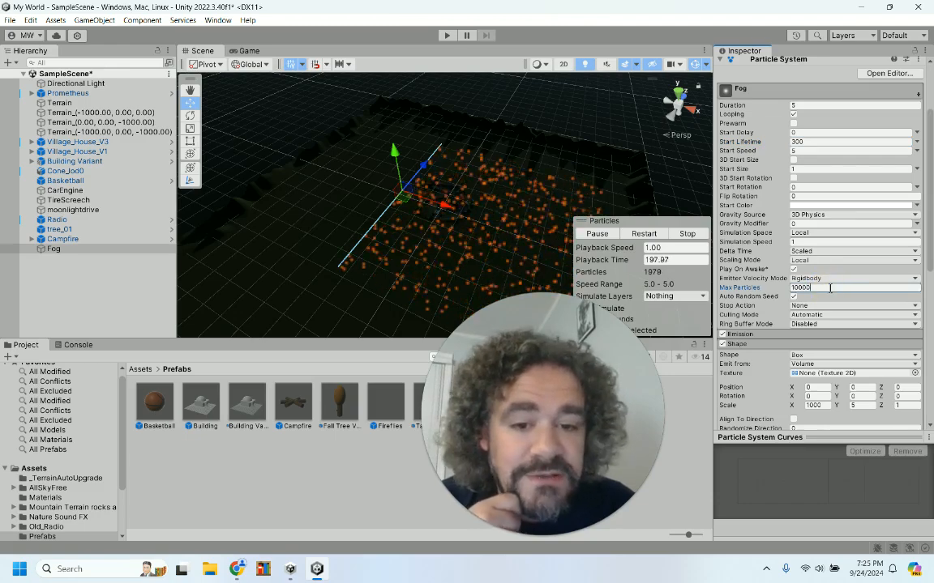
scroll(544, 217, up, 5)
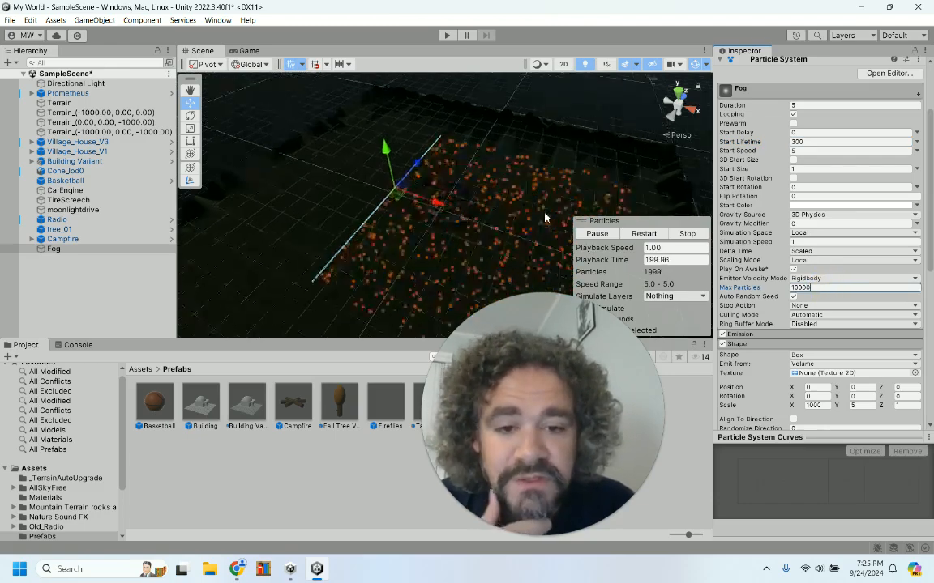
scroll(545, 217, down, 5)
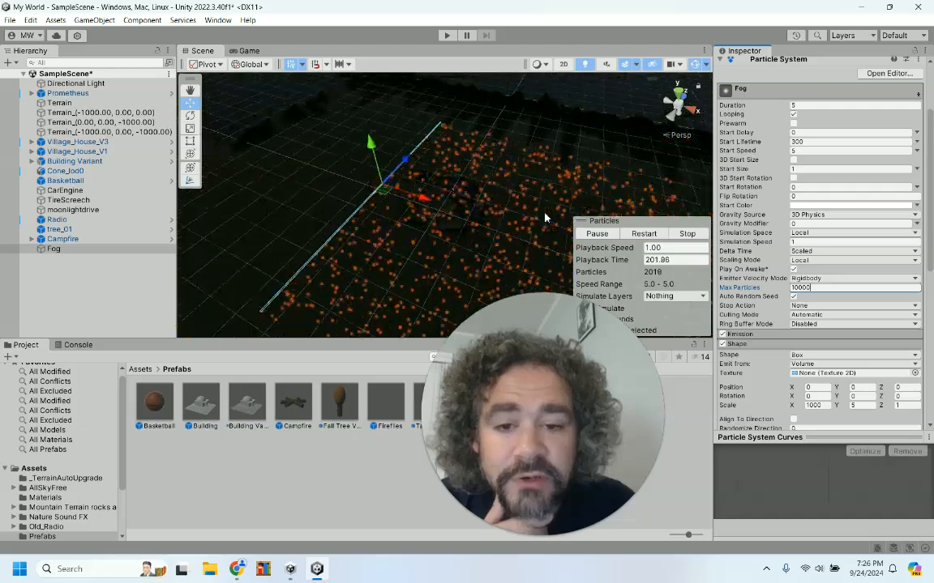
scroll(545, 214, up, 2)
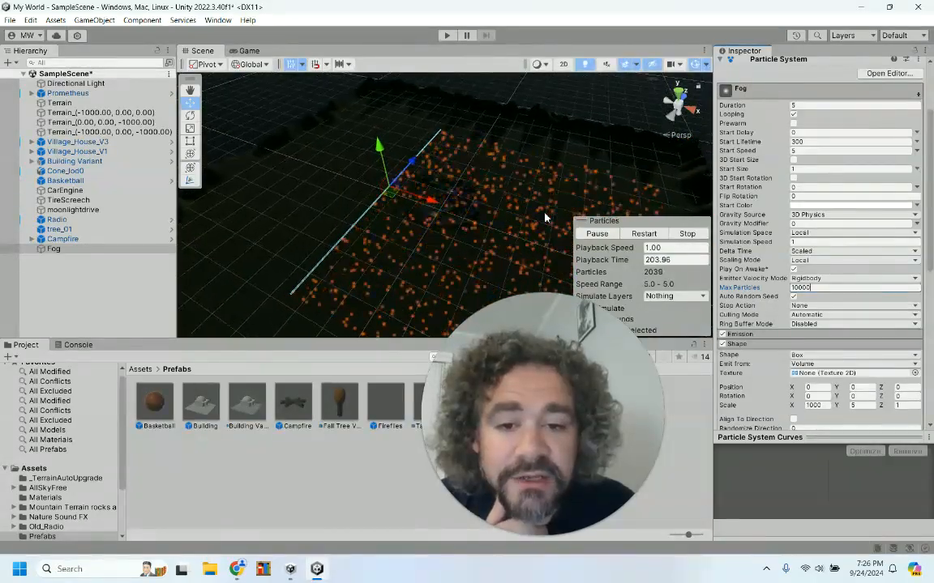
Step: Shift the Fog emitter farther along negative X, toward the terrain's outer edge
drag(434, 202, 372, 183)
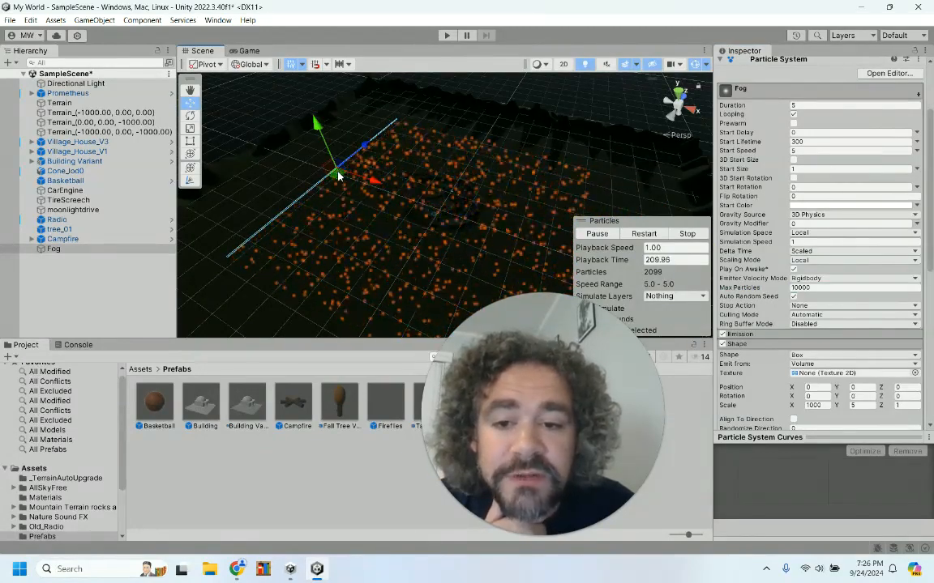
alt+drag(525, 212, 481, 236)
scroll(481, 236, up, 5)
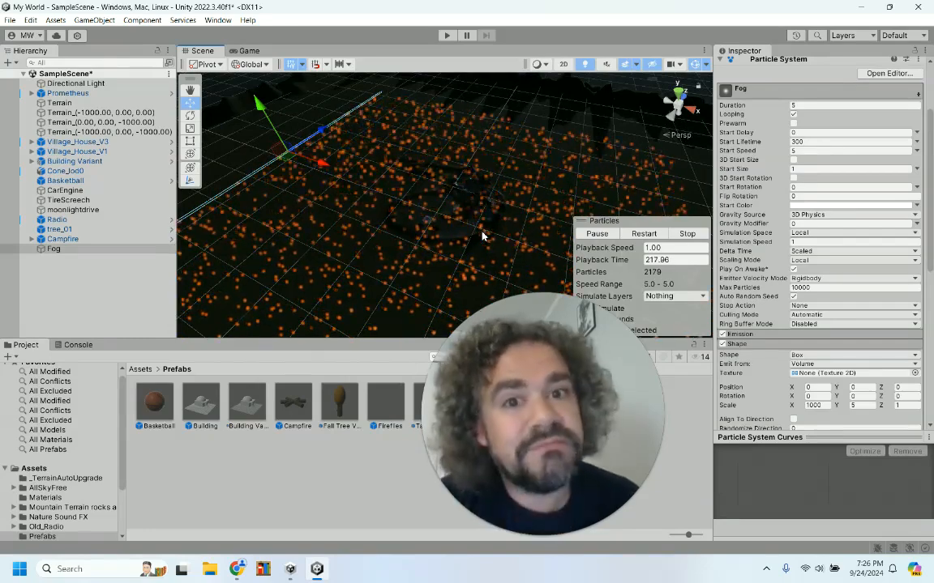
Step: Examine how the fog particles spread over the terrain, both from a distance and close to the buildings and car
scroll(481, 235, up, 5)
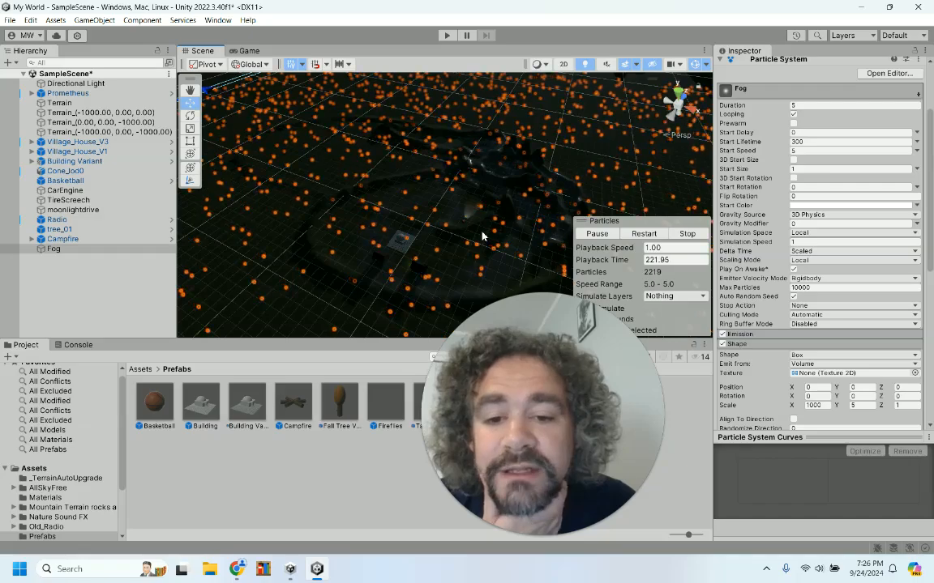
scroll(481, 235, up, 3)
scroll(481, 235, down, 8)
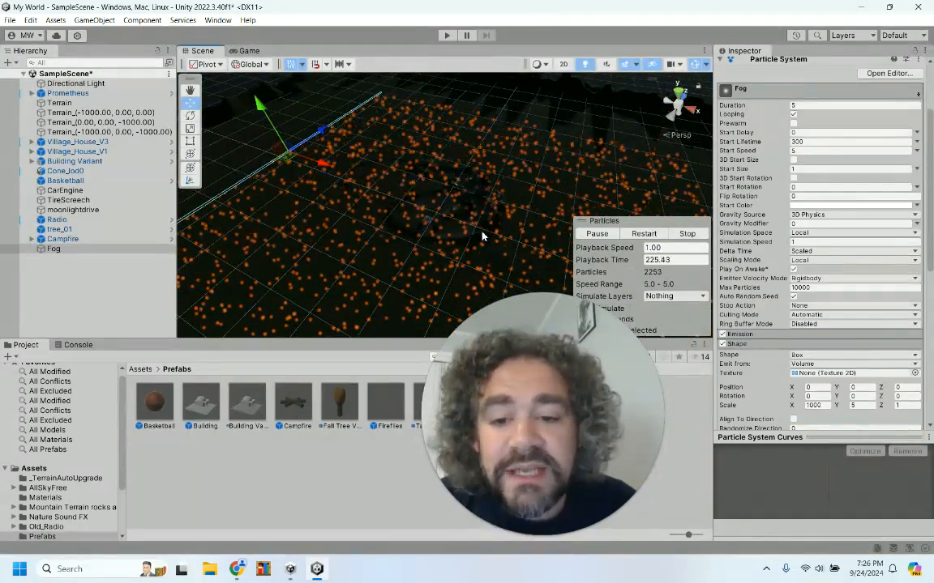
scroll(481, 235, up, 6)
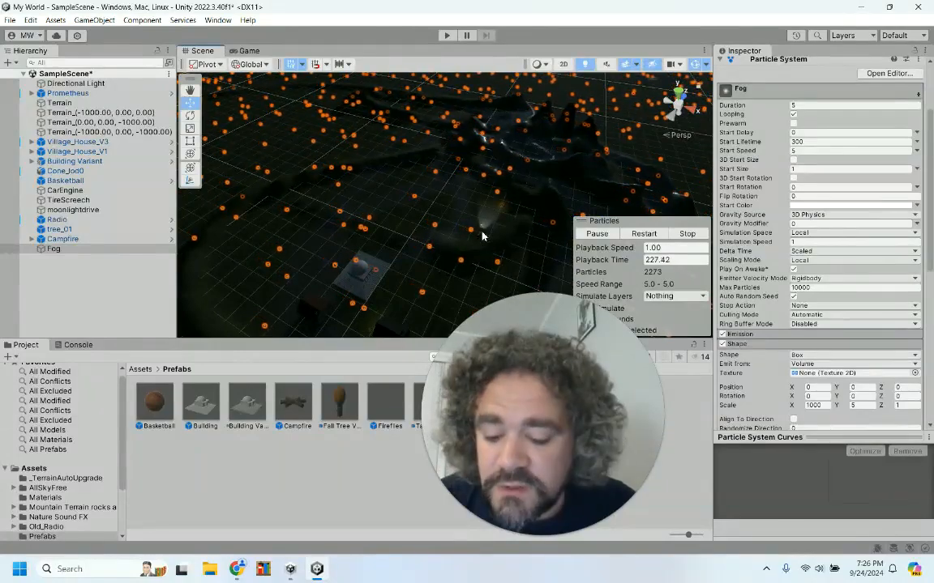
right_drag(482, 235, 321, 153)
scroll(441, 185, down, 3)
scroll(441, 185, up, 5)
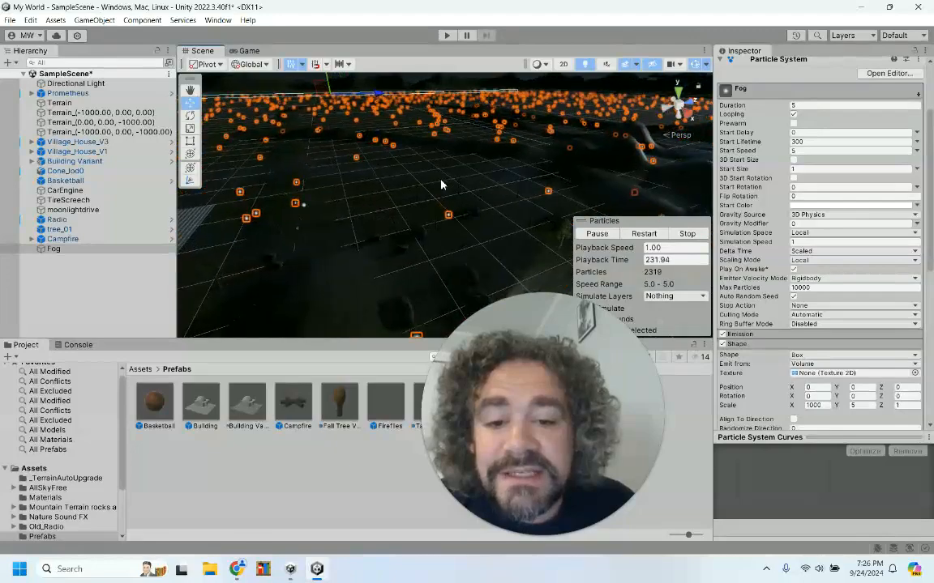
mouse_move(441, 185)
alt+right_down()
mouse_move(444, 144)
mouse_move(424, 185)
alt+right_up()
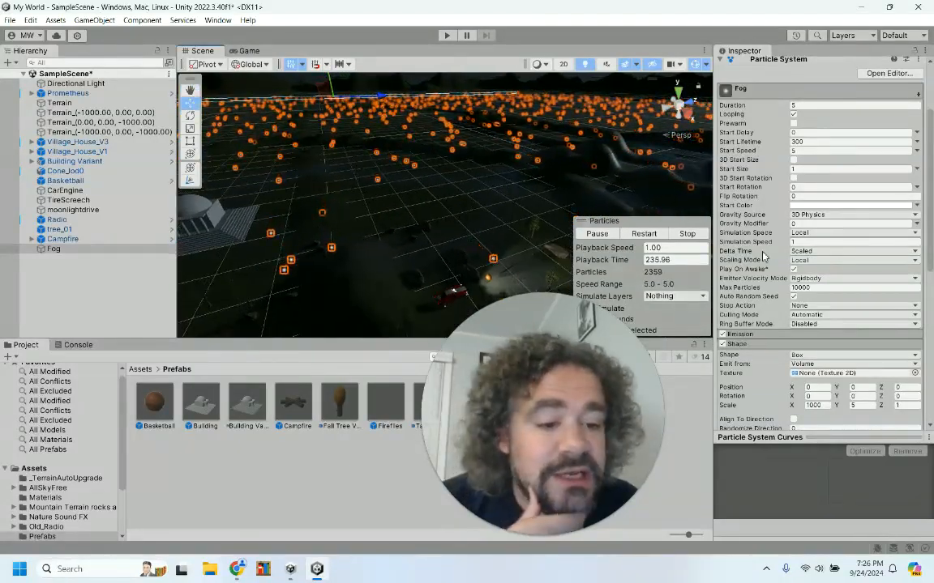
Step: Switch the Fog's Start Size to Random Between Two Constants with values 5 and 10
scroll(762, 257, down, 3)
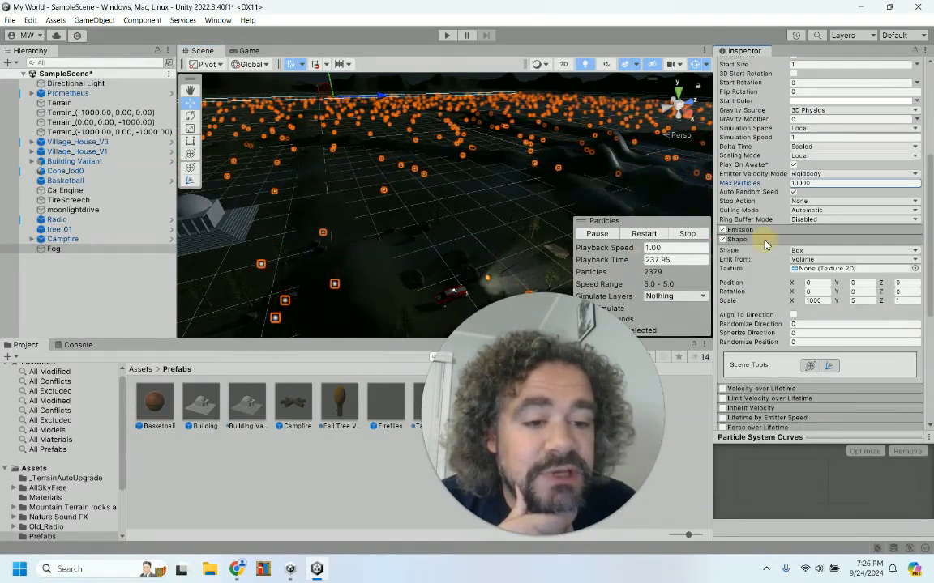
click(764, 241)
scroll(764, 168, up, 5)
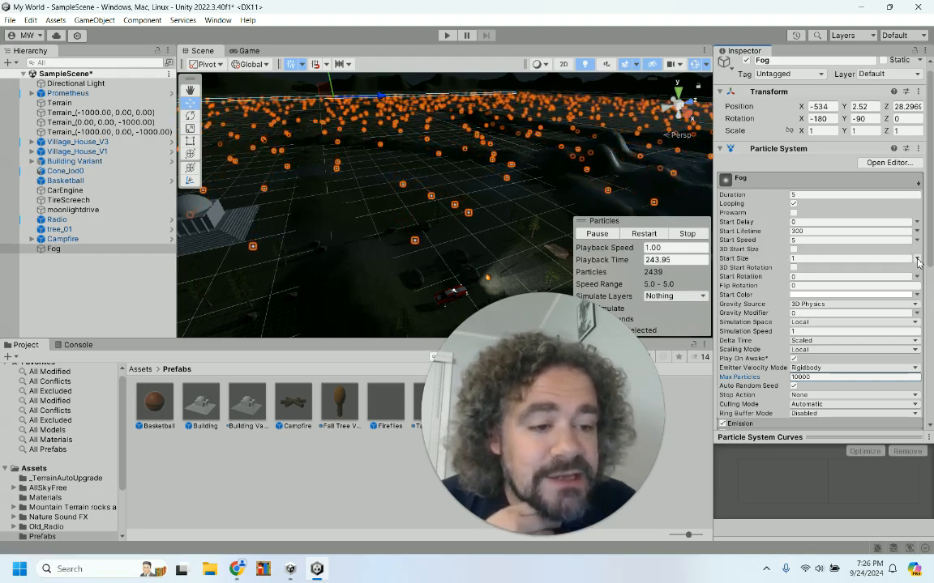
click(916, 260)
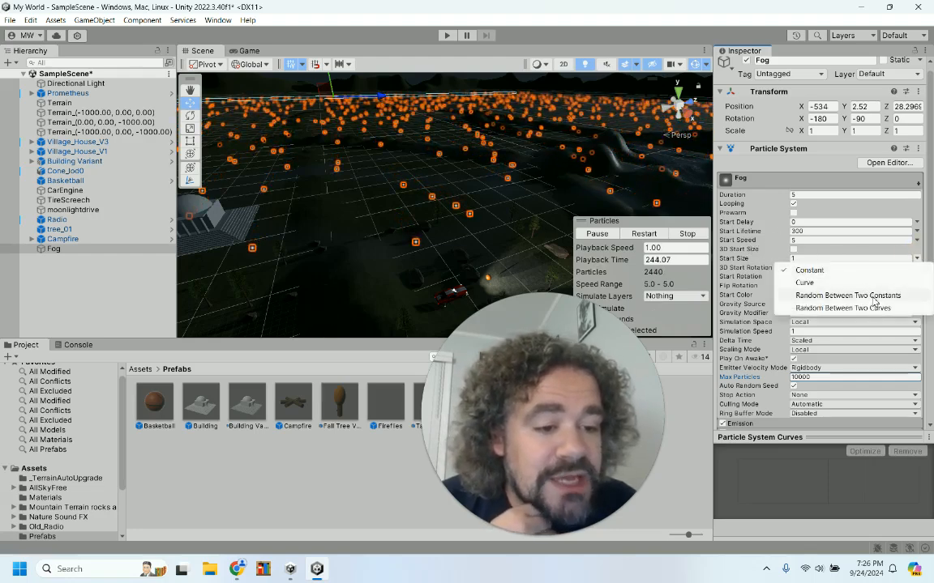
click(847, 296)
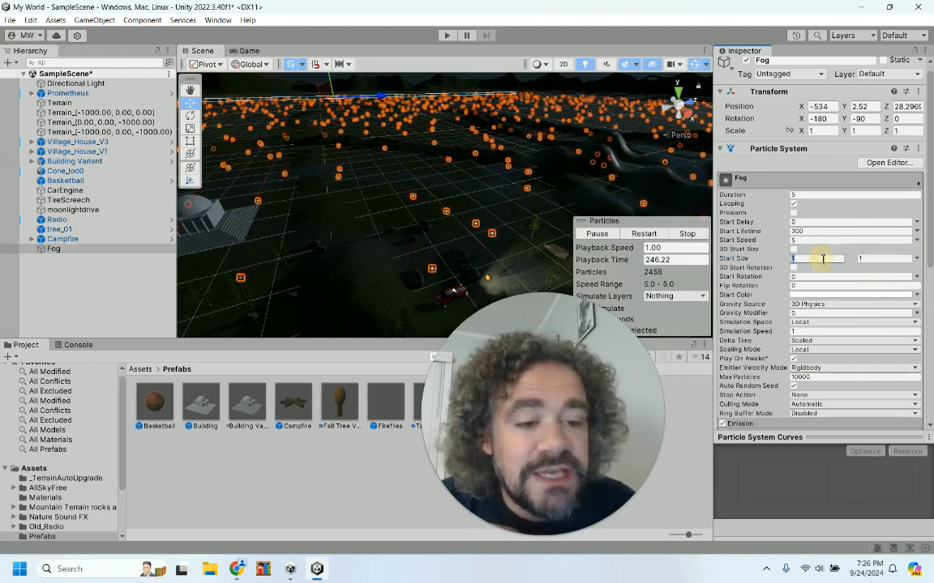
scroll(521, 239, up, 5)
right_drag(499, 215, 452, 156)
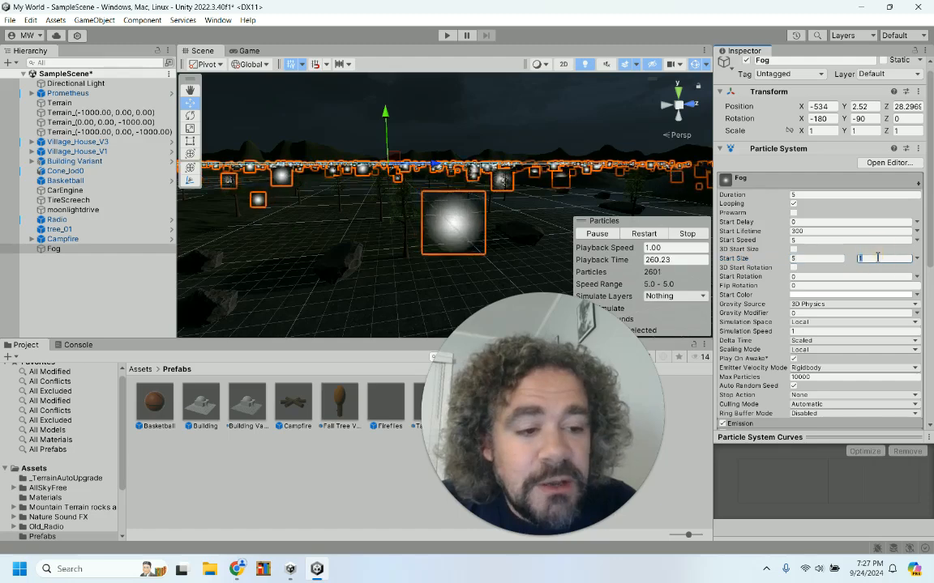
text(0)
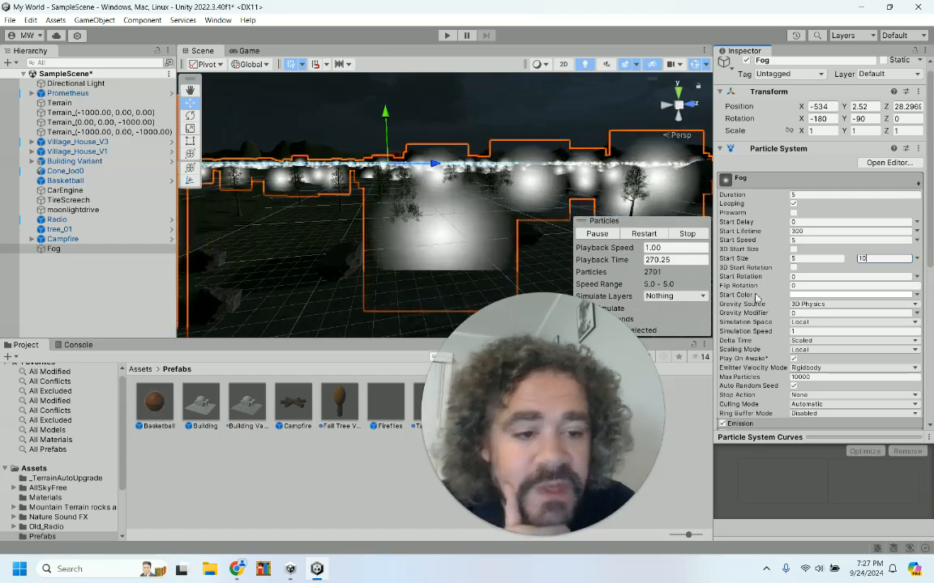
Step: Try an emission Rate over Time of 30 for the Fog particles, and raise it to 100
scroll(757, 295, down, 5)
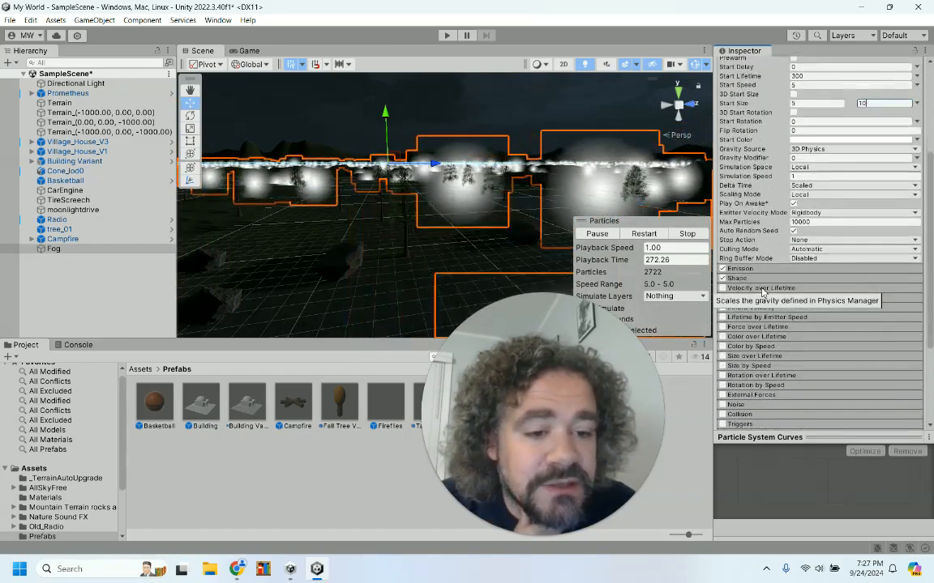
scroll(762, 292, down, 1)
click(739, 252)
click(807, 263)
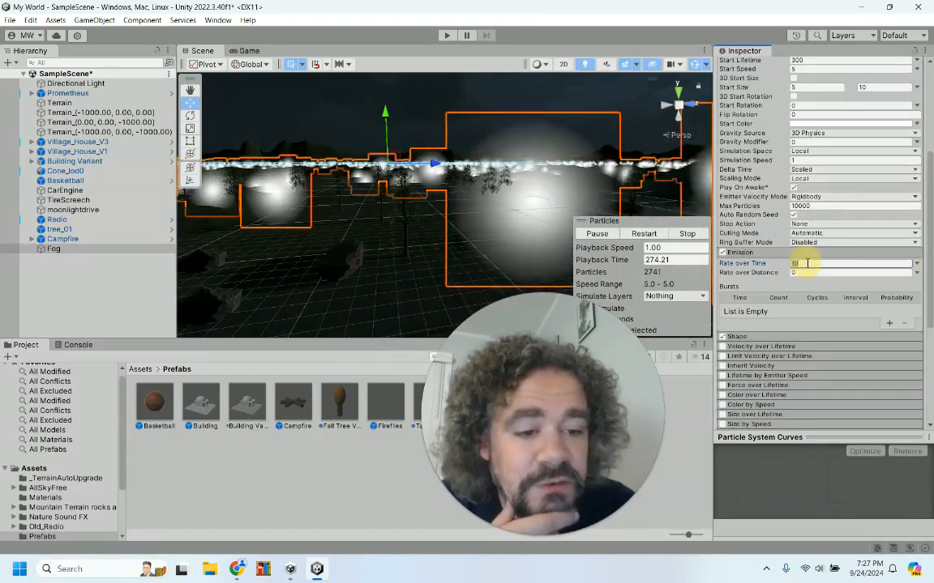
text(3)
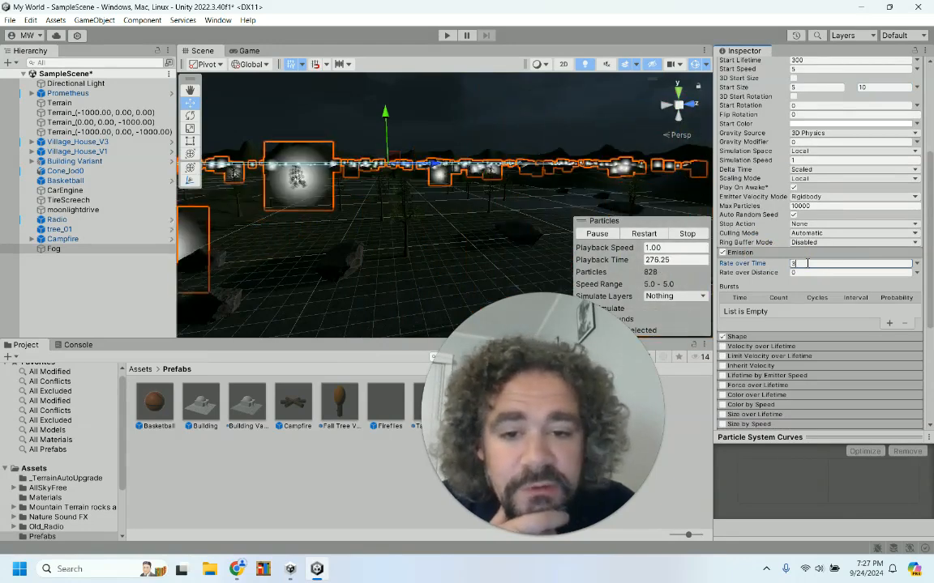
text(0)
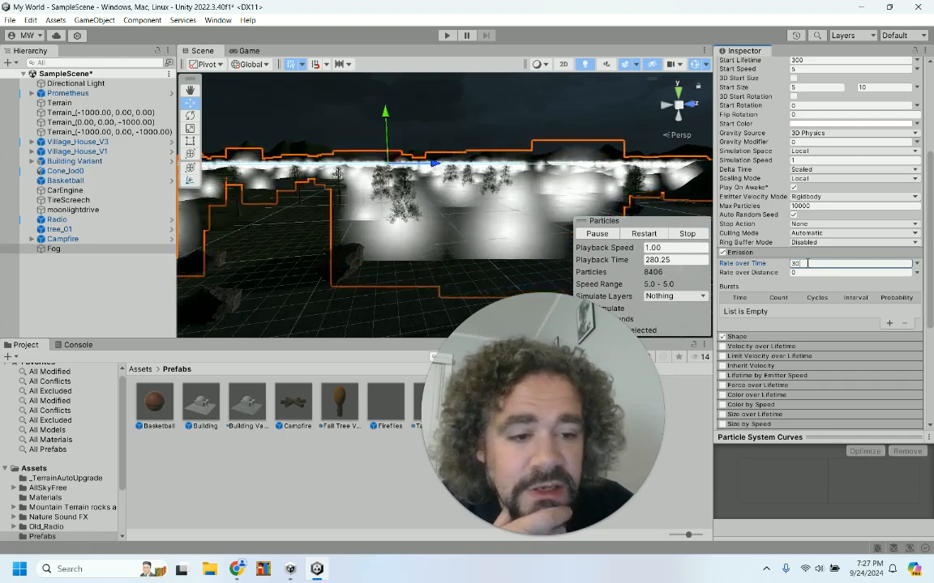
key(BackSpace)
key(BackSpace)
text(100)
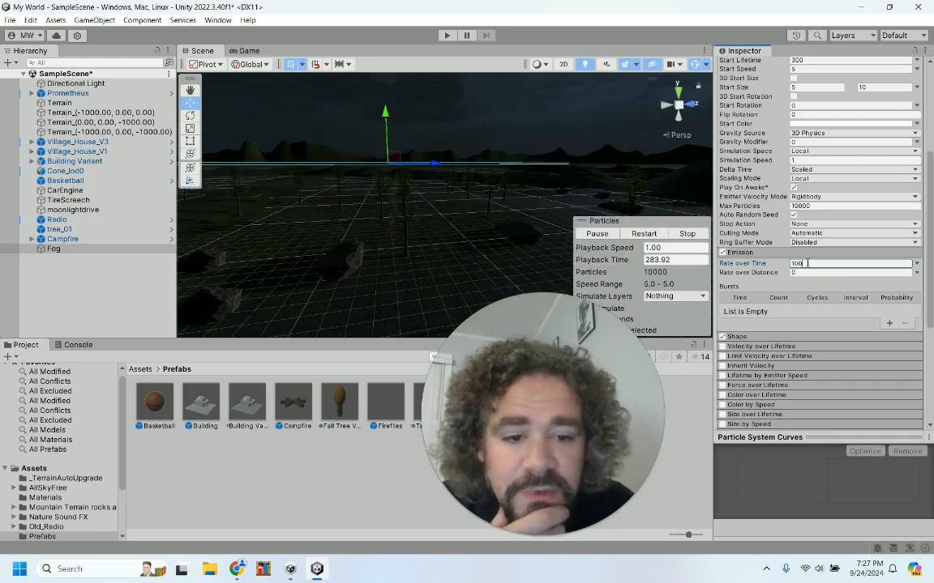
Step: Check the terrain coverage from above and set Max Particles of the Fog particle system to 100000
scroll(507, 213, down, 7)
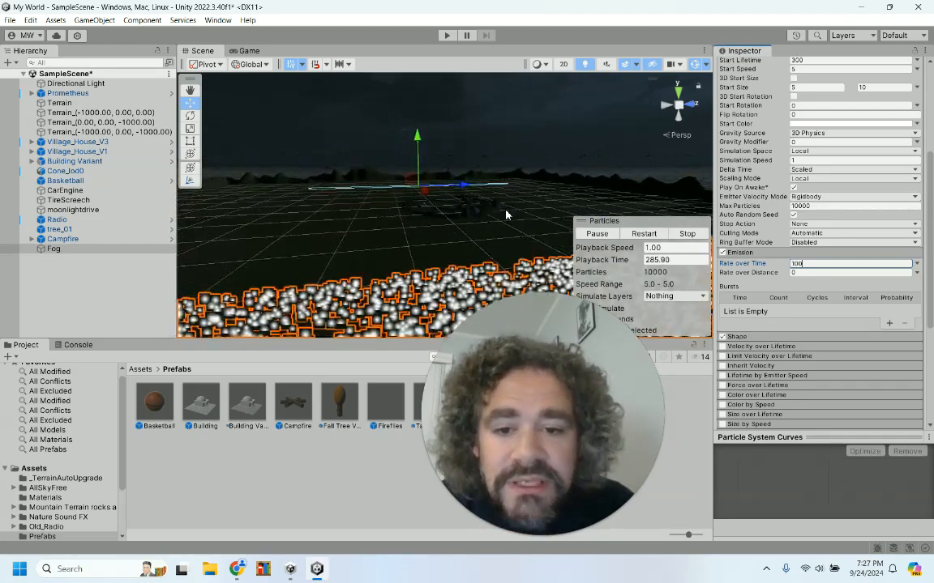
alt+drag(379, 239, 515, 248)
scroll(498, 228, down, 5)
scroll(498, 228, up, 3)
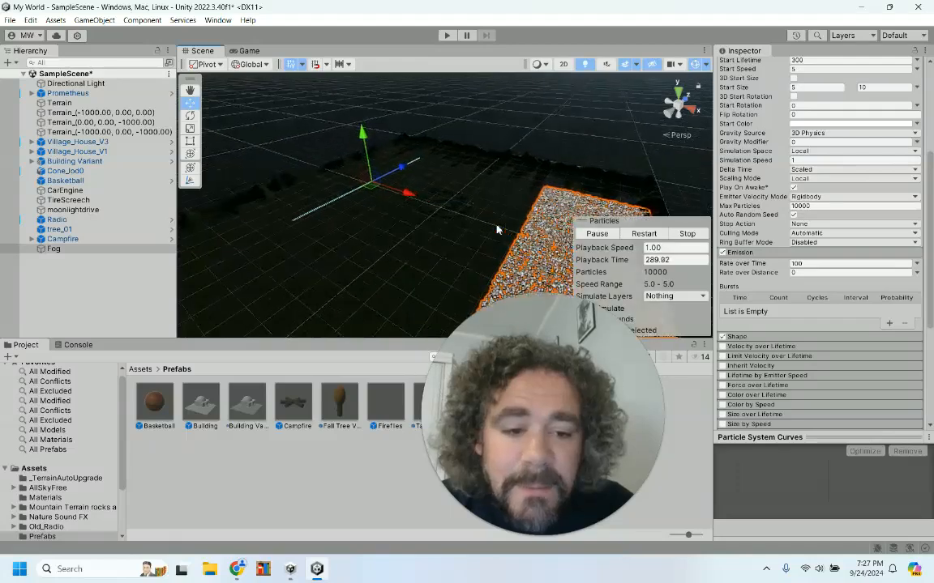
click(816, 207)
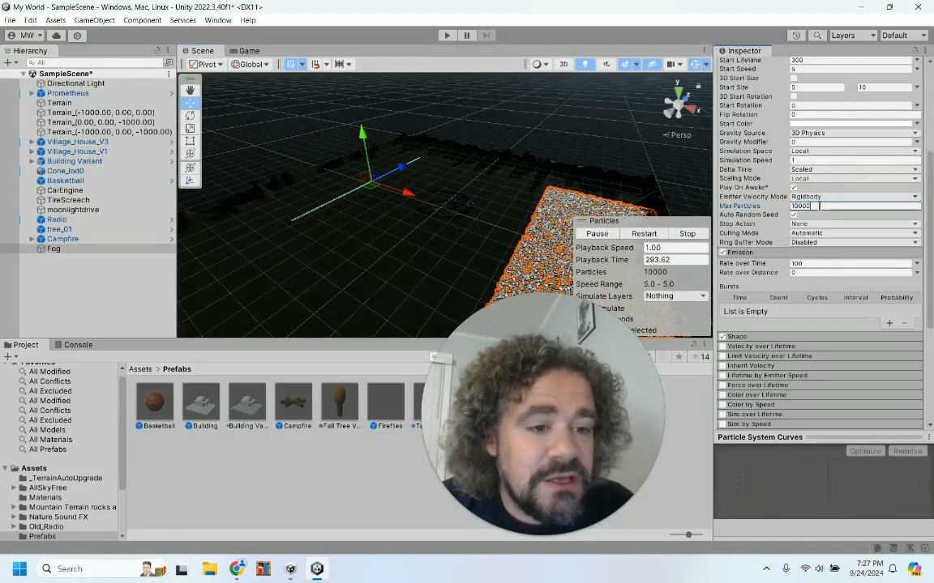
text(0)
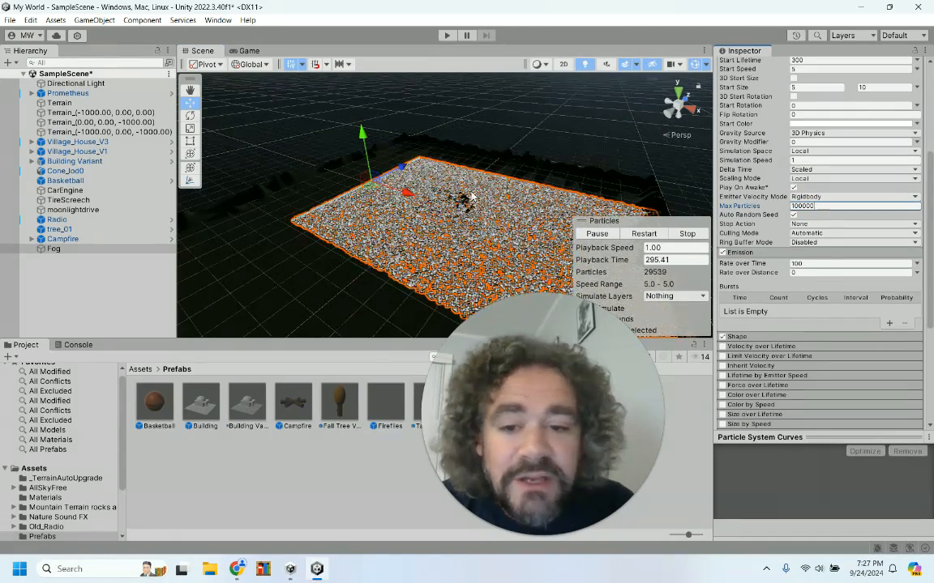
Step: Enable Prewarm on the Fog particle system, play-testing the scene before and after the change
click(447, 35)
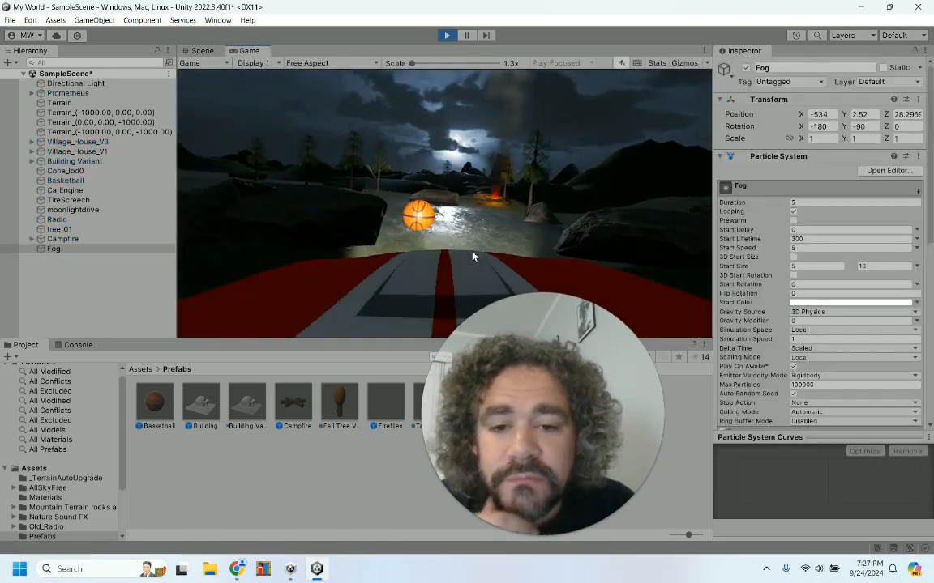
click(447, 35)
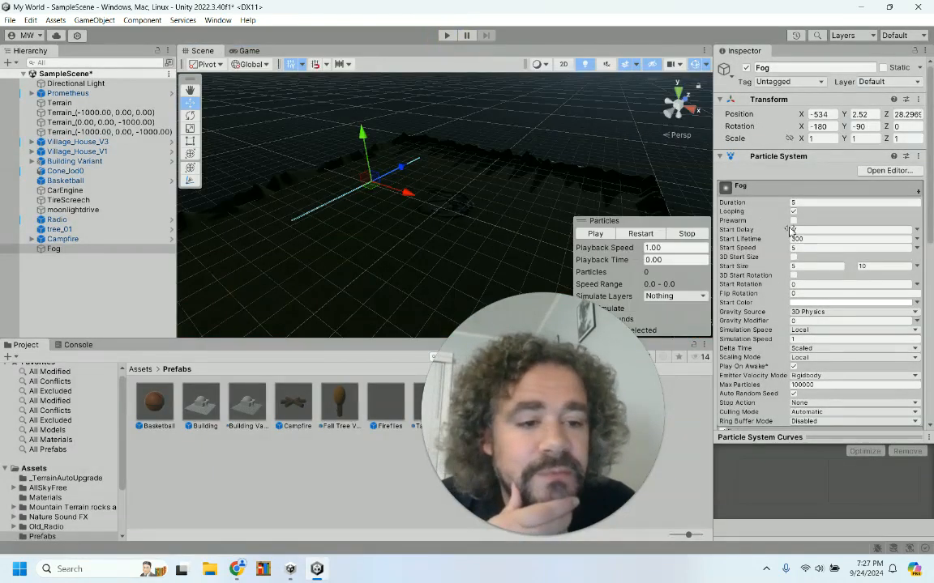
click(447, 35)
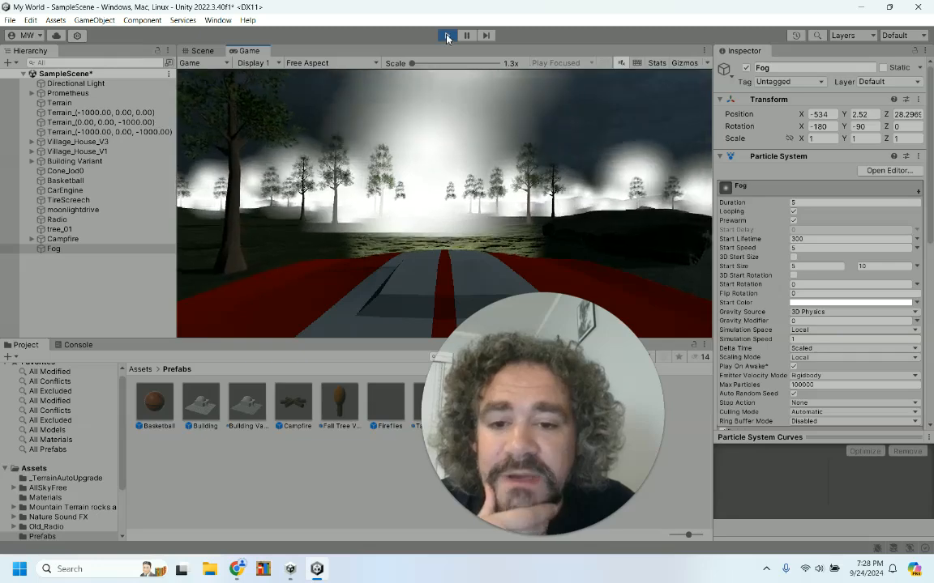
click(447, 36)
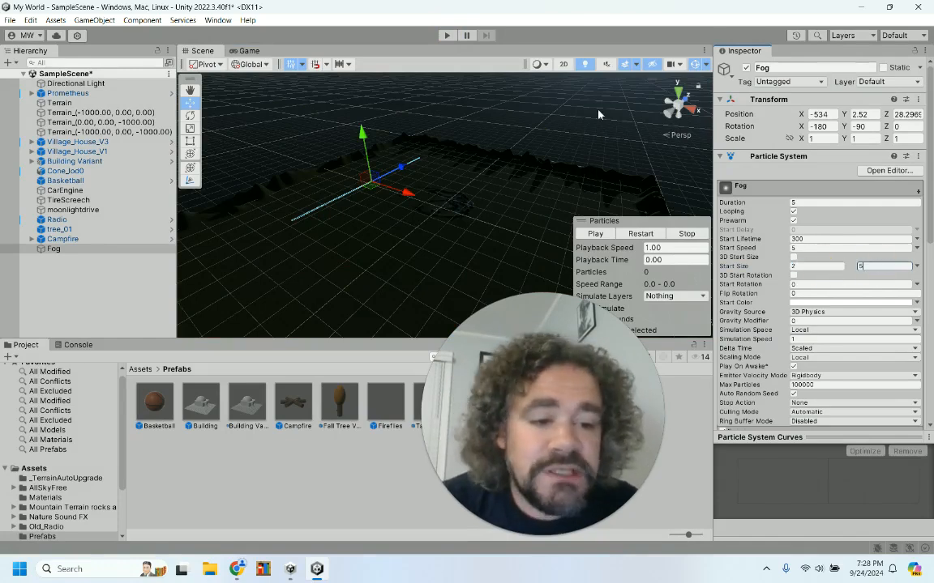
Step: Play-test the fog with Start Size 2 to 5, set the range to 3 and 7, and test it again
click(447, 35)
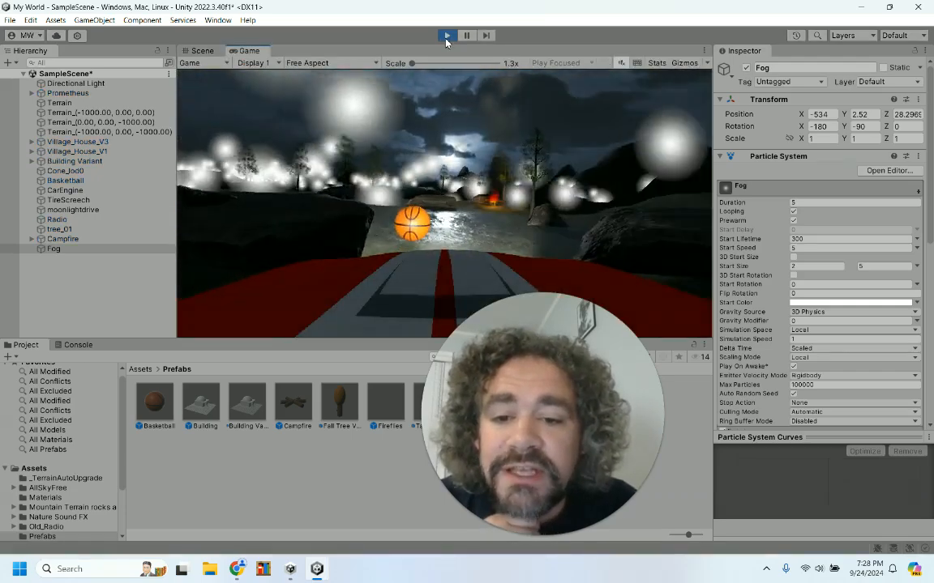
click(446, 36)
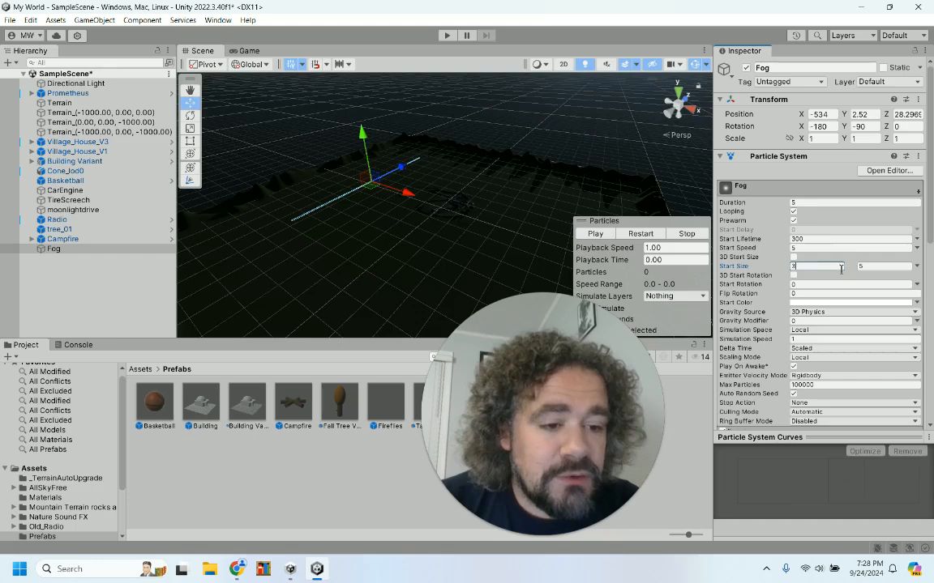
click(871, 268)
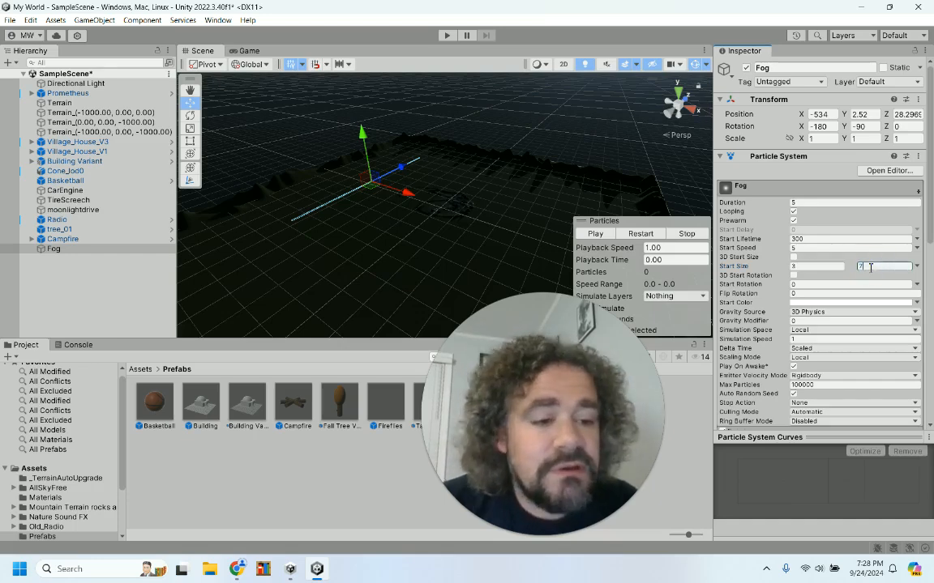
click(448, 36)
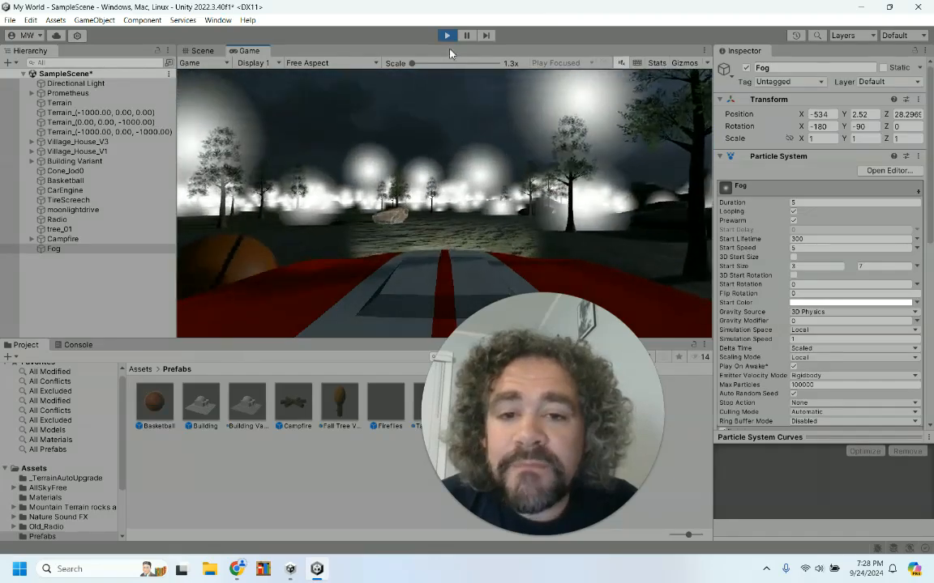
click(448, 36)
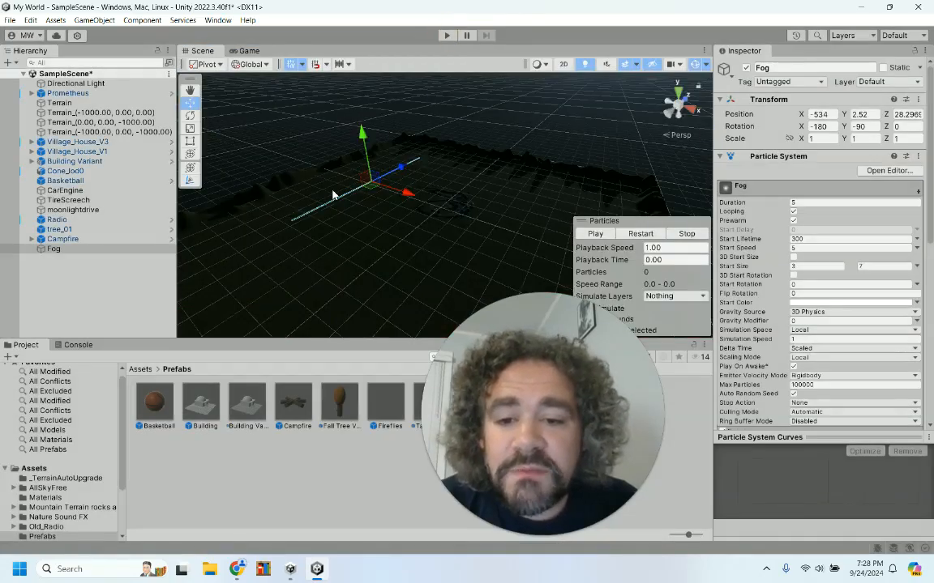
Step: Set the Y scale of the Fog emitter's box shape to 2
scroll(332, 195, up, 10)
key(f)
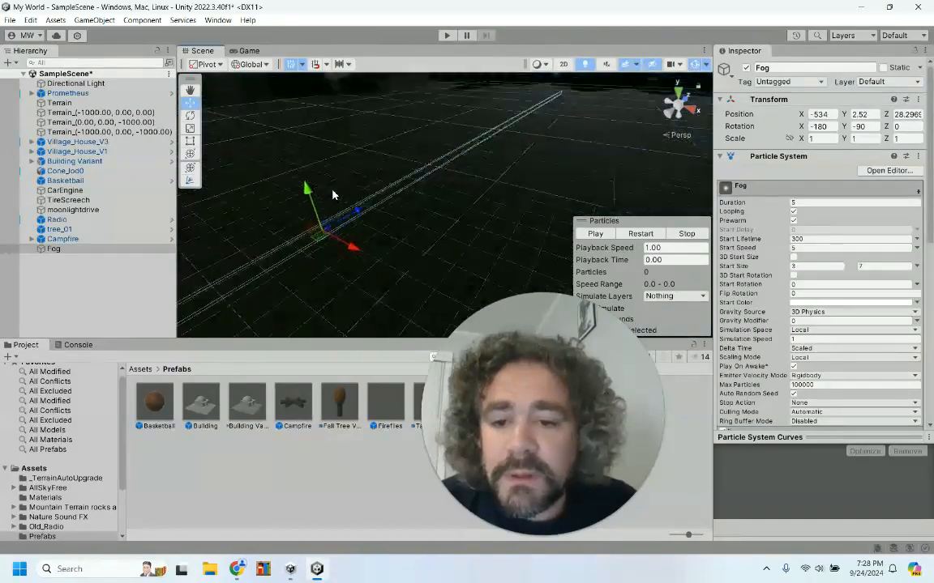
scroll(333, 194, down, 6)
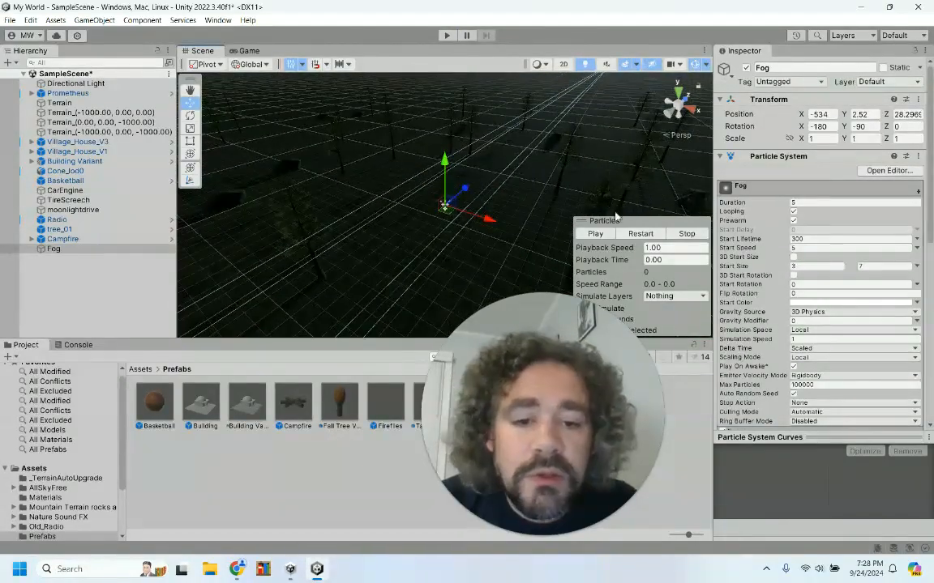
scroll(739, 348, down, 10)
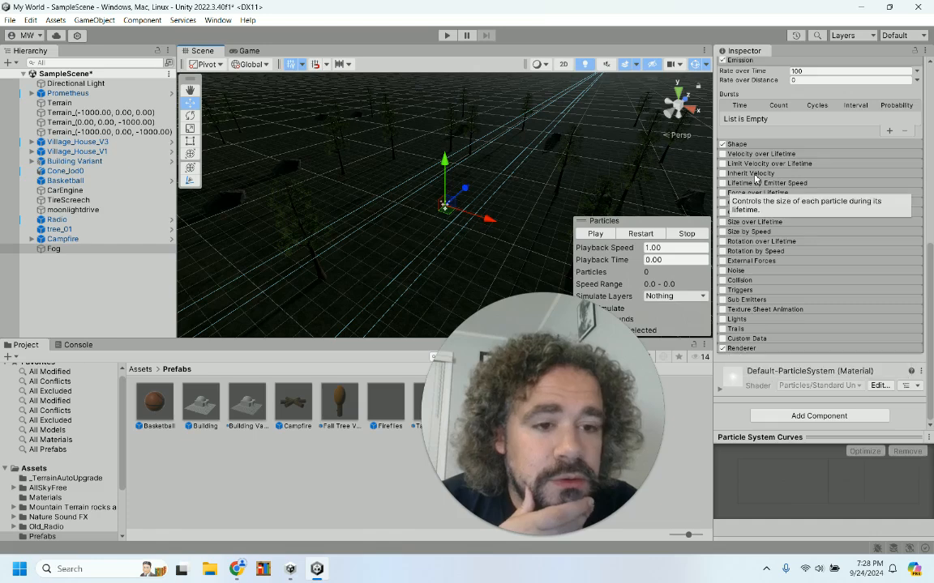
click(762, 145)
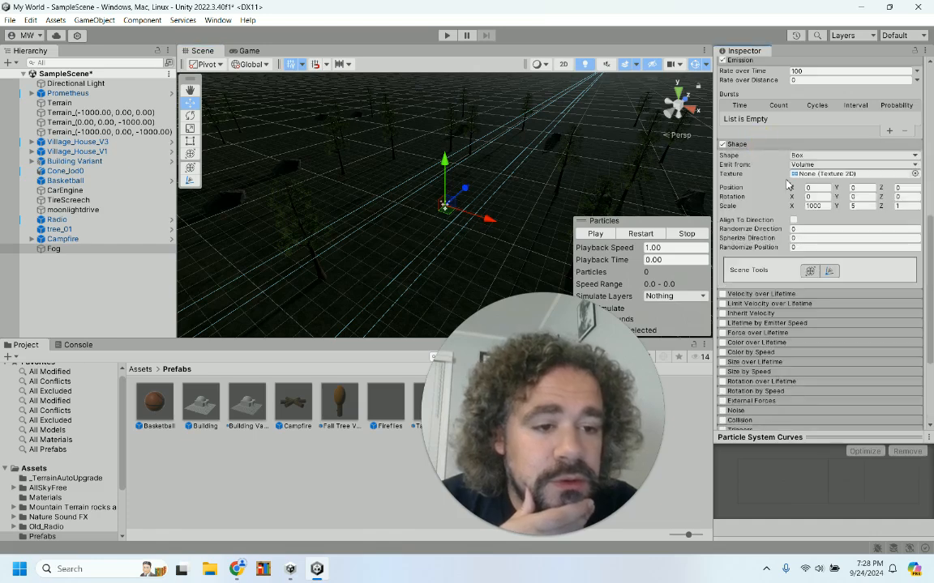
click(868, 207)
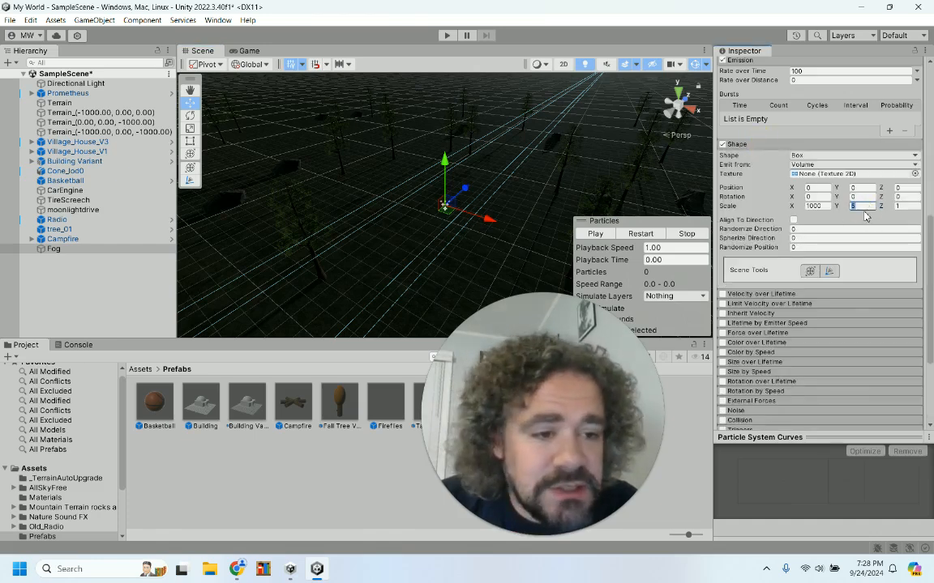
text(2)
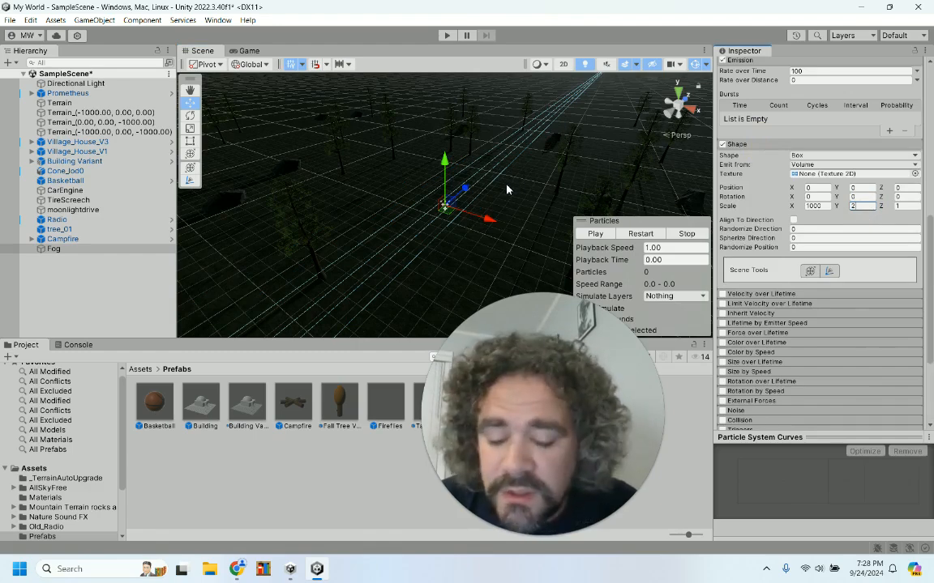
Step: Lower the Fog emitter to a Y position of about 0.95, close to the ground, and play-test the scene
alt+drag(511, 215, 597, 106)
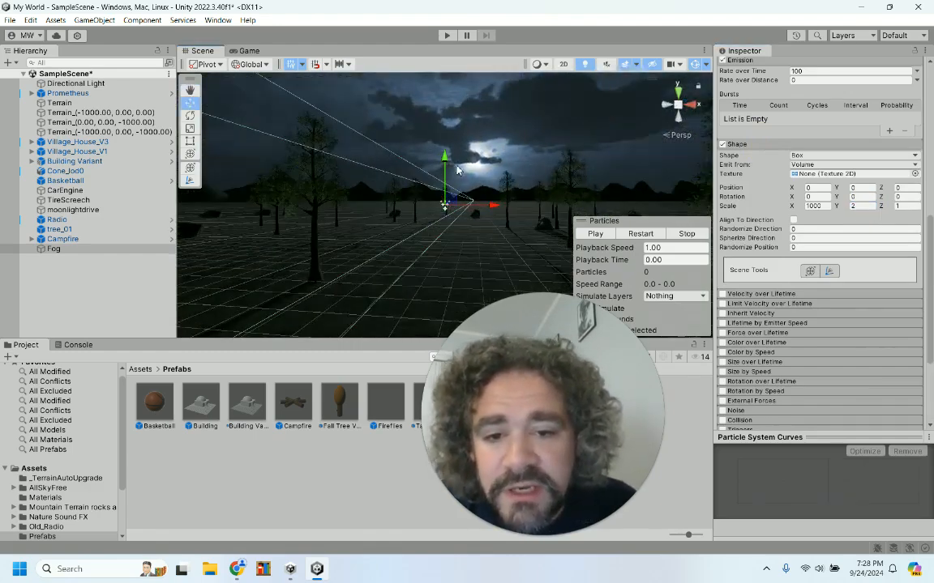
drag(446, 162, 452, 171)
alt+drag(475, 238, 494, 199)
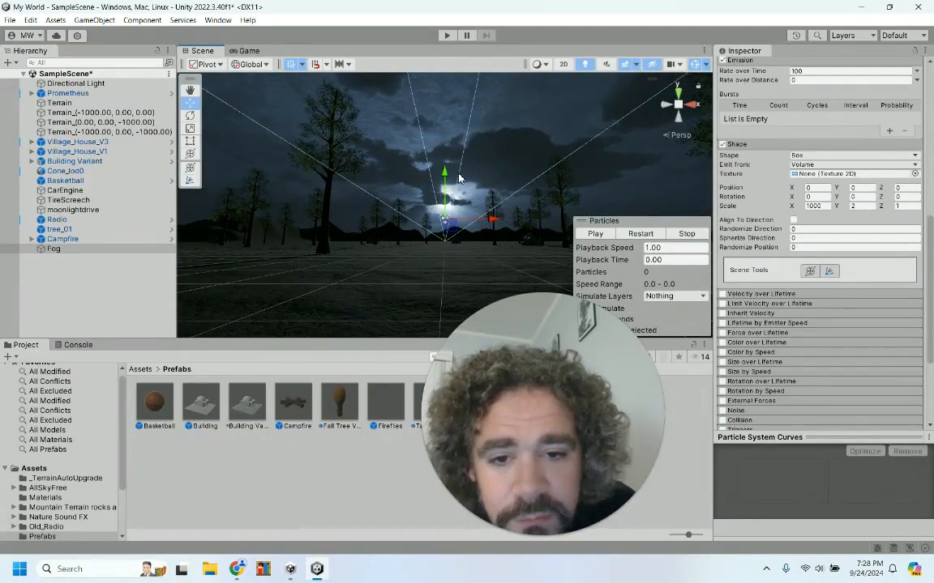
alt+drag(444, 176, 412, 296)
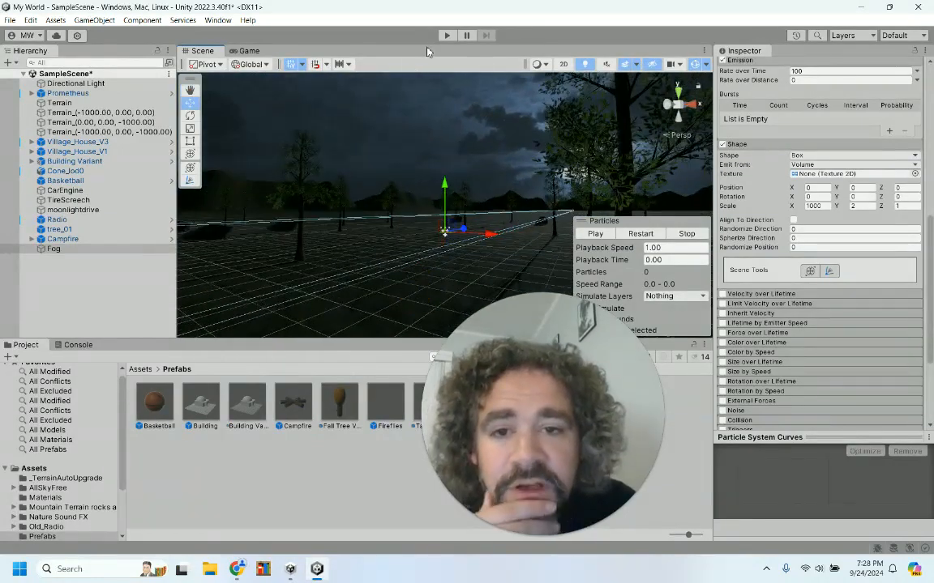
click(445, 36)
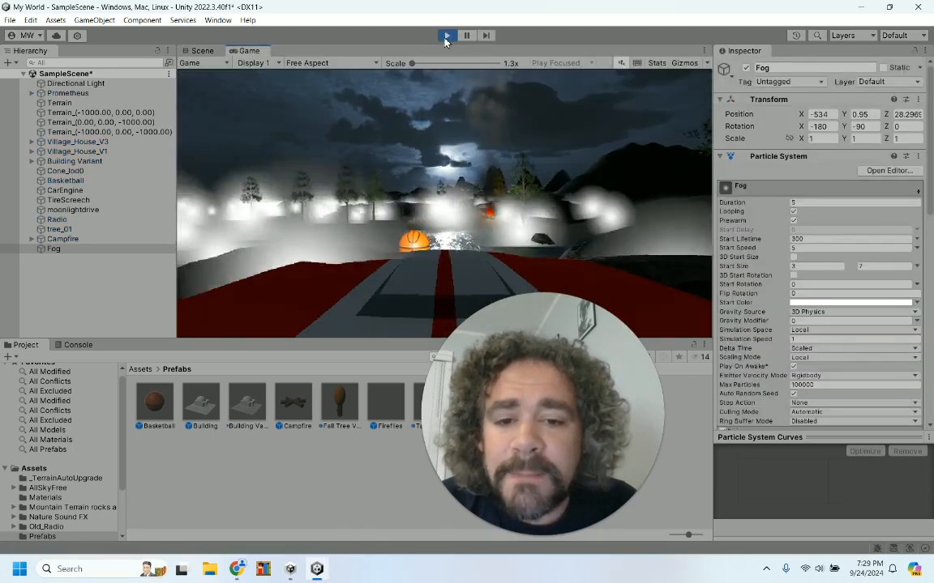
Step: Drive the car forward and turn it through the scene to inspect the fog, and stop the playtest
key(w)
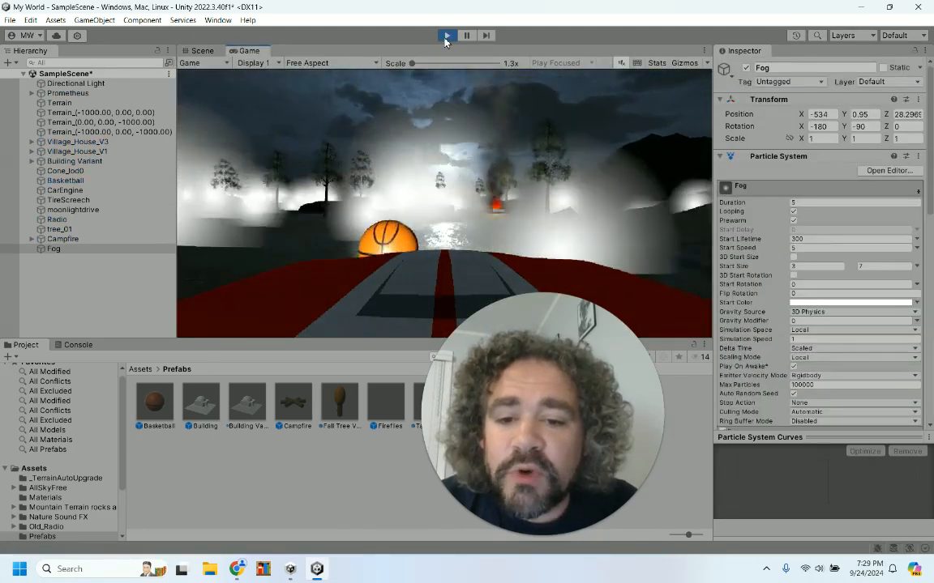
key(a)
key(a)
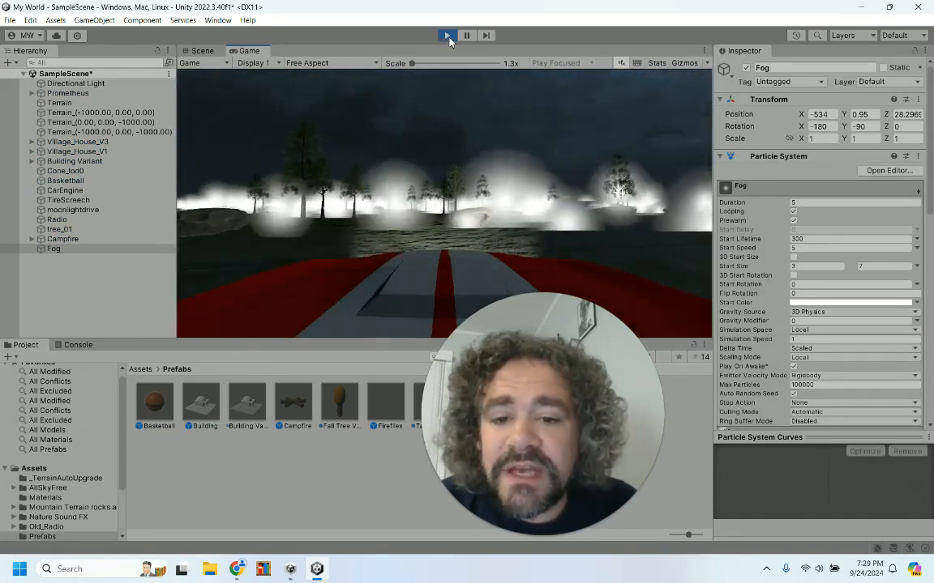
click(454, 37)
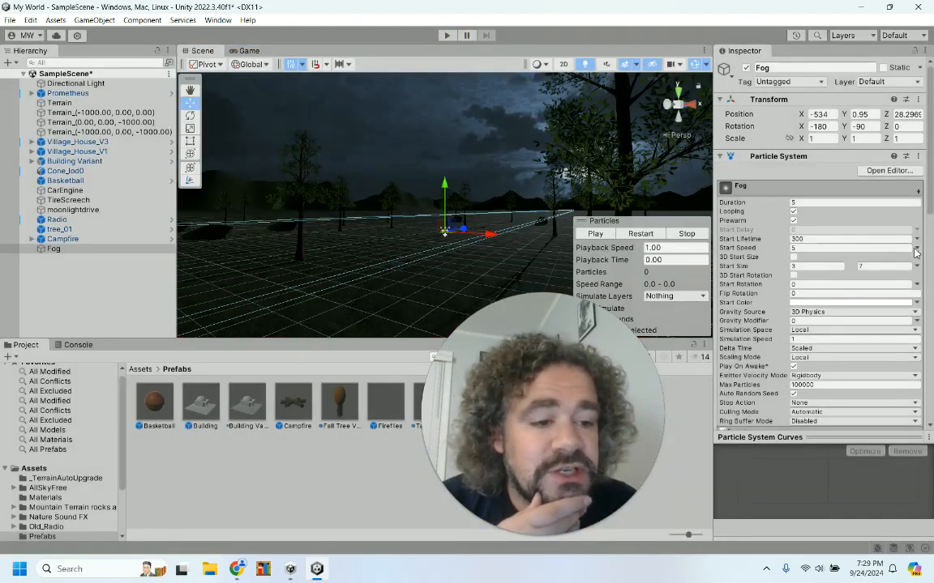
Step: Give the fog particles a two-value Start Speed range of 1 to 2 and check it with a short playtest
click(916, 248)
click(848, 285)
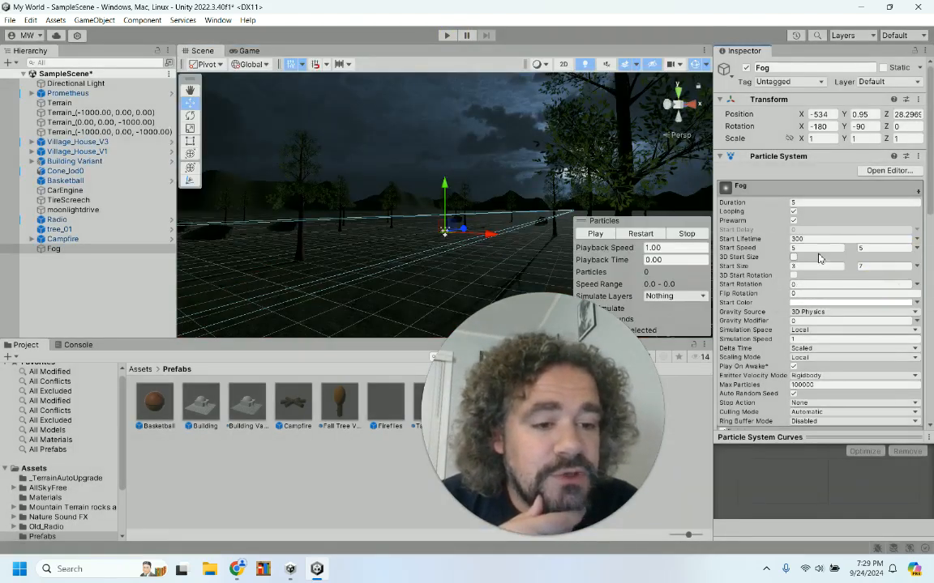
text(1)
click(886, 248)
text(2)
click(447, 36)
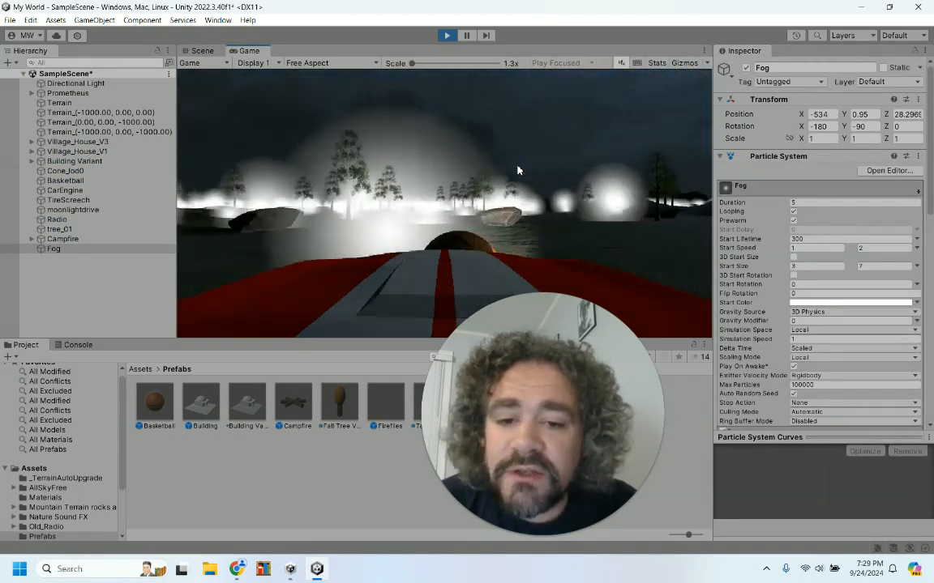
click(446, 34)
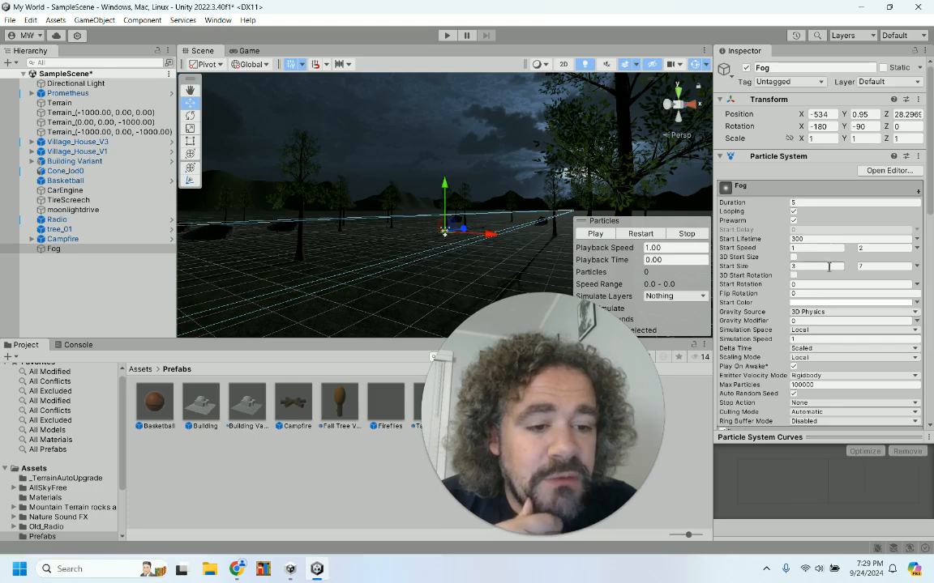
Step: Set the fog's Start Size range to 5 and 10, and drive through the scene in a playtest to check it
click(881, 267)
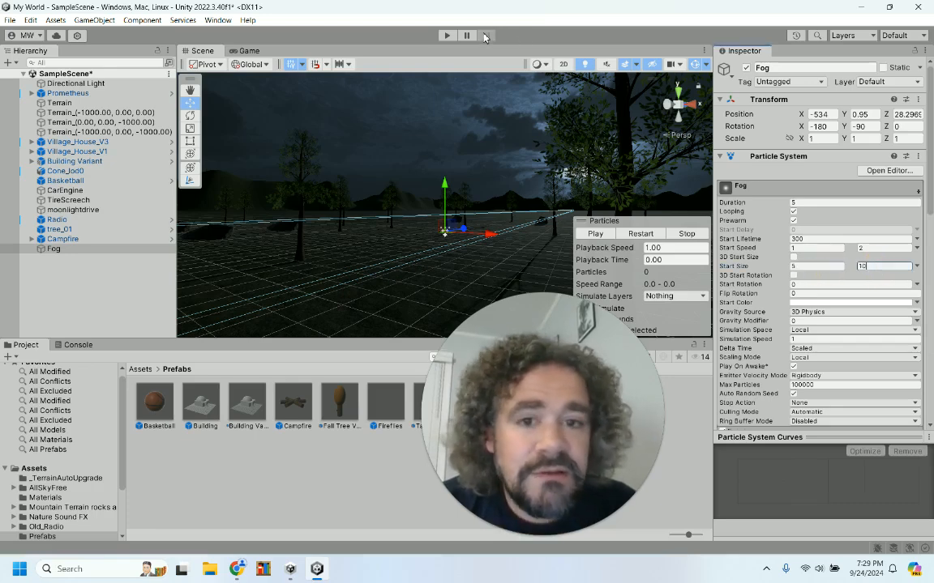
click(448, 35)
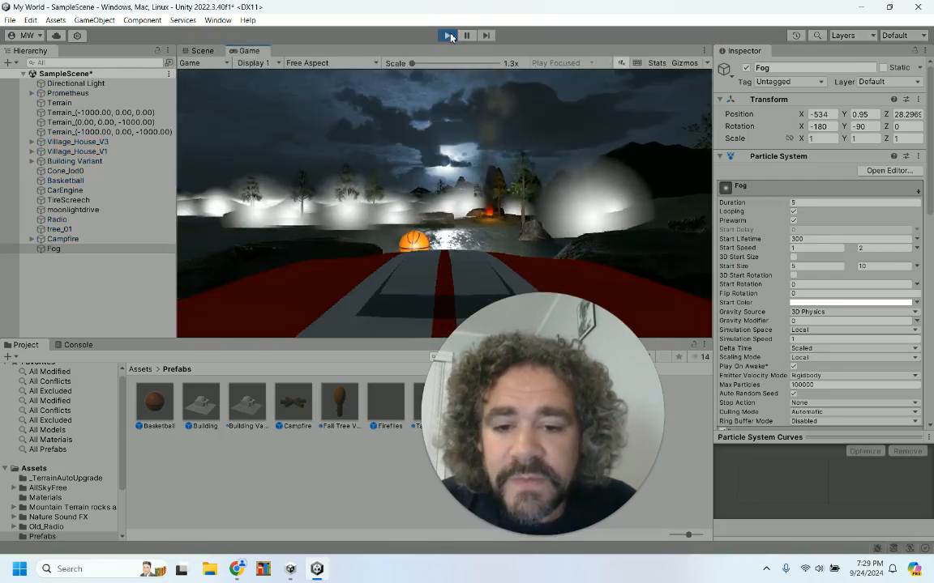
key(w)
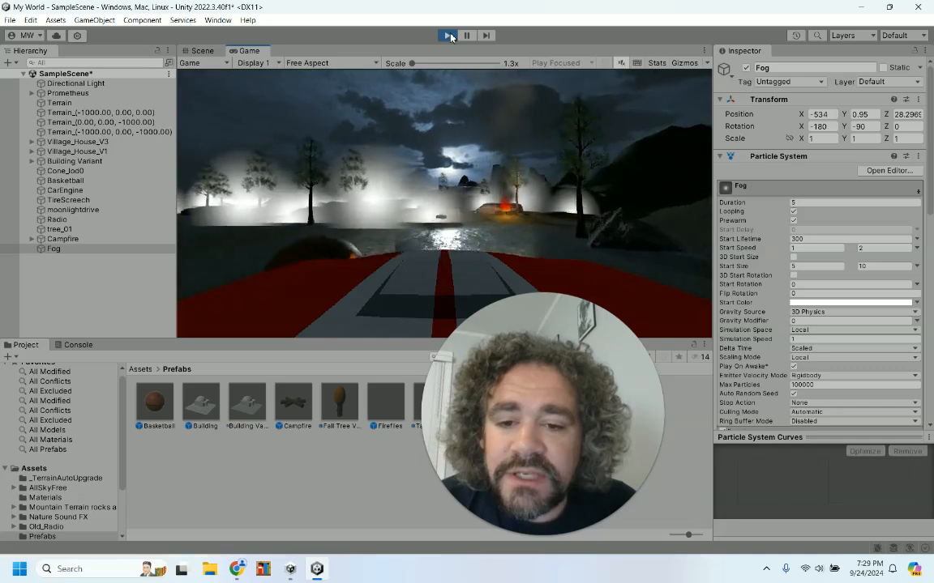
key(a)
key(w)
key(a)
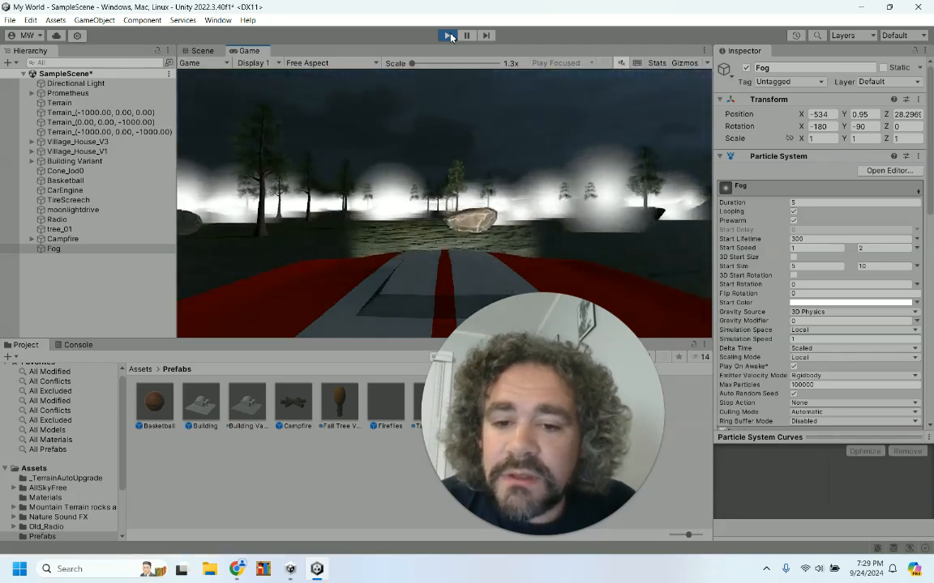
key(w)
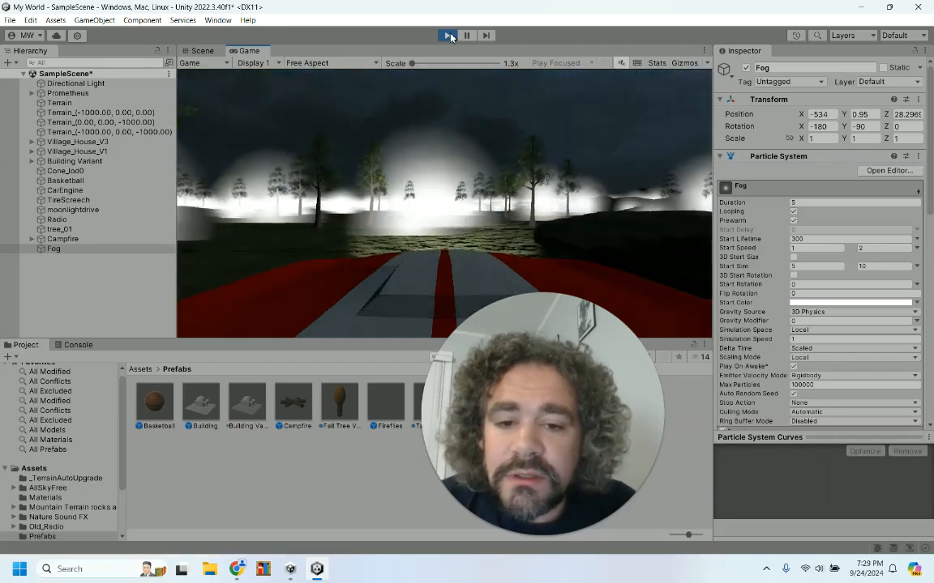
click(448, 35)
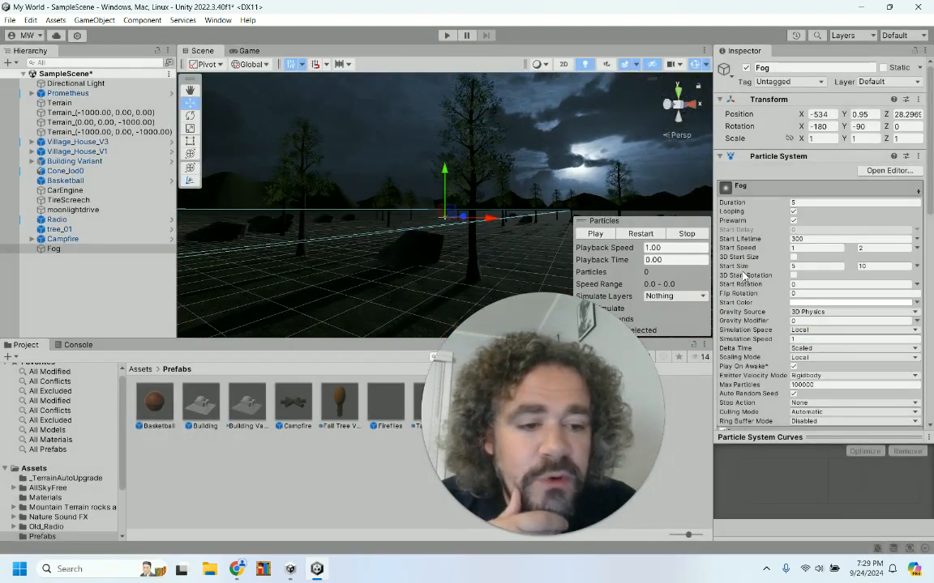
Step: Set the fog's emission Rate over Time to 200 and check it in the particle preview and a playtest
alt+drag(531, 212, 594, 266)
click(598, 234)
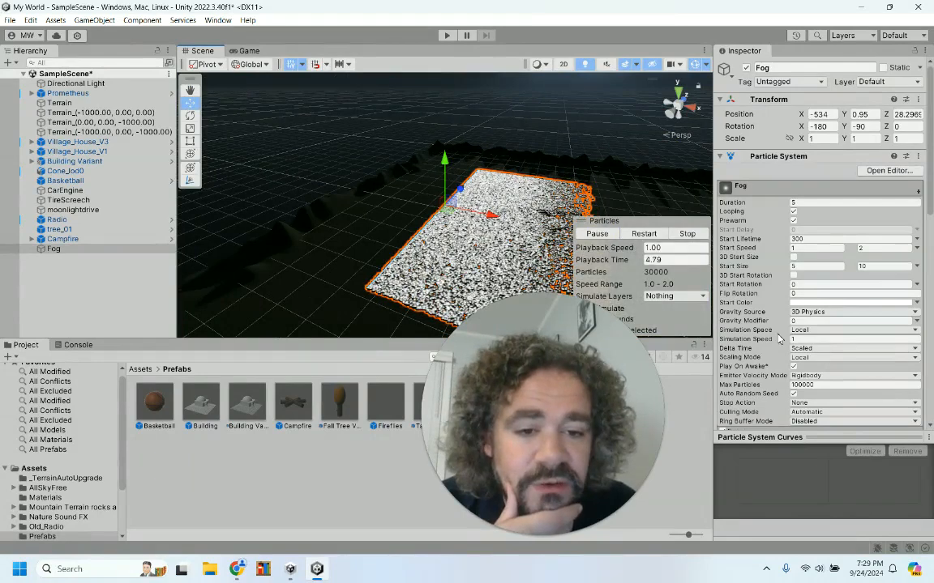
scroll(778, 339, down, 5)
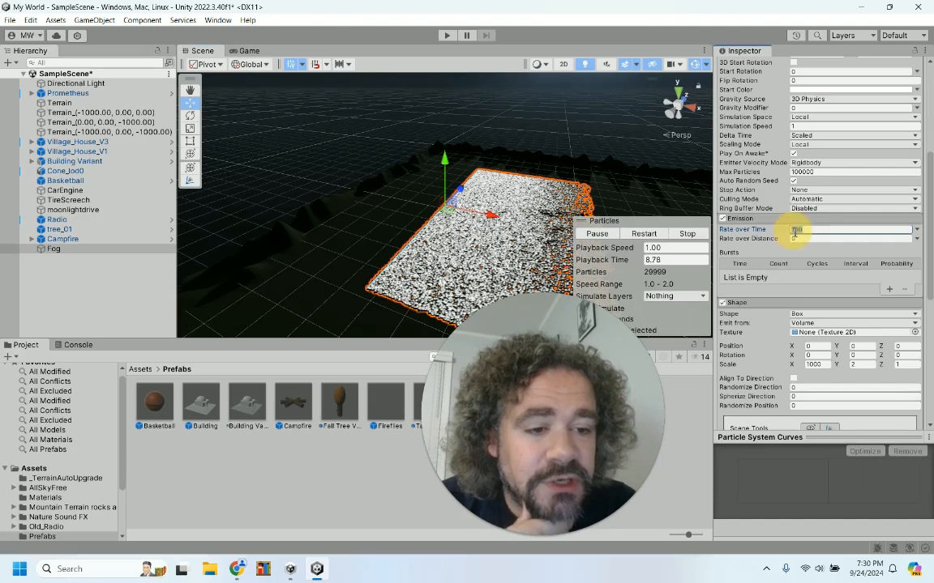
click(796, 231)
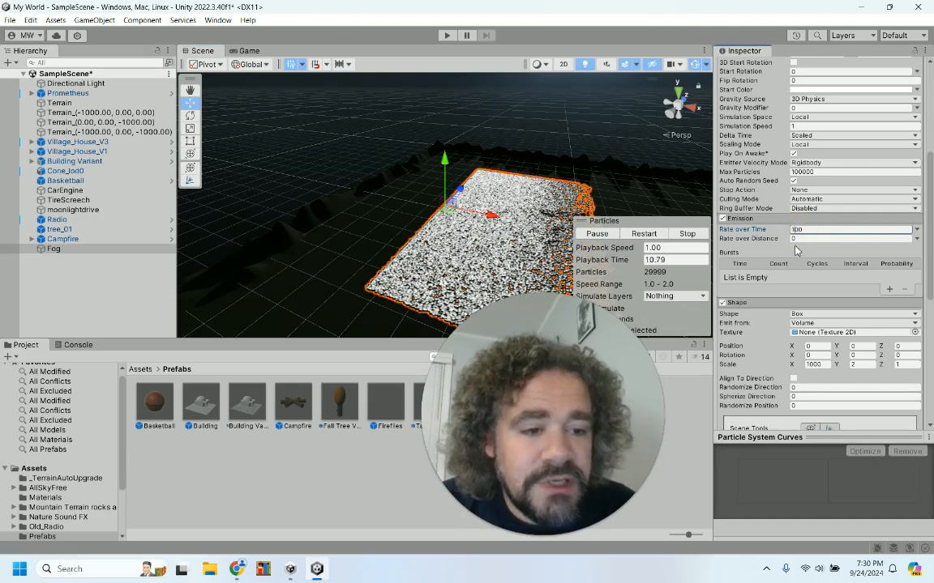
key(BackSpace)
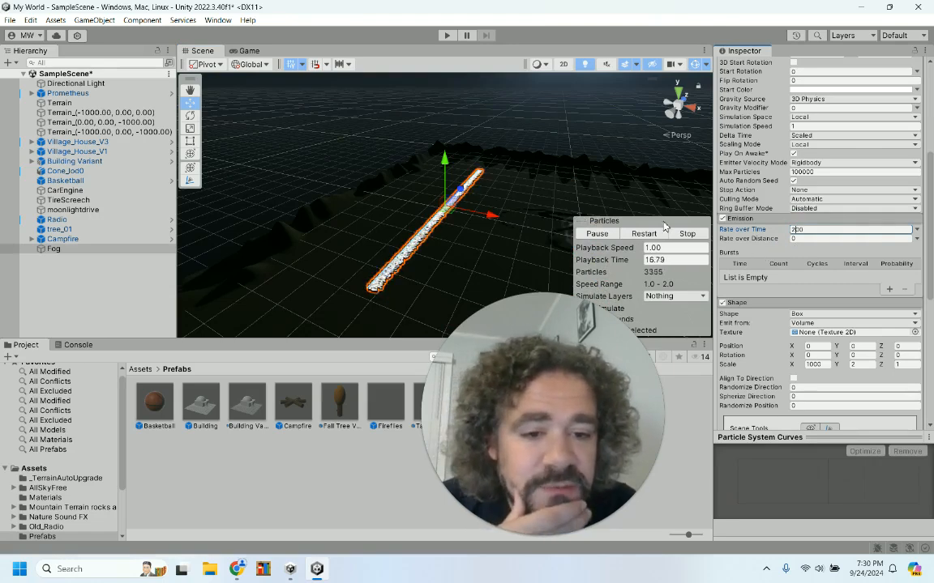
click(610, 234)
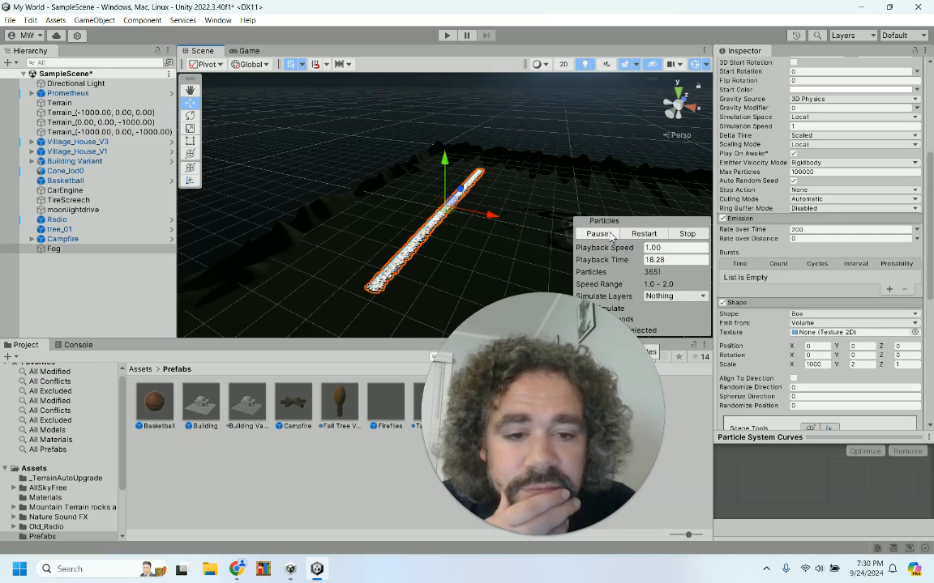
click(634, 234)
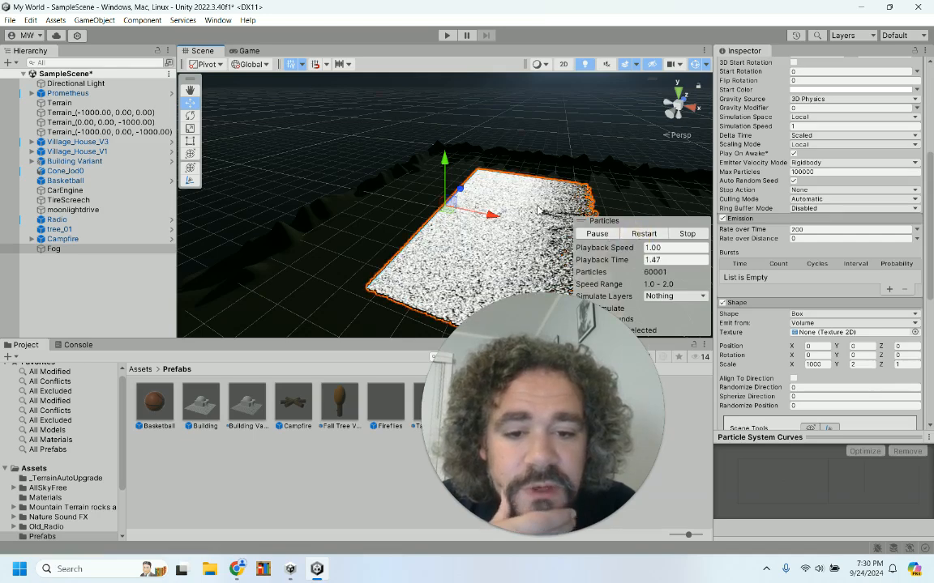
click(446, 34)
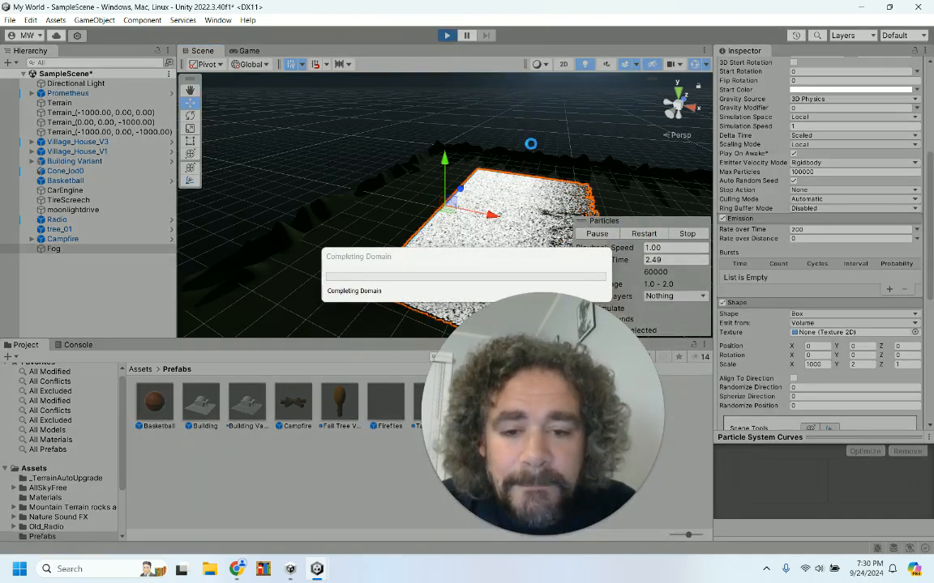
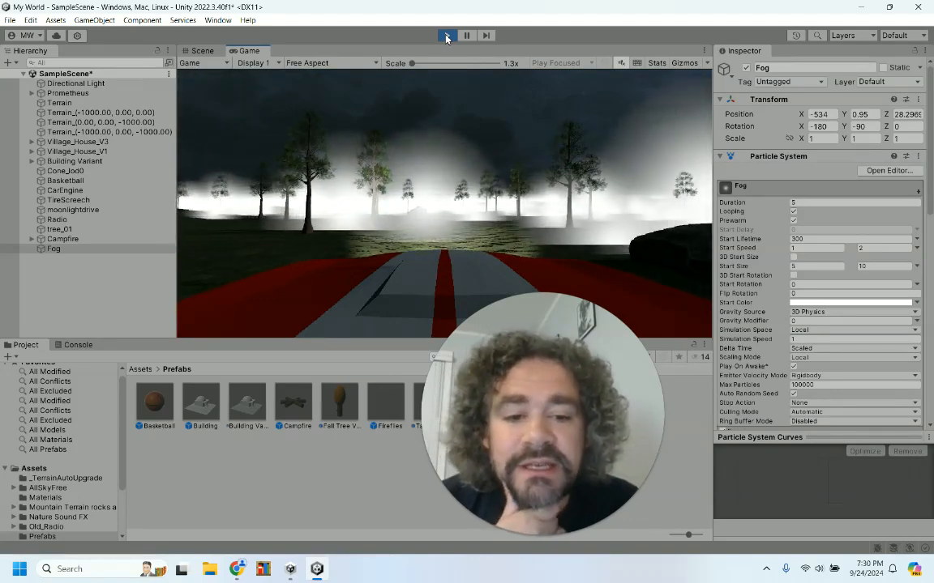
click(445, 35)
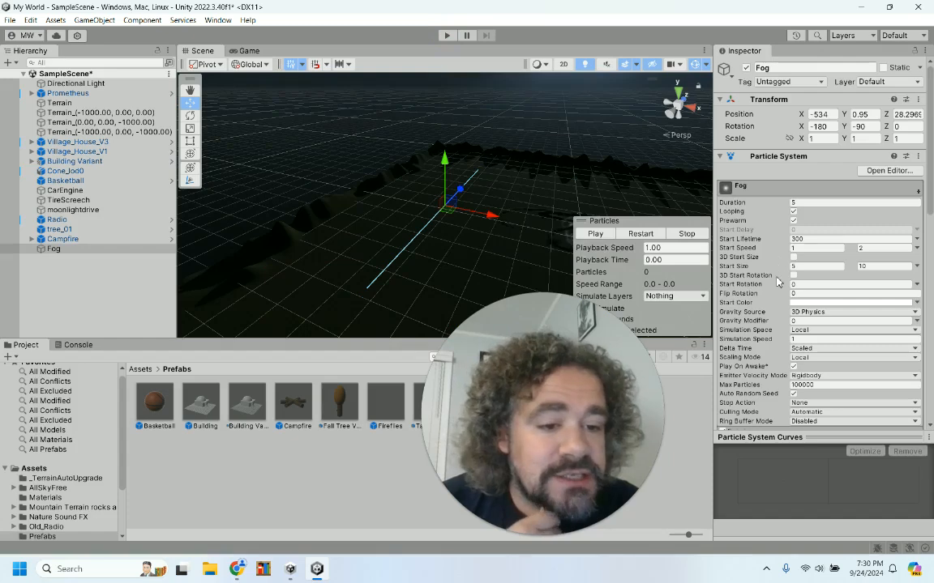
Step: Set the fog's Start Color to semi-transparent grey B6B1B1 with alpha 110 and check it in a playtest
scroll(776, 280, down, 3)
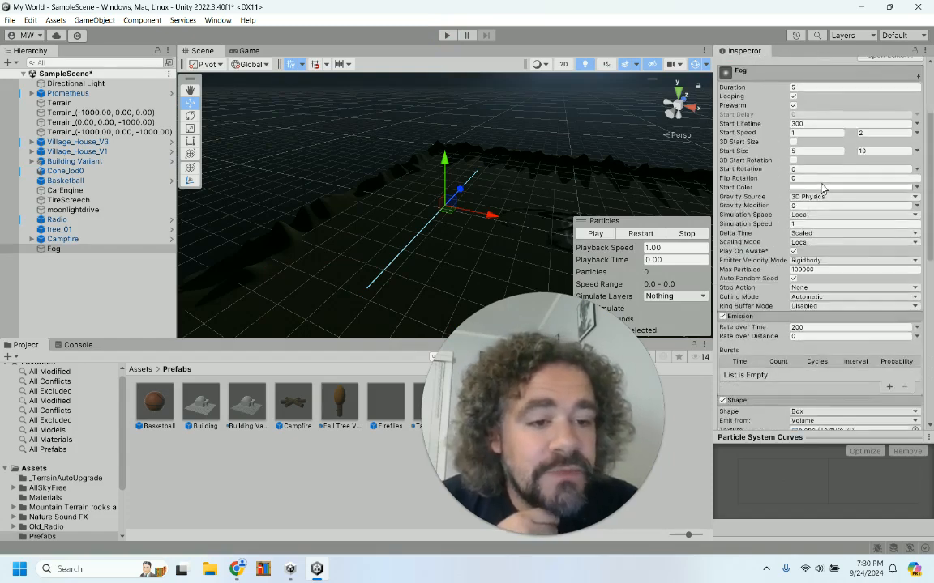
click(822, 187)
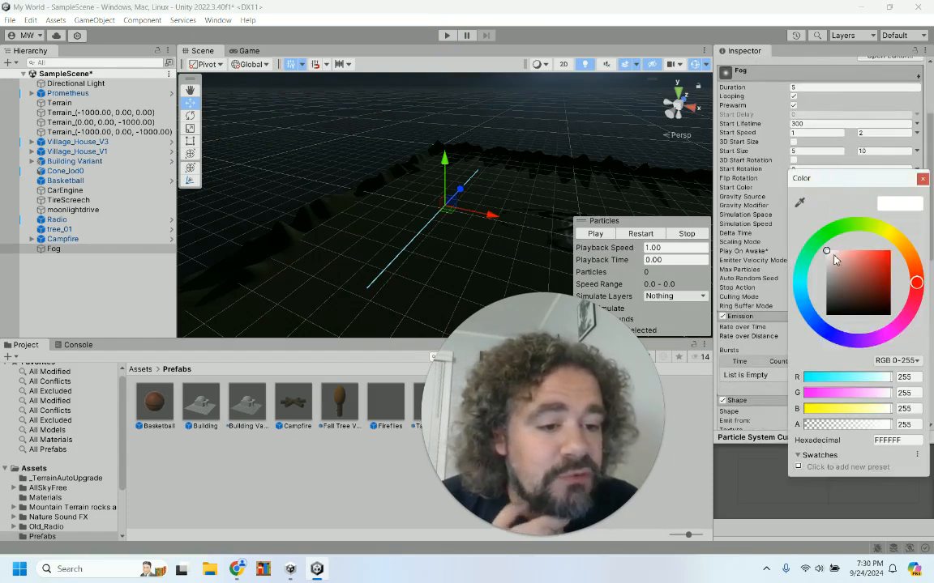
click(828, 273)
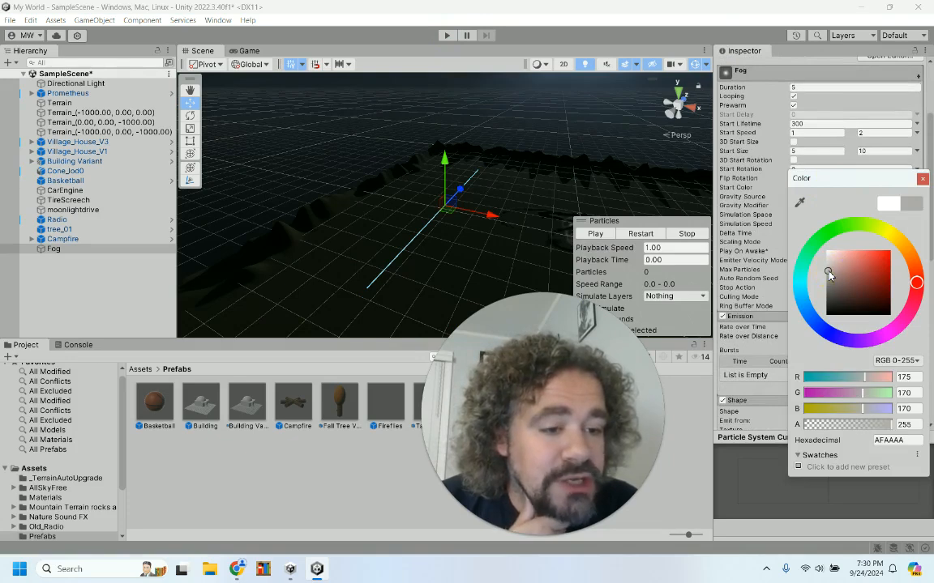
click(828, 272)
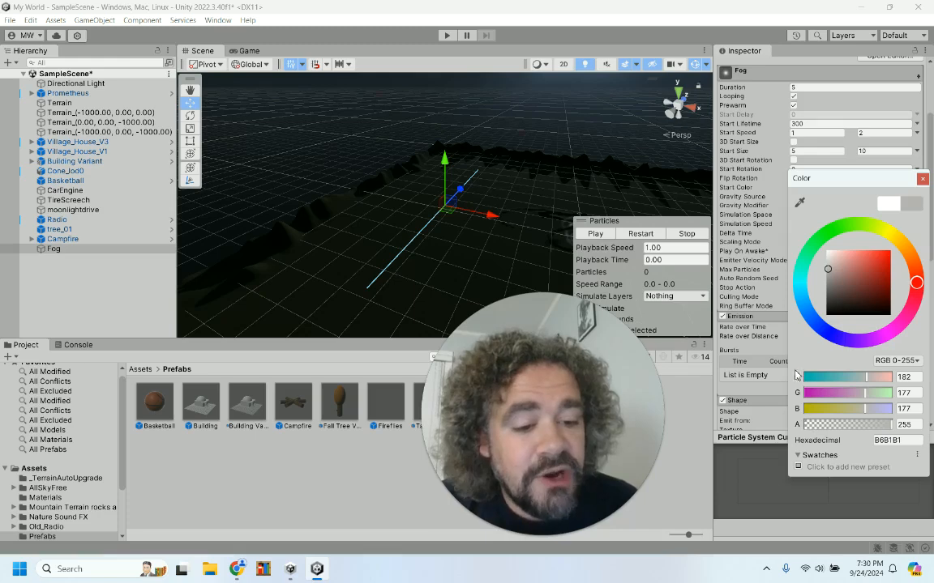
drag(888, 427, 864, 427)
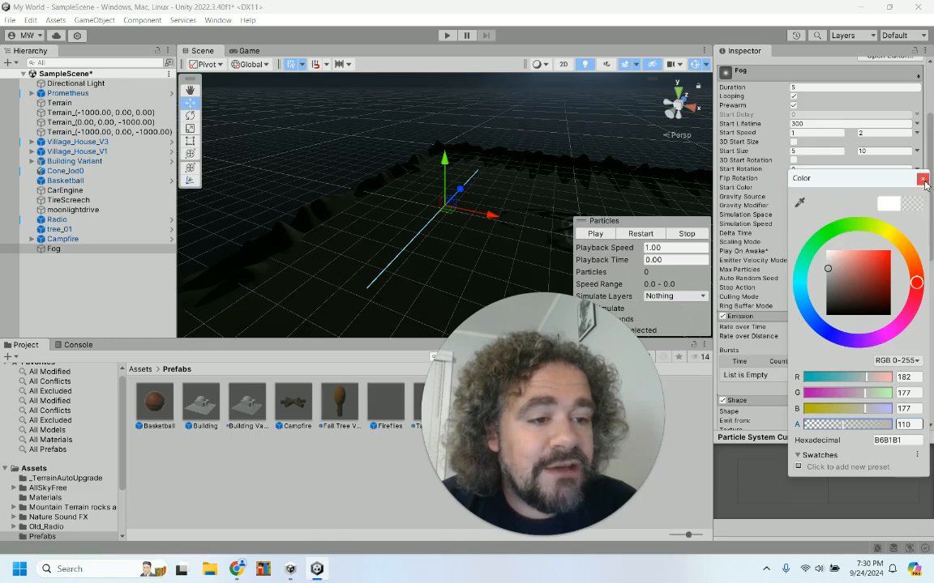
click(922, 179)
click(447, 35)
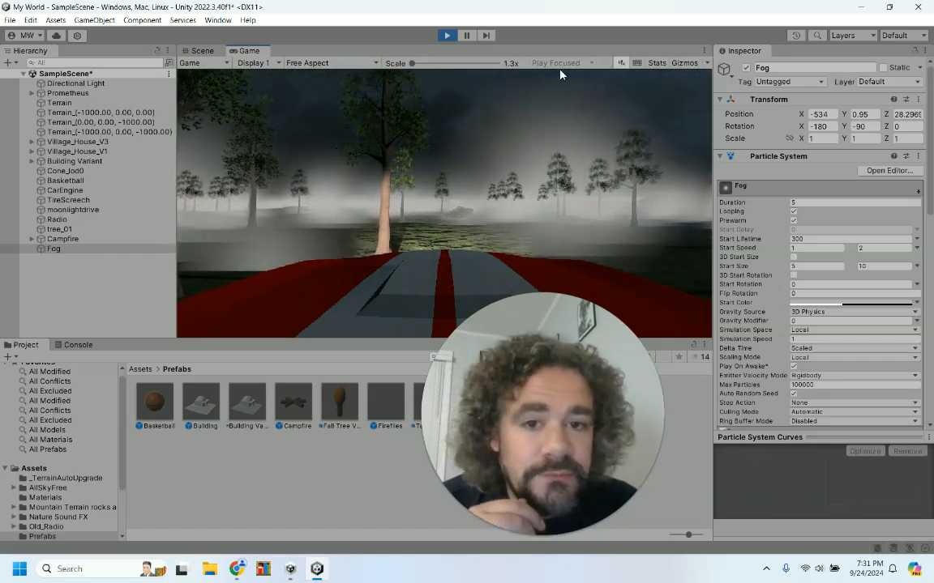
click(445, 37)
Step: In the fog's Renderer module, keep Cast Shadows set to Off and enable Receive Shadows
scroll(859, 318, down, 10)
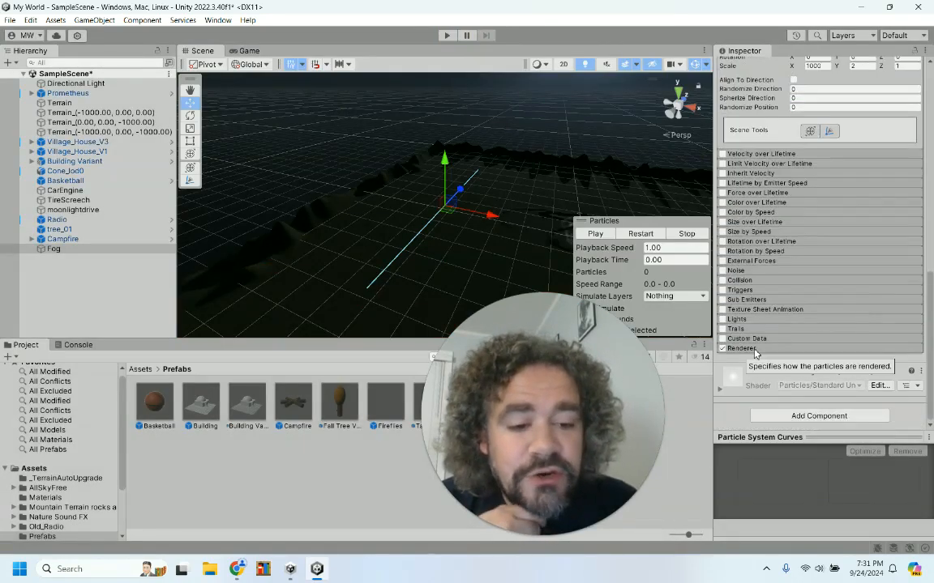
click(754, 350)
scroll(792, 288, down, 5)
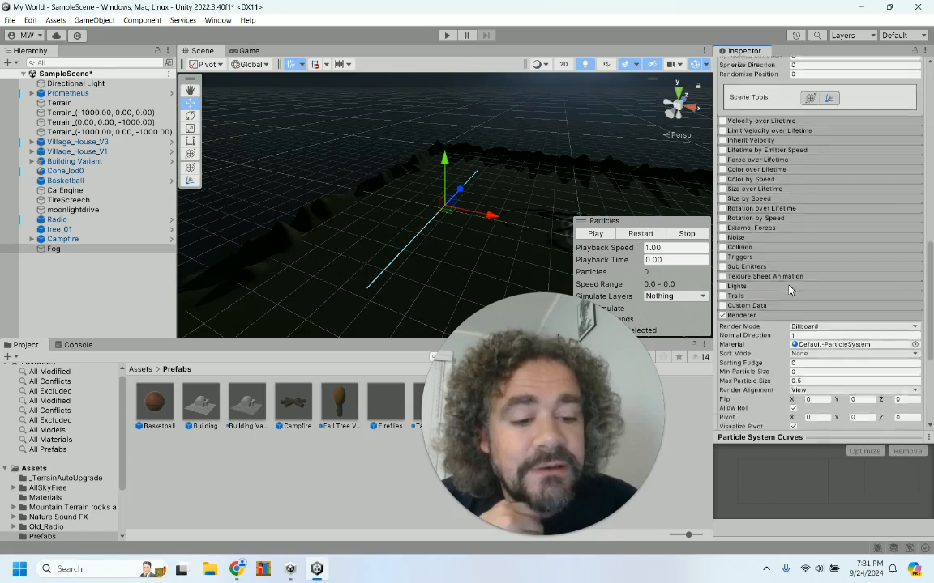
scroll(791, 288, down, 1)
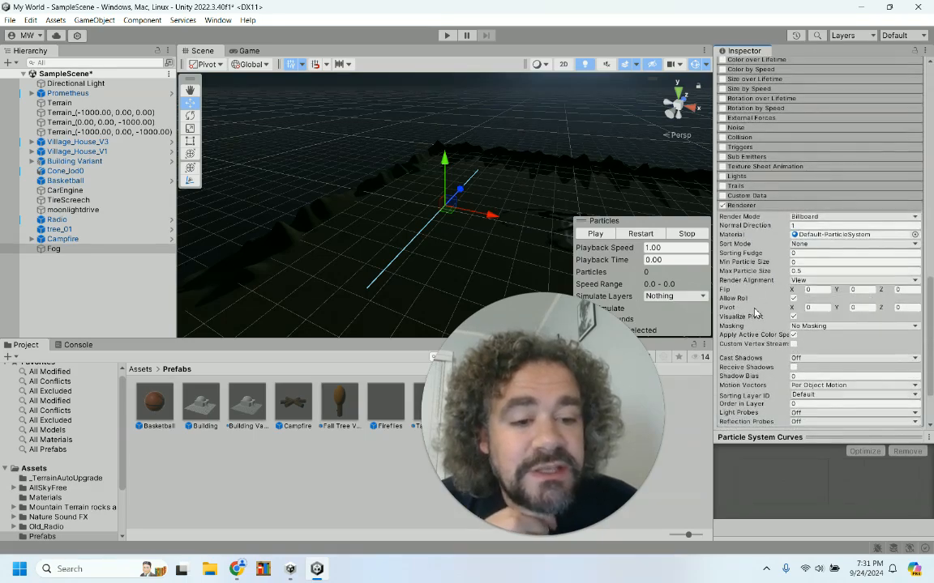
scroll(754, 312, down, 3)
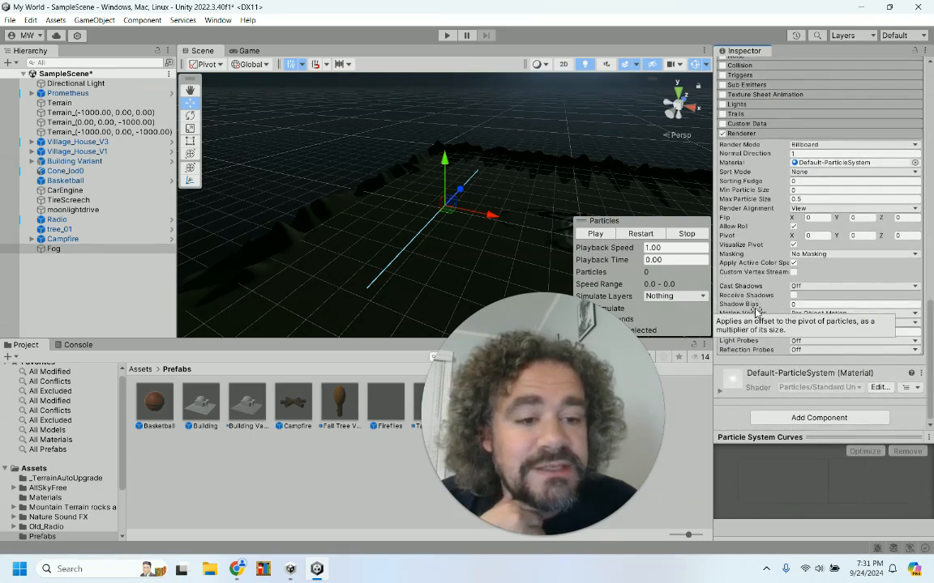
scroll(755, 312, down, 1)
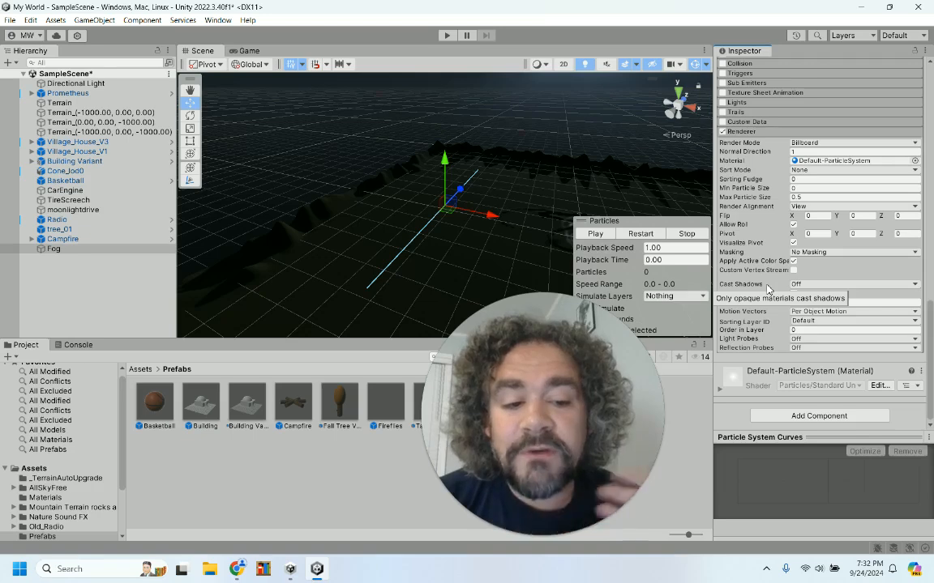
click(829, 286)
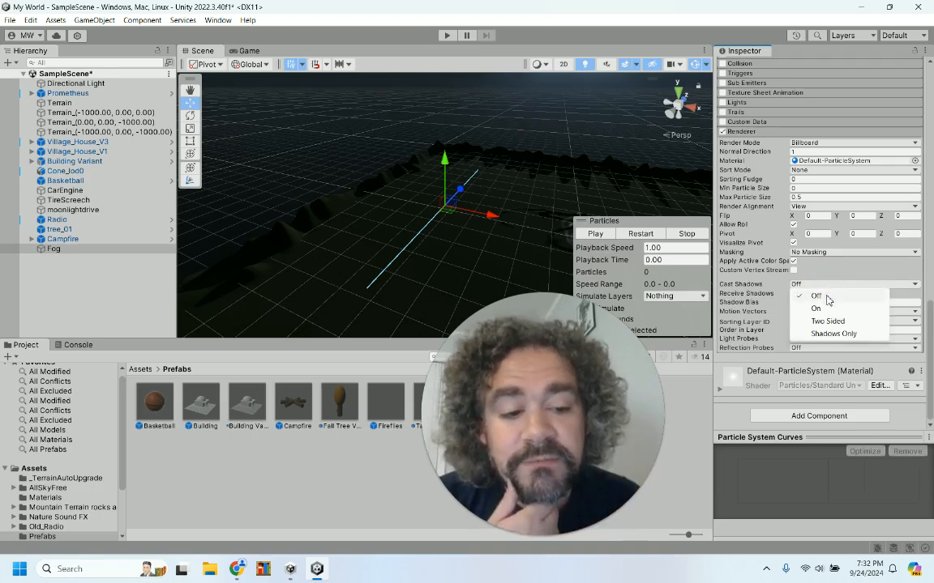
click(813, 295)
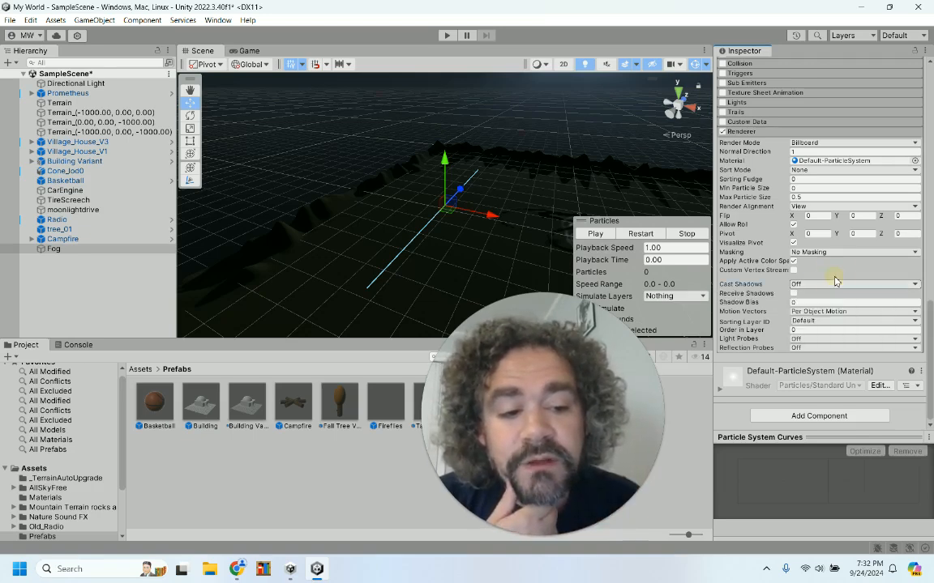
click(794, 295)
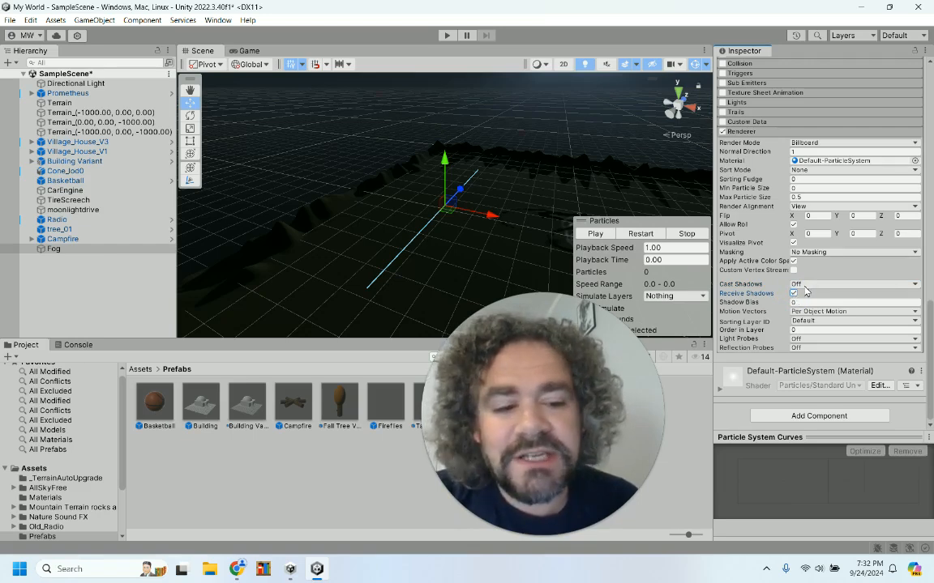
Step: Playtest the scene to check the fog, and review the shadow settings in its Renderer module
click(445, 35)
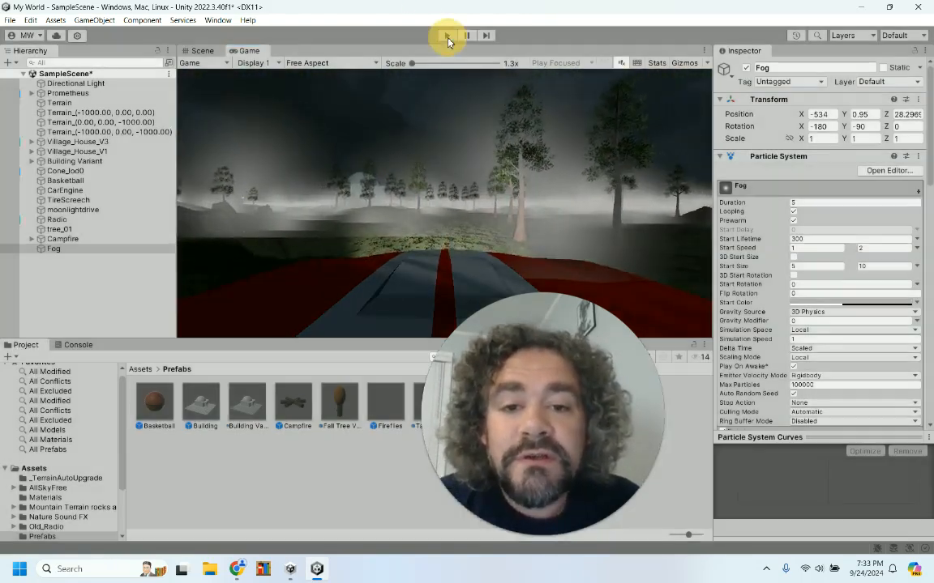
click(447, 35)
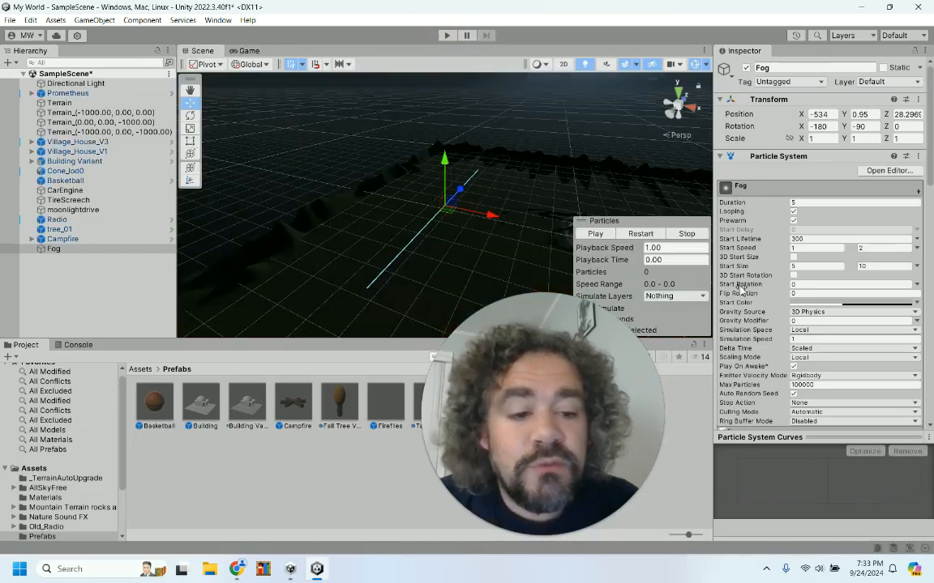
scroll(770, 354, down, 10)
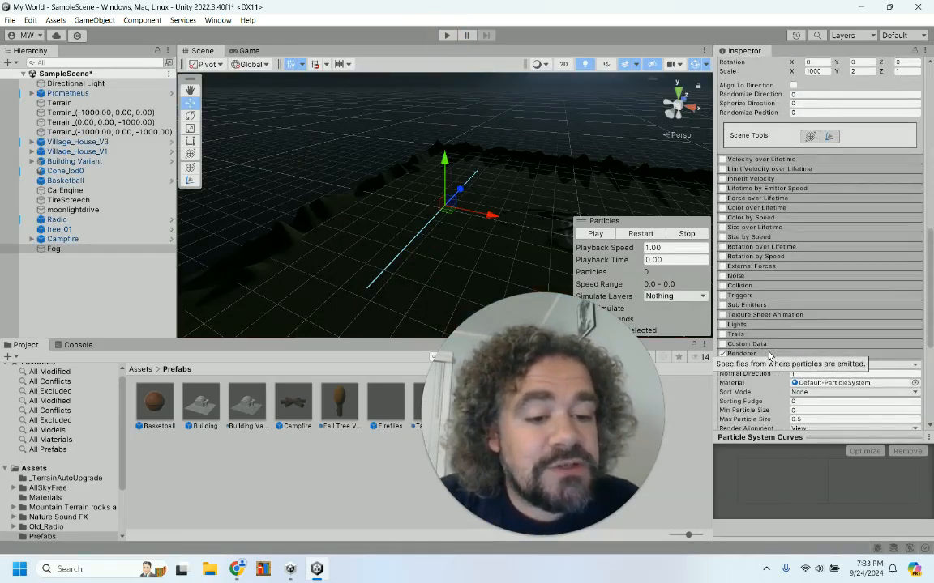
click(761, 354)
click(761, 354)
scroll(778, 359, down, 5)
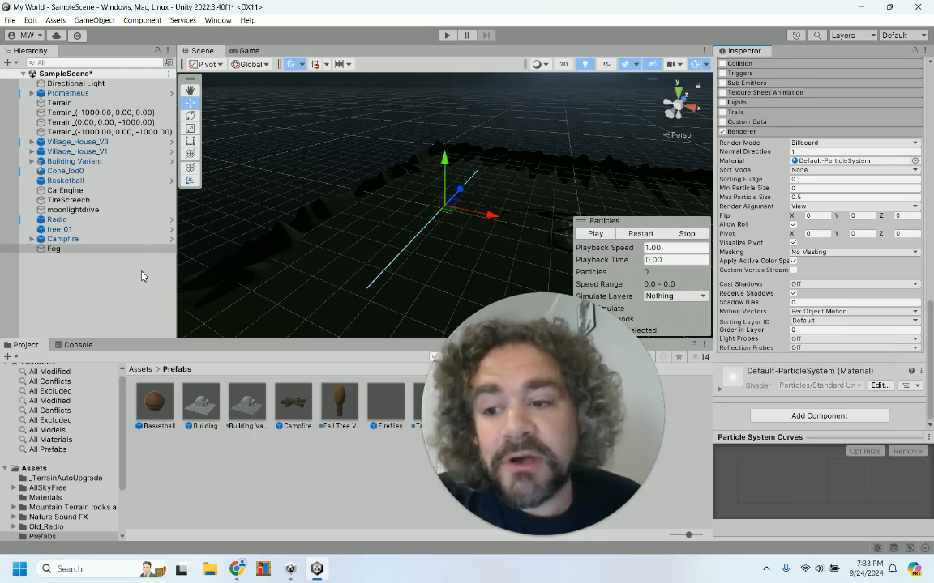
Step: Save the Fog object as a prefab in the Prefabs folder and delete its instance from the scene
drag(79, 250, 202, 479)
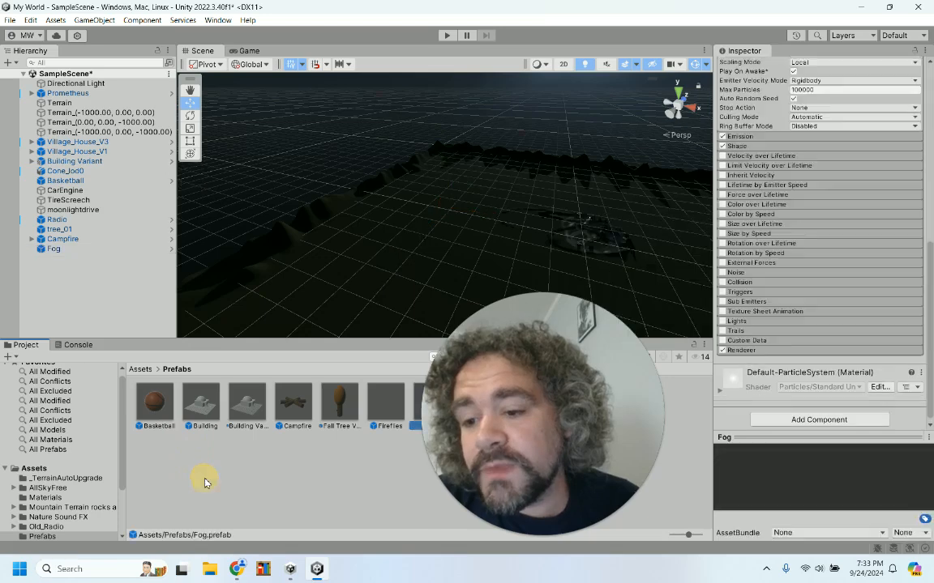
drag(517, 352, 782, 321)
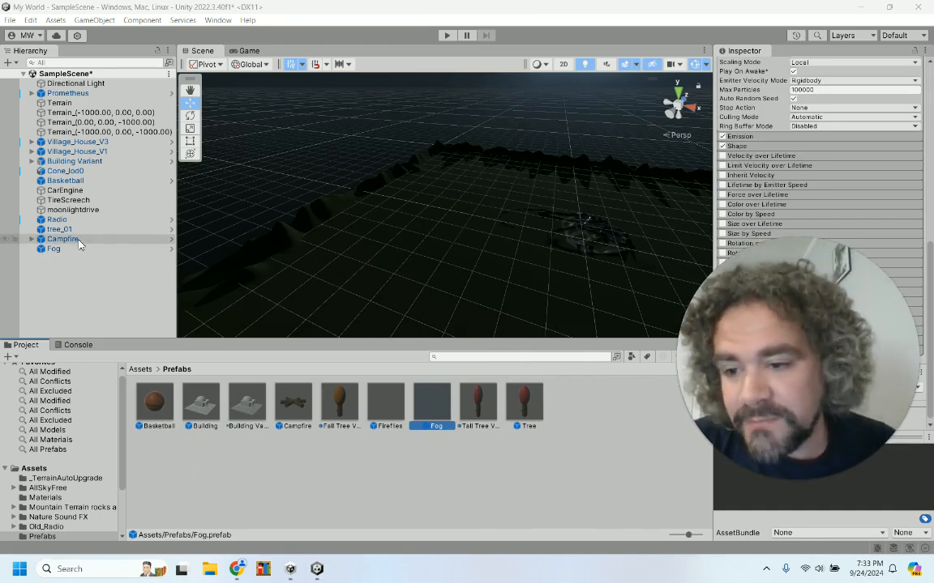
click(54, 249)
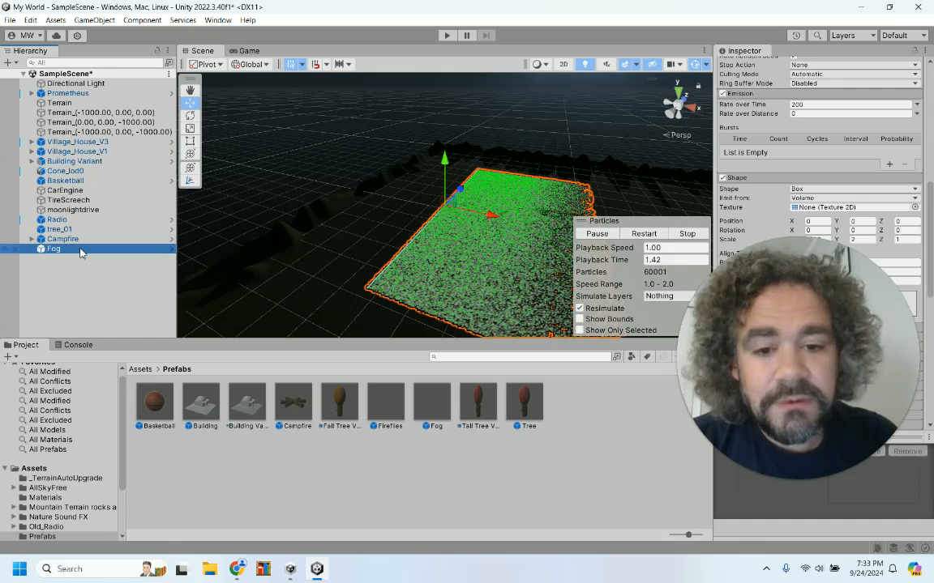
key(Delete)
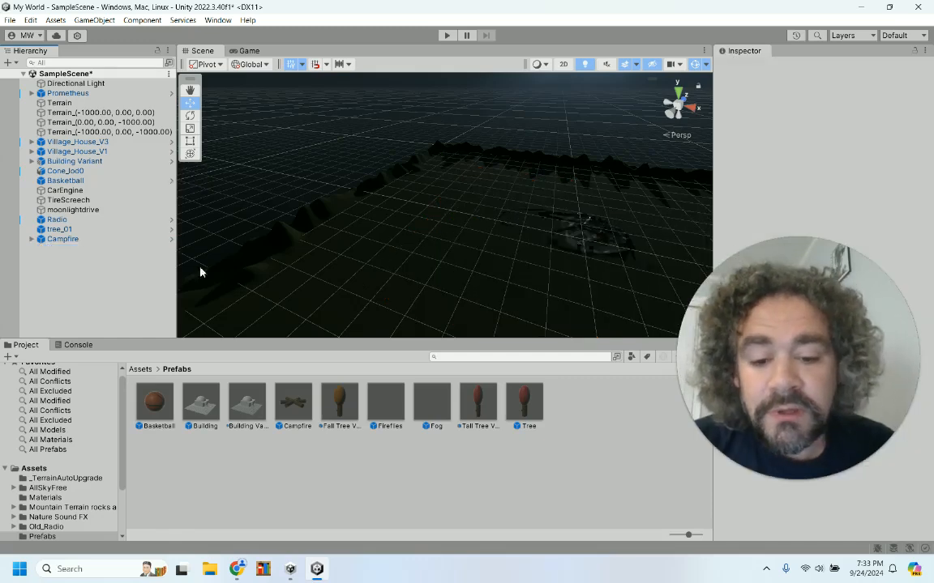
Step: Place a new instance of the Fog prefab in the scene and rename it Clouds
click(433, 414)
drag(436, 423, 500, 201)
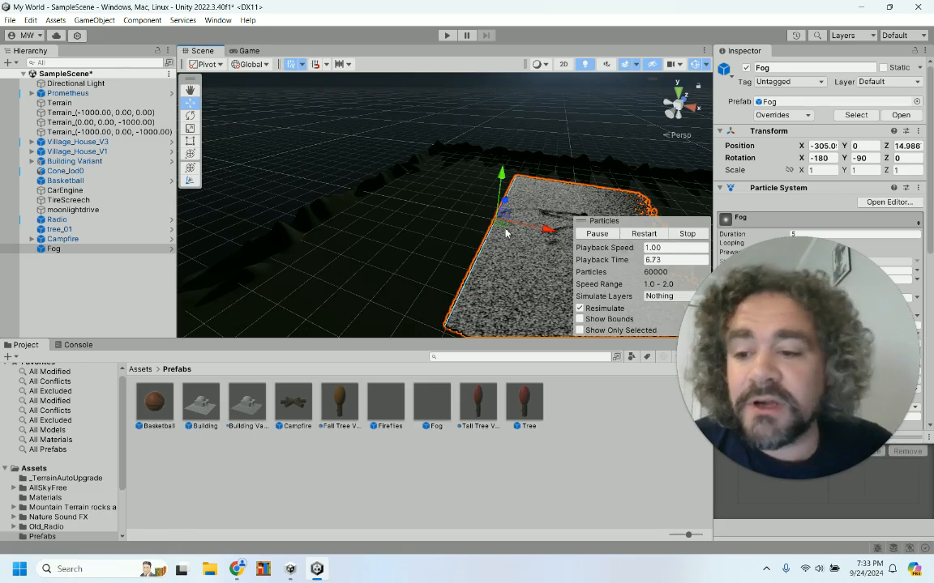
double_click(774, 67)
text(Clouds)
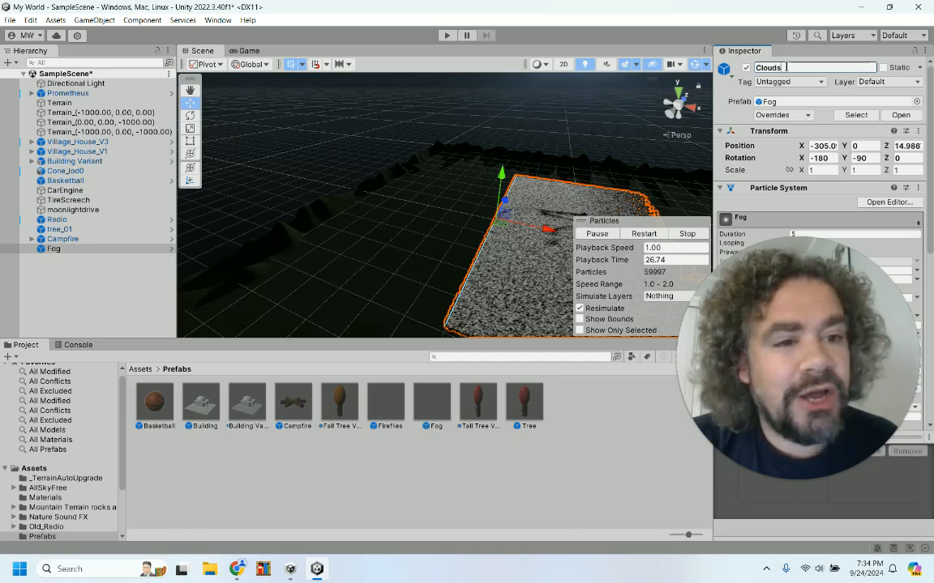
key(Left)
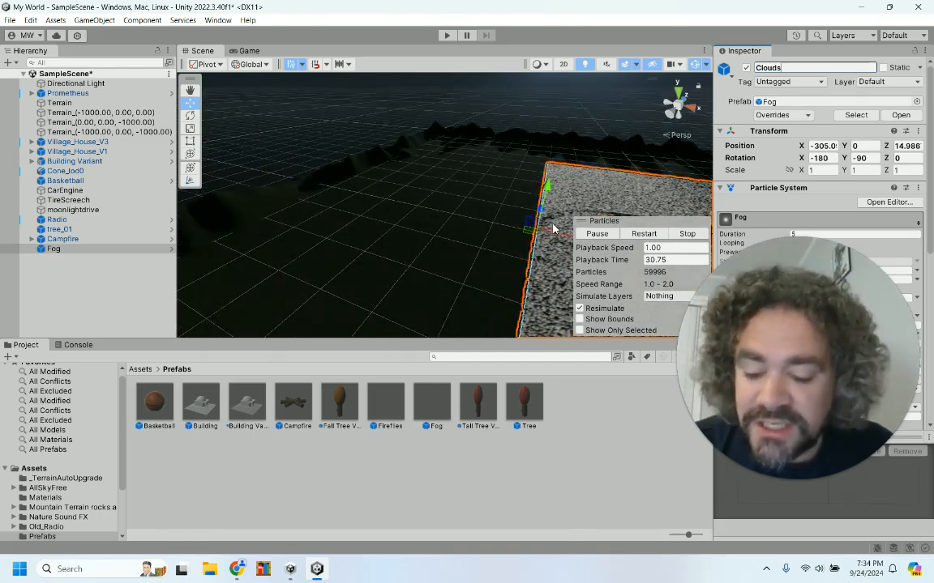
text(d)
click(690, 162)
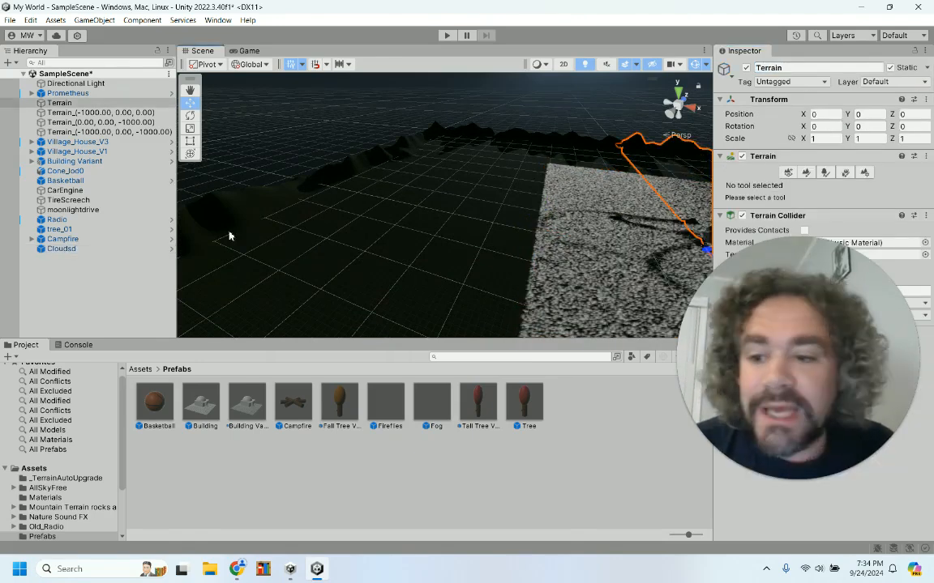
click(77, 249)
click(803, 66)
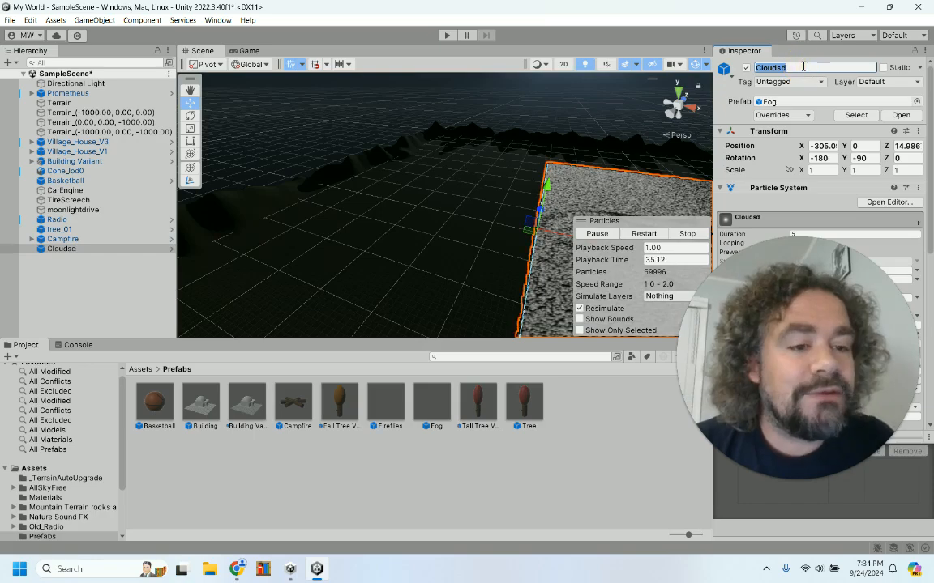
click(803, 66)
key(BackSpace)
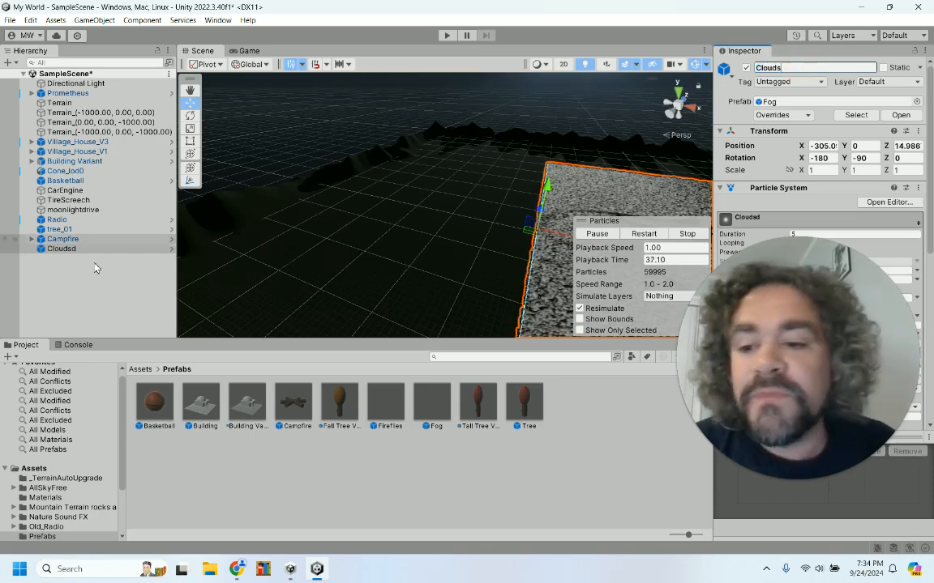
click(93, 287)
Step: Raise the Clouds object high above the terrain to Y 537 and shift it to X -1087, beyond the terrain's edge
click(59, 248)
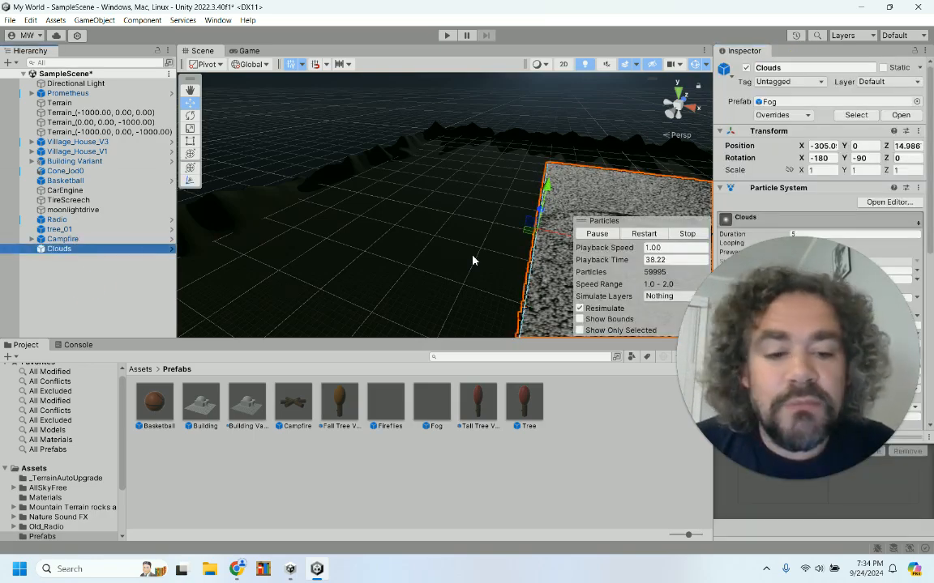
key(f)
drag(482, 182, 481, 78)
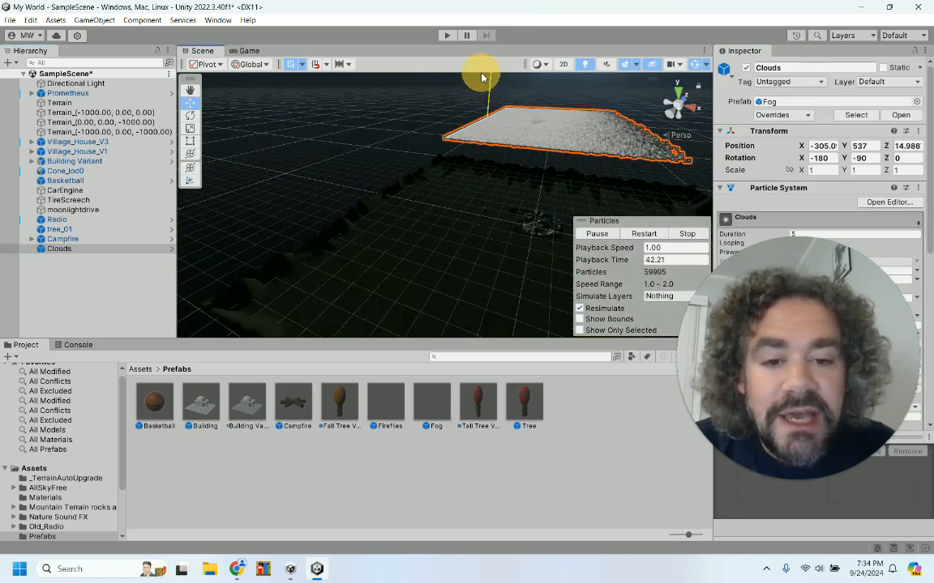
alt+drag(558, 208, 410, 121)
scroll(365, 106, down, 3)
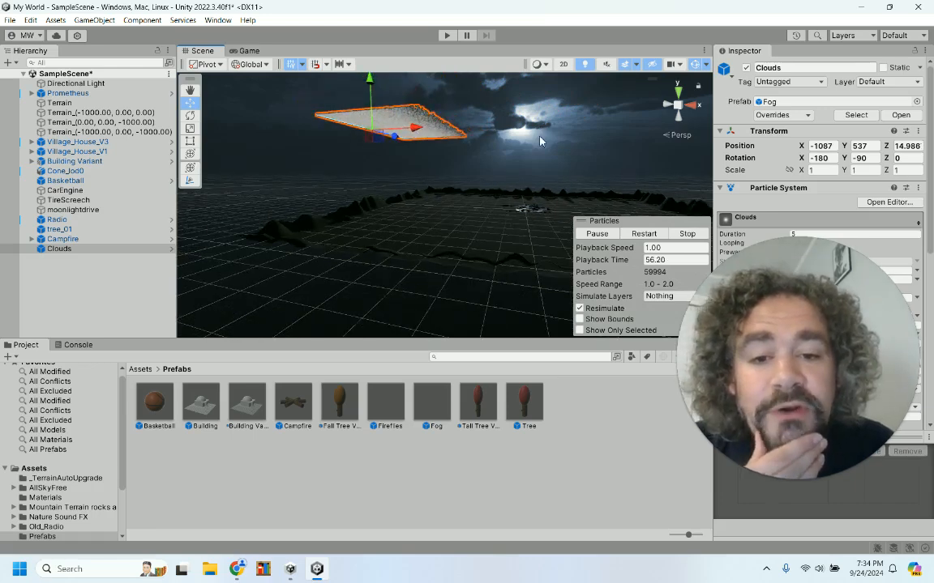
Step: Set the Clouds emission Rate over Time to 30
drag(809, 291, 461, 335)
scroll(797, 302, down, 5)
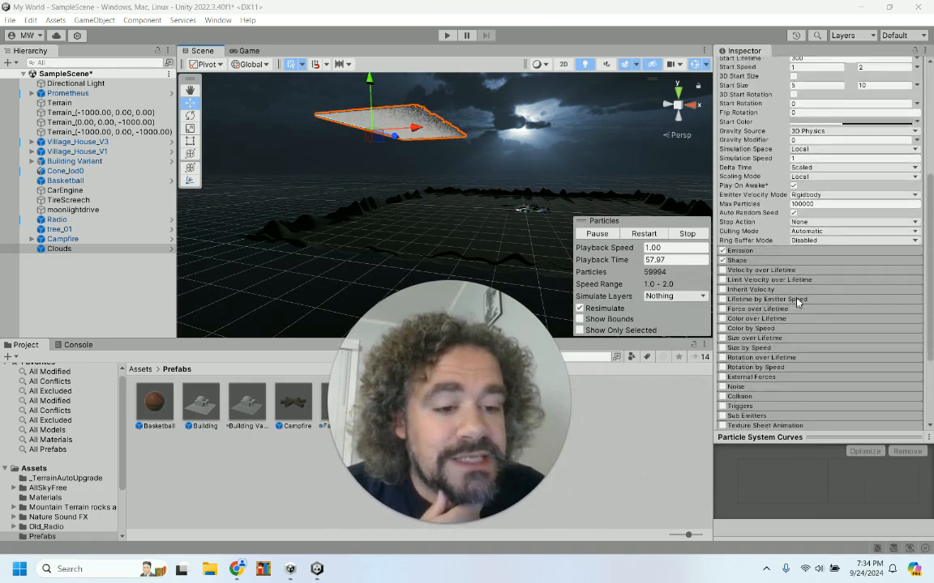
click(762, 253)
click(824, 262)
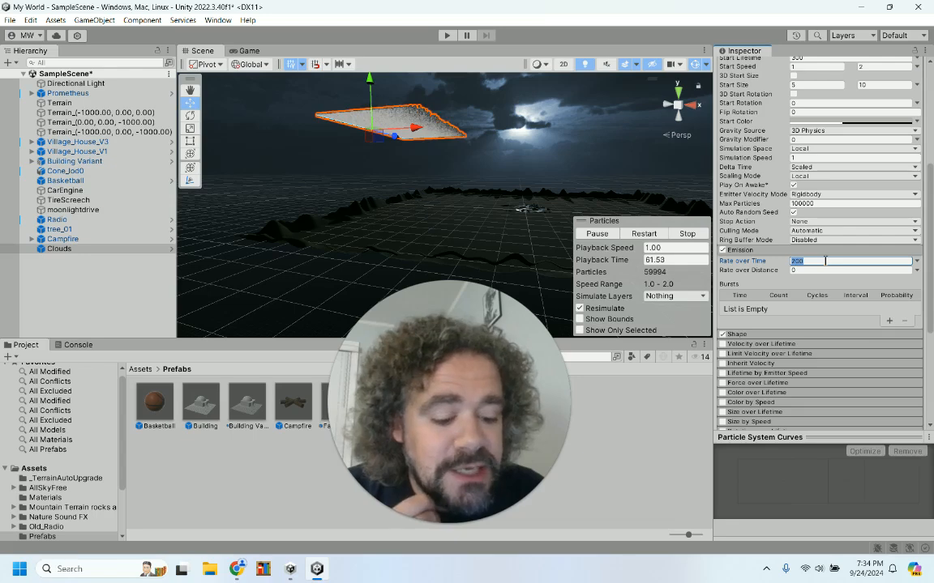
text(30)
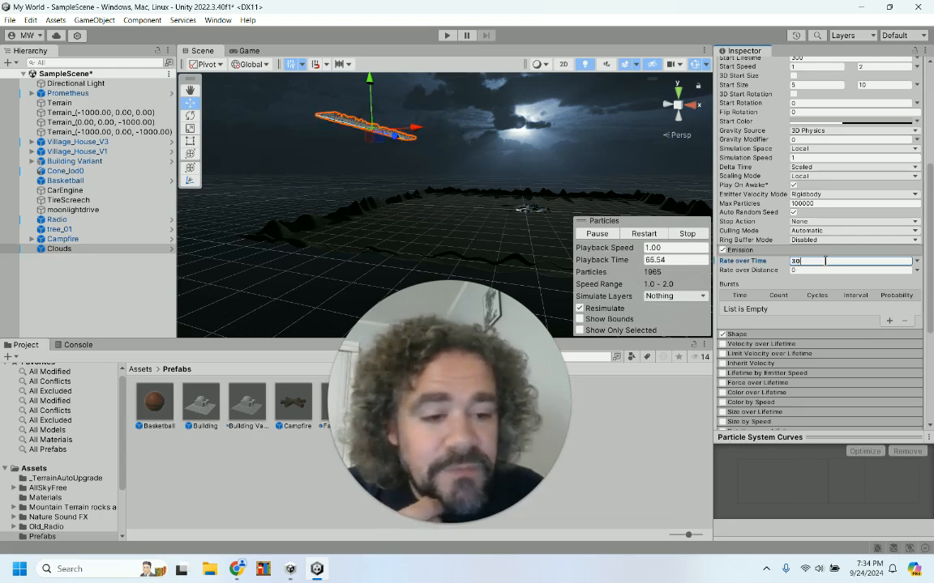
Step: Set the Clouds Start Lifetime to 1000 and restart the particle preview to check the coverage
scroll(743, 134, up, 3)
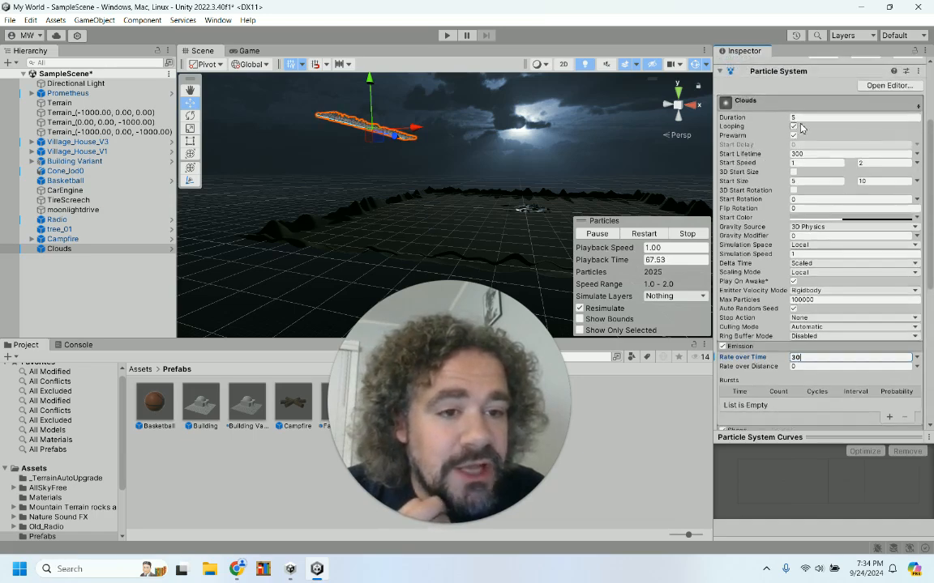
click(807, 153)
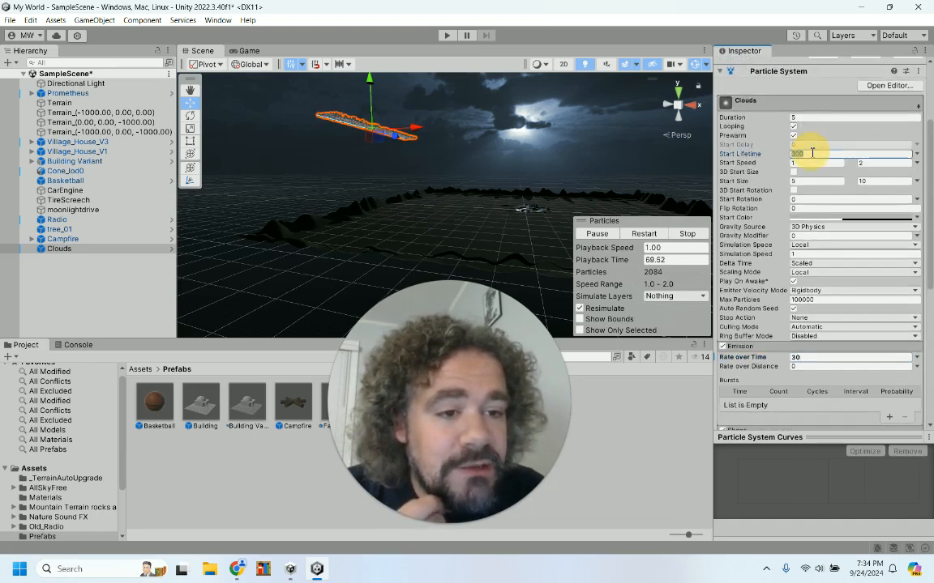
text(1000)
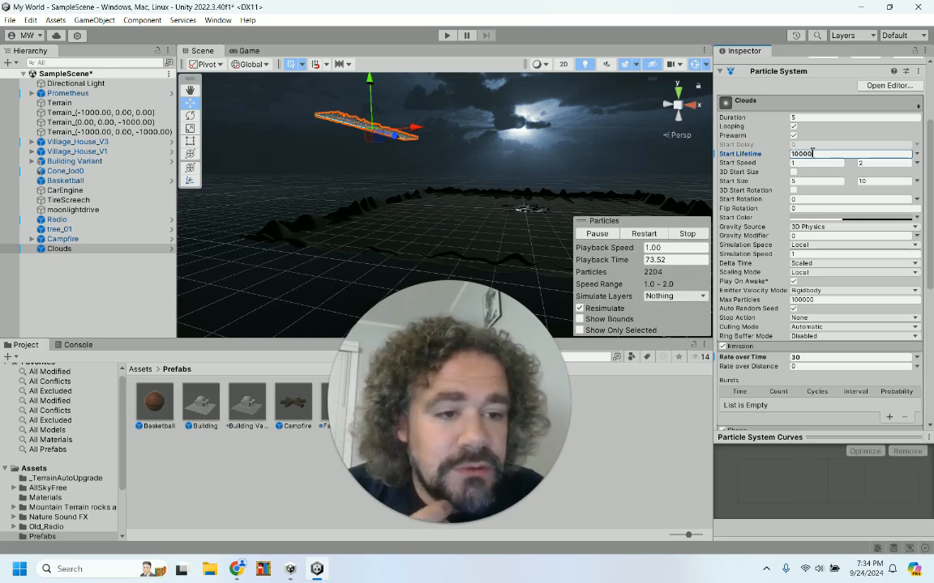
click(641, 233)
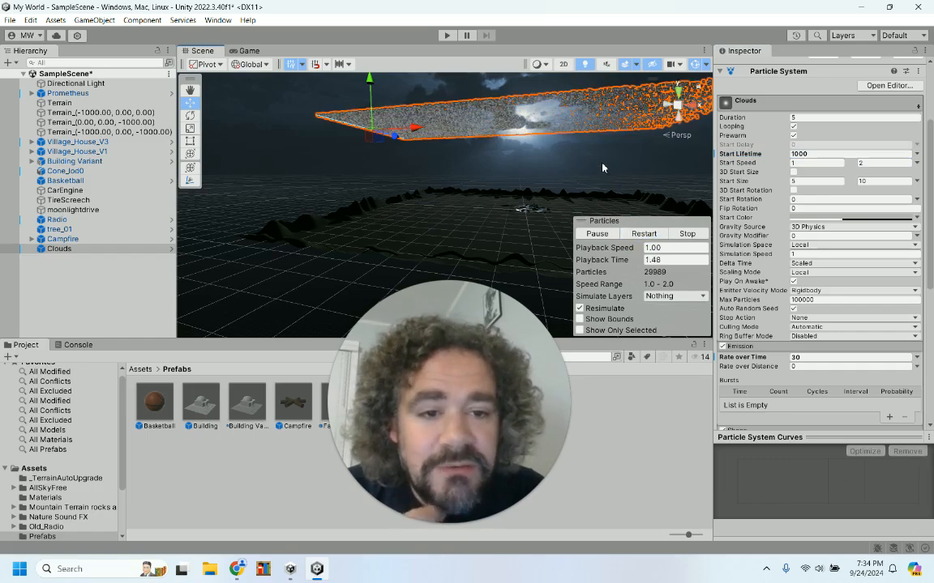
right_drag(523, 155, 330, 170)
alt+drag(347, 167, 339, 168)
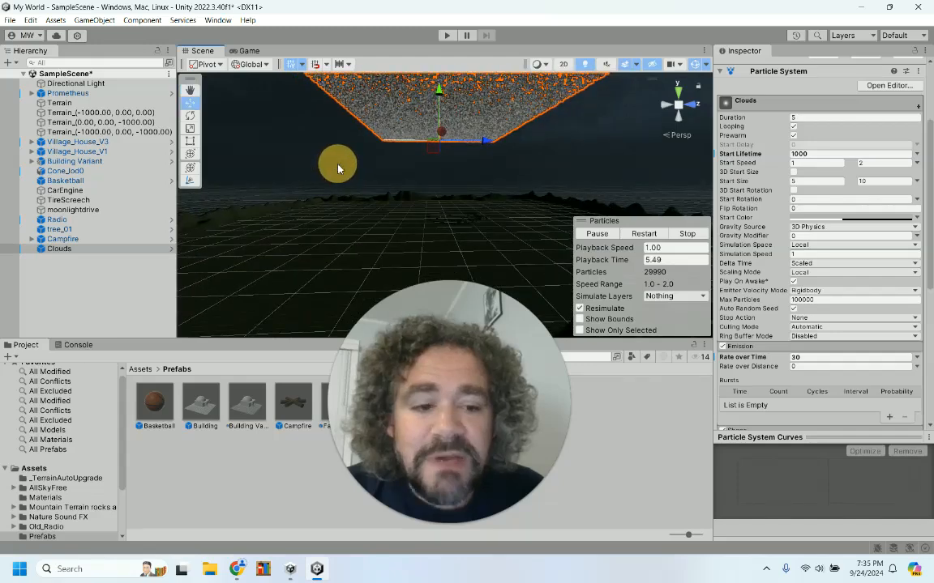
Step: Set the Clouds emitter shape's X scale to 5000 and restart the particle preview to check its spread over the terrain
scroll(762, 273, down, 5)
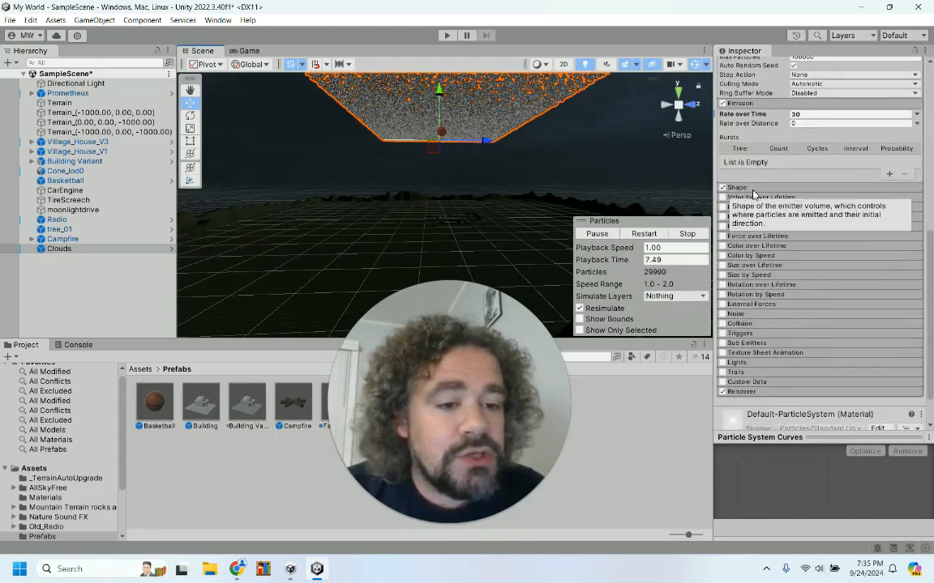
click(753, 189)
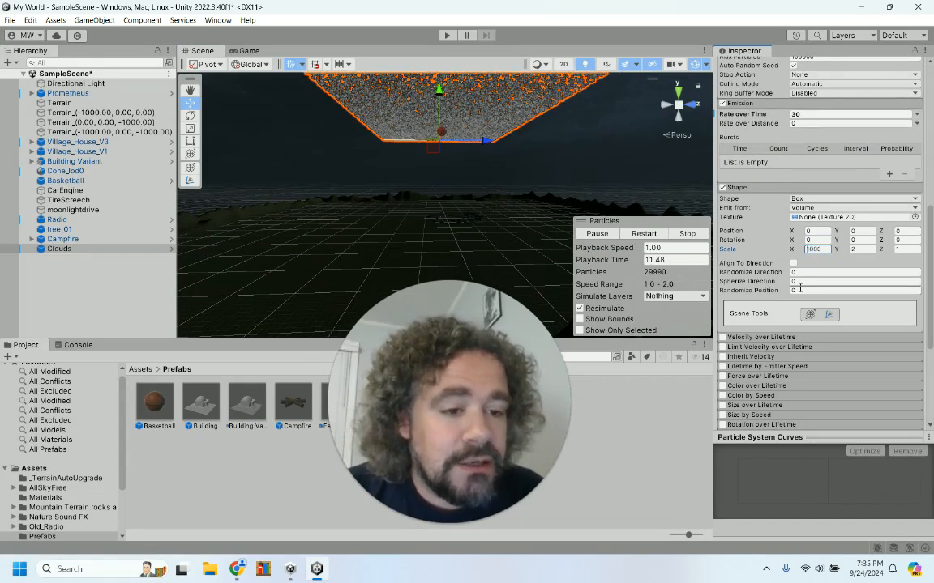
text(5000)
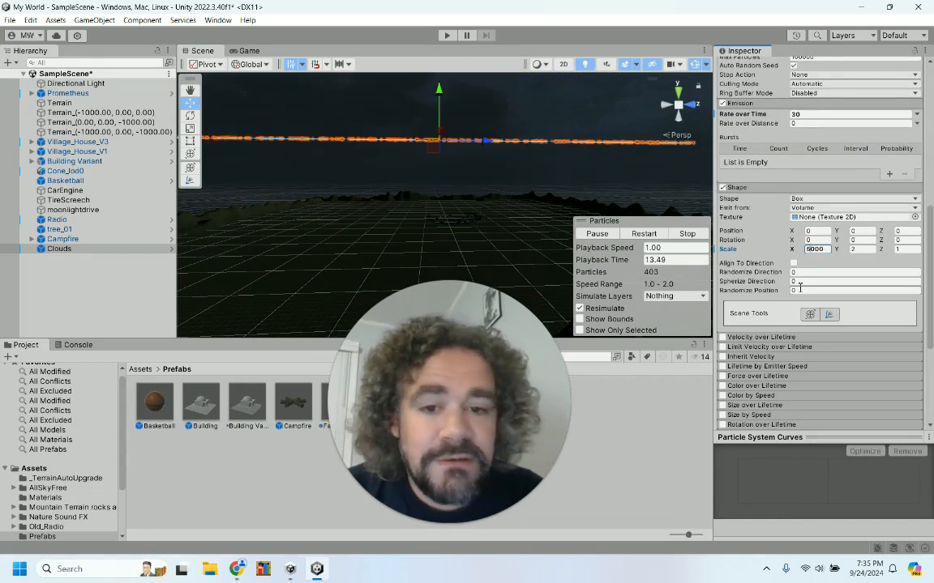
alt+drag(421, 180, 487, 225)
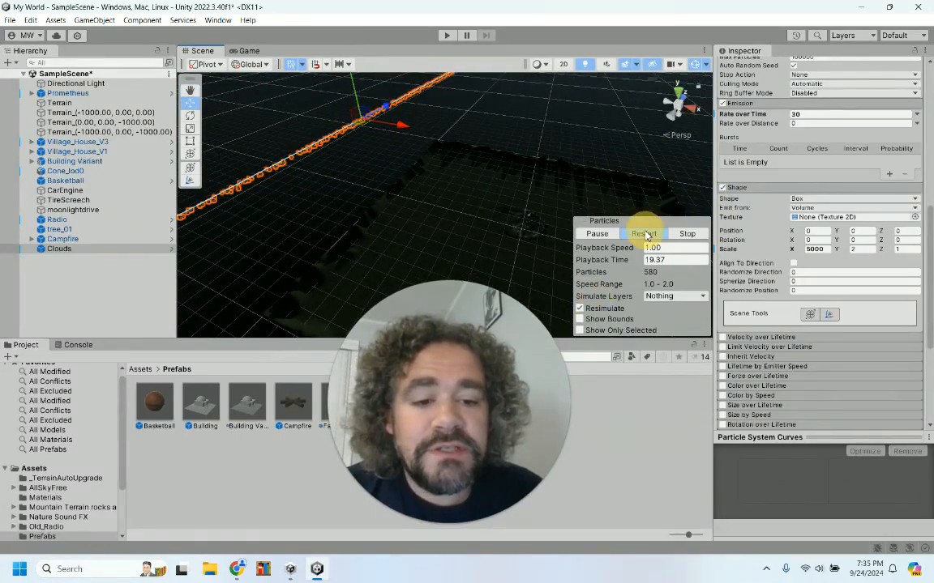
click(645, 234)
scroll(580, 187, down, 3)
alt+drag(580, 187, 521, 163)
scroll(522, 163, up, 5)
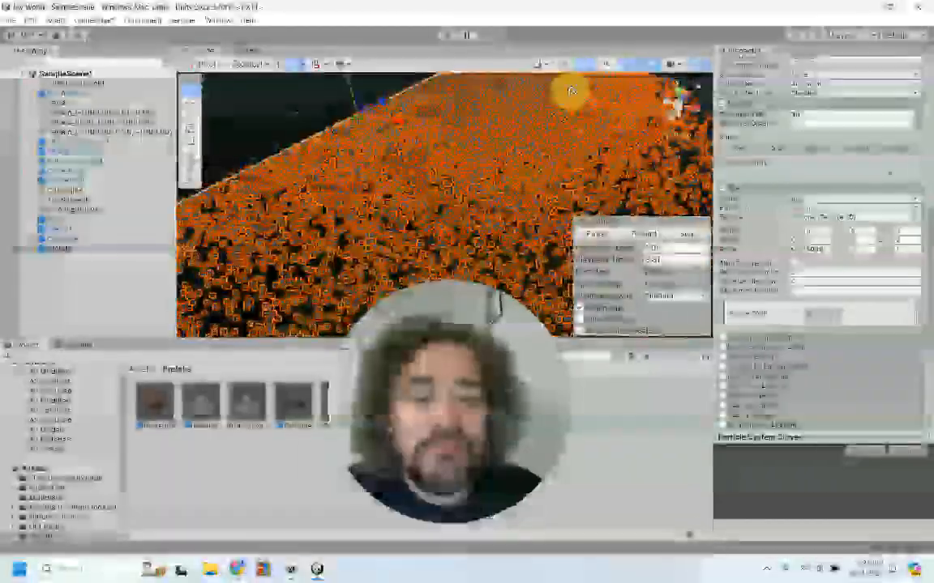
alt+drag(572, 90, 568, 109)
scroll(552, 172, down, 5)
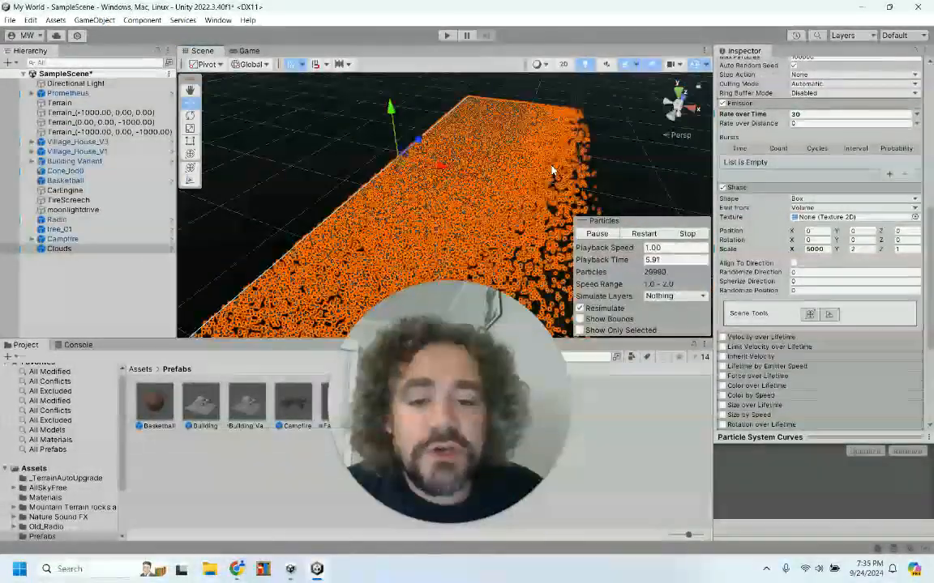
Step: Drive through the scene in a playtest to check how the clouds look in the night sky
click(446, 35)
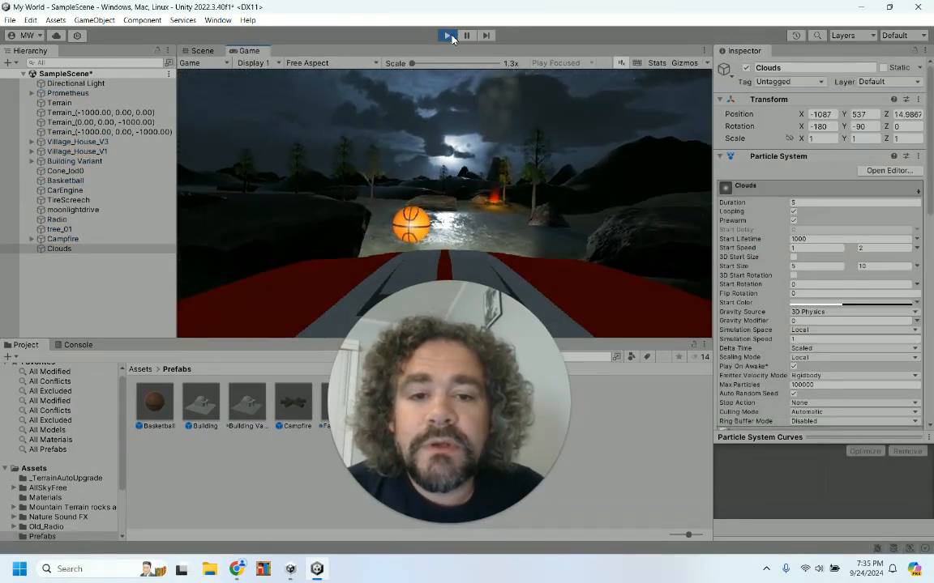
key(w)
key(a)
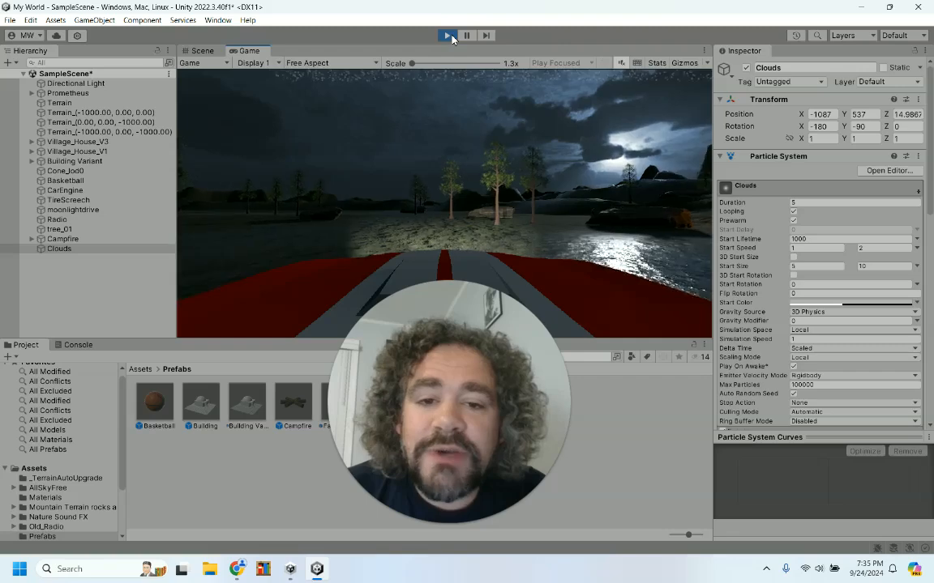
key(w)
key(d)
key(a)
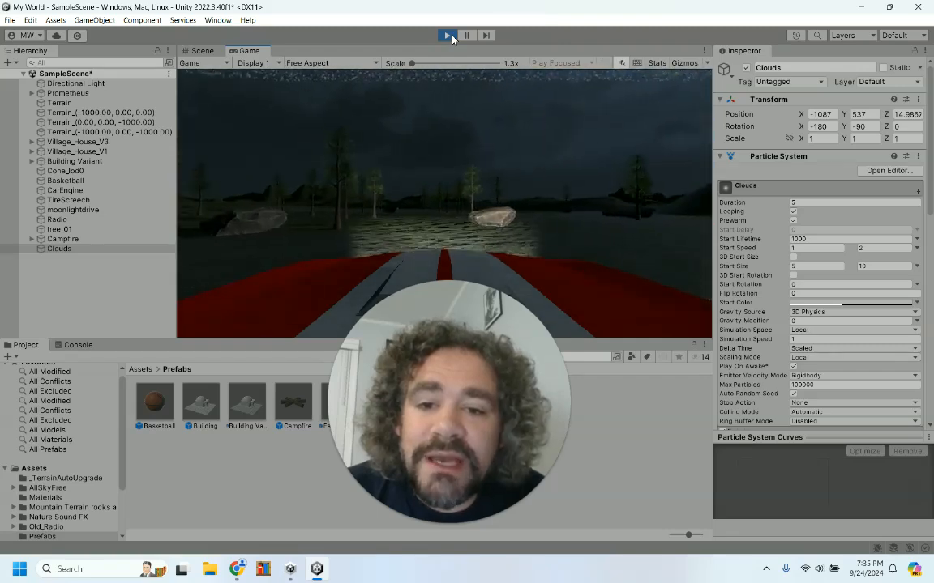
click(447, 35)
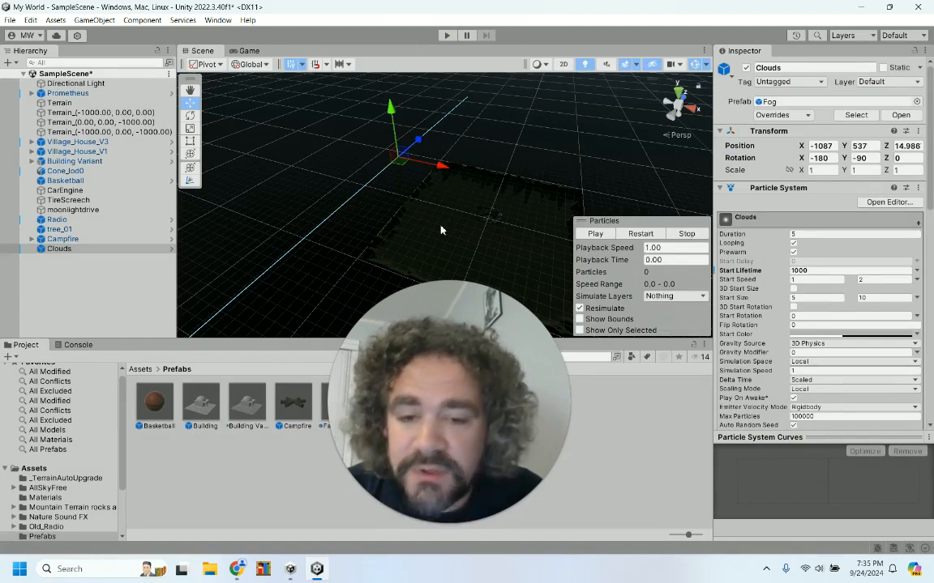
Step: Lower the Clouds object to a Y position of about 153 and restart the particle preview
scroll(440, 230, up, 5)
right_drag(440, 231, 509, 119)
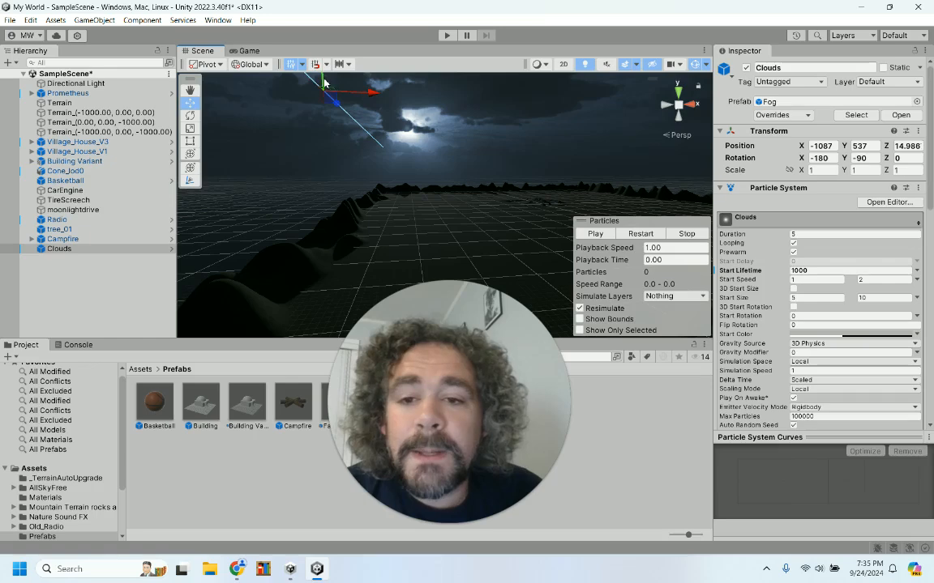
drag(330, 116, 358, 172)
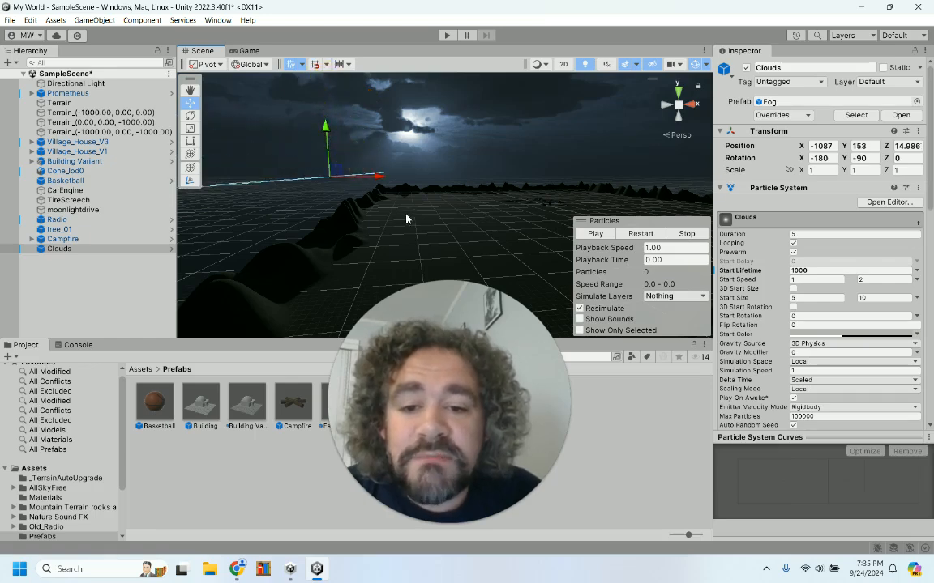
alt+right_drag(423, 219, 440, 192)
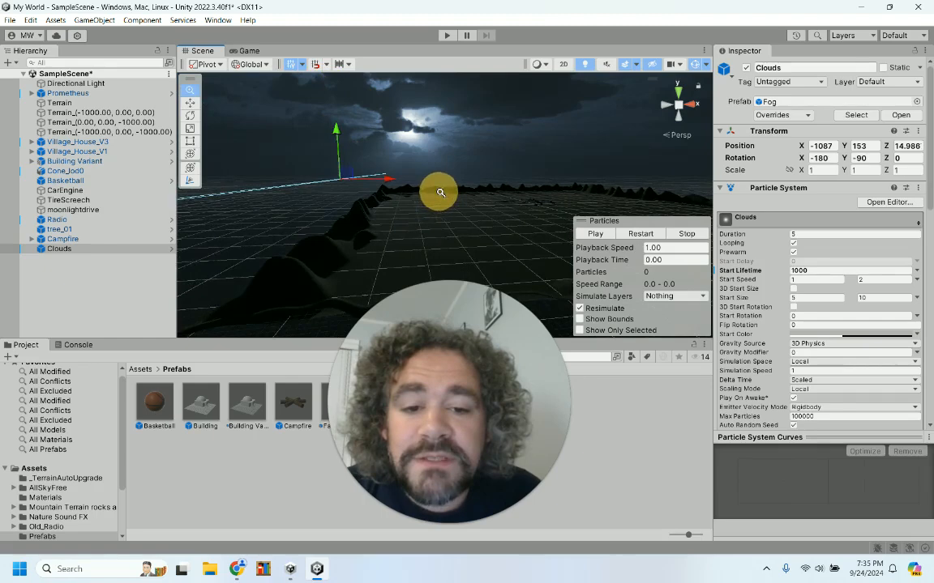
click(639, 234)
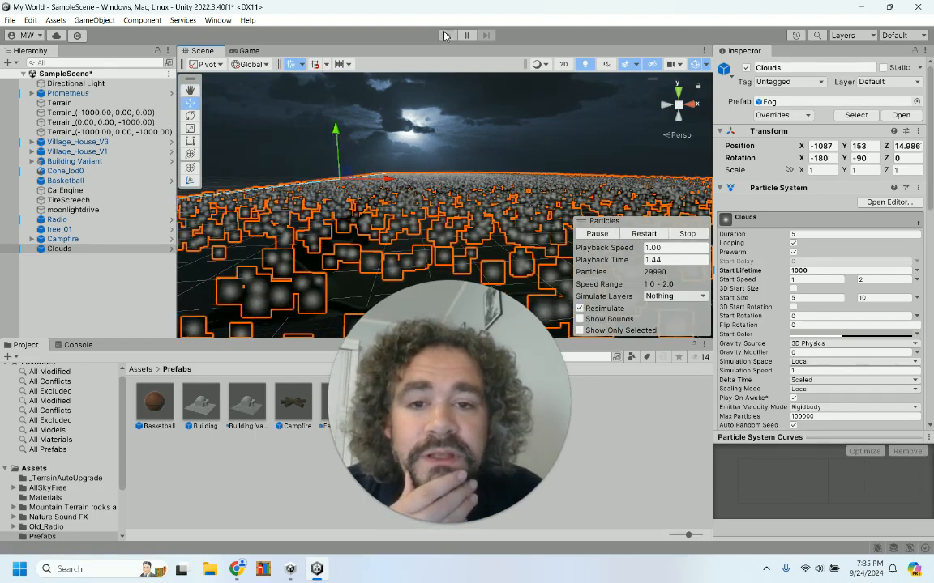
Step: Drive through the scene in a playtest to check how the lowered clouds look overhead, then end the playtest
key(ctrl+p)
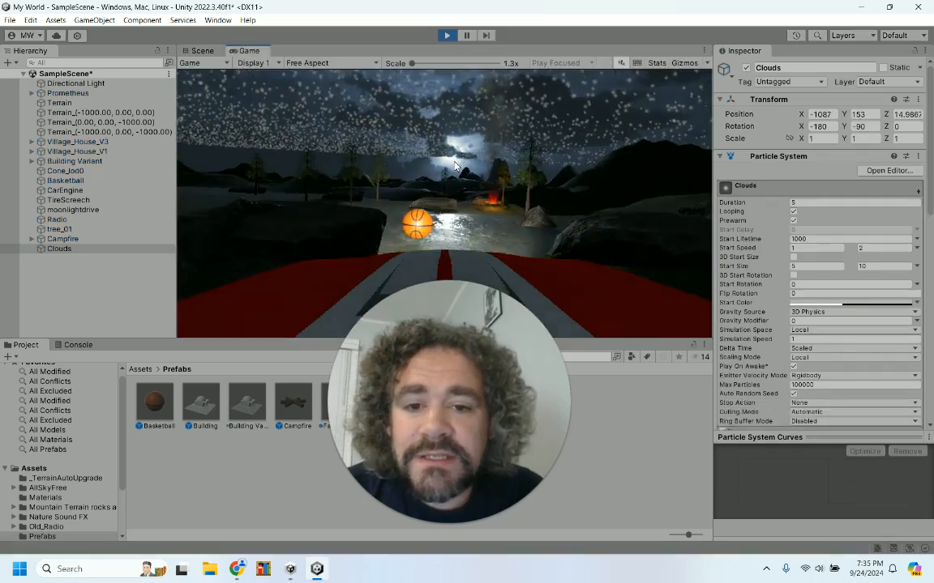
key(w)
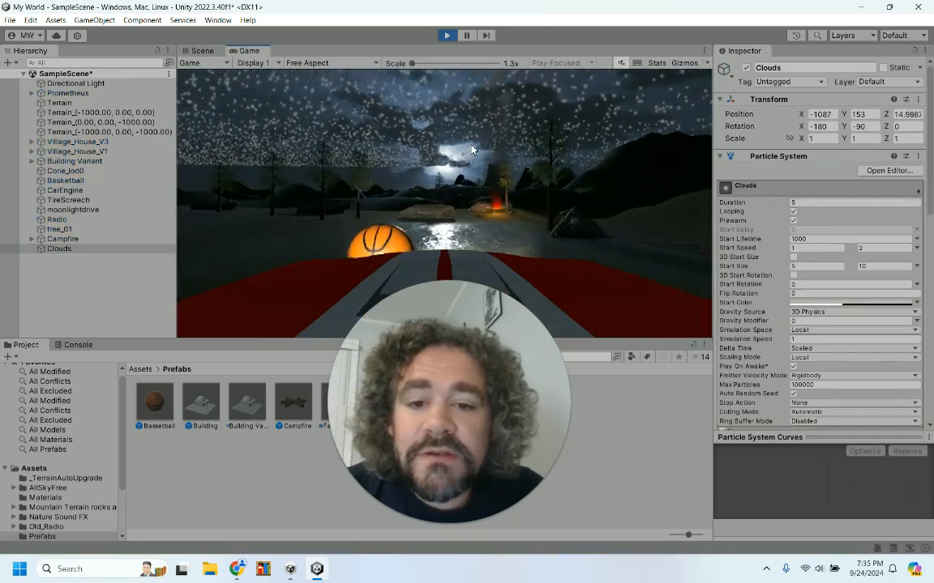
key(a)
key(w)
key(a)
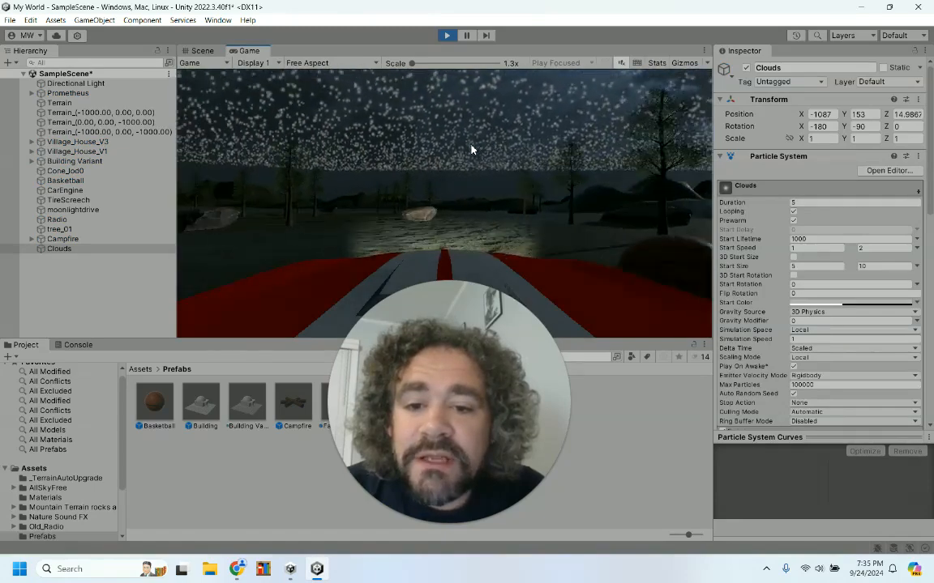
key(w)
key(a)
key(w)
key(a)
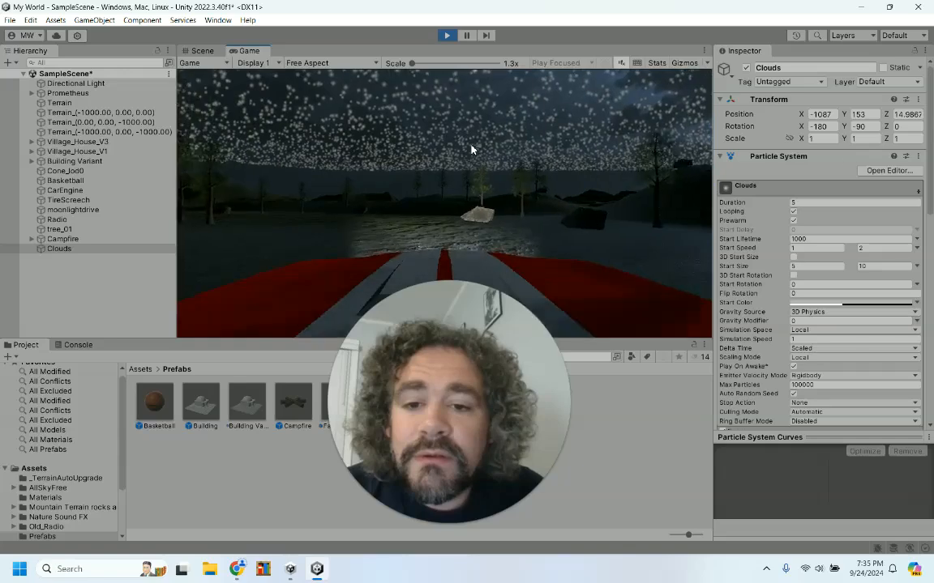
click(448, 36)
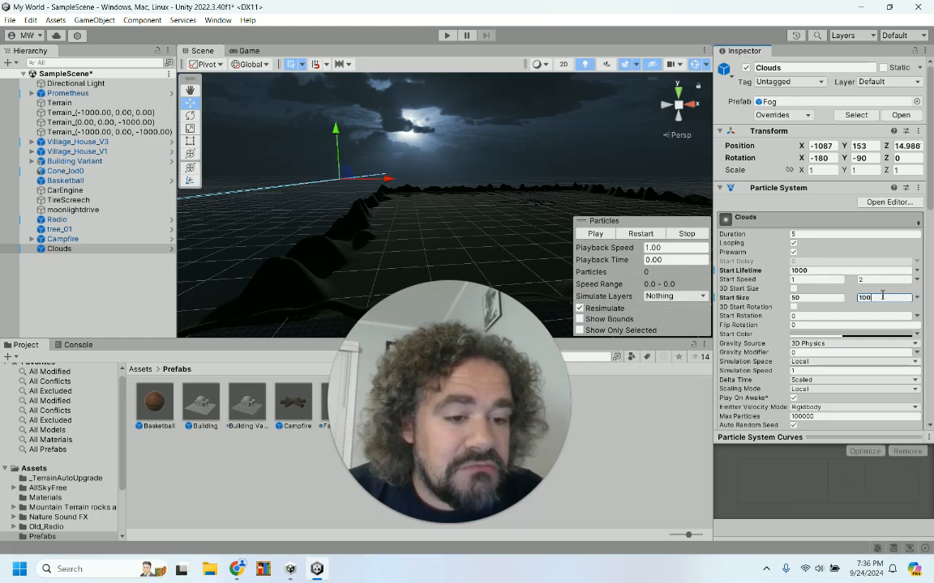
Step: Set the Clouds Start Size range to 50 to 100 and drive briefly in a playtest to check the larger particles
click(635, 233)
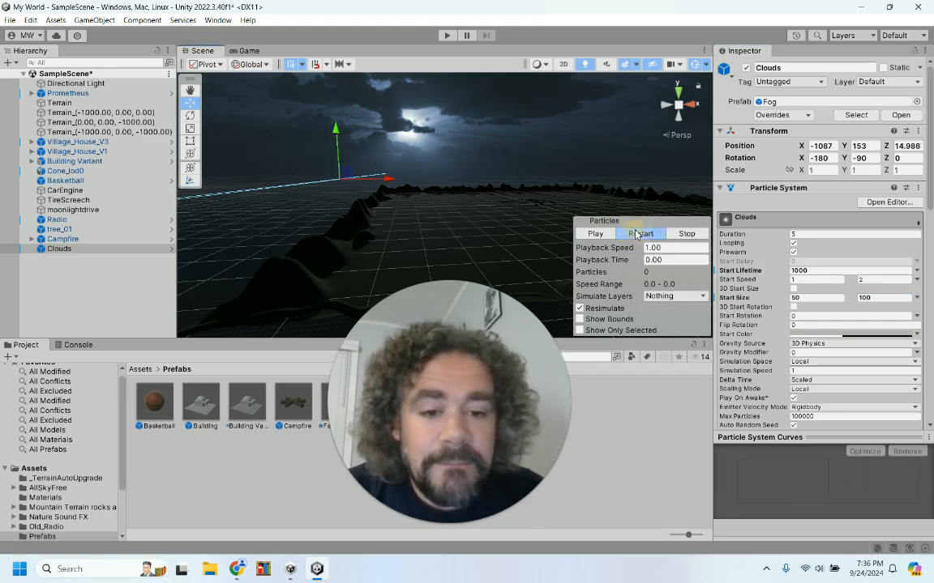
click(447, 35)
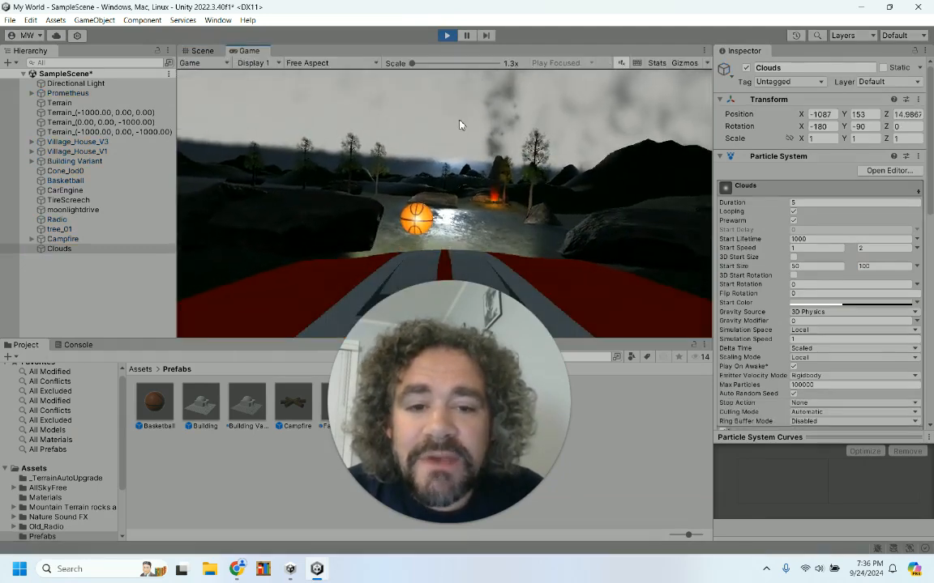
key(w)
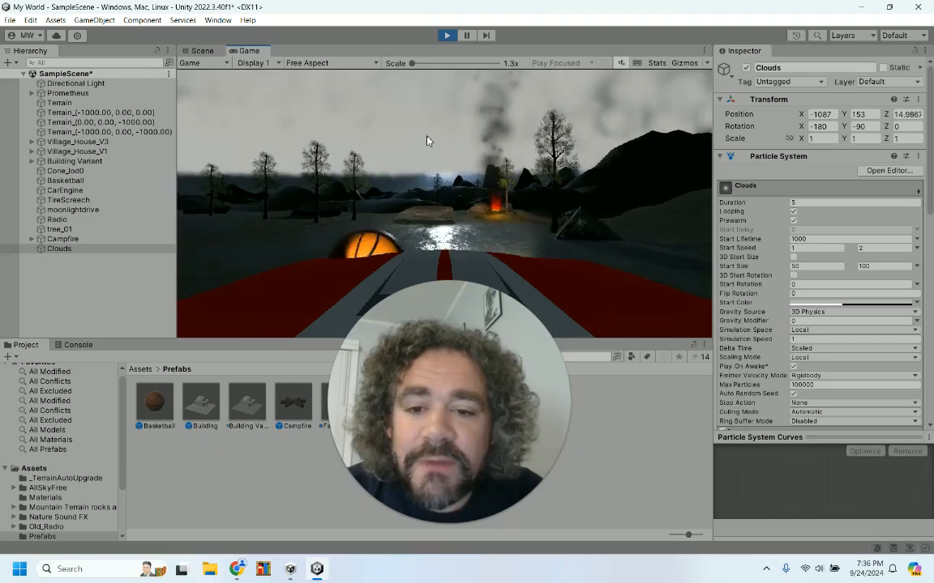
key(a)
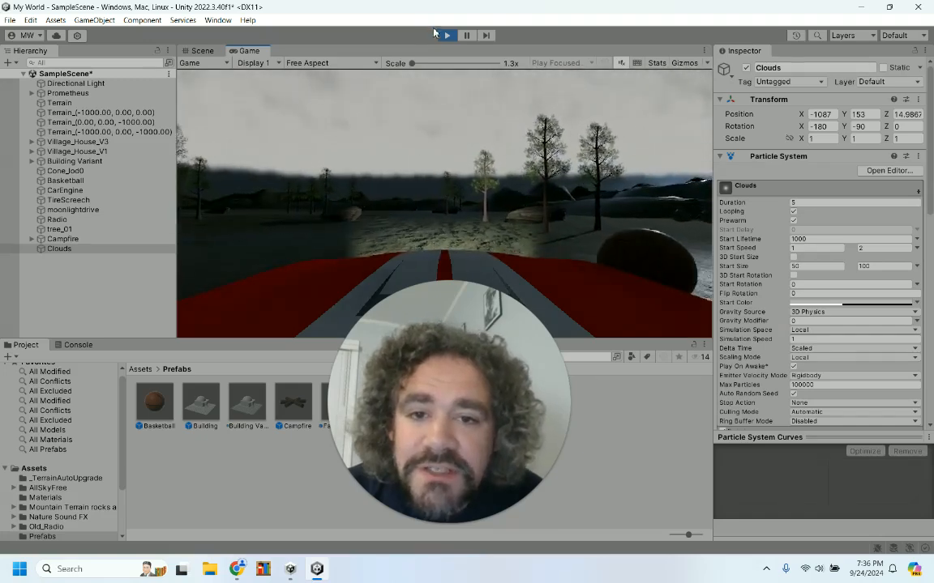
click(446, 36)
Step: Set the Clouds emission Rate over Time to 10 and drive around in a playtest to check the cloud density
scroll(790, 213, down, 8)
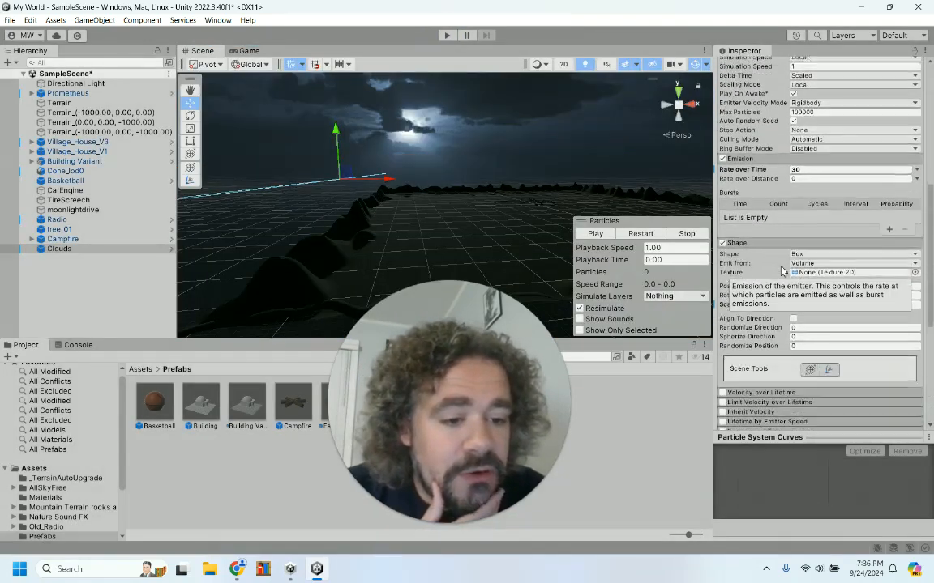
click(802, 160)
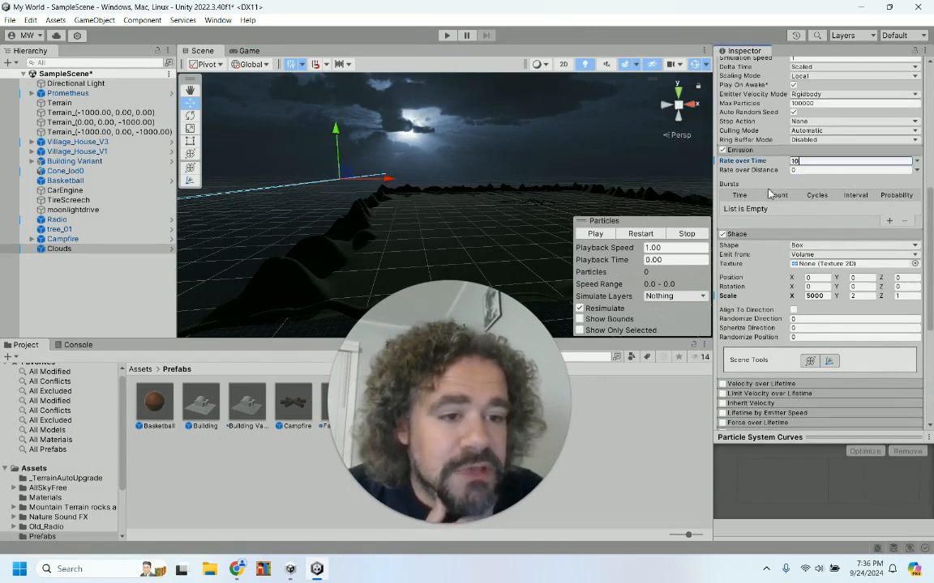
click(448, 36)
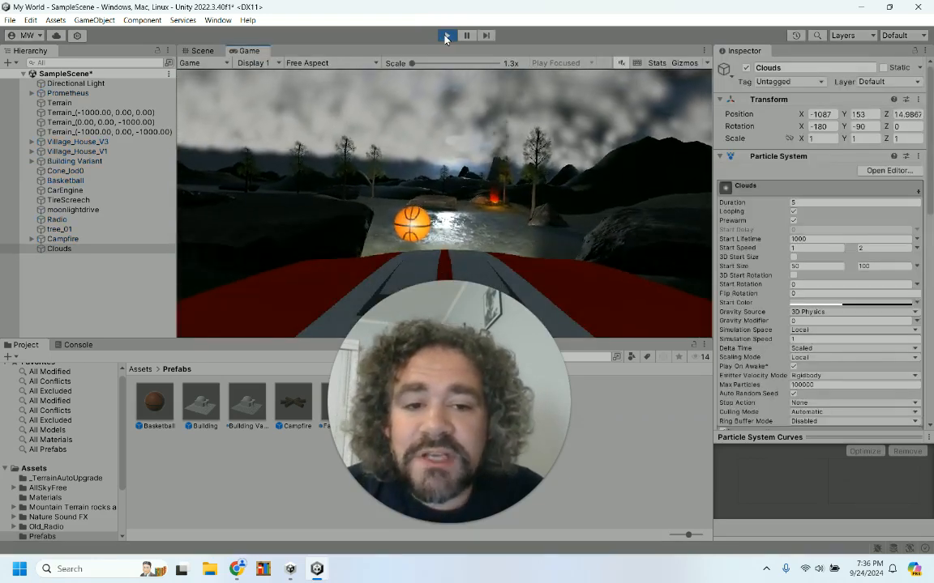
key(w)
key(a)
key(w)
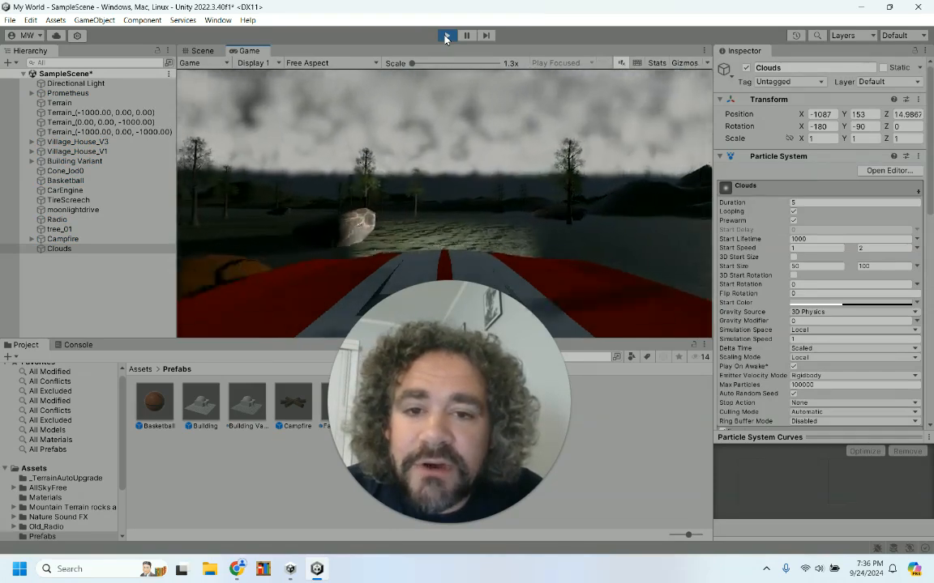
key(w)
key(a)
key(w)
key(a)
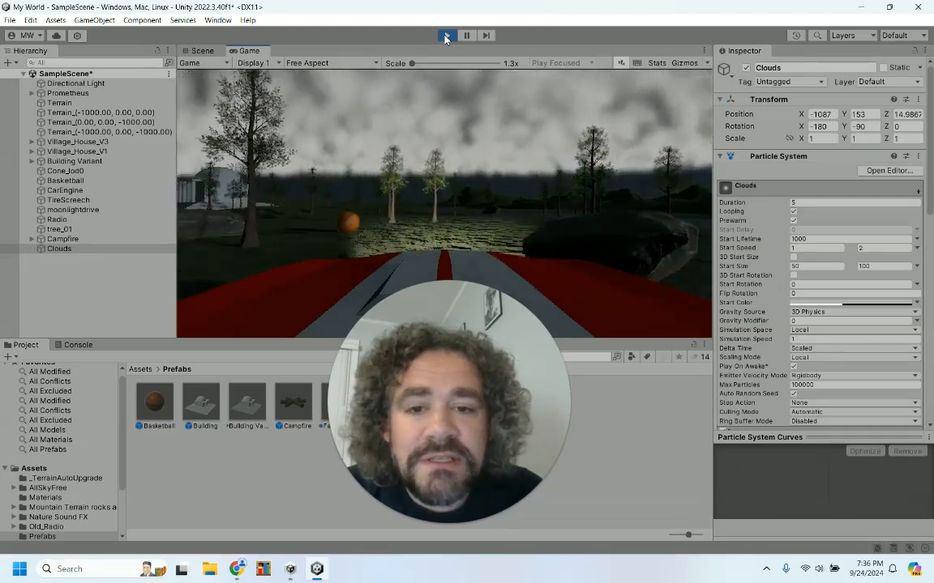
click(446, 36)
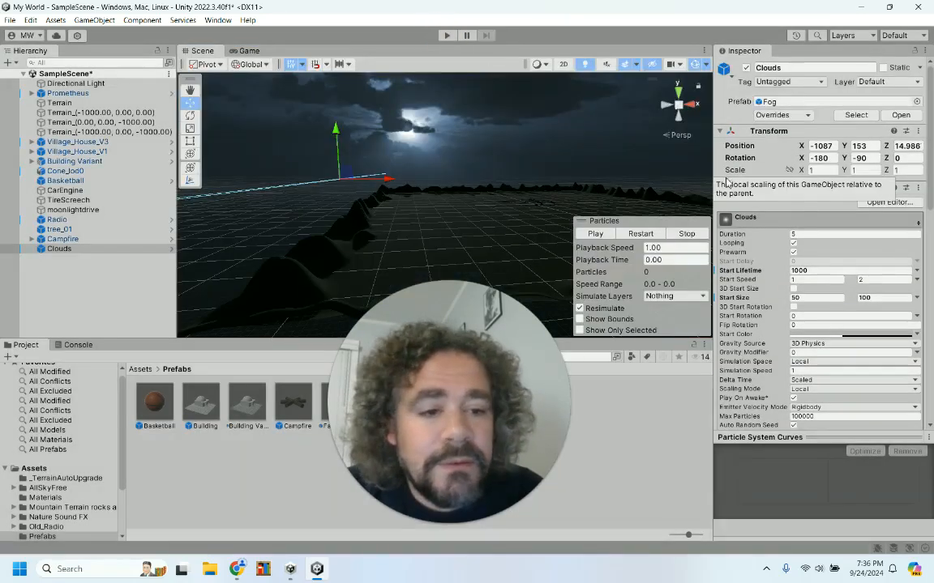
Step: Set the Clouds emission Rate over Time to 2 and check the sparser cover in a short driving playtest
scroll(824, 323, down, 5)
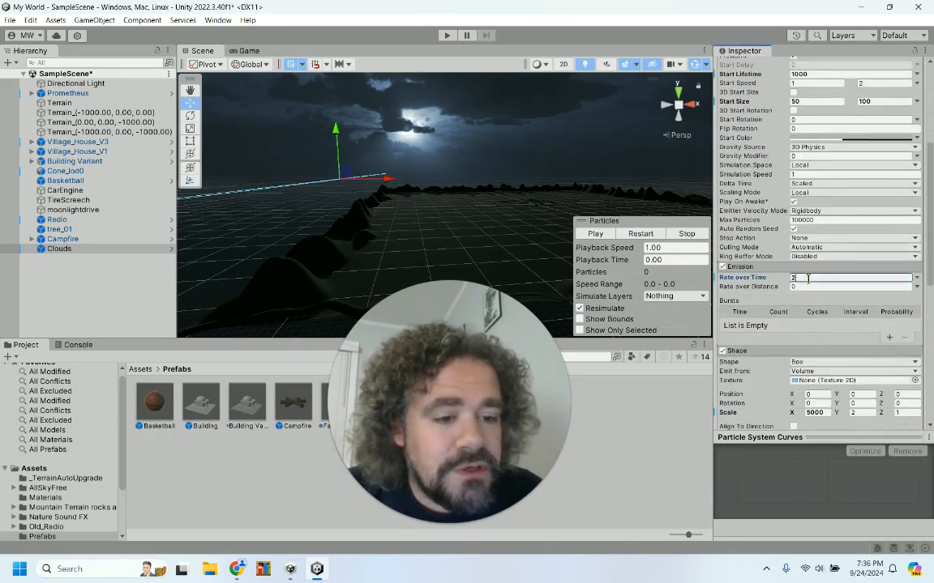
click(445, 36)
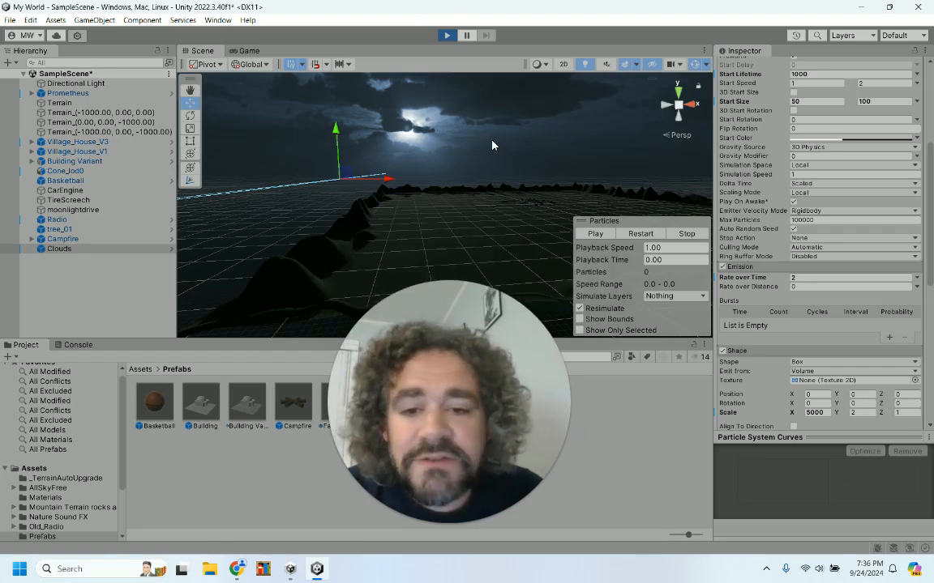
key(w)
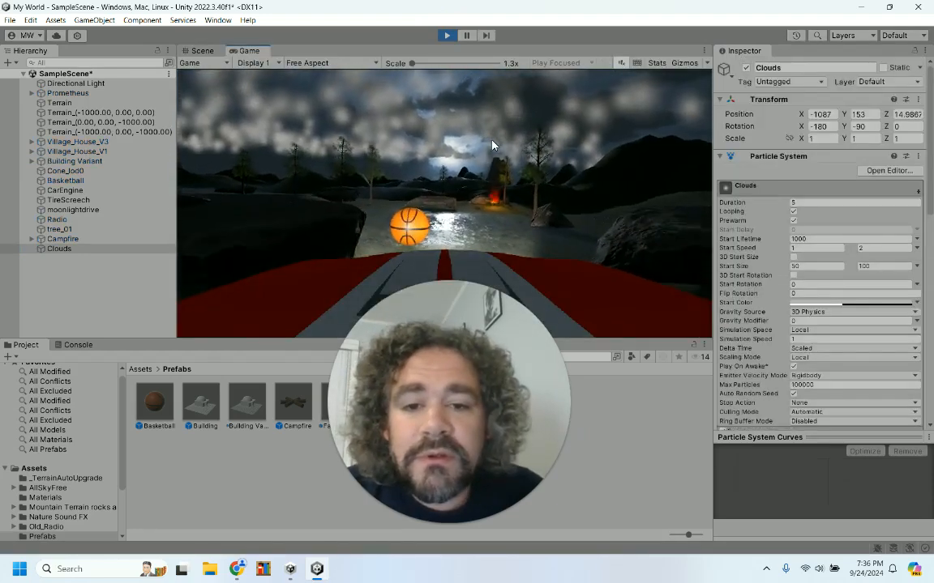
key(a)
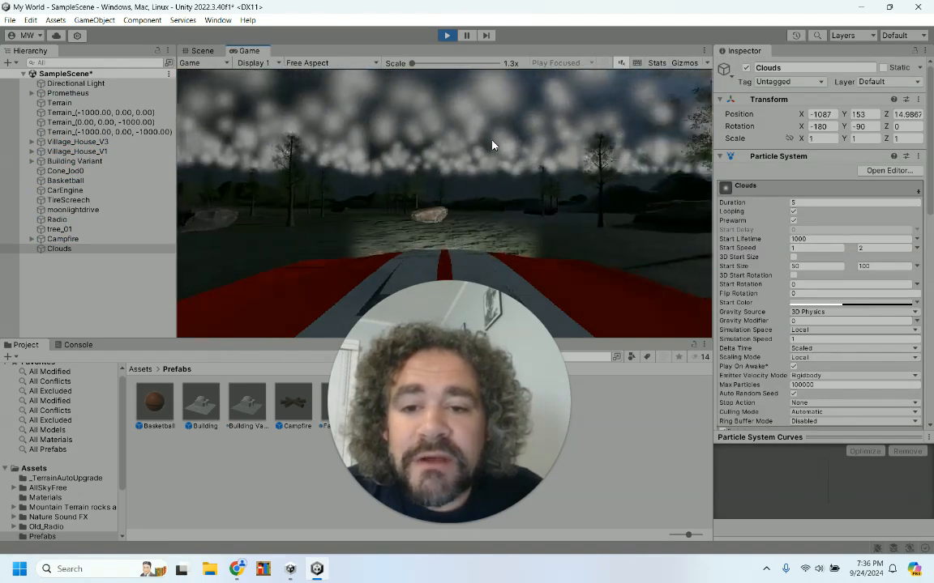
click(446, 36)
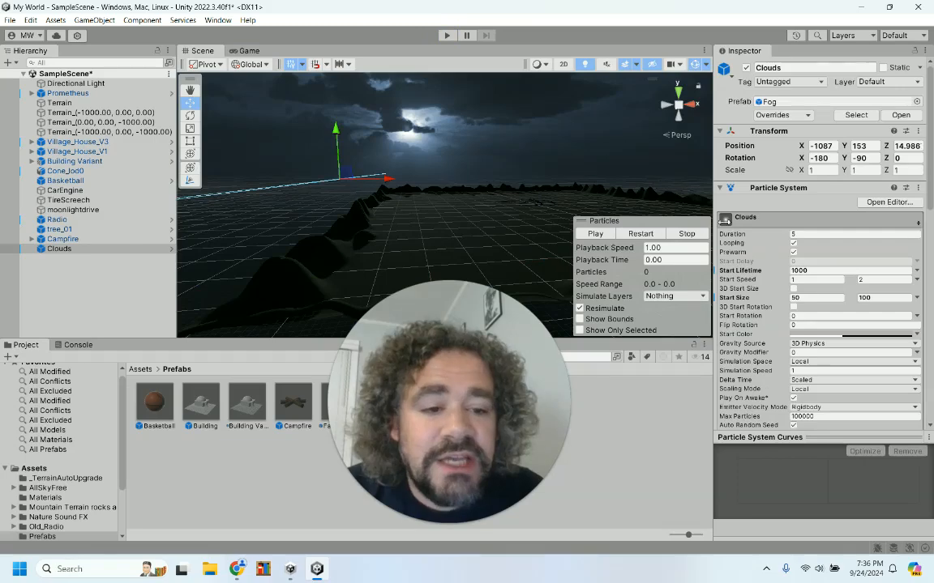
Step: Set the Clouds Start Color to light grey D3CACA with alpha 255 and check it in a playtest
scroll(771, 299, down, 5)
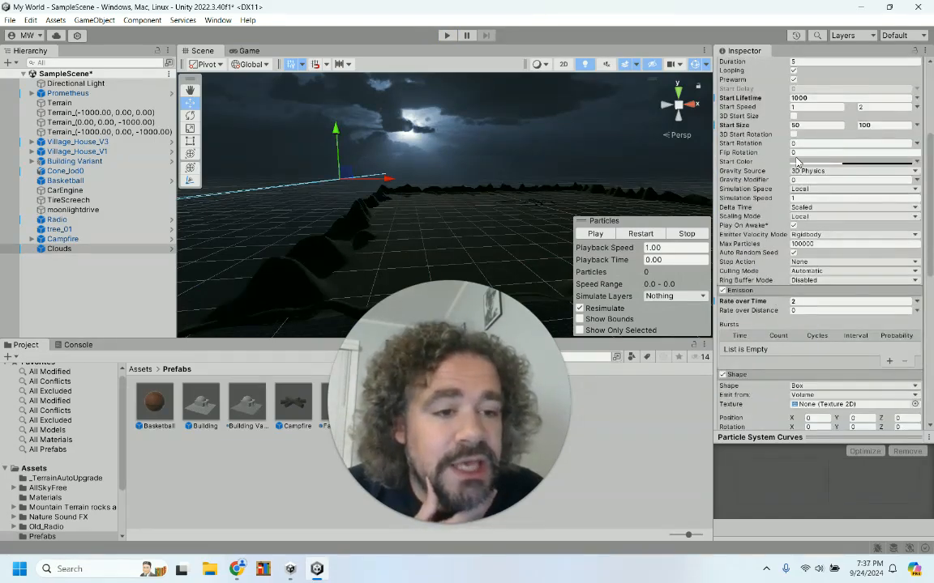
click(822, 162)
drag(843, 399, 921, 405)
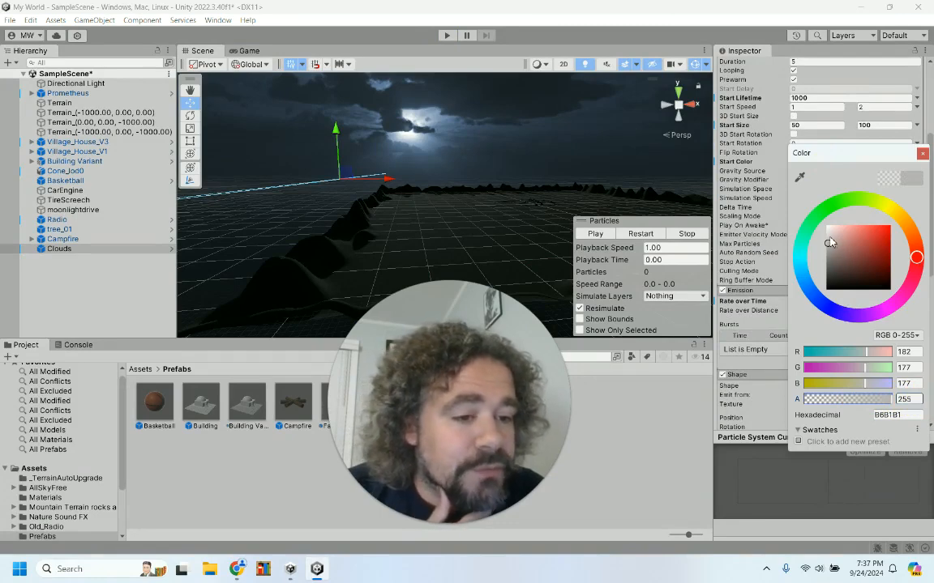
drag(829, 244, 830, 240)
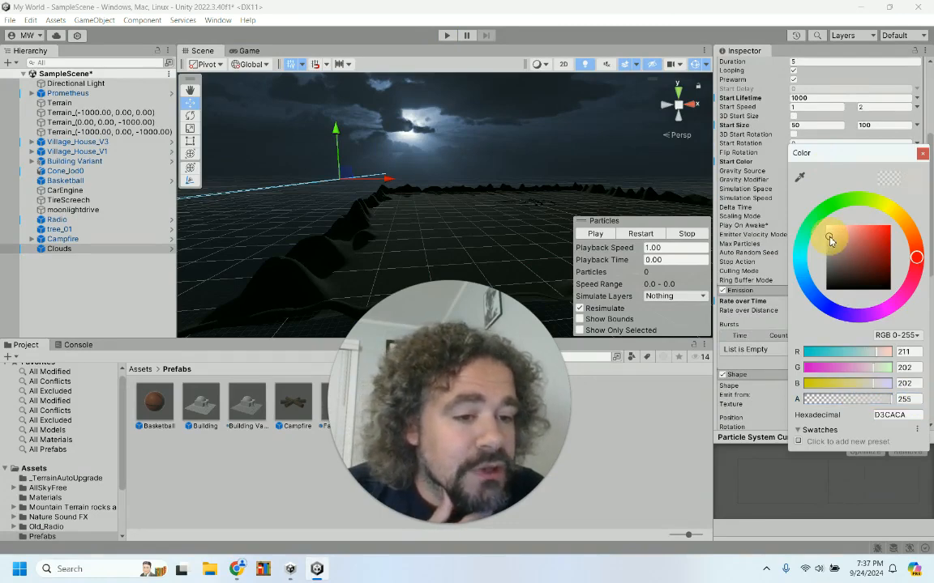
click(922, 155)
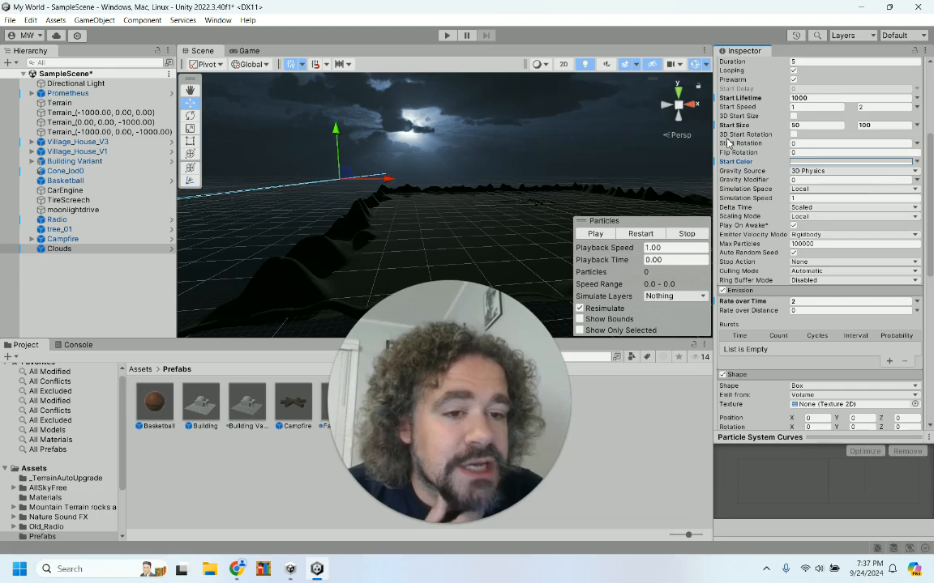
click(451, 35)
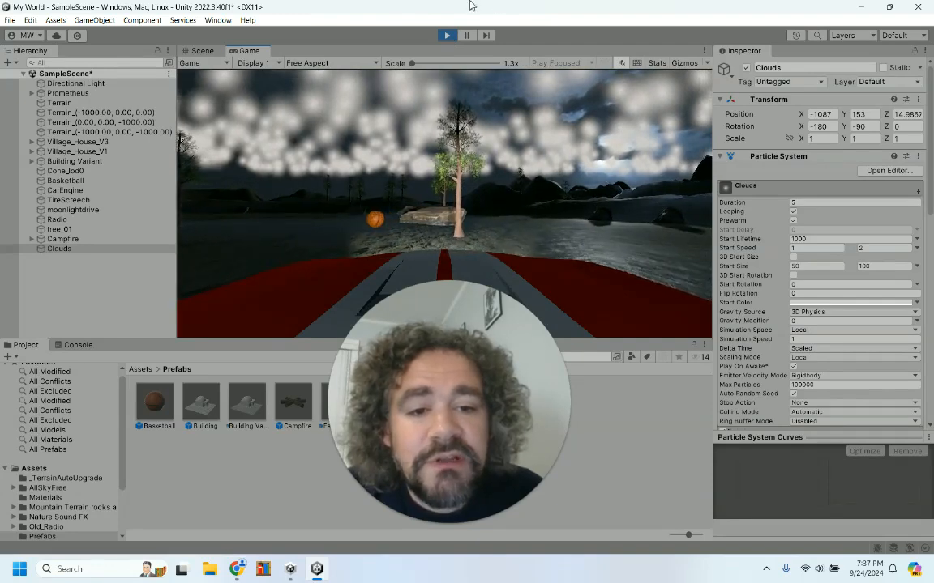
click(446, 35)
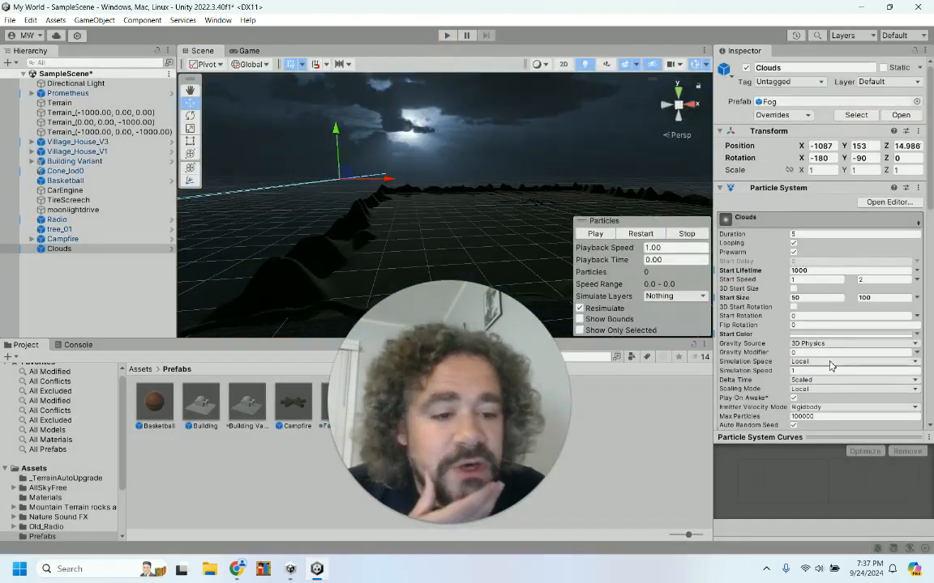
Step: Set the Clouds emission Rate over Time to 10 and playtest the scene to check the opaque clouds' density
scroll(746, 324, down, 10)
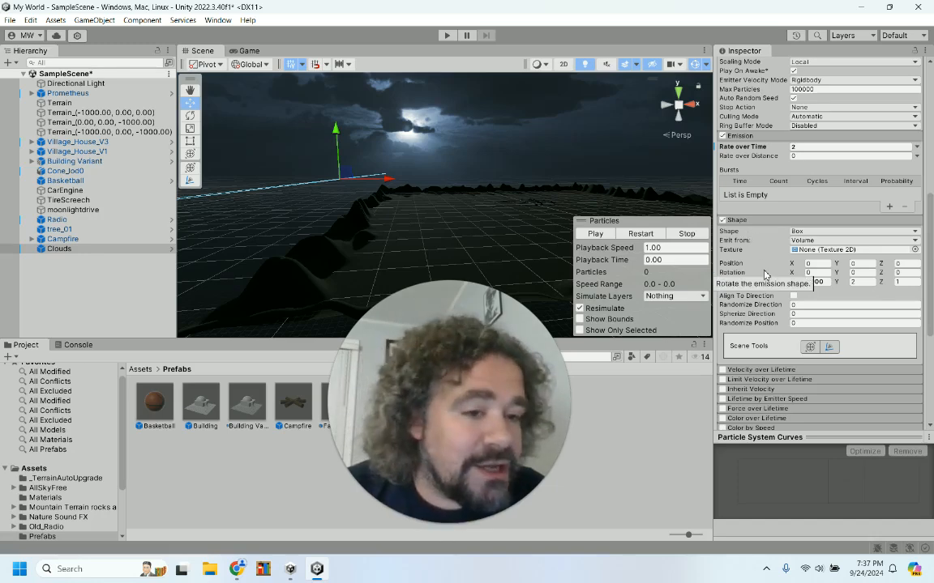
scroll(764, 274, up, 5)
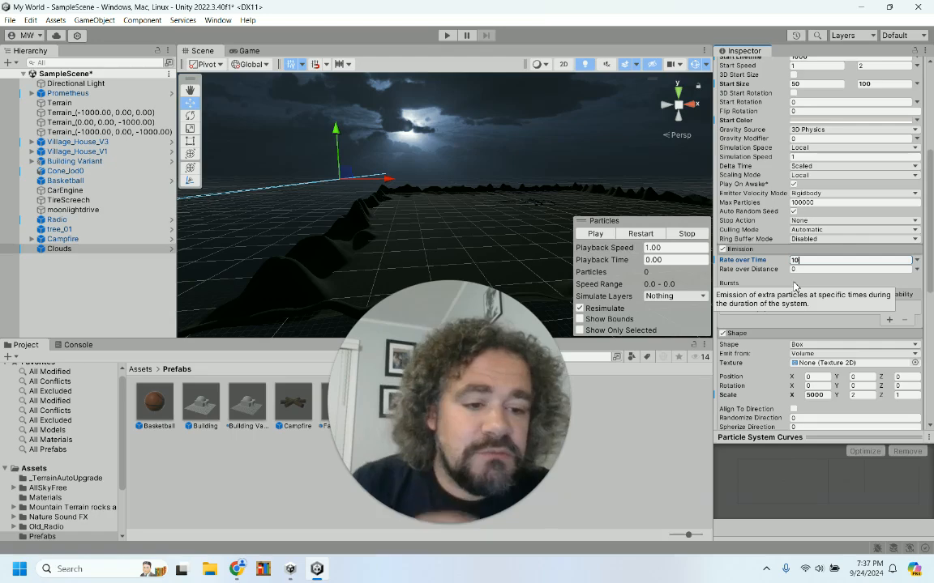
click(445, 35)
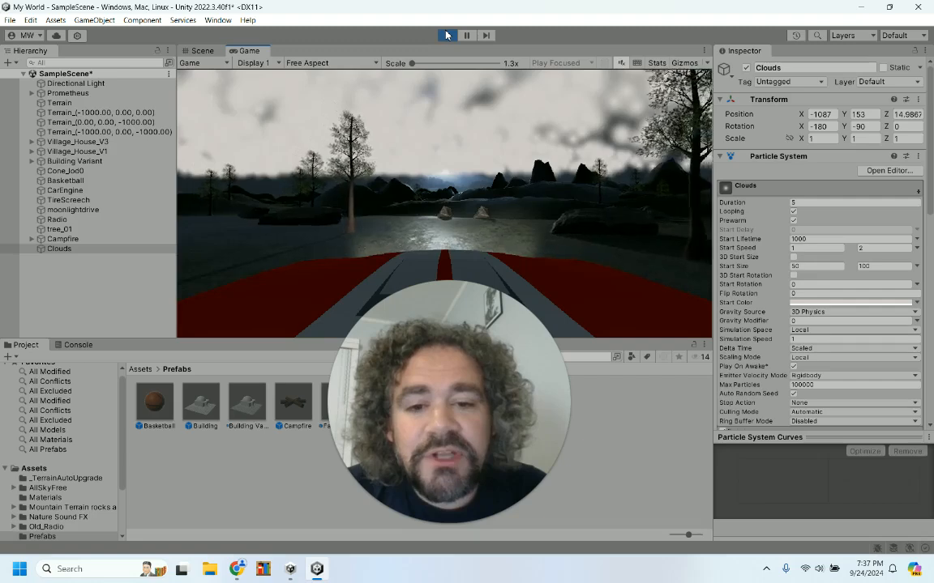
click(446, 35)
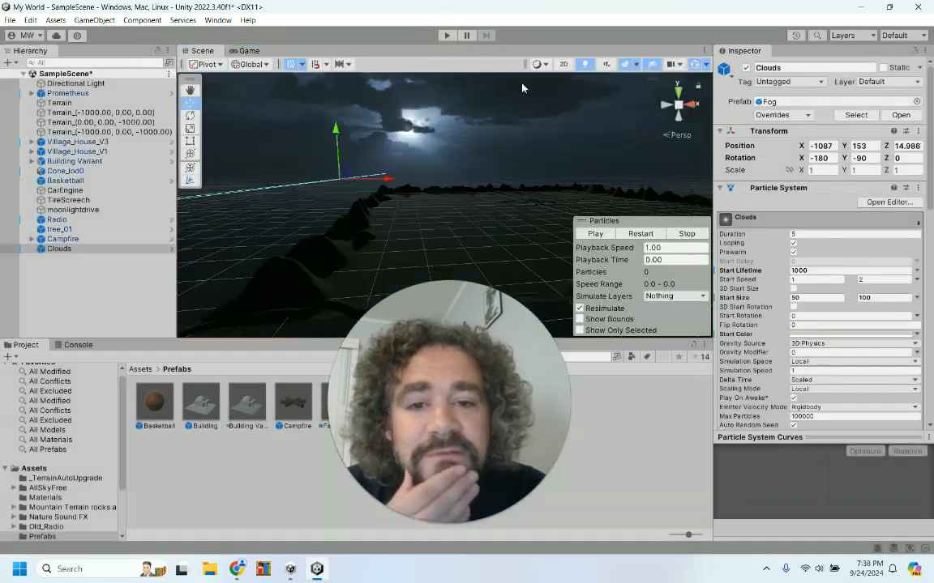
scroll(785, 318, down, 3)
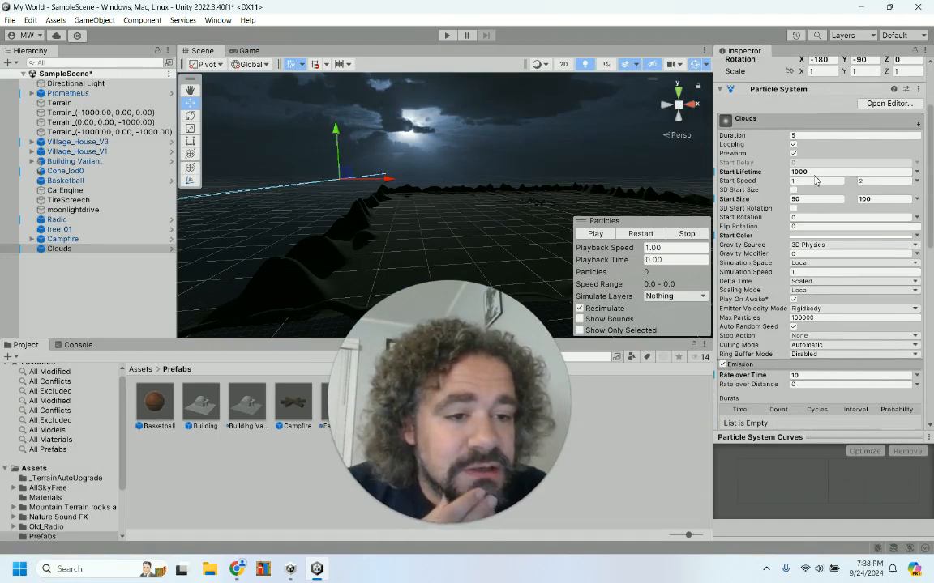
Step: Set the Clouds Start Lifetime to Random Between Two Constants, 100 and 1000, and check it in a playtest
click(916, 174)
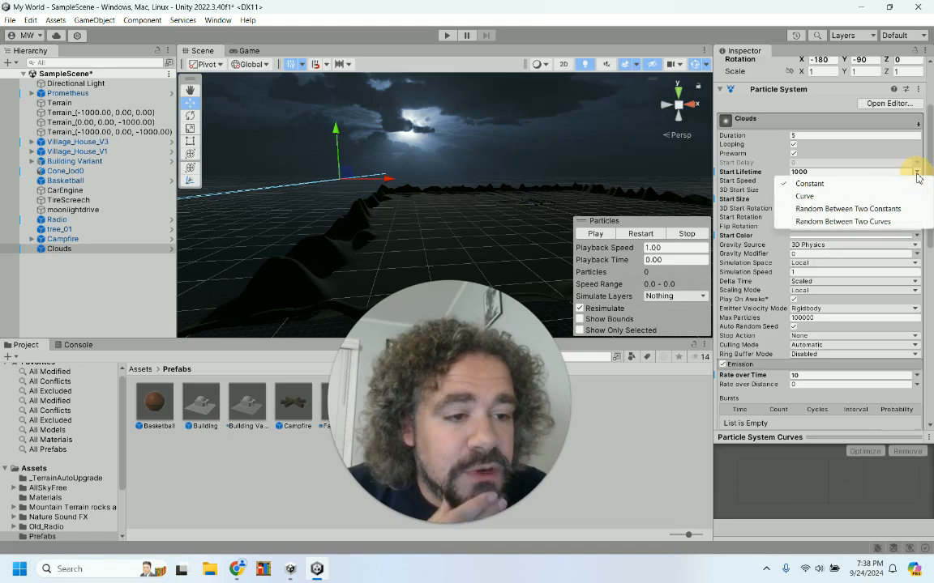
click(881, 209)
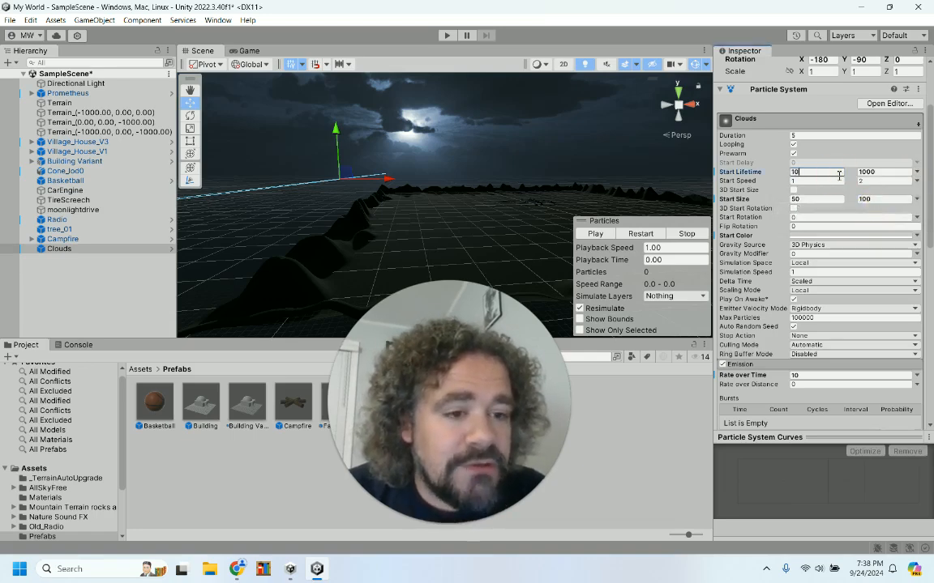
click(446, 36)
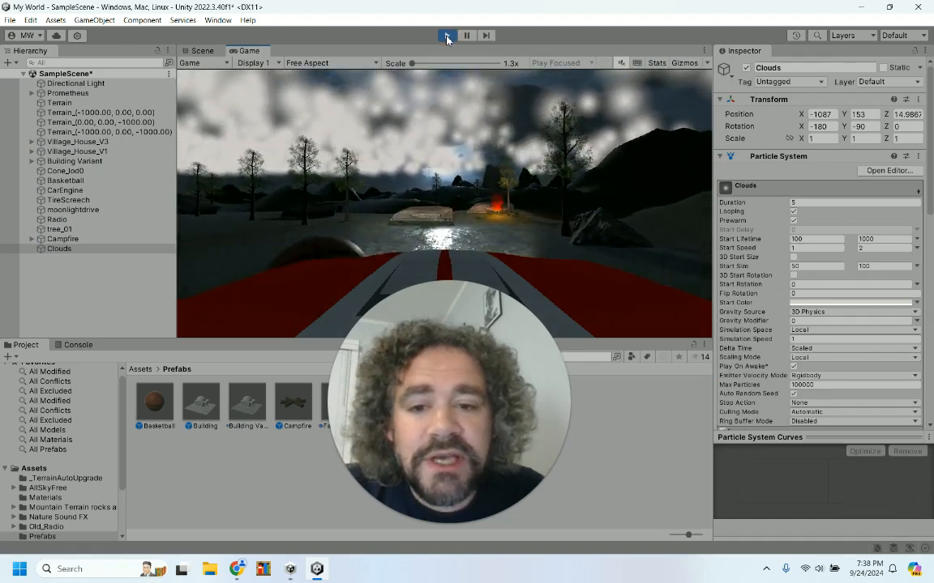
click(447, 36)
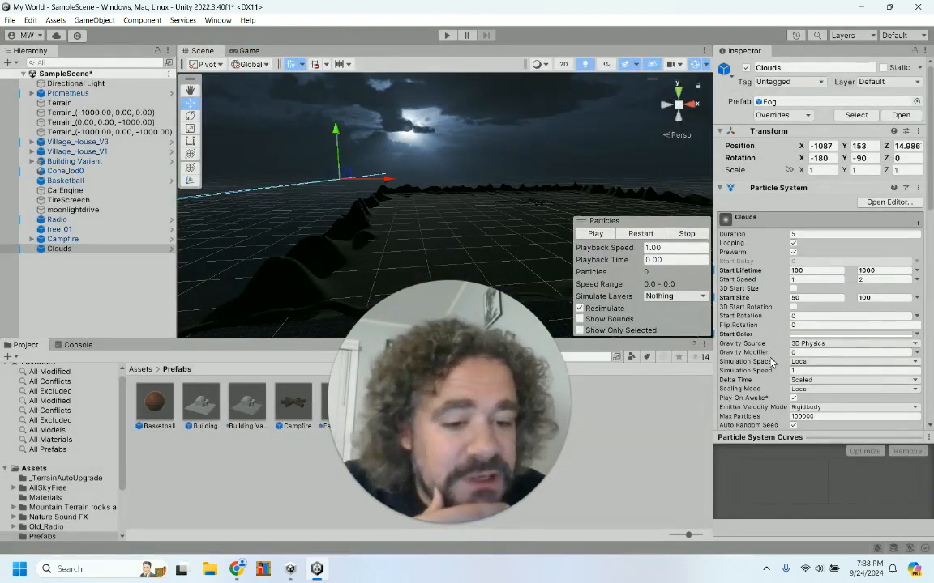
Step: Set Cast Shadows to On in the Clouds particle Renderer settings and check the effect in a short playtest
scroll(766, 360, down, 3)
scroll(772, 363, down, 7)
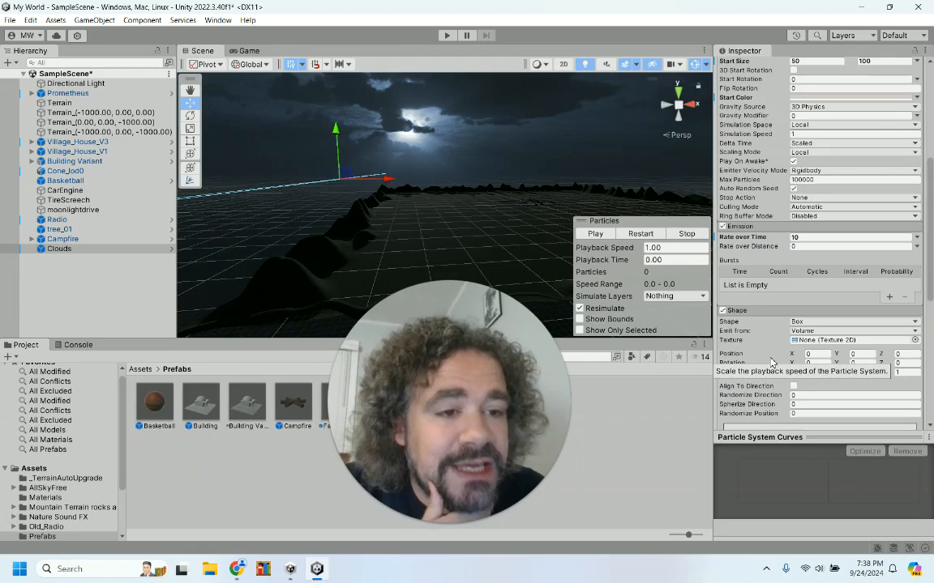
scroll(750, 205, down, 5)
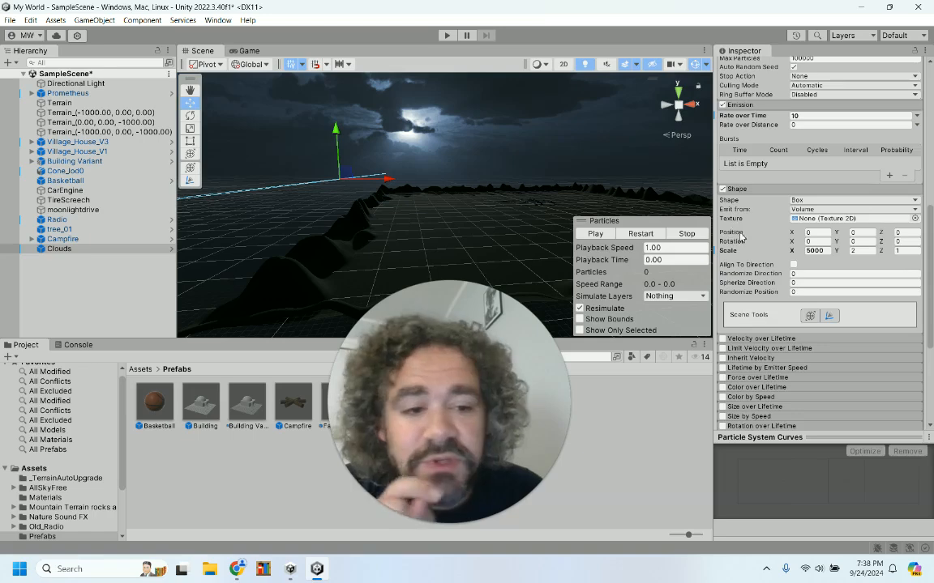
scroll(759, 259, down, 8)
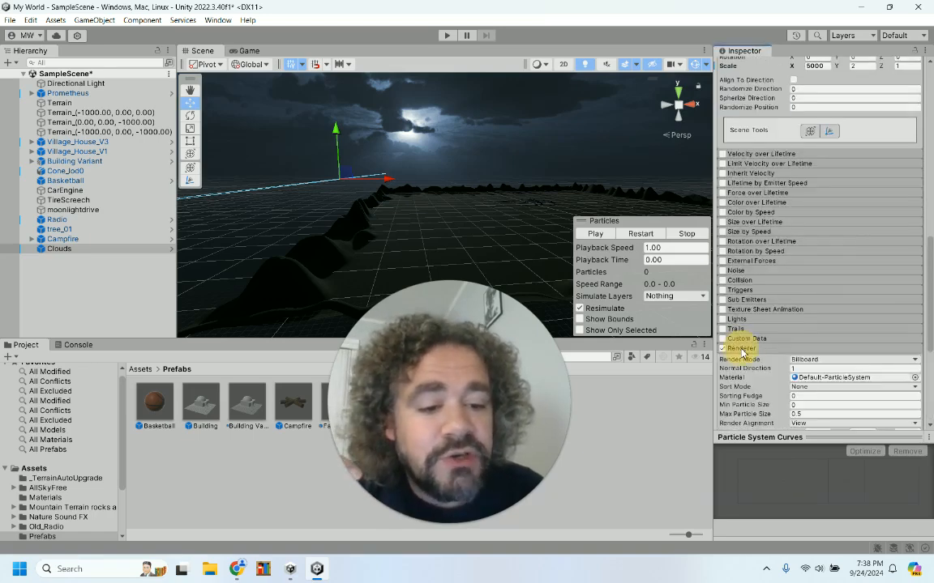
scroll(741, 349, down, 2)
scroll(743, 352, down, 3)
scroll(750, 353, down, 3)
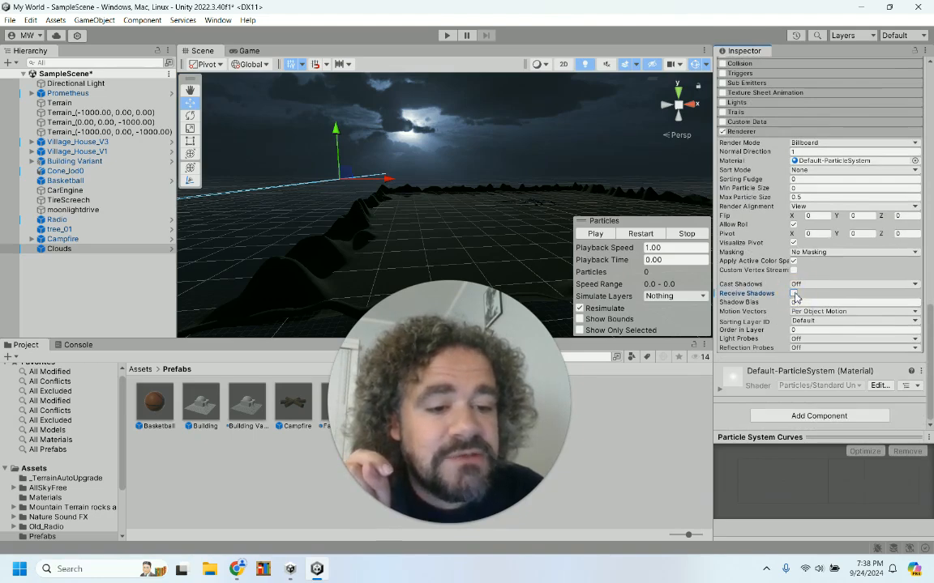
click(811, 284)
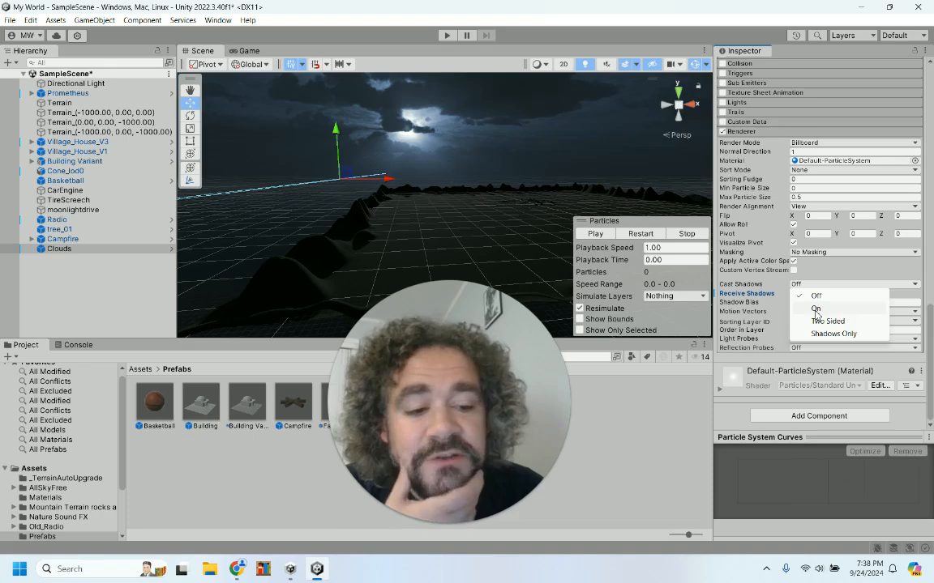
click(816, 309)
click(447, 35)
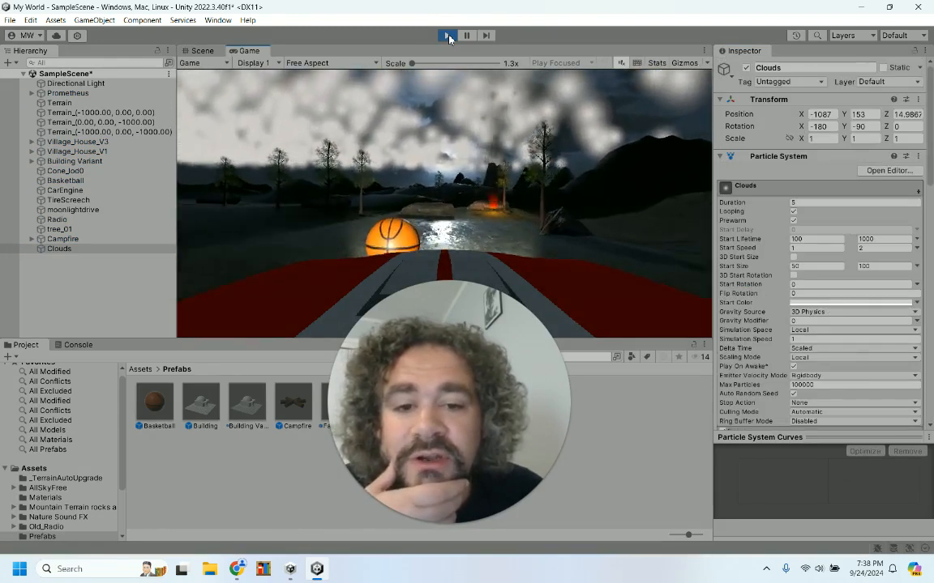
click(447, 35)
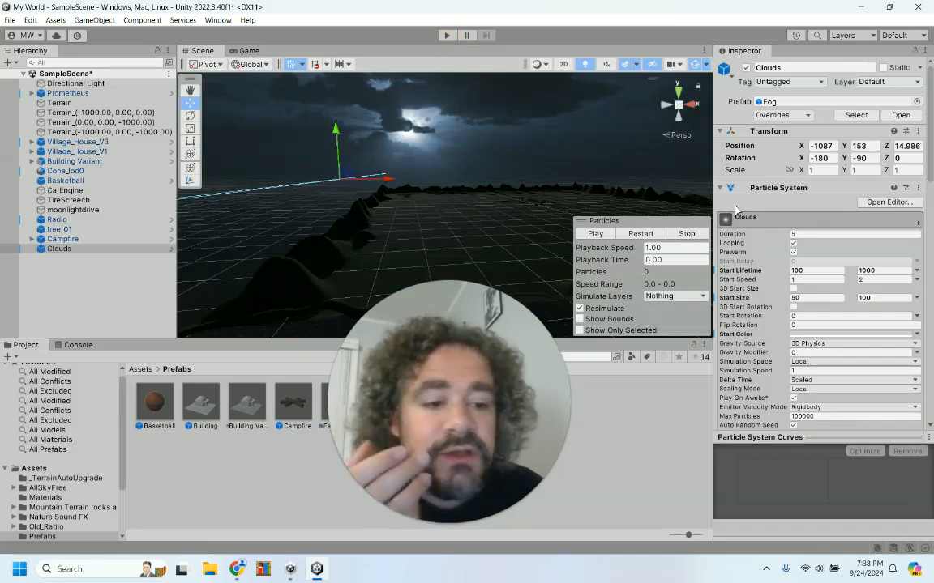
Step: Restore Cast Shadows to Off in the Clouds particle Renderer settings
scroll(748, 344, down, 10)
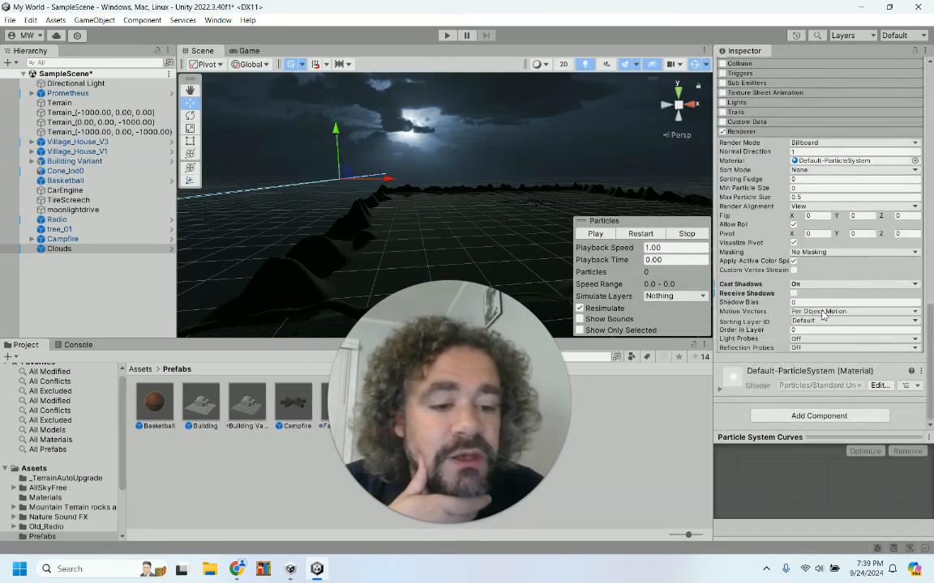
click(810, 284)
click(806, 293)
scroll(754, 174, up, 10)
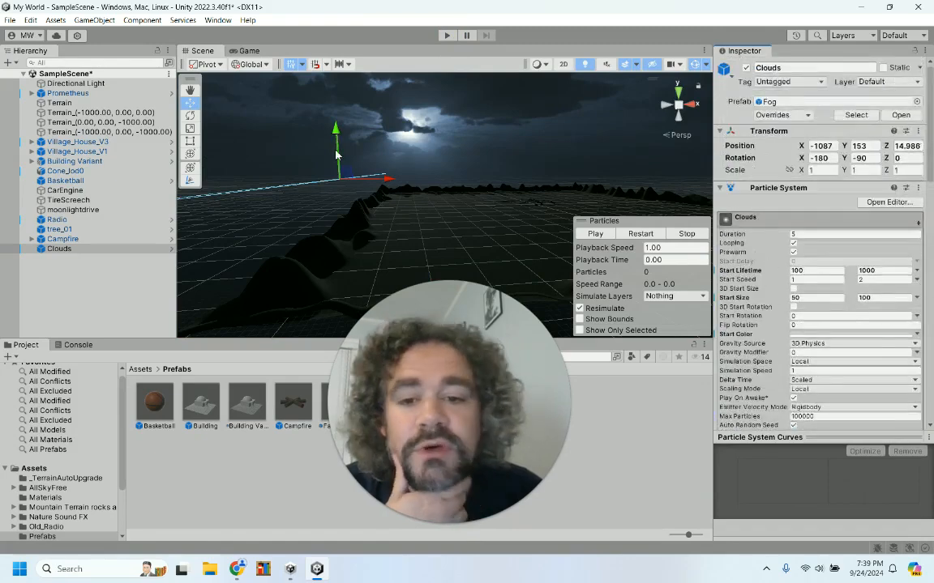
Step: Add a new Particle System effect as a separate top-level object in SampleScene
click(68, 293)
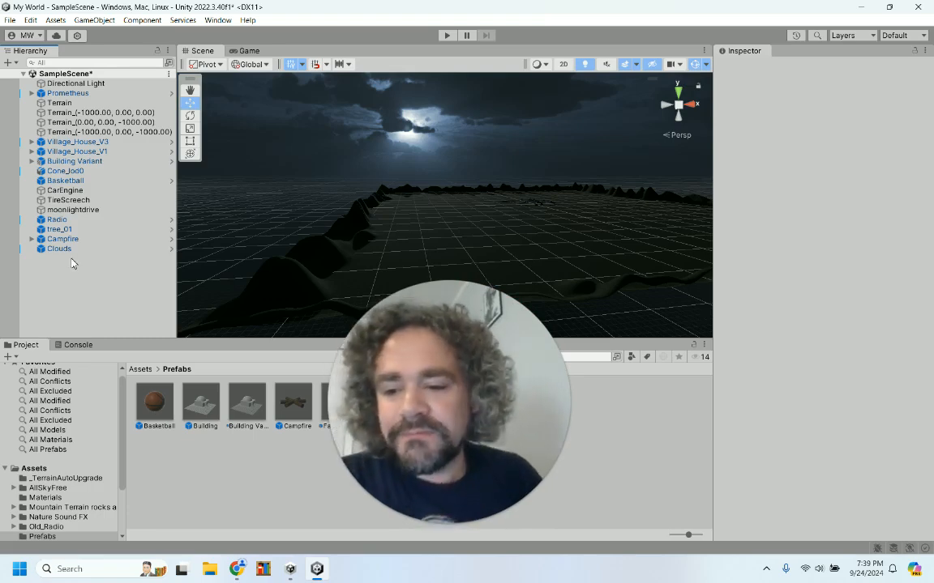
right_click(64, 273)
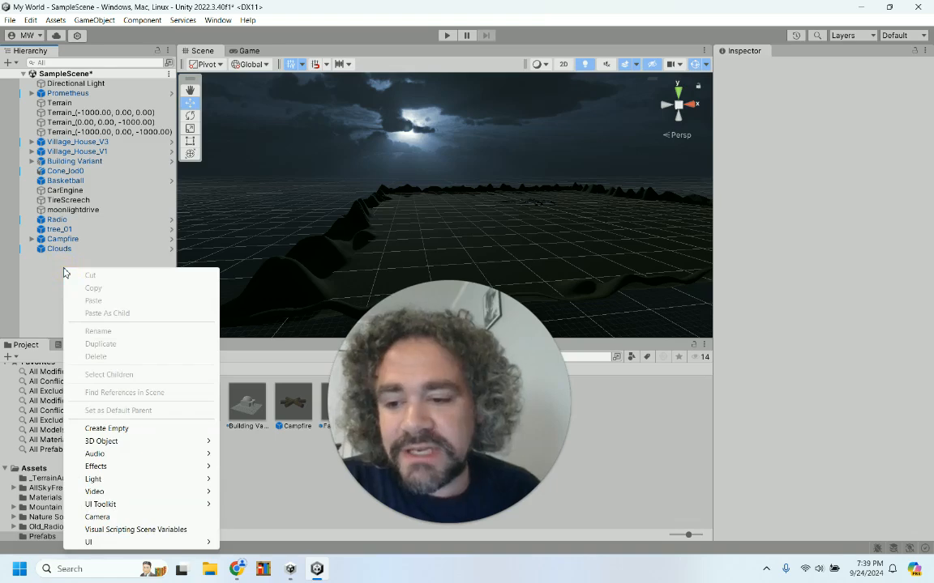
mouse_move(138, 469)
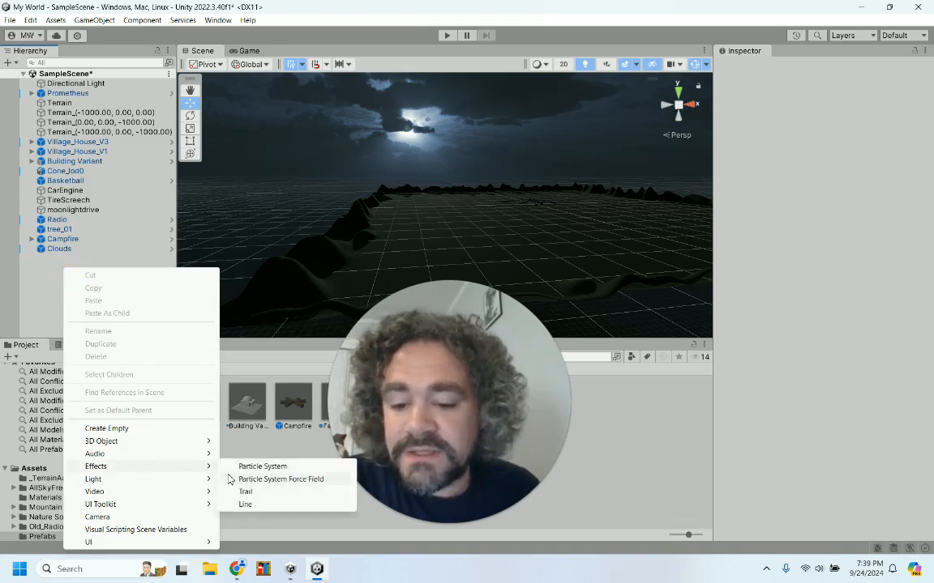
click(262, 467)
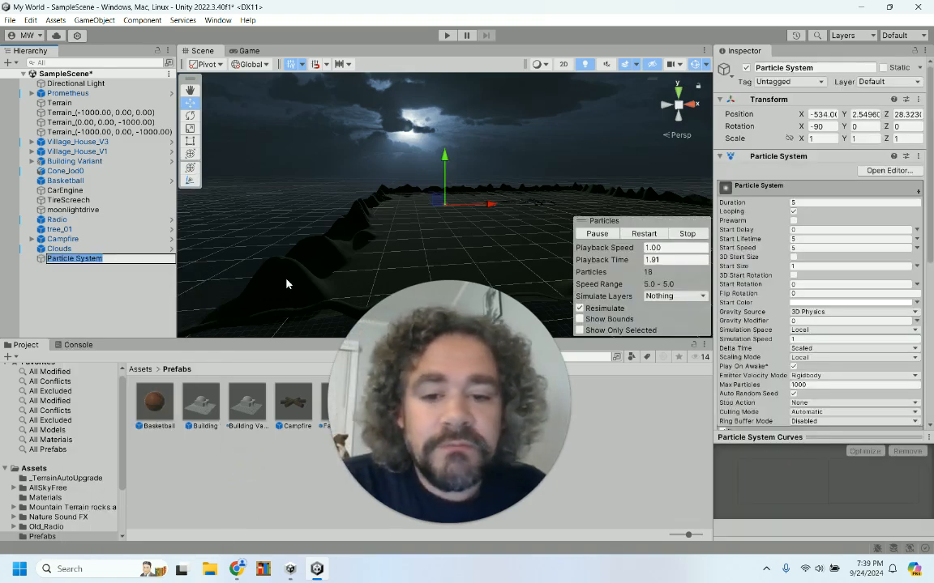
Step: Change the new particle system's emitter Shape to Box
mouse_move(736, 208)
scroll(760, 300, down, 5)
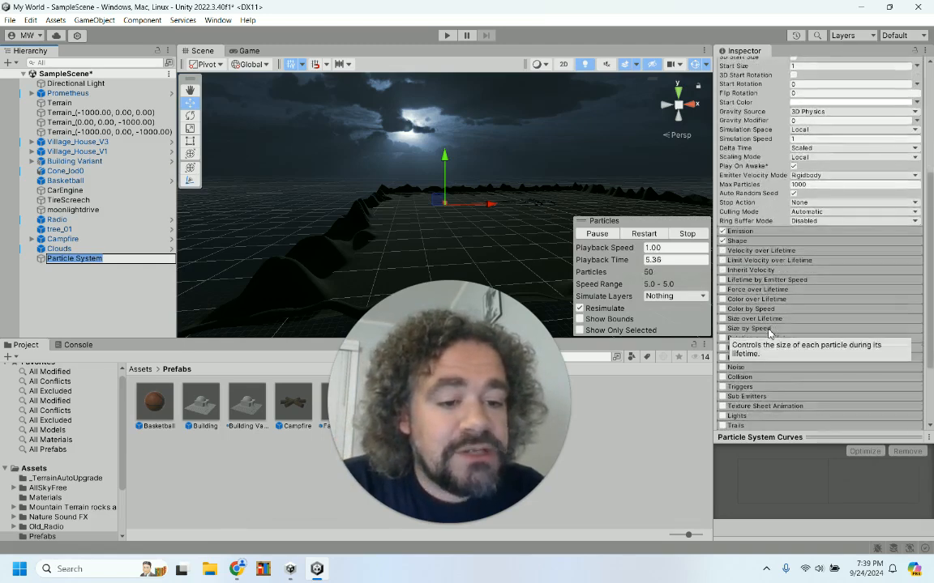
click(757, 232)
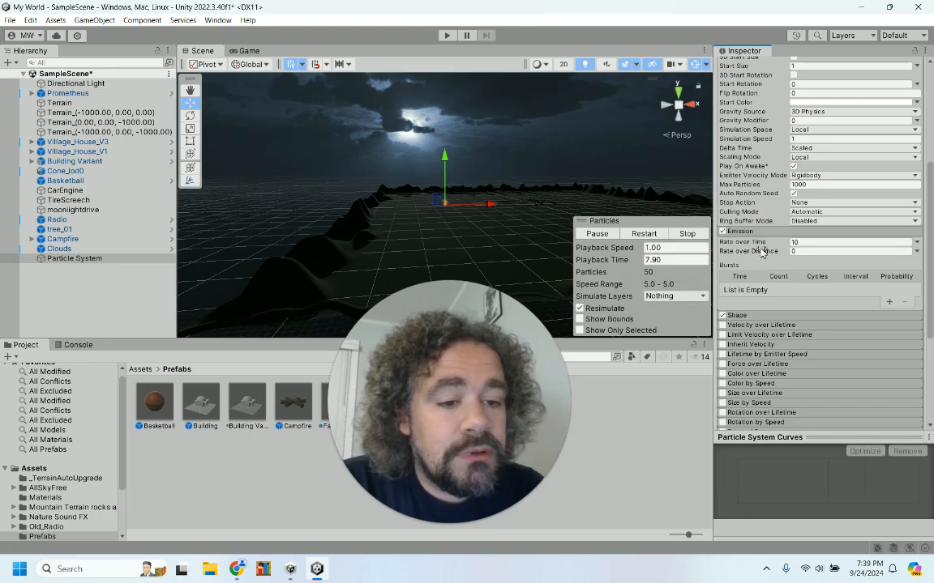
click(754, 232)
click(758, 241)
click(814, 252)
click(829, 316)
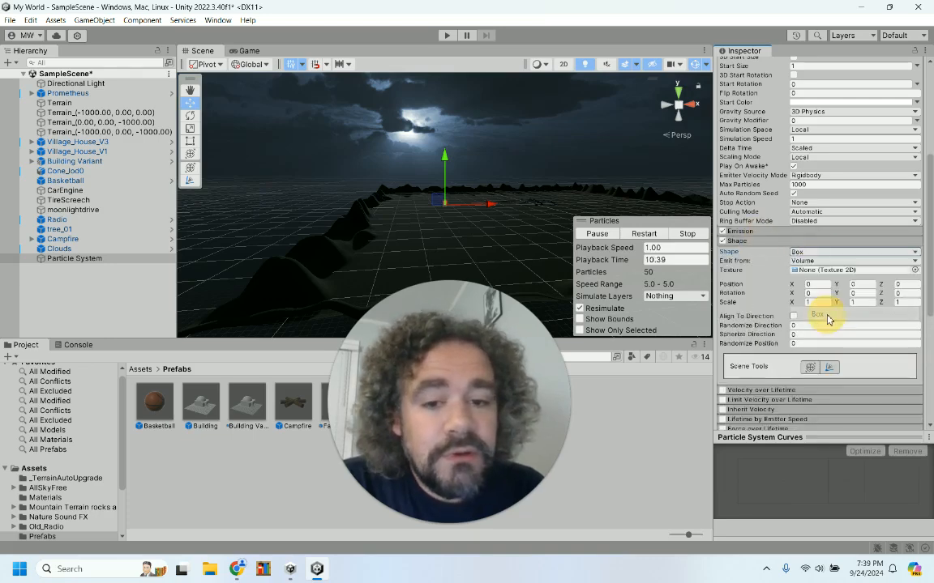
Step: Set the box emitter's Shape Scale to 1000 on X and 1000 on Z
click(825, 304)
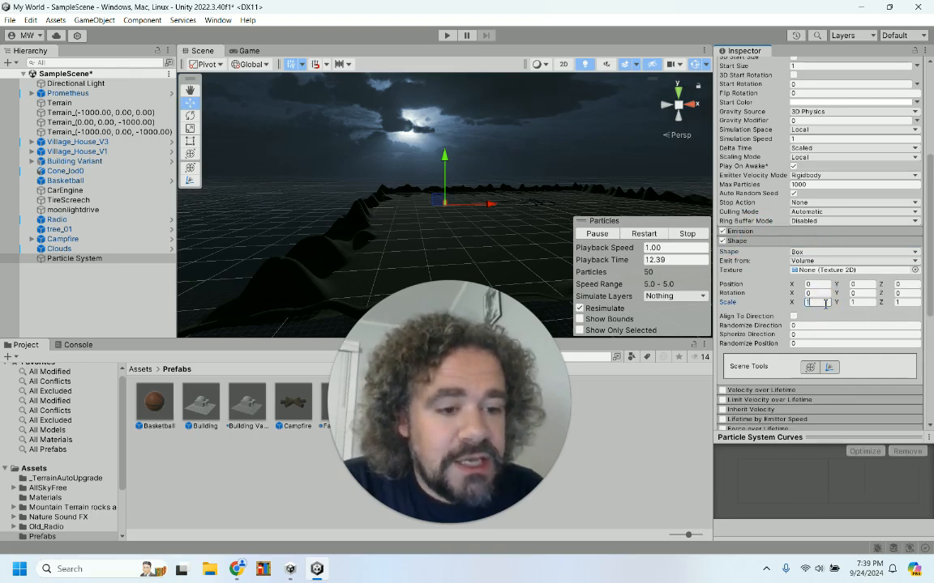
text(1000)
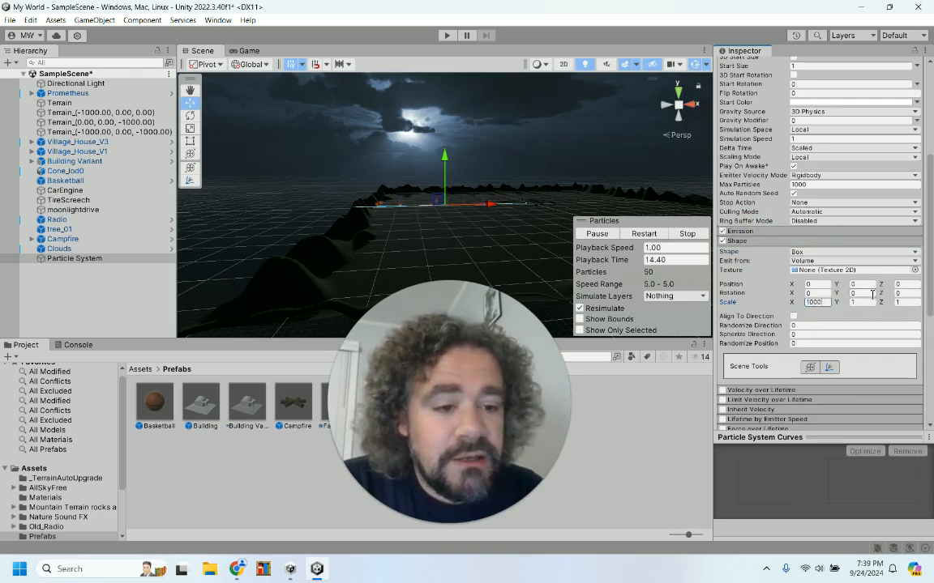
click(900, 303)
text(00)
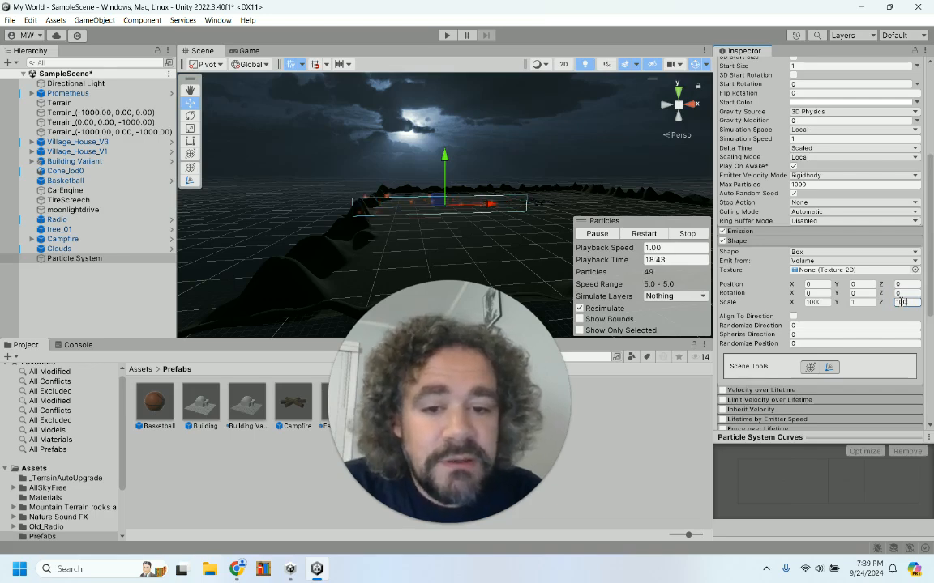
text(0)
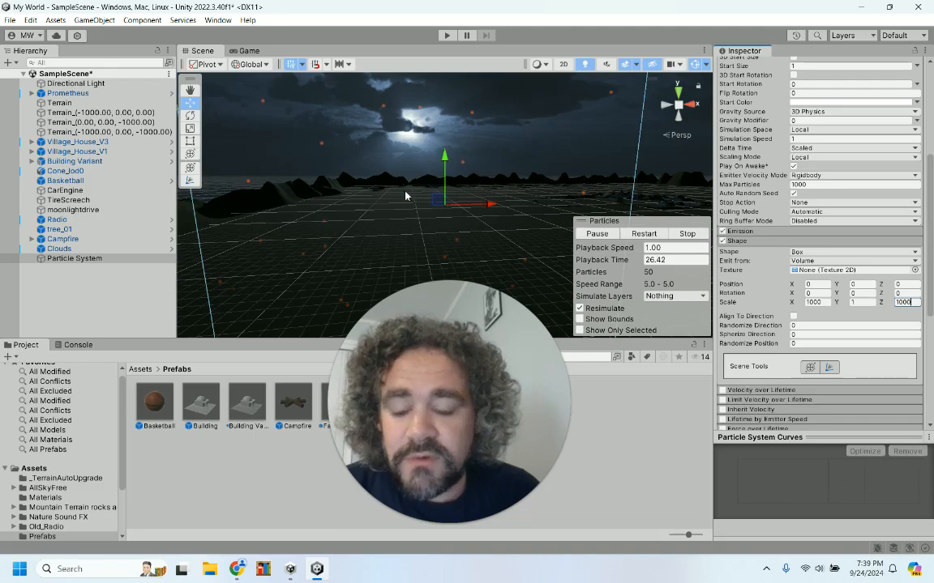
Step: Lay the box emitter flat by setting its Shape Scale to 1 on Z and 1000 on Y
alt+drag(363, 172, 639, 162)
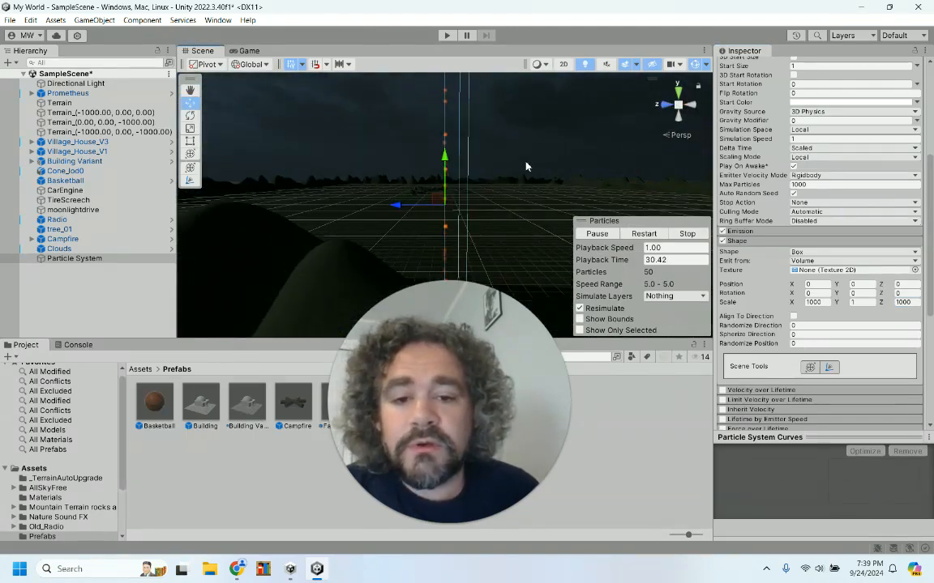
click(904, 302)
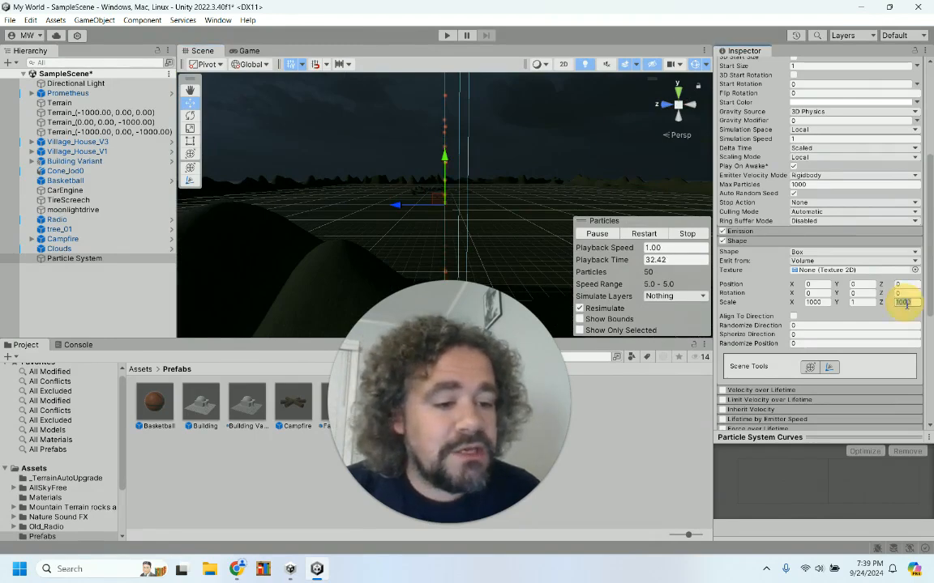
text(1)
click(856, 301)
text(100)
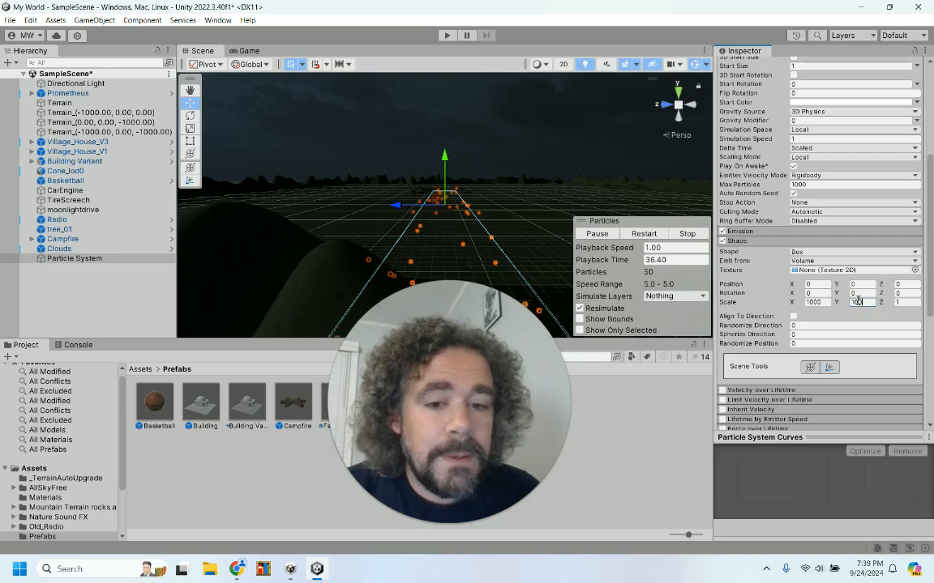
text(0)
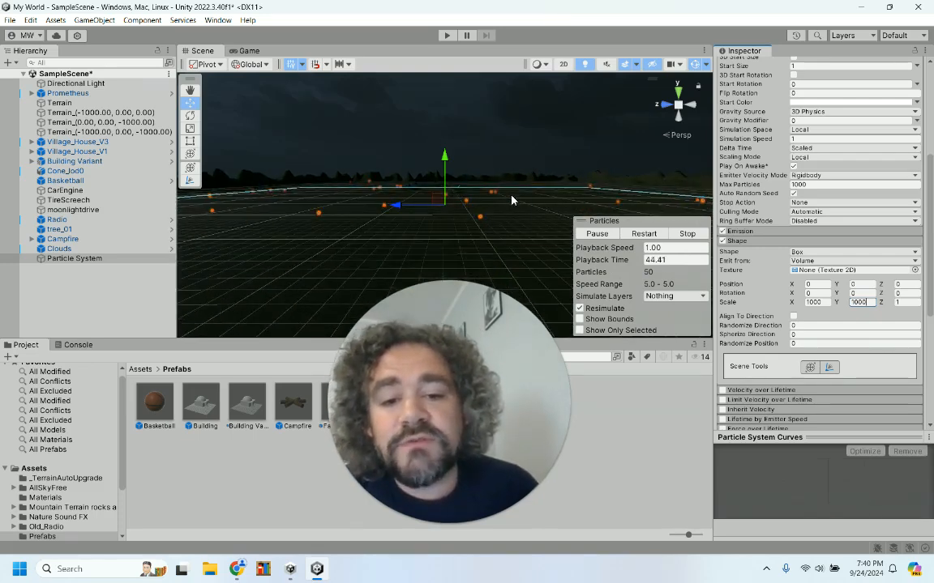
Step: Rotate the new particle system to emit downward, with its X rotation set to exactly -270
click(190, 116)
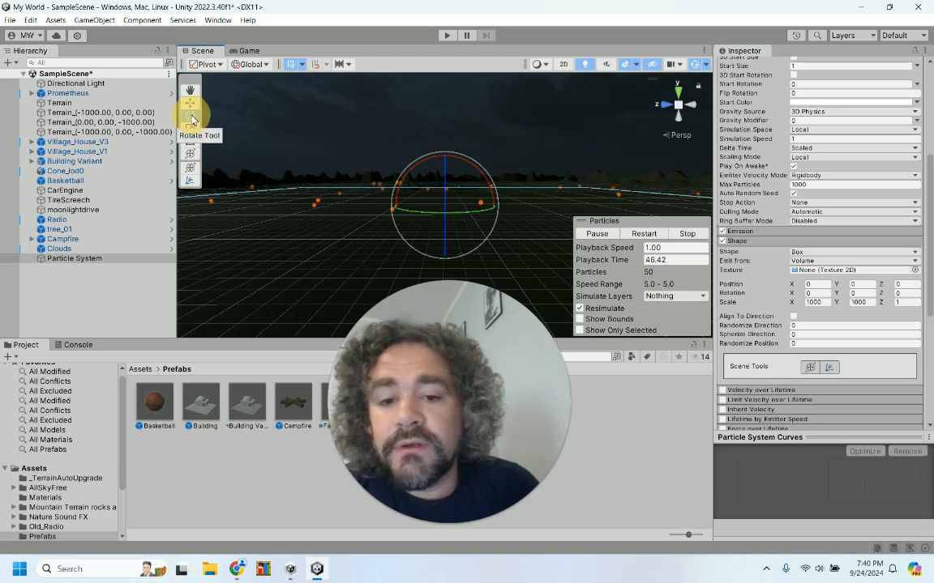
drag(407, 179, 559, 166)
drag(436, 160, 504, 207)
scroll(779, 204, up, 6)
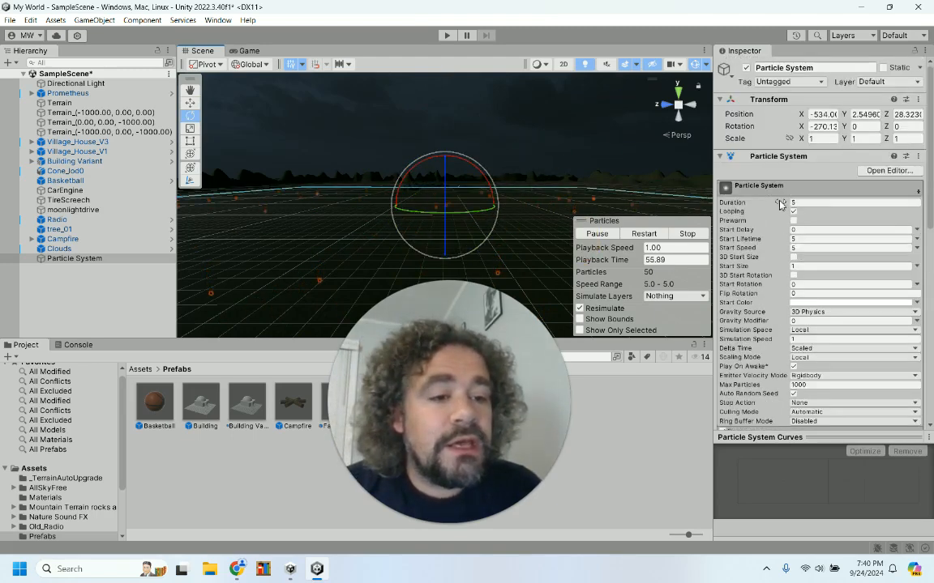
click(820, 127)
text(-270)
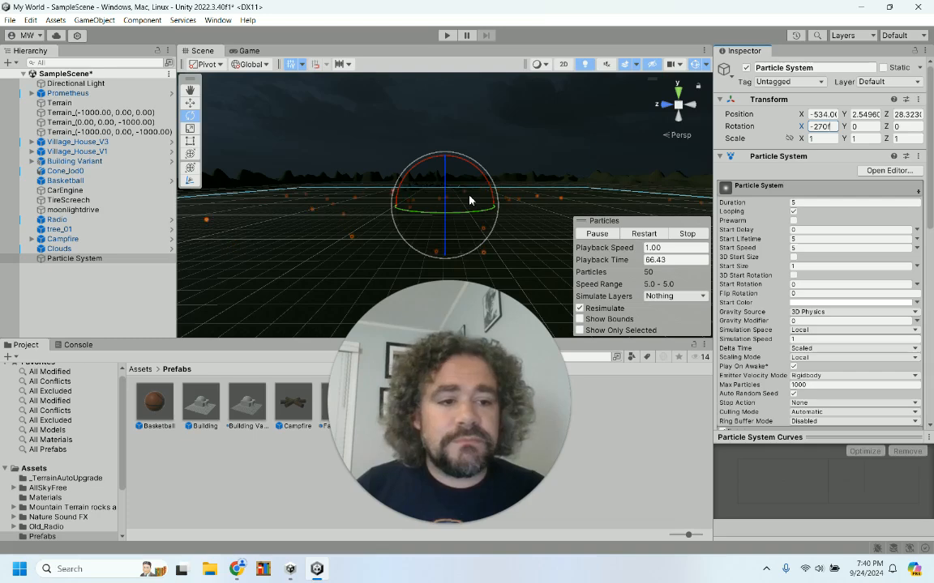
Step: Raise the new particle system high above the terrain to a Y position of about 99
click(107, 261)
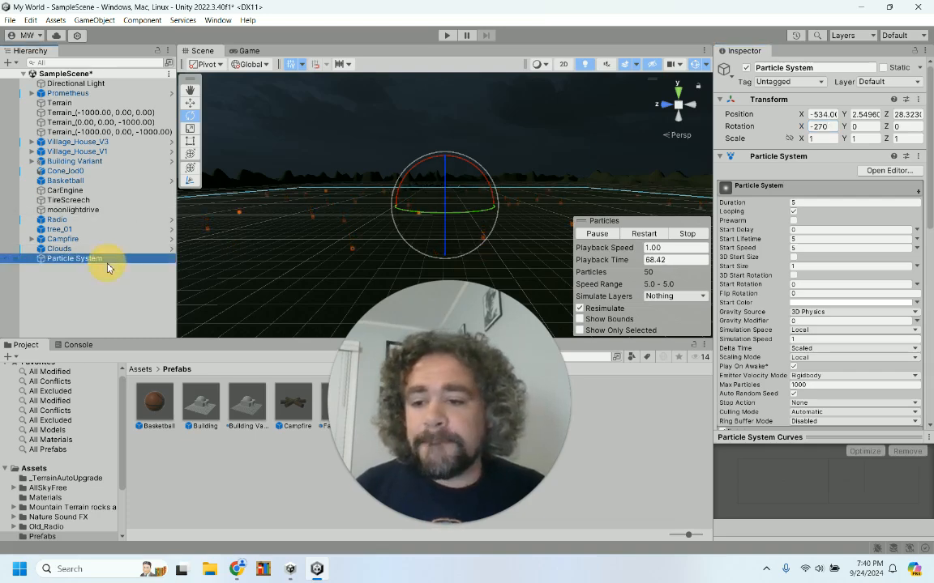
scroll(365, 209, up, 5)
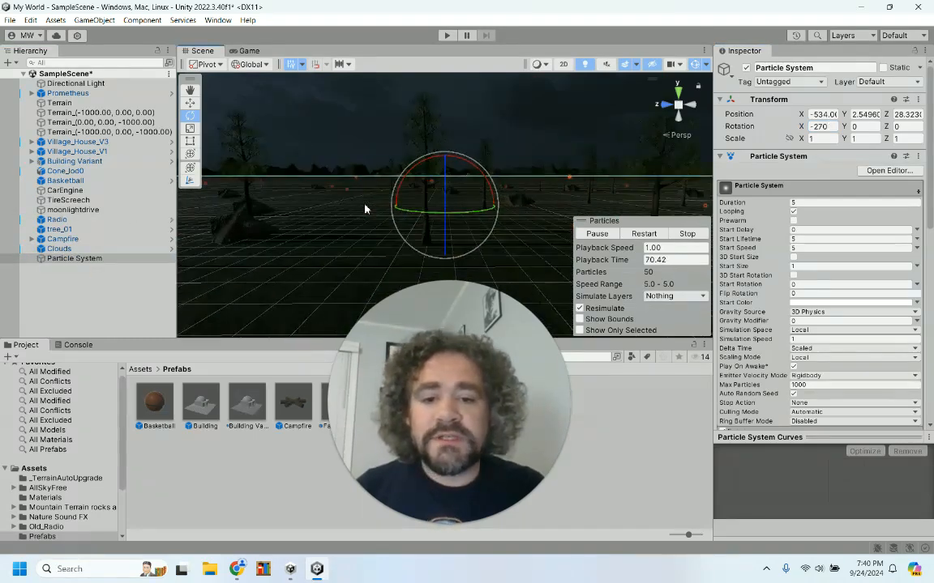
click(190, 104)
drag(446, 160, 444, 119)
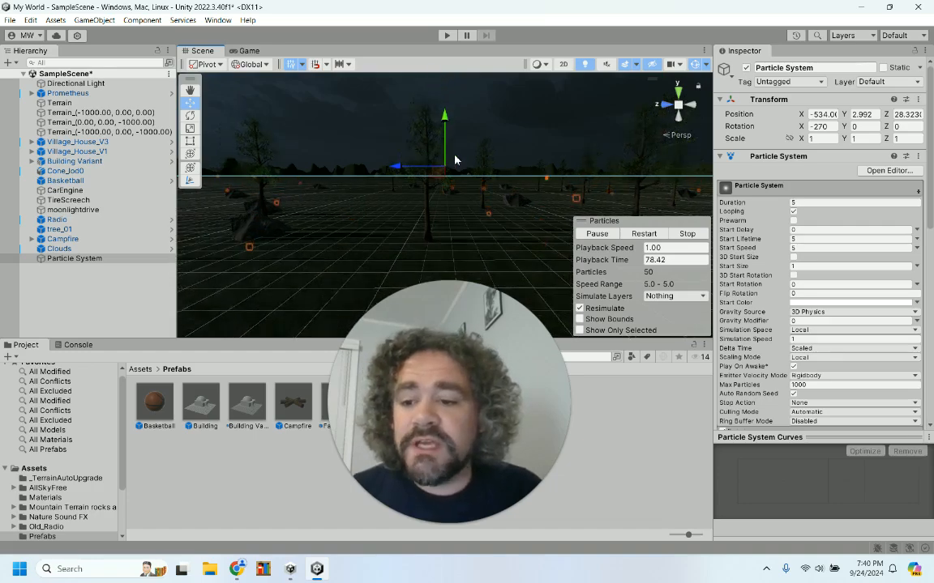
key(f)
drag(444, 157, 475, 10)
key(f)
drag(444, 143, 376, 55)
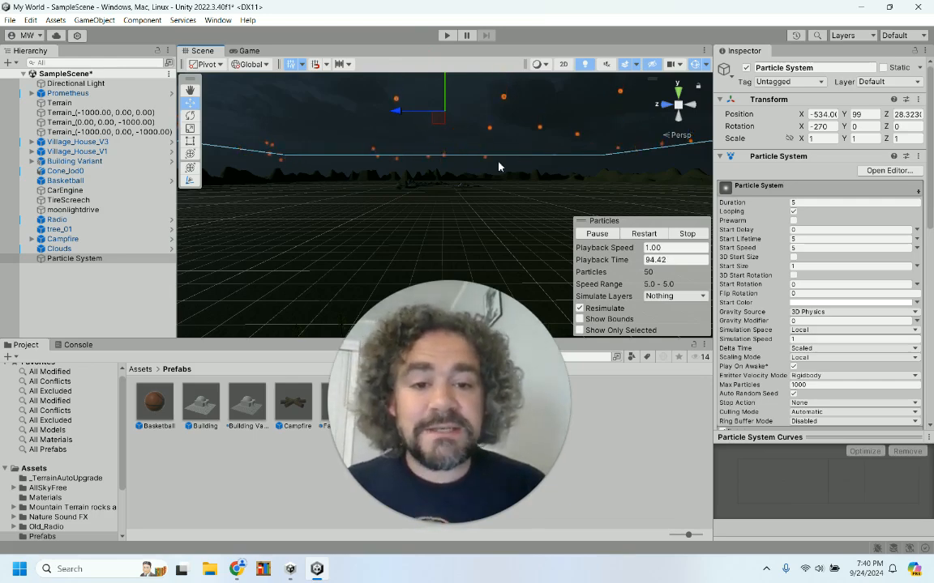
Step: Enable Prewarm on the new particle system and set its Start Lifetime to 30
click(802, 238)
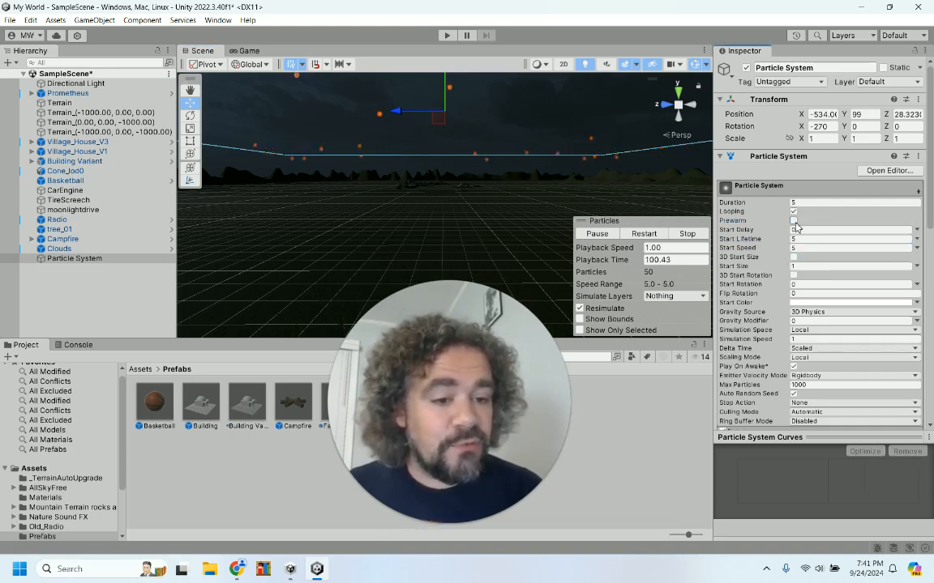
click(793, 220)
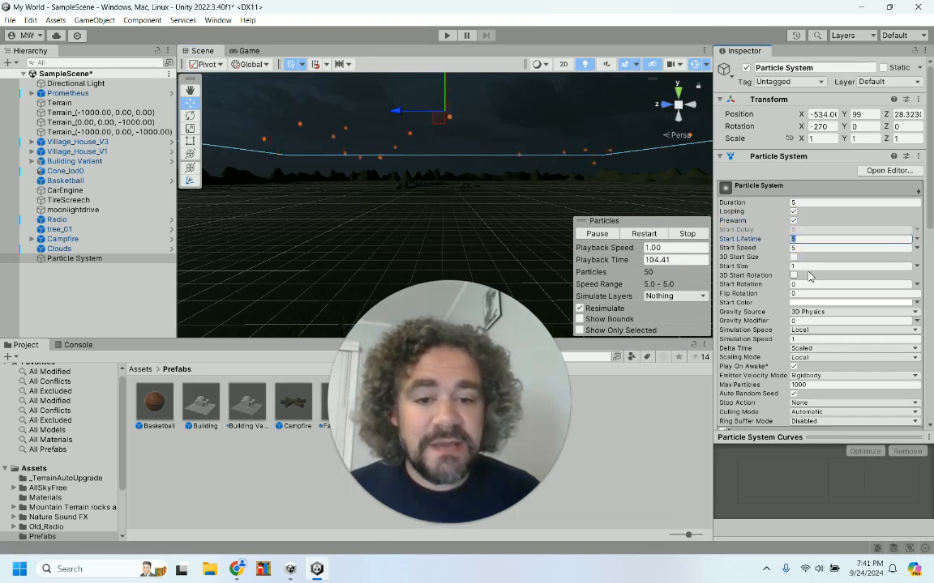
text(30)
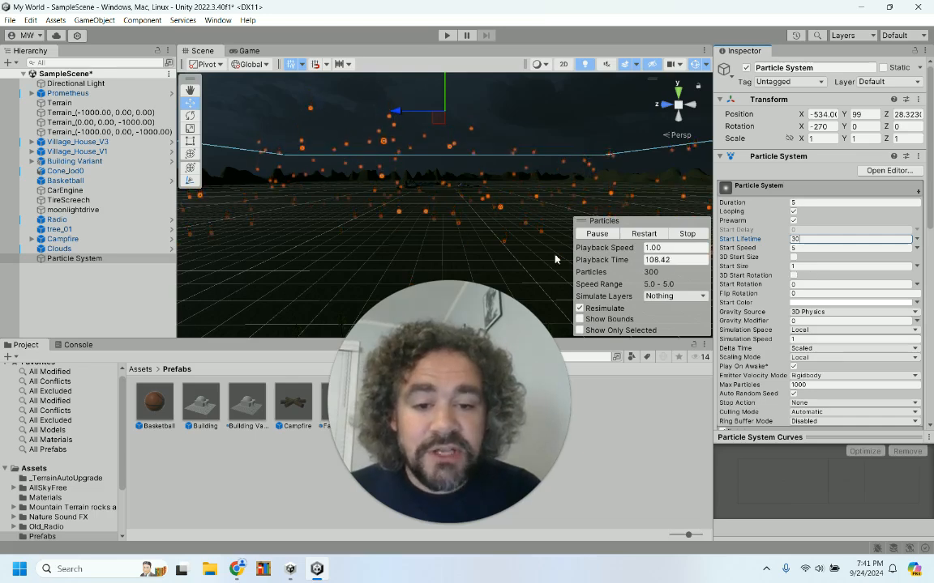
Step: Preview the scene in play mode and deactivate the Clouds object outside play mode
click(447, 35)
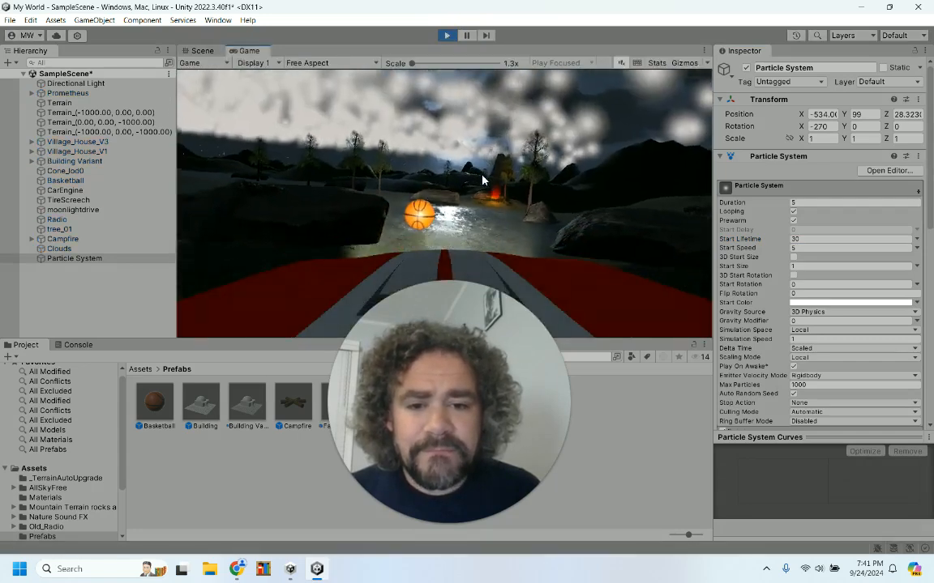
click(77, 249)
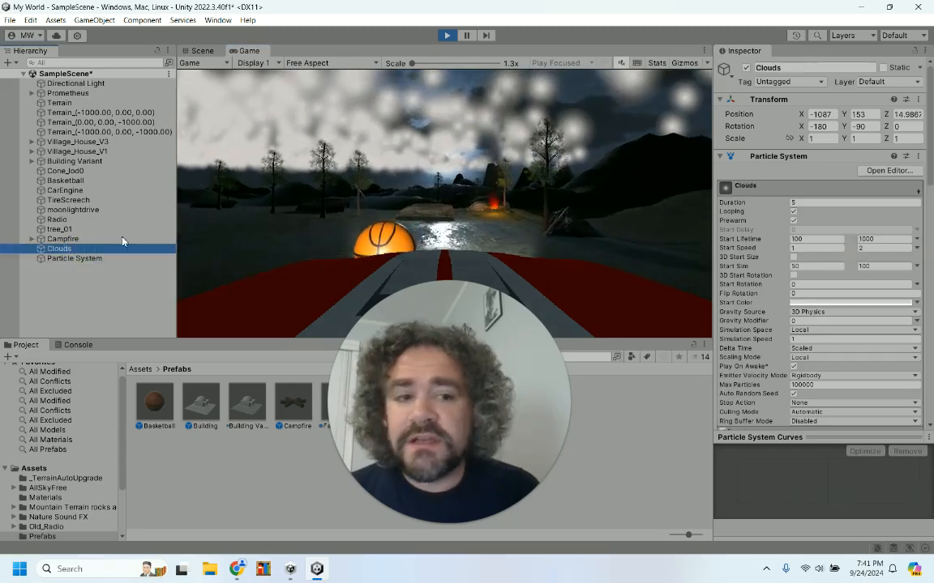
click(447, 35)
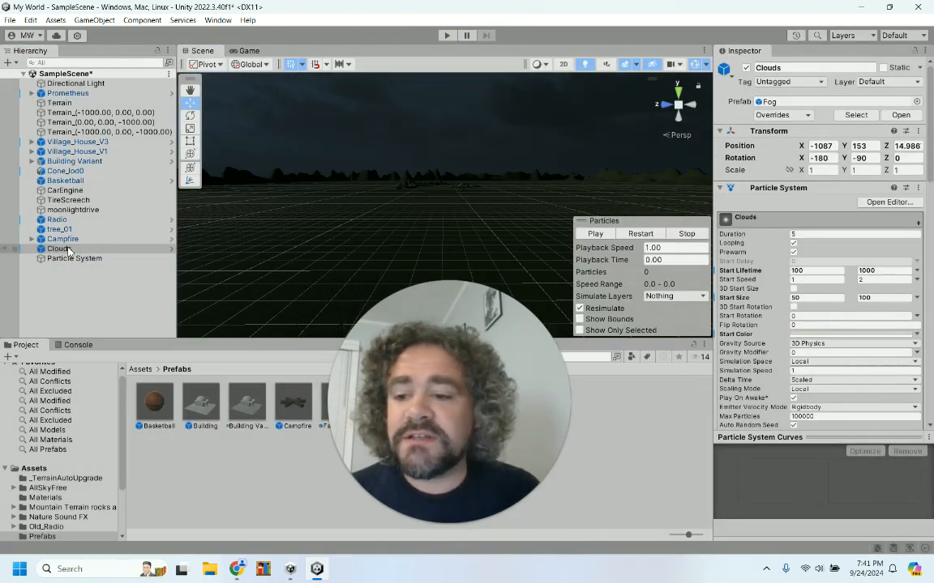
click(746, 69)
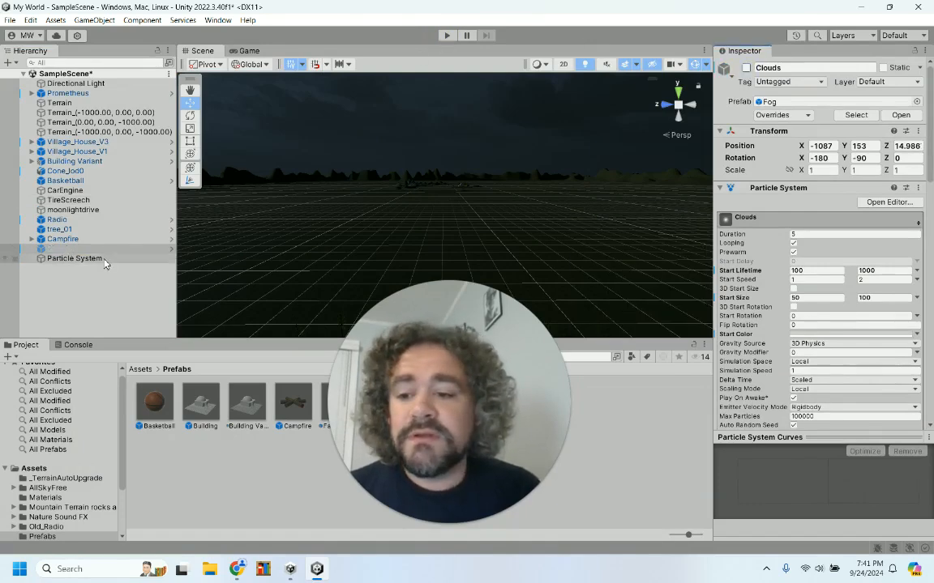
Step: Play-test the scene with the new particle system selected, driving past the campfire and among the trees to check the falling particles
click(81, 257)
click(446, 35)
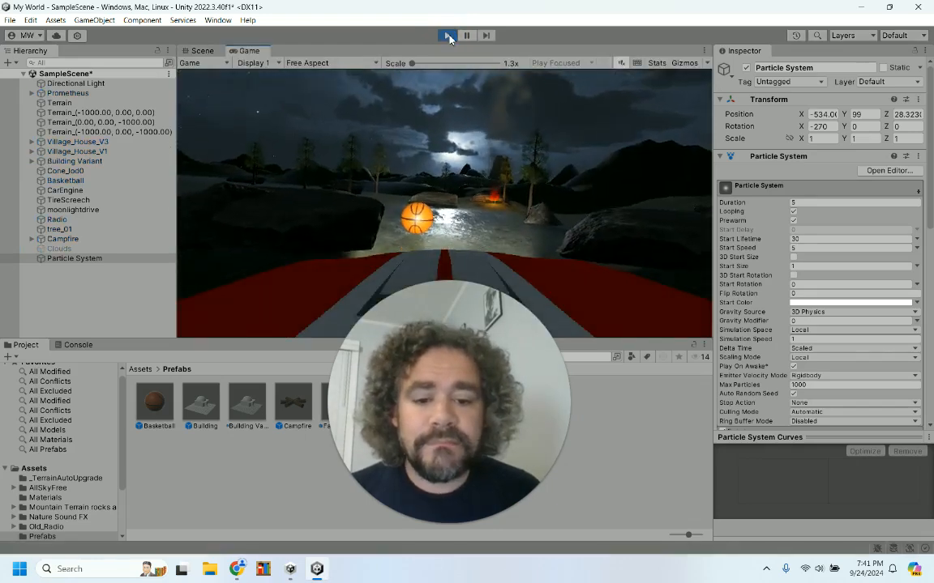
key(w)
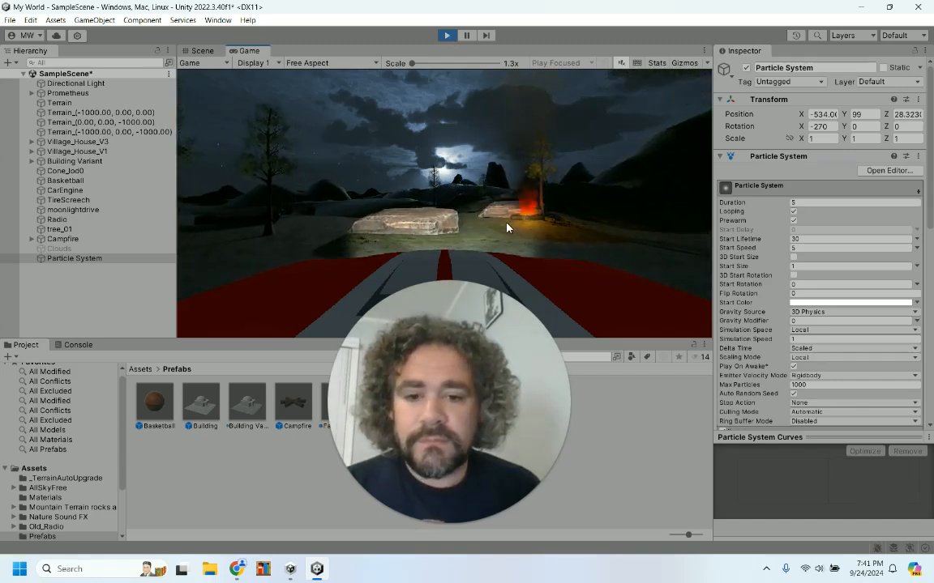
drag(506, 221, 352, 218)
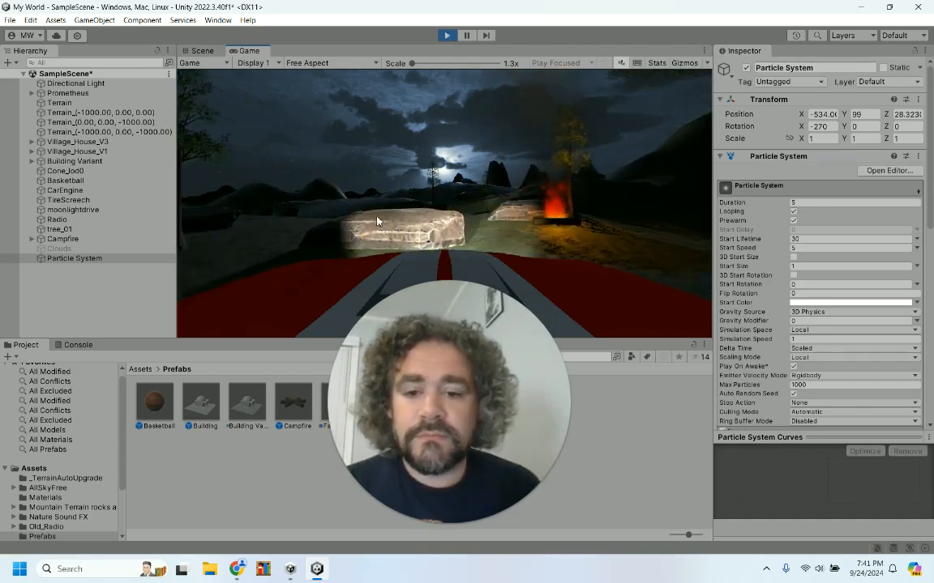
key(w)
key(a)
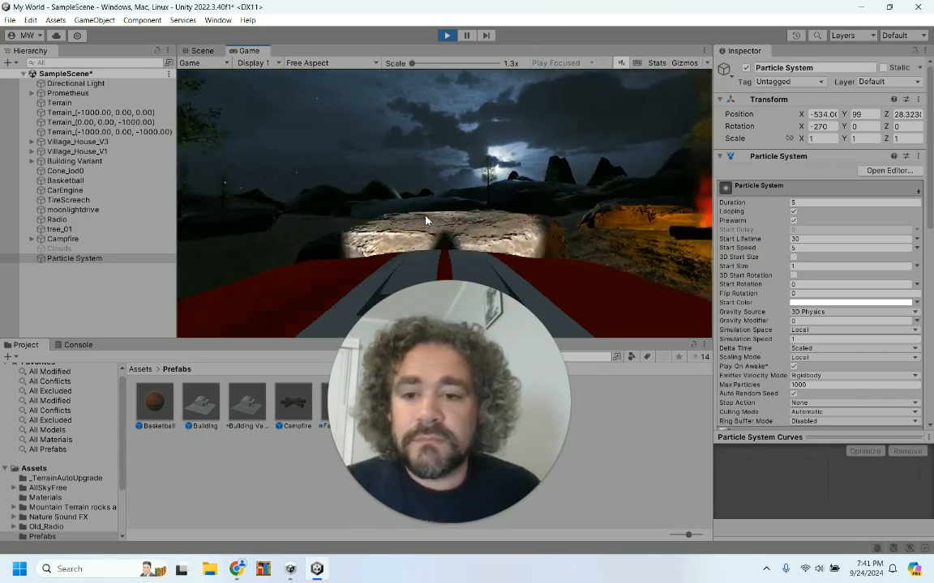
key(a)
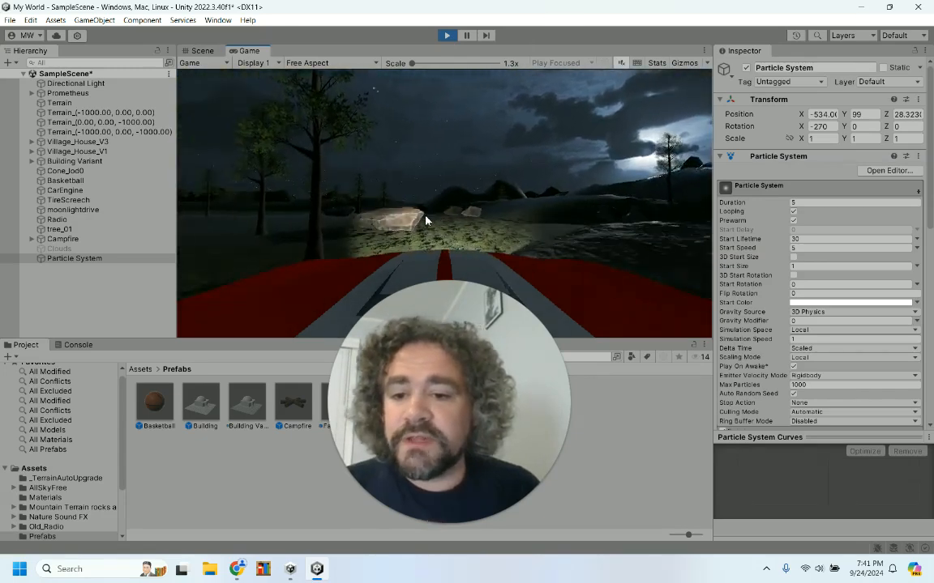
key(a)
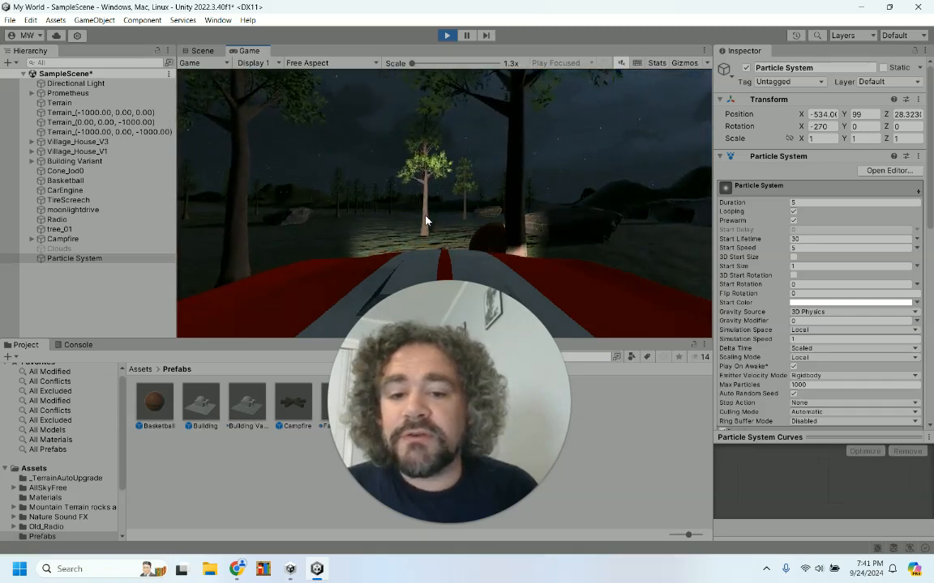
key(d)
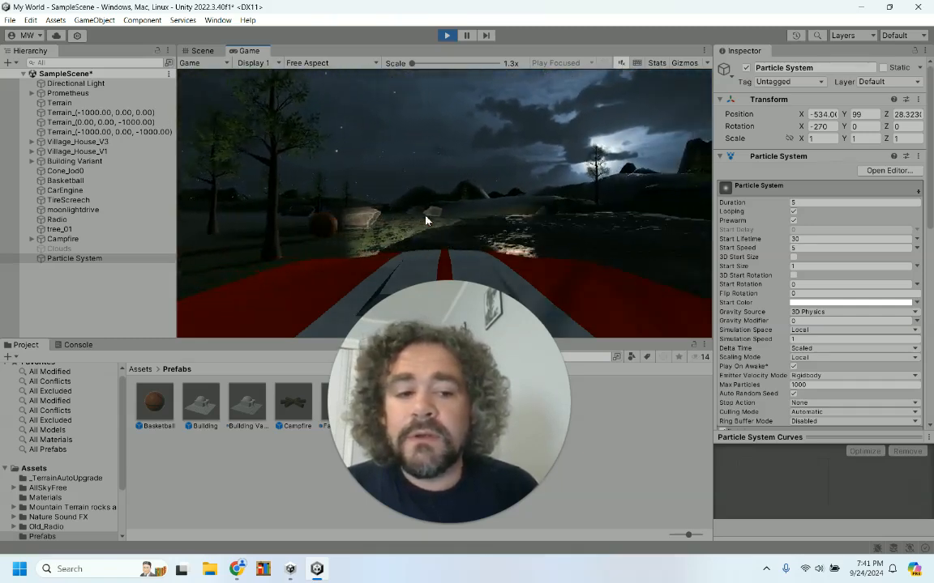
click(446, 36)
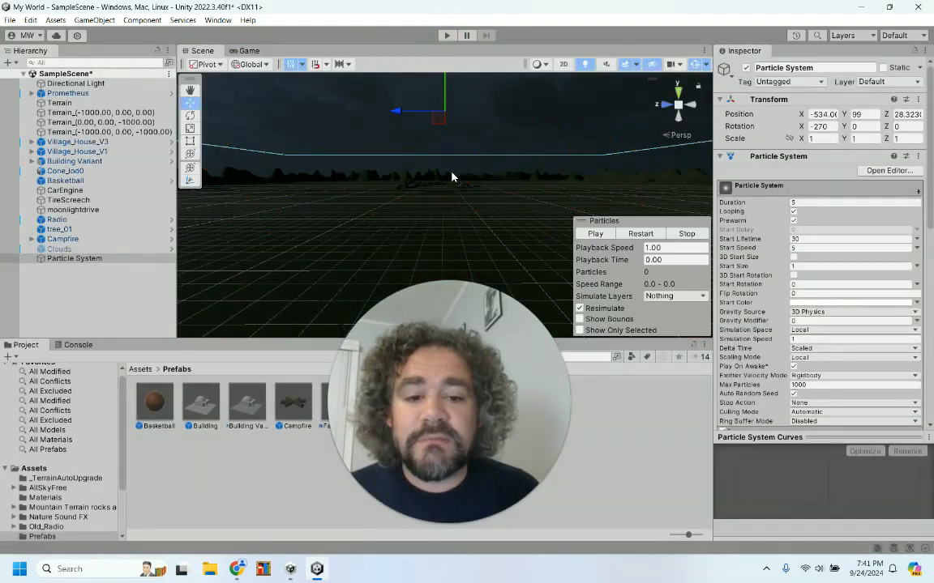
Step: Move the particle system along X to about -101 and briefly play-test its new placement
key(f)
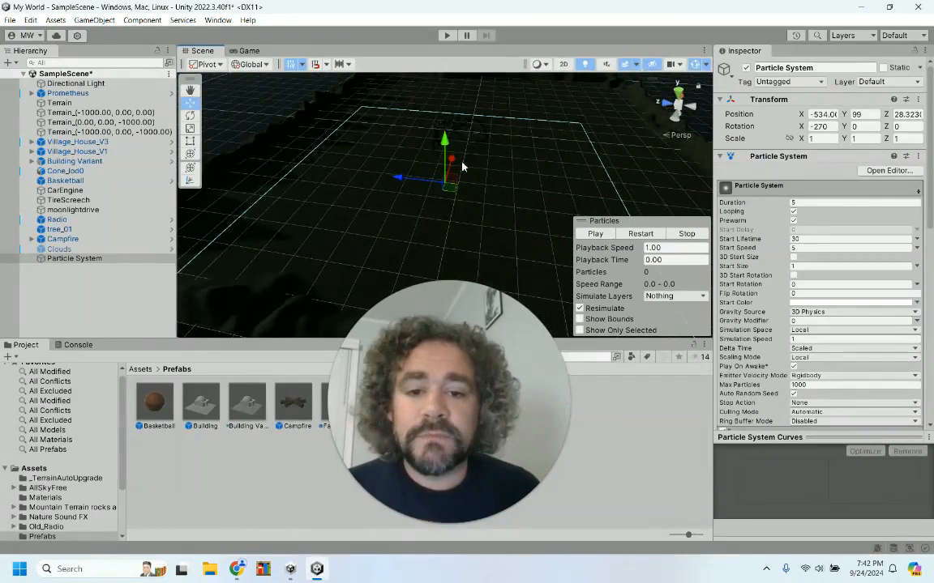
drag(451, 158, 483, 113)
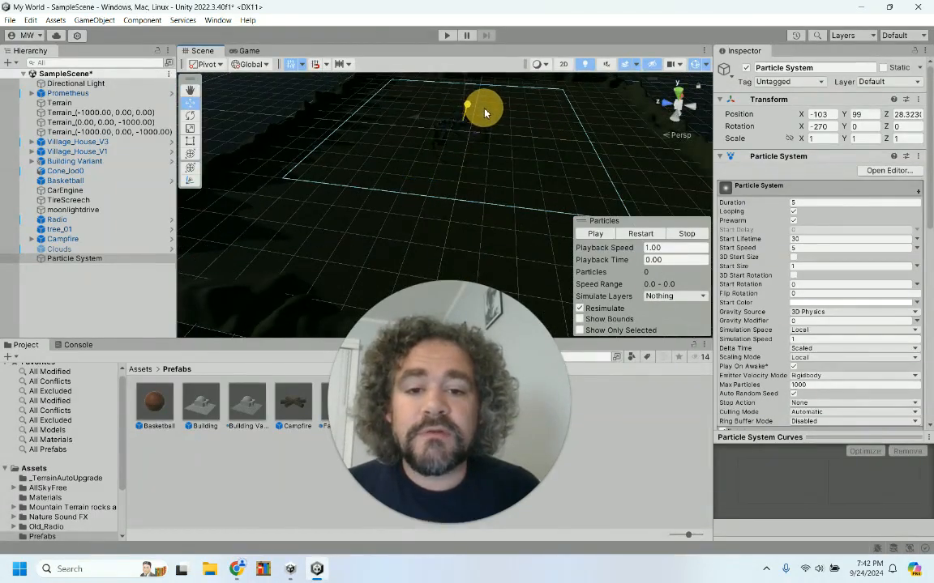
click(448, 36)
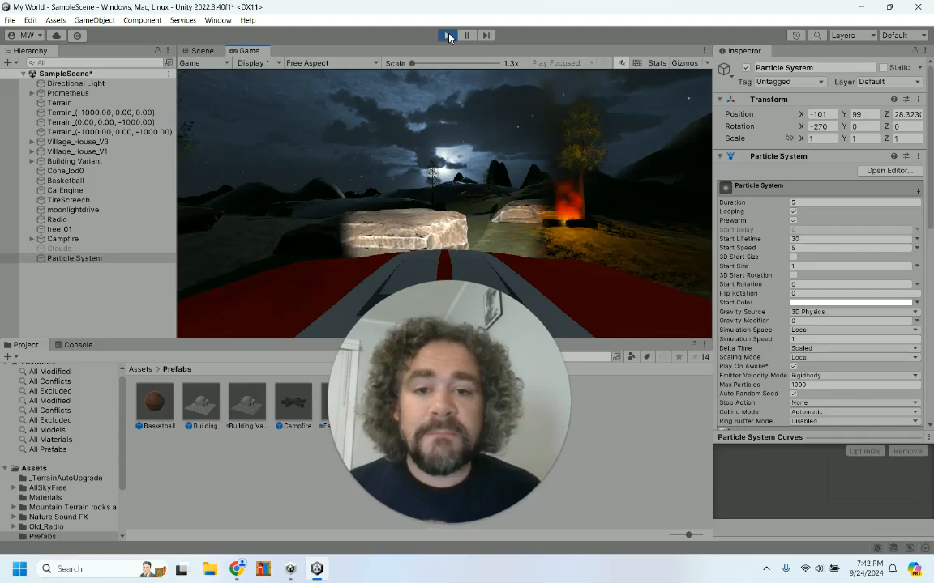
click(448, 35)
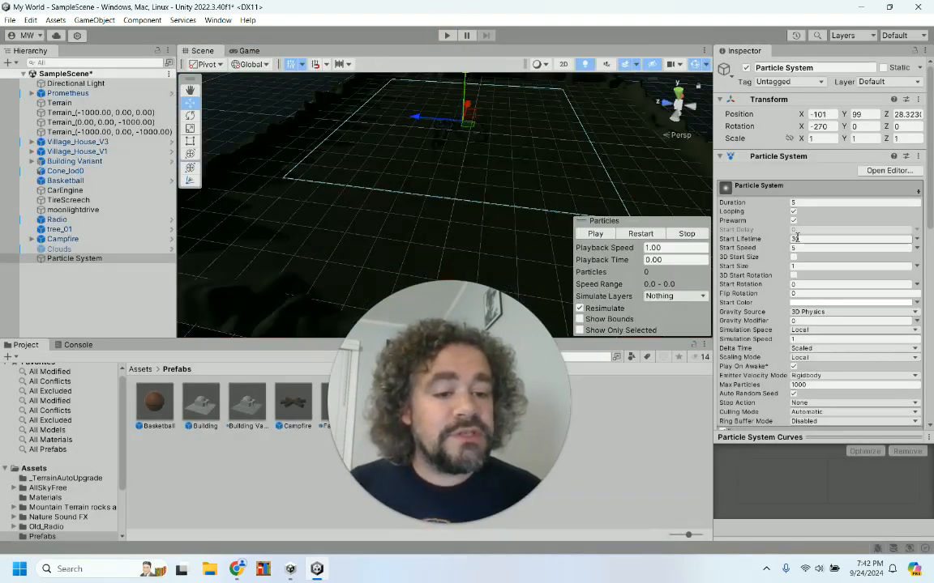
Step: Raise the particle system's emission Rate over Time to 100, checking the emission in play mode
scroll(847, 266, down, 8)
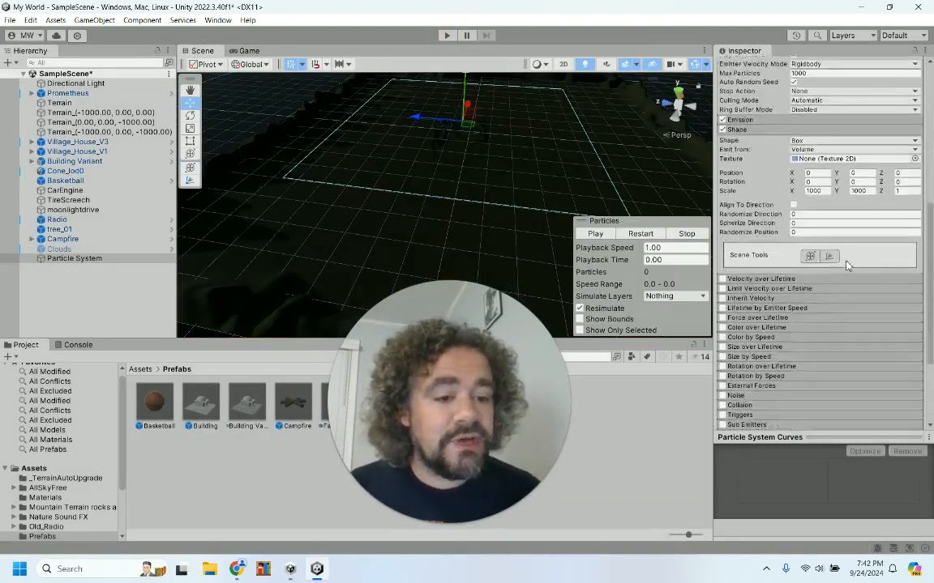
click(784, 120)
click(811, 131)
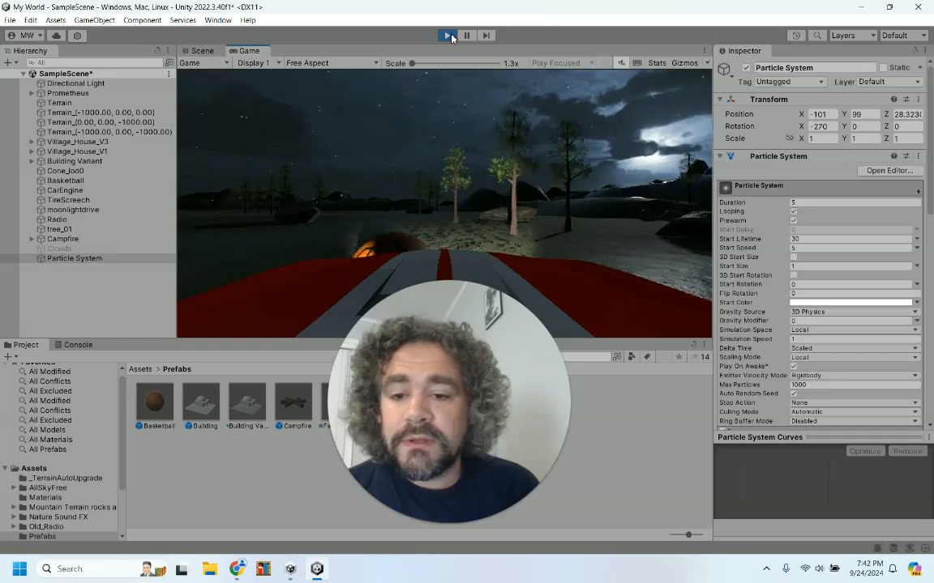
click(448, 36)
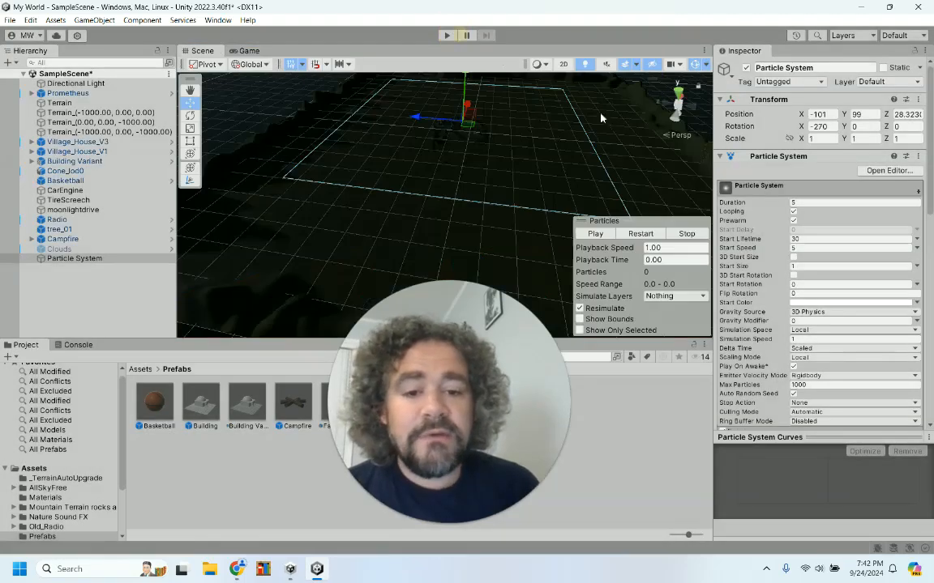
scroll(847, 277, down, 5)
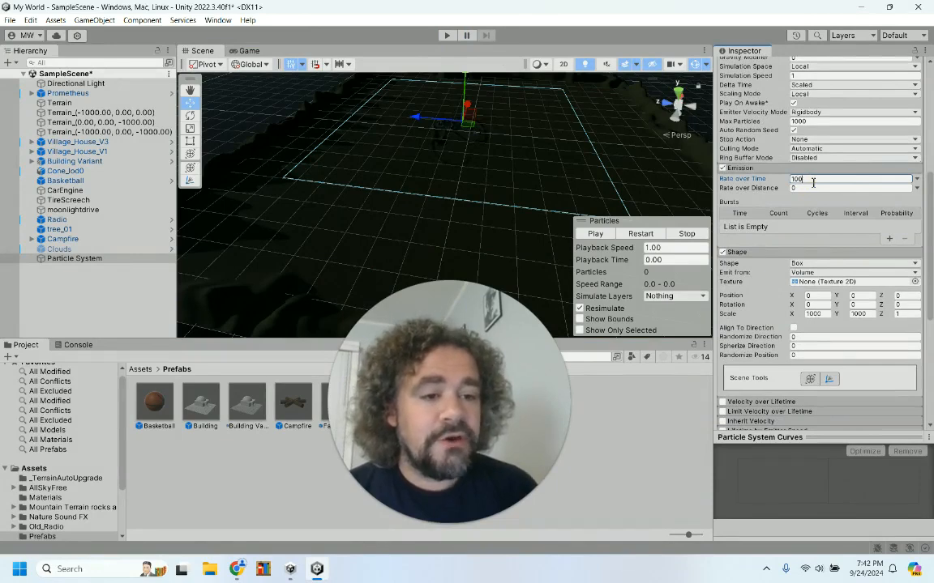
Step: Make the particles' Start Size random between two constants, 0.1 and 0.3
scroll(779, 113, up, 8)
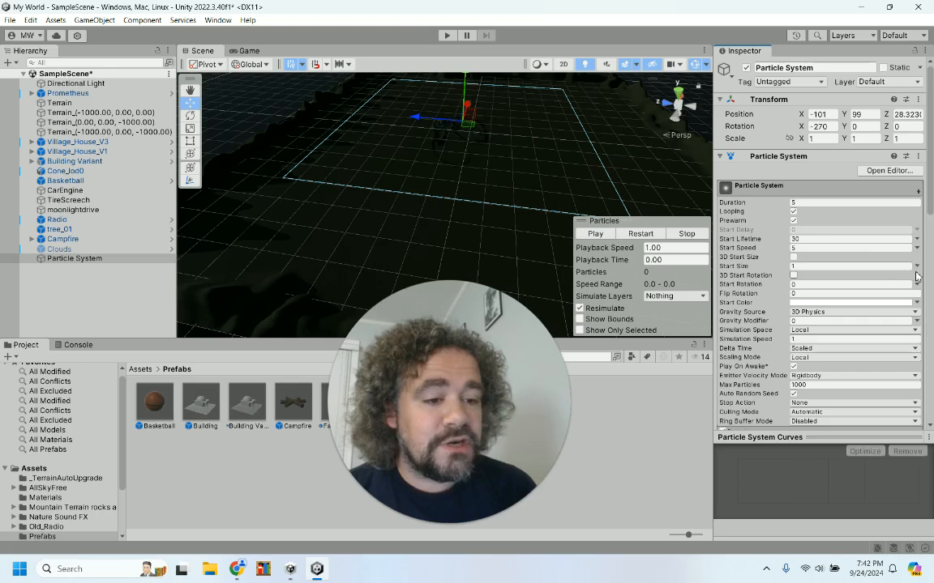
click(916, 268)
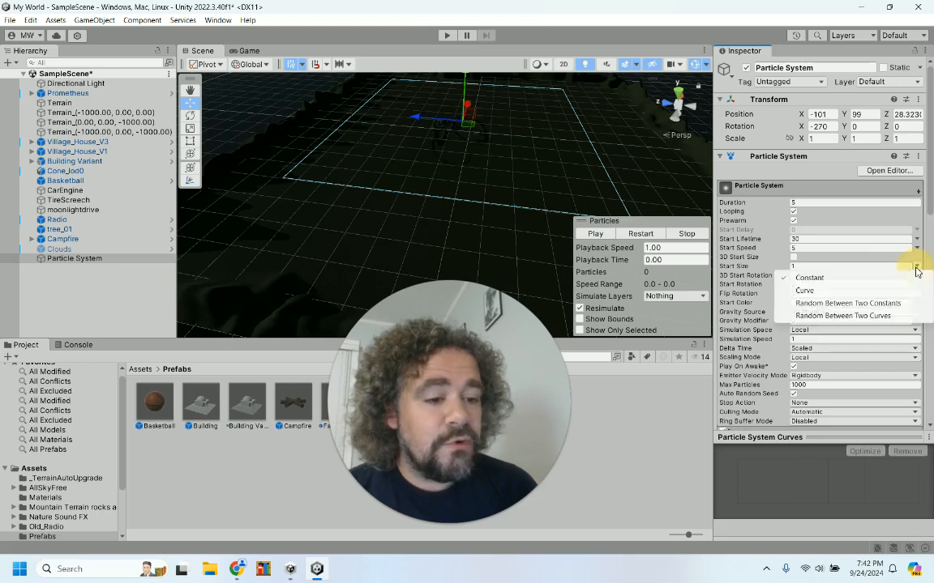
click(864, 303)
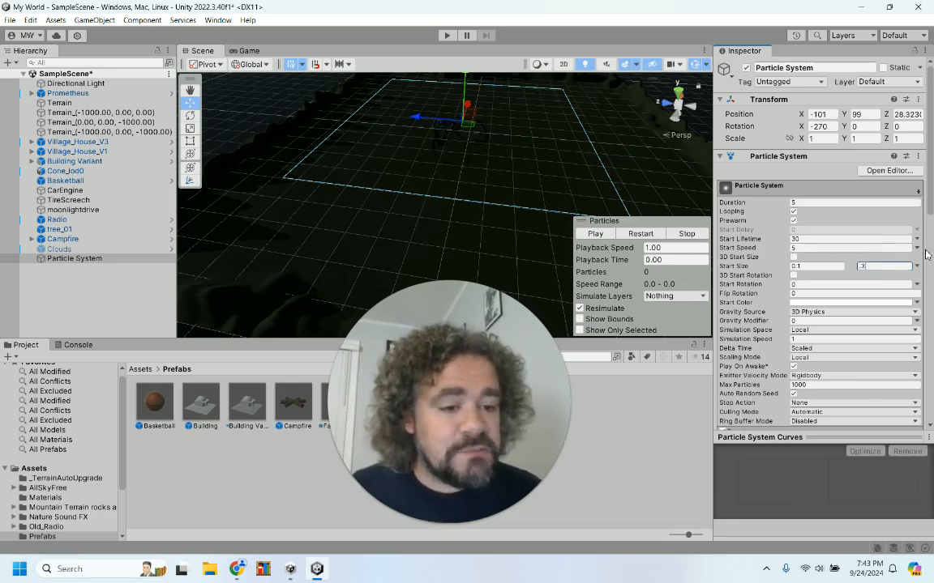
Step: Play-test the smaller particles and examine them in the scene view from a low viewpoint beneath the emitter
click(448, 35)
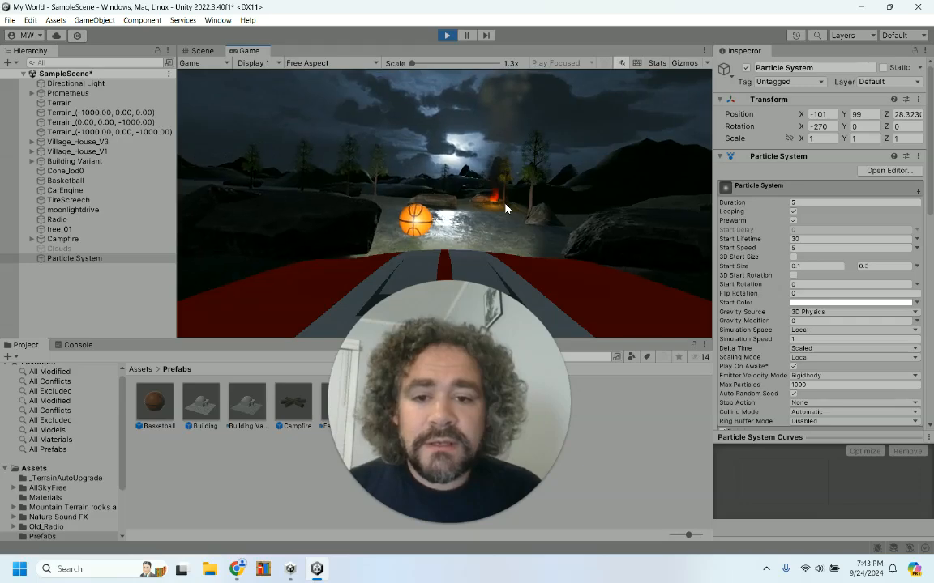
key(w)
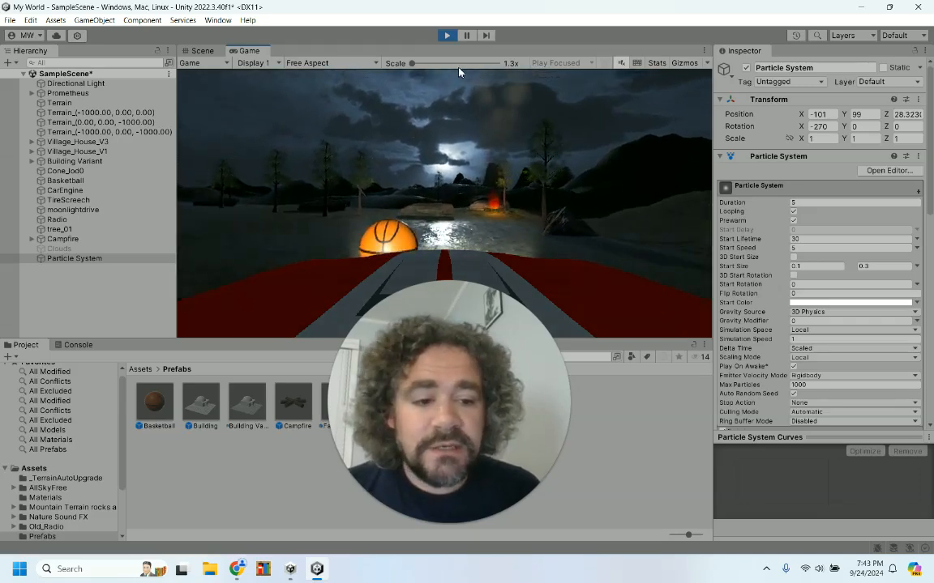
click(446, 34)
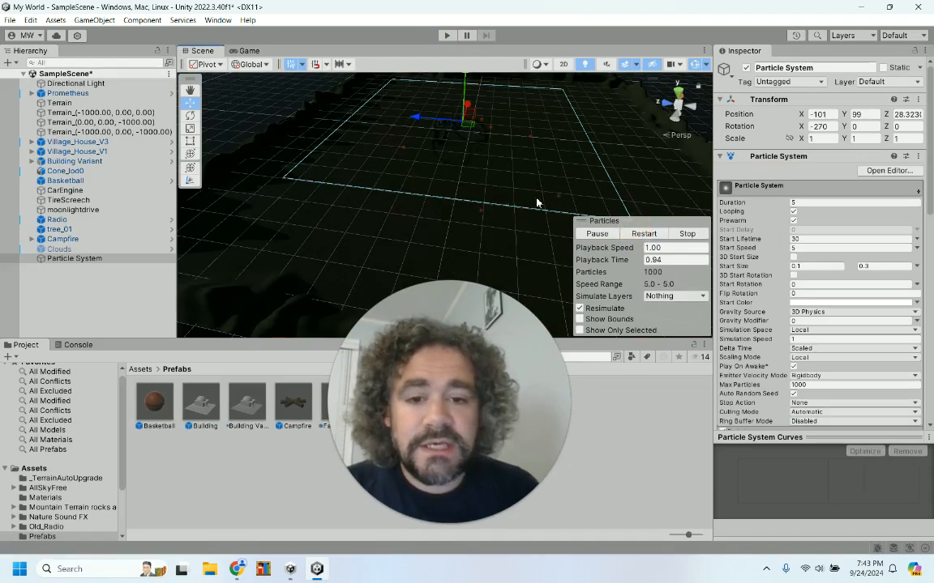
scroll(543, 168, up, 3)
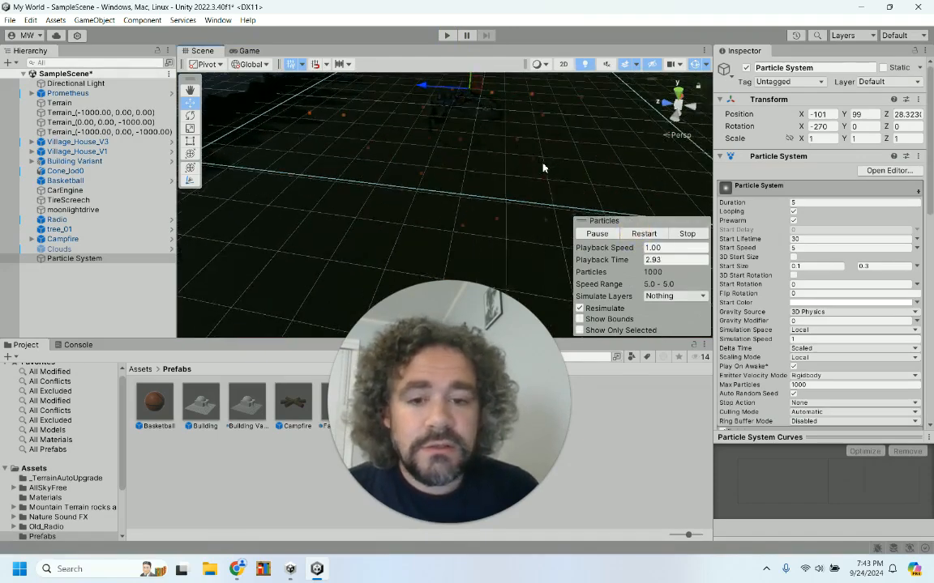
alt+drag(543, 171, 543, 99)
alt+drag(530, 204, 525, 179)
scroll(524, 183, up, 5)
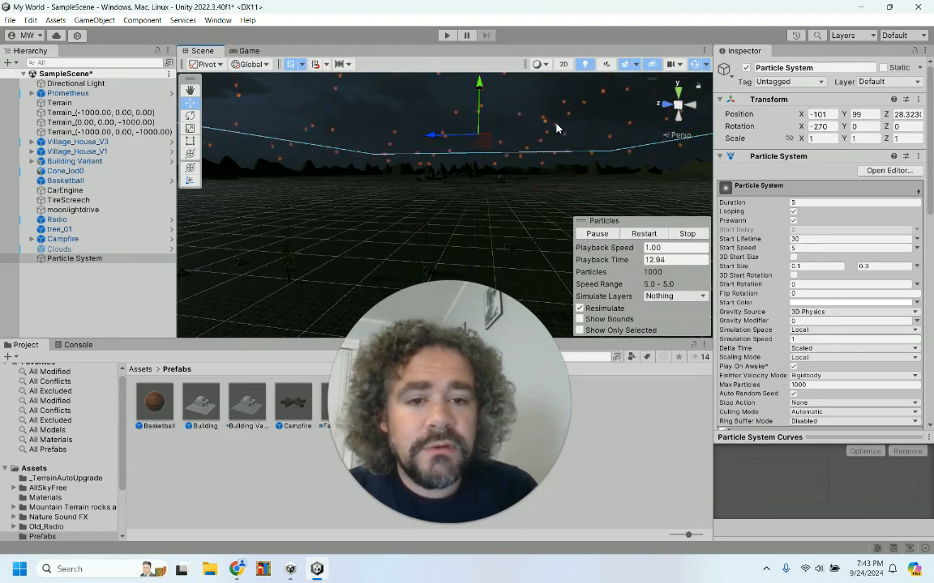
click(447, 36)
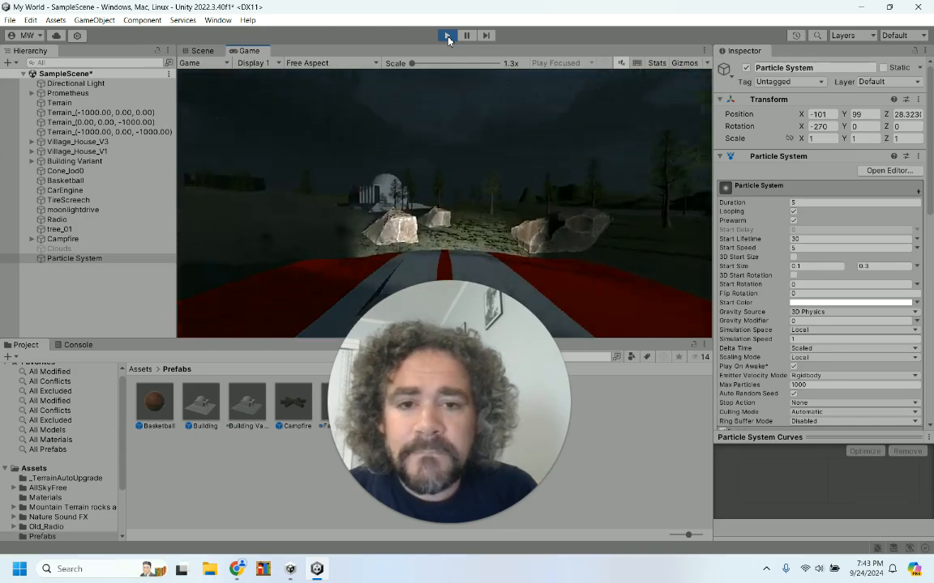
Step: Set both Start Size constants to 1 and play-test the particles while steering the car
click(447, 35)
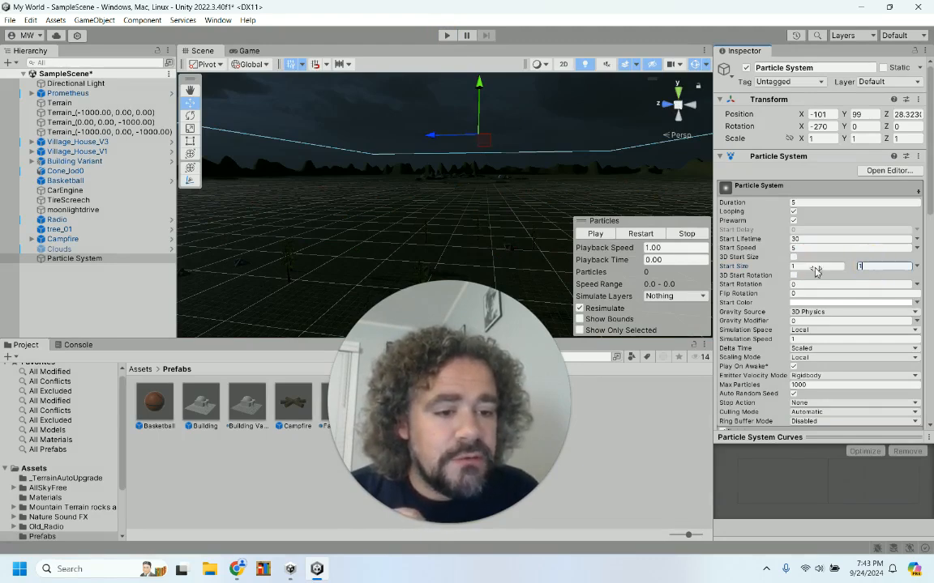
click(447, 36)
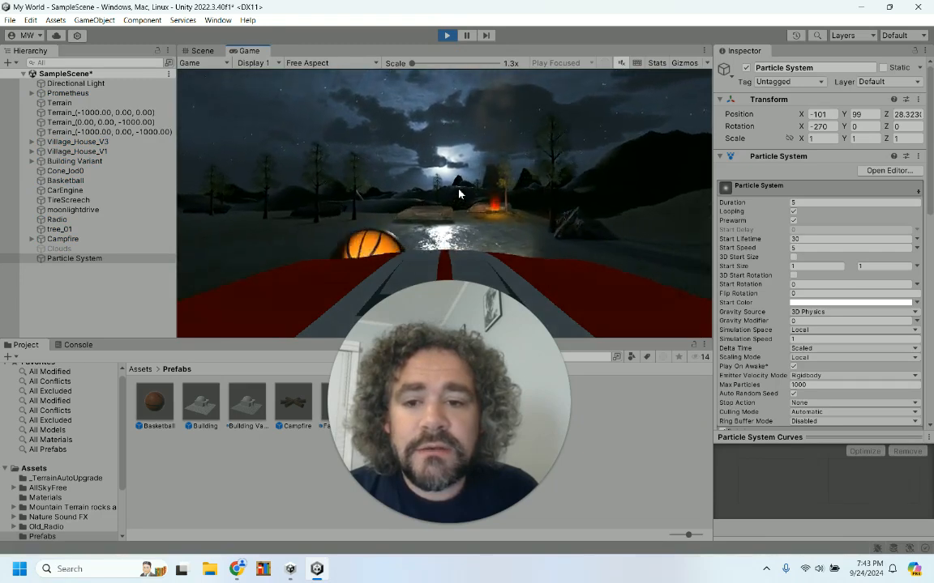
key(a)
key(d)
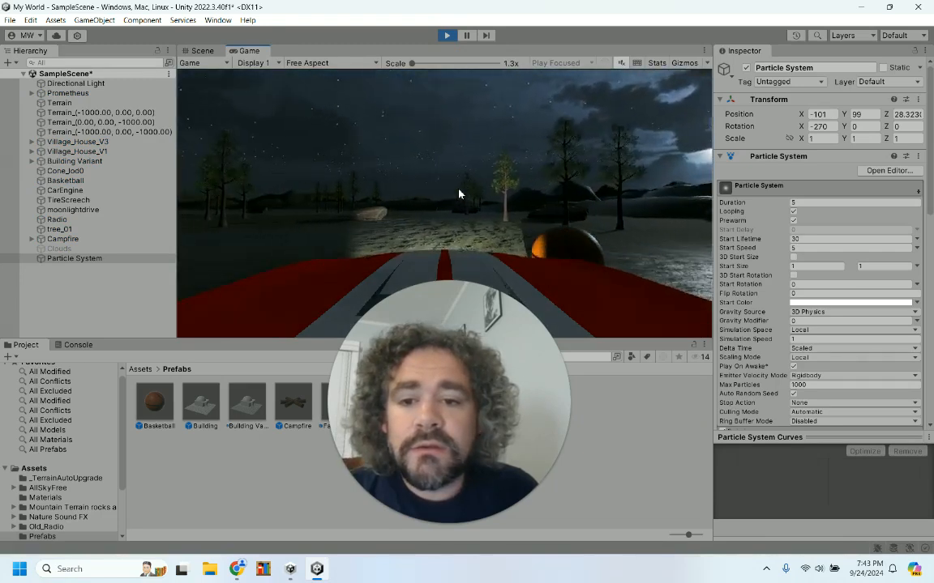
Step: Drive the car across the terrain to the domed building to examine the falling particles' coverage, ending the play test there
key(a)
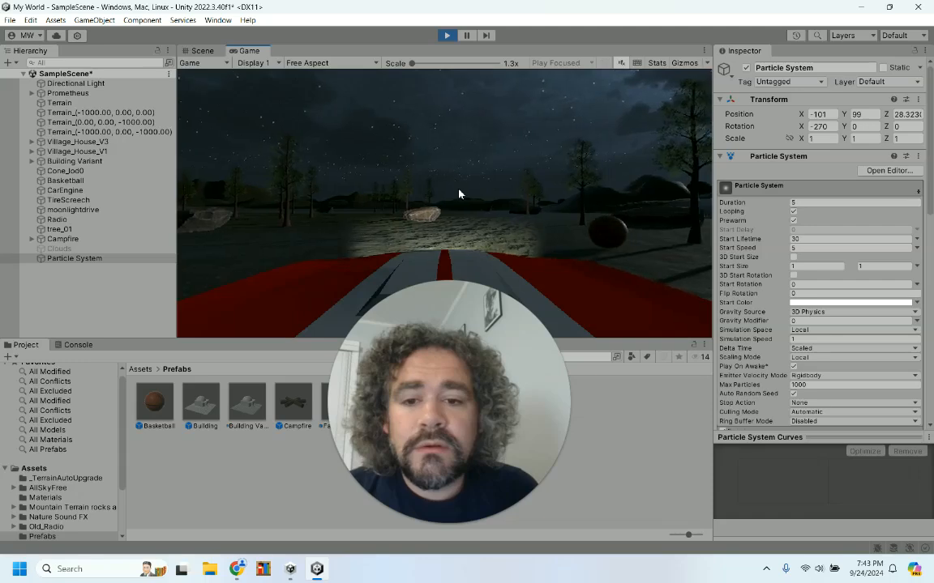
key(a)
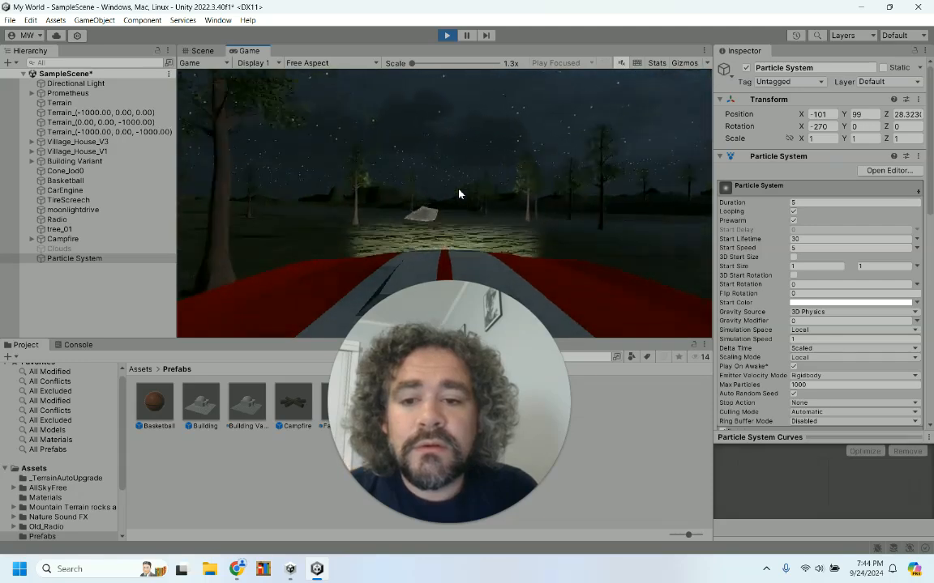
key(a)
key(a)
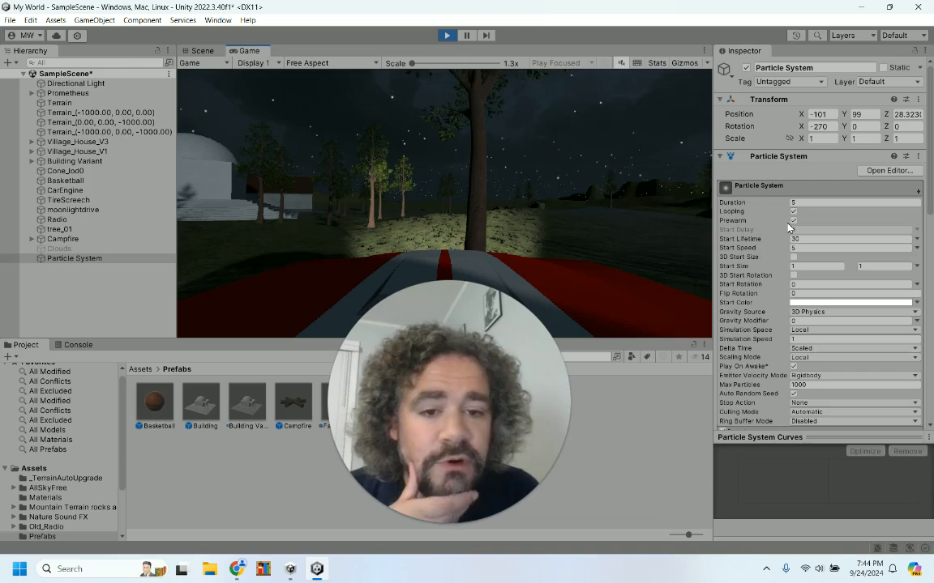
key(a)
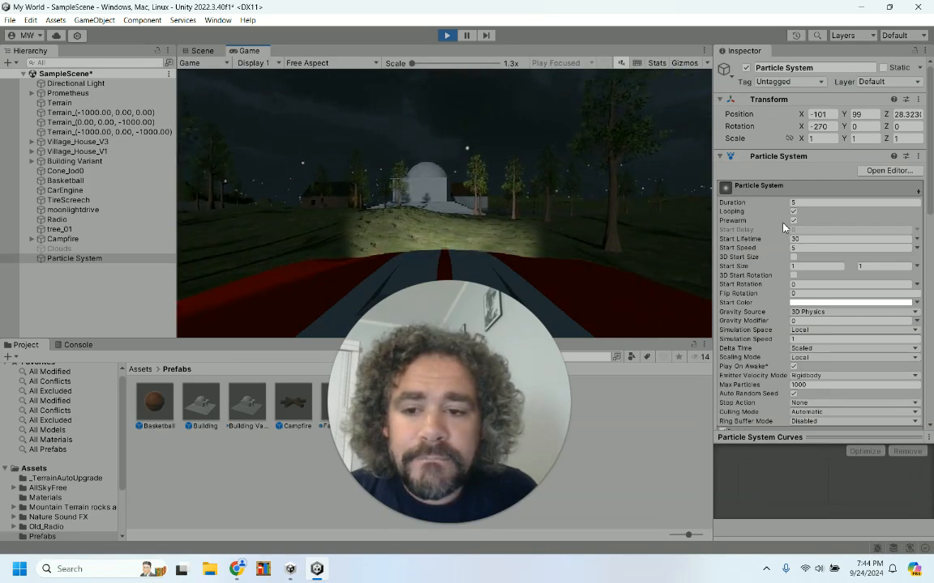
key(w)
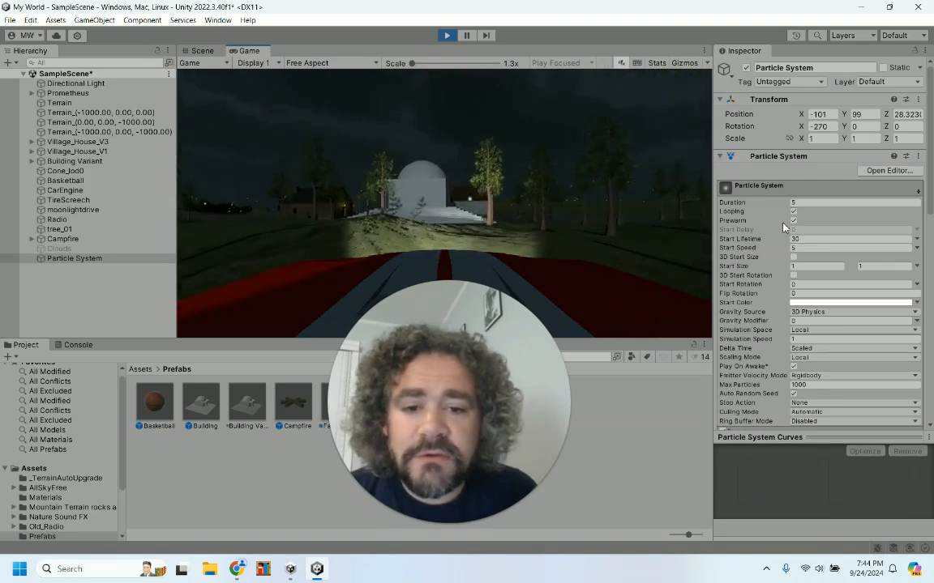
key(a)
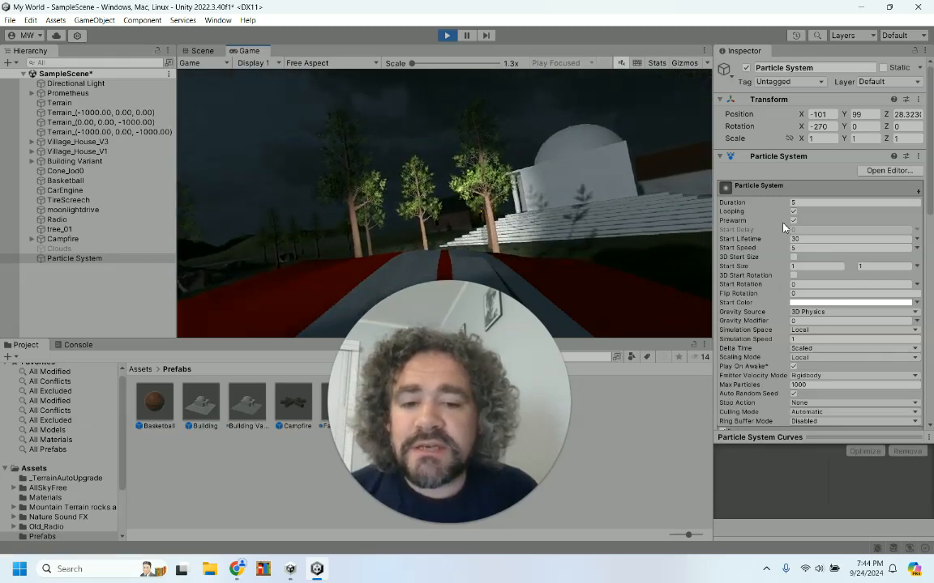
click(447, 35)
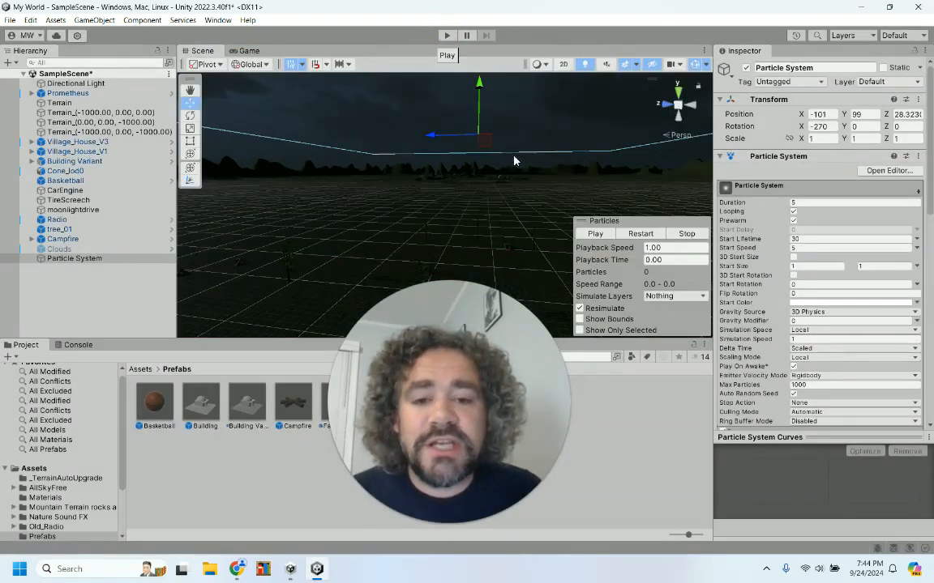
Step: Raise the particle system's Max Particles to 10000, checking the result in the scene preview and in play mode
click(597, 233)
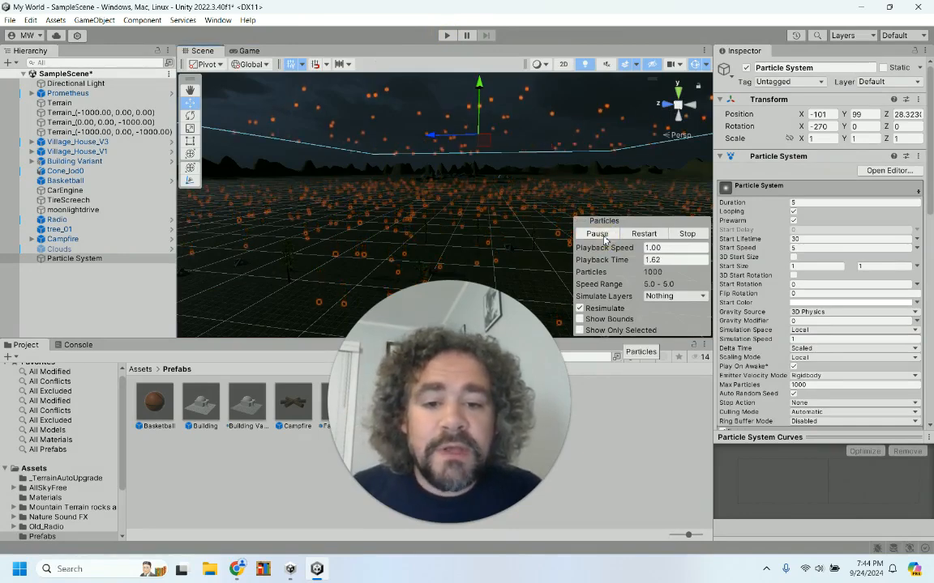
scroll(762, 340, down, 6)
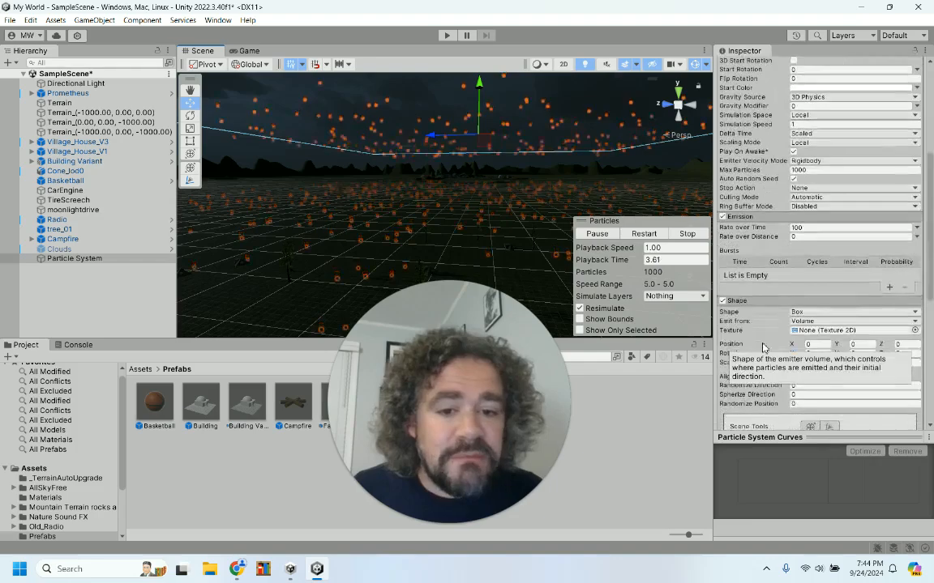
scroll(762, 347, down, 5)
scroll(762, 347, up, 10)
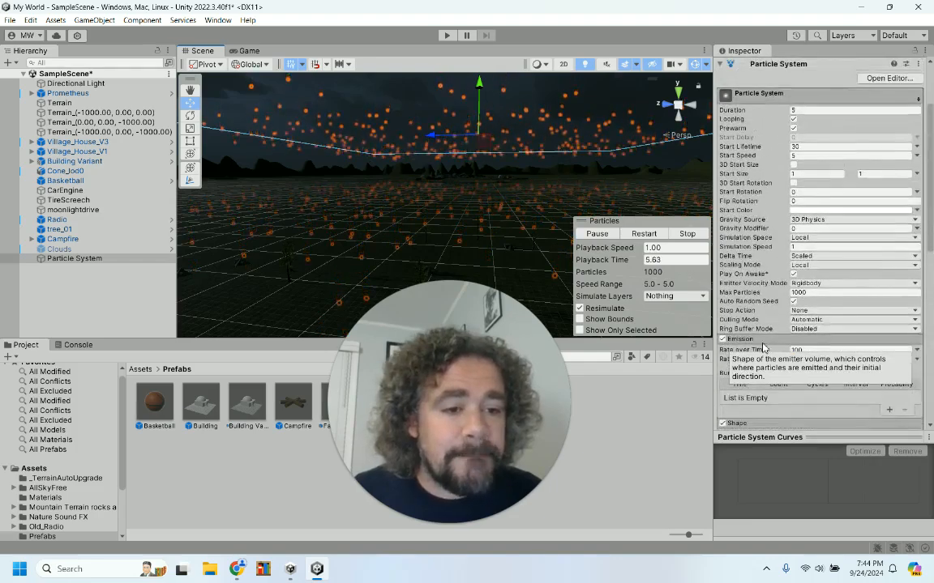
click(821, 295)
text(0)
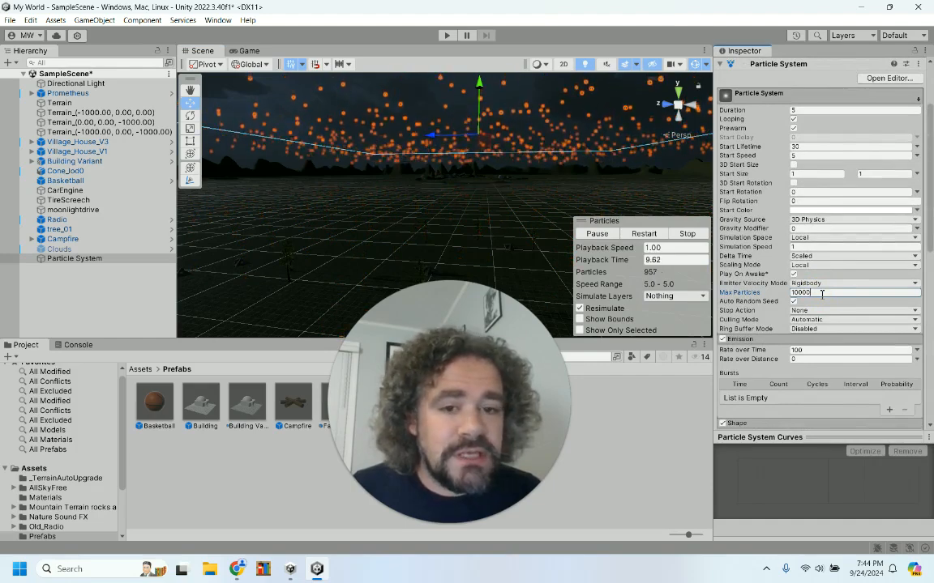
click(643, 233)
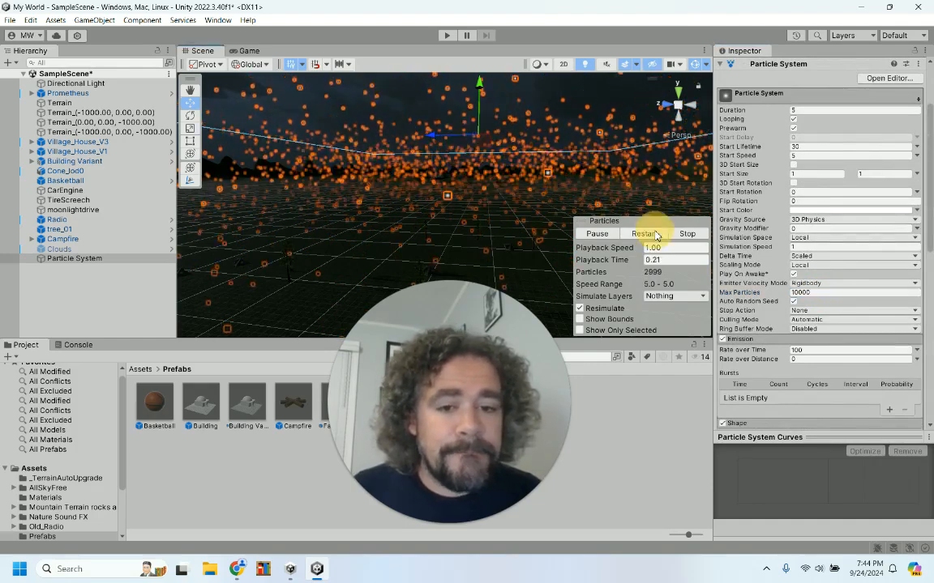
click(447, 35)
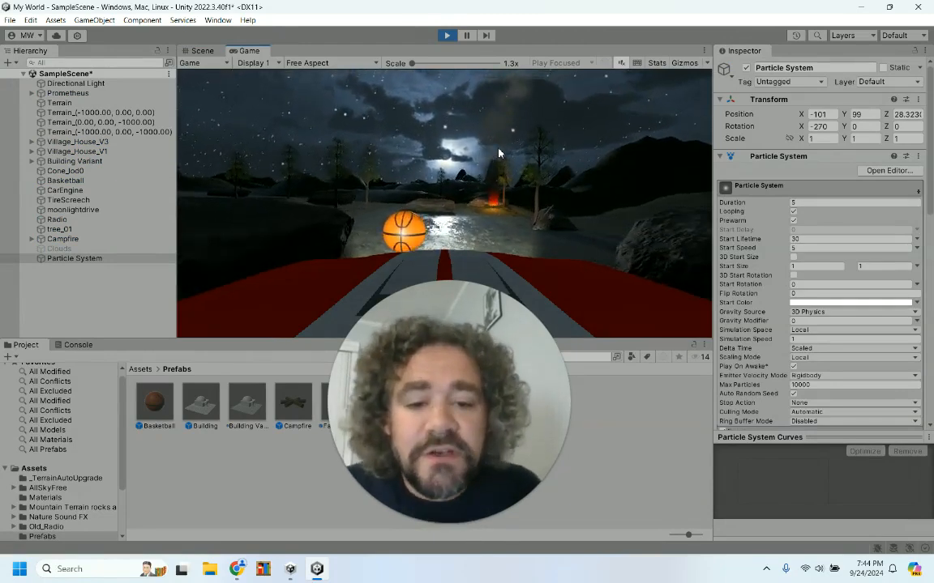
click(451, 36)
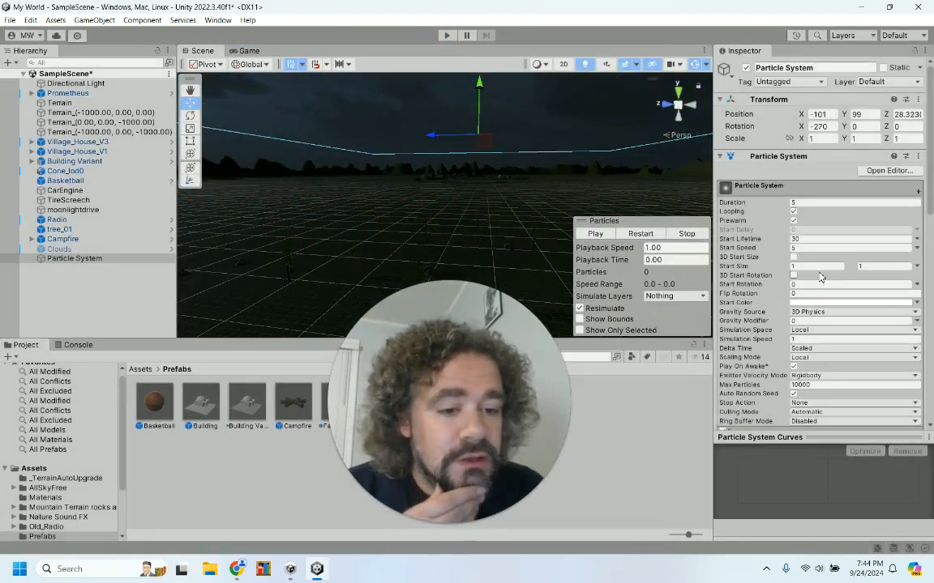
Step: Enable the particle system's Collision module with Type set to World, and play-test how the particles hit the ground
scroll(819, 275, down, 15)
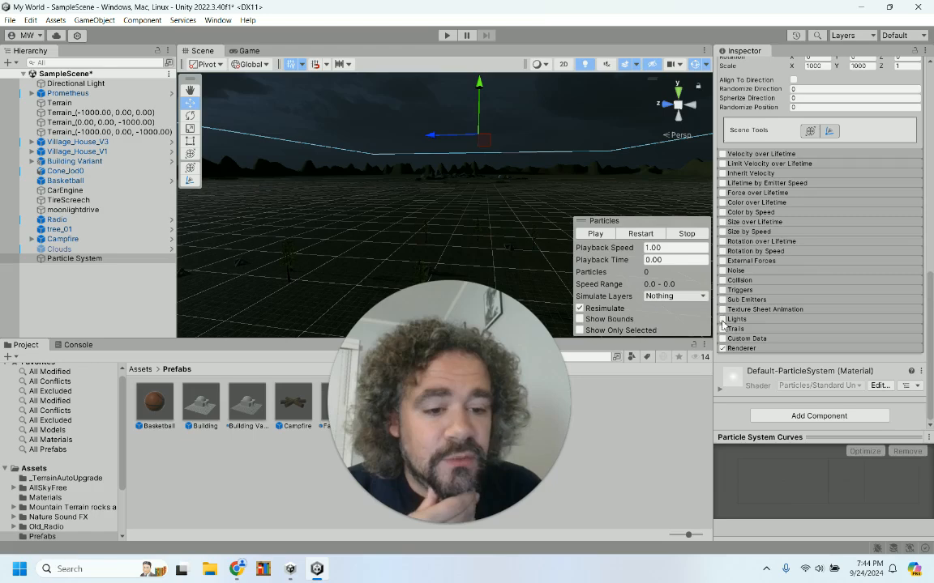
click(749, 282)
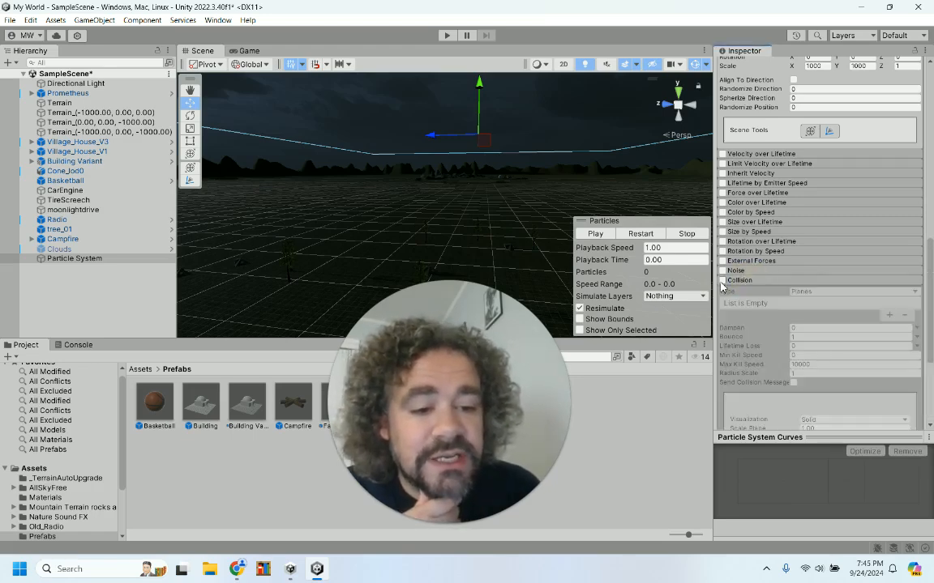
click(723, 281)
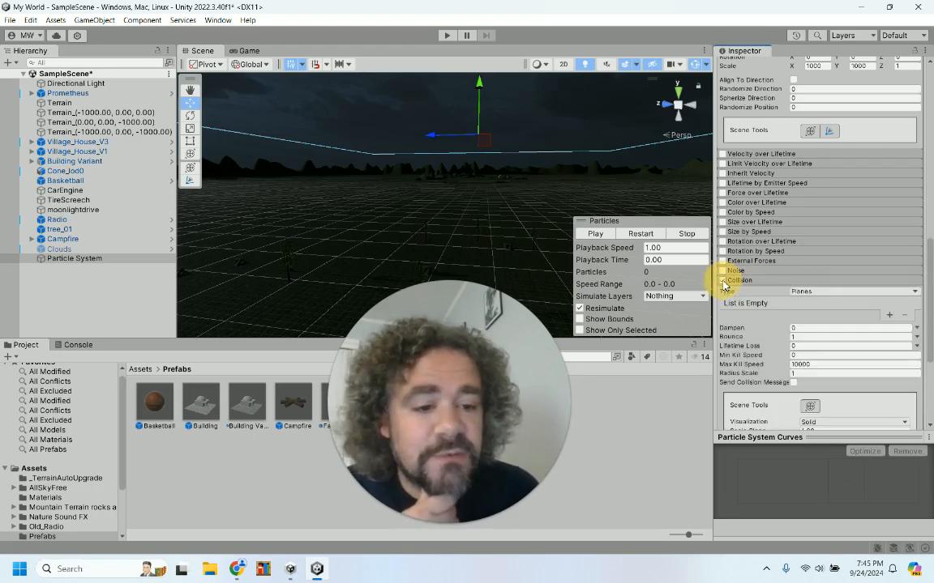
click(822, 292)
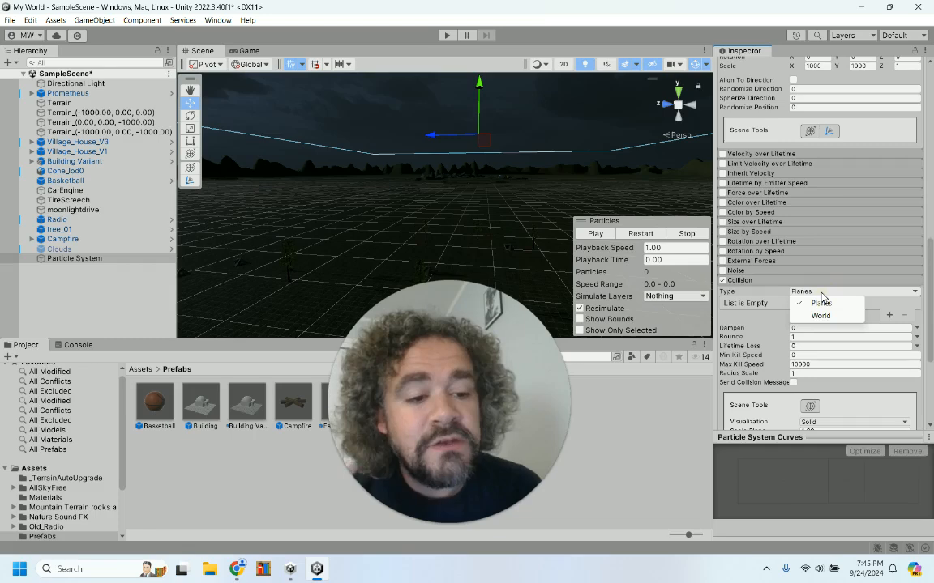
click(822, 316)
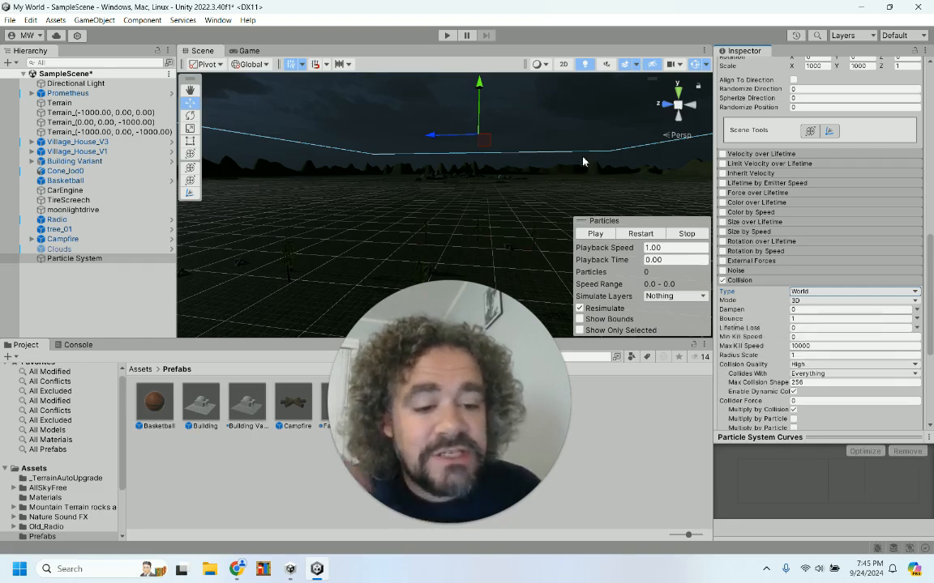
click(446, 35)
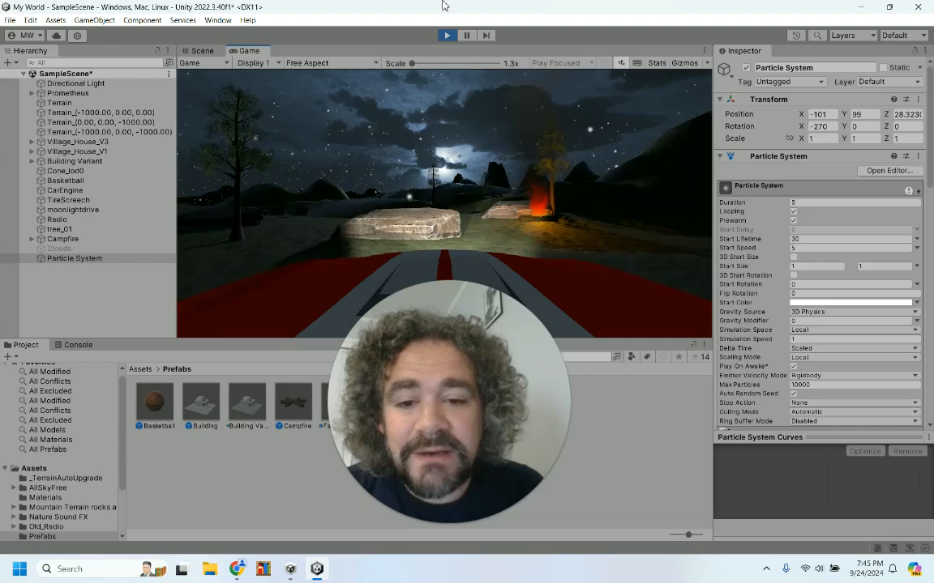
click(447, 35)
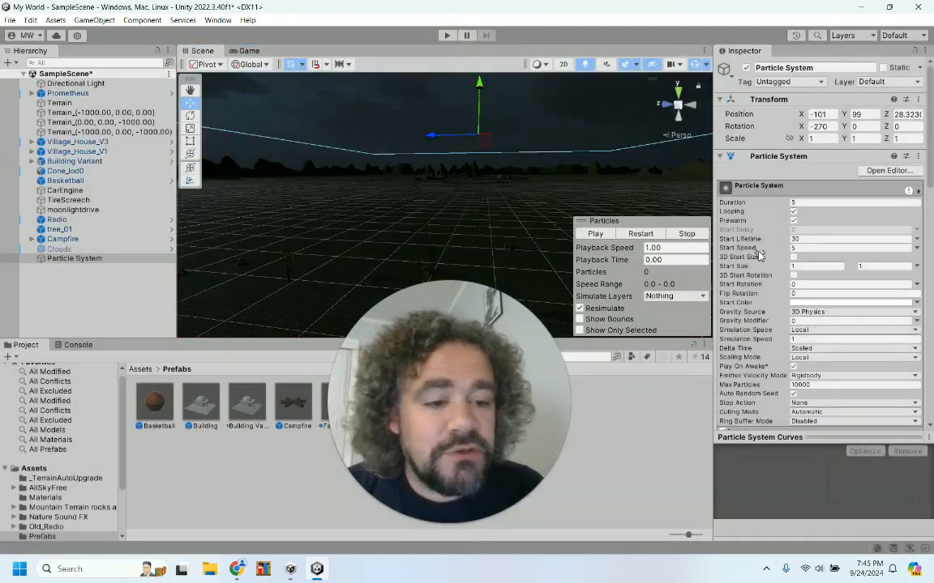
Step: Set the Collision module's Bounce to 0 and play-test the particles
scroll(779, 219, down, 15)
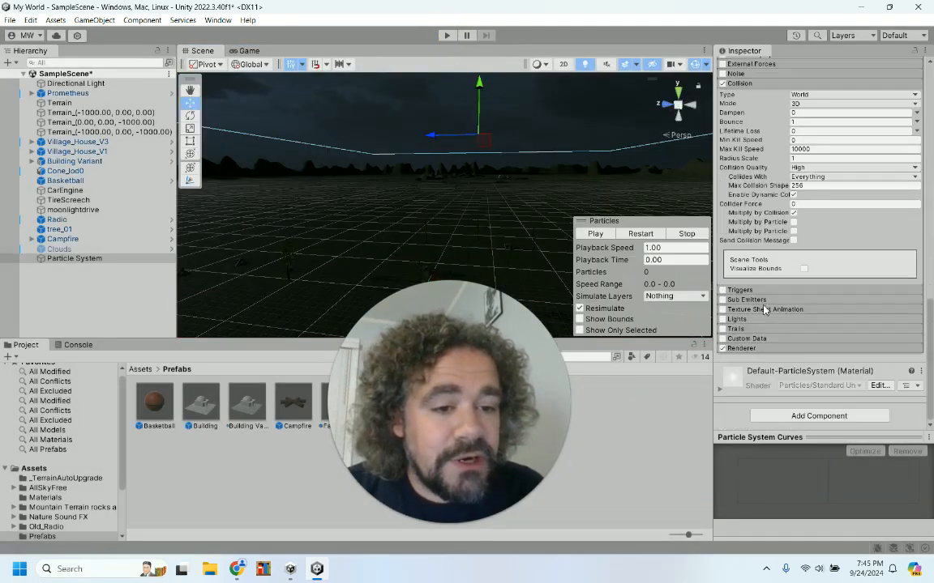
click(800, 159)
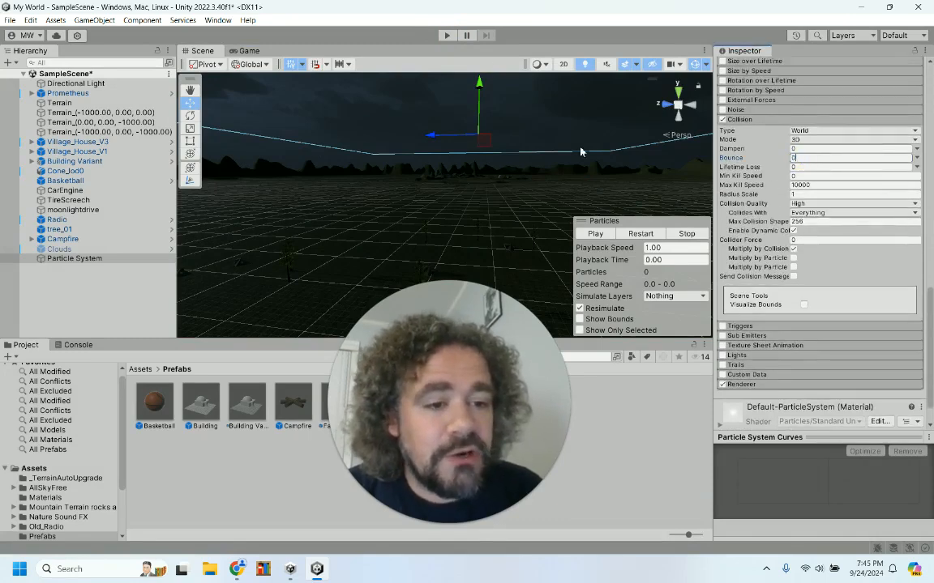
click(447, 35)
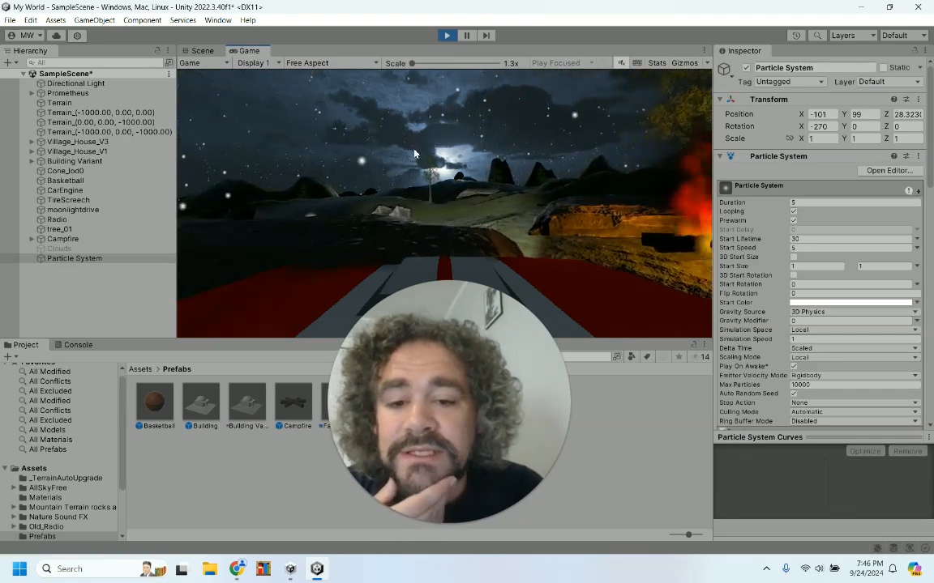
click(447, 36)
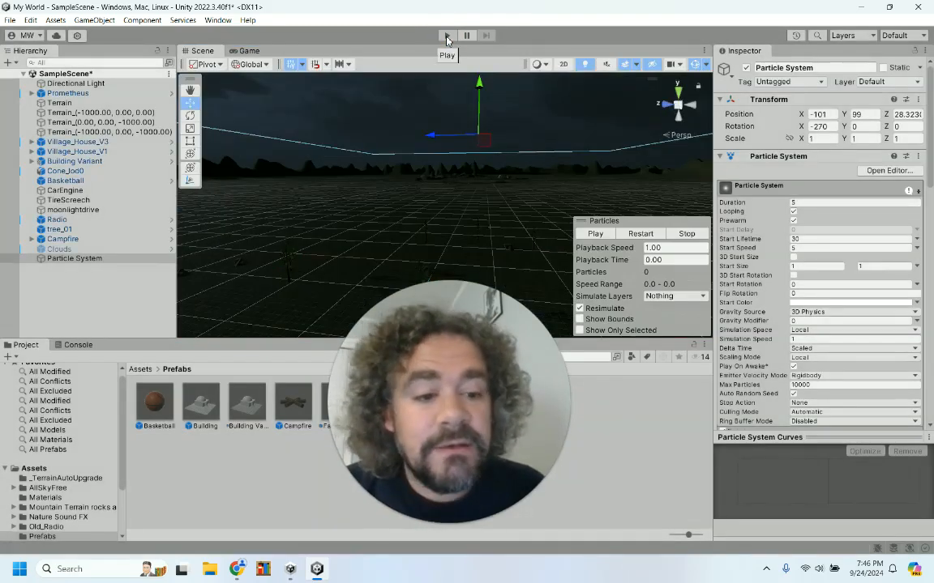
Step: Set the Collision module's Dampen to 1 and check the particles landing in play mode
scroll(734, 278, down, 10)
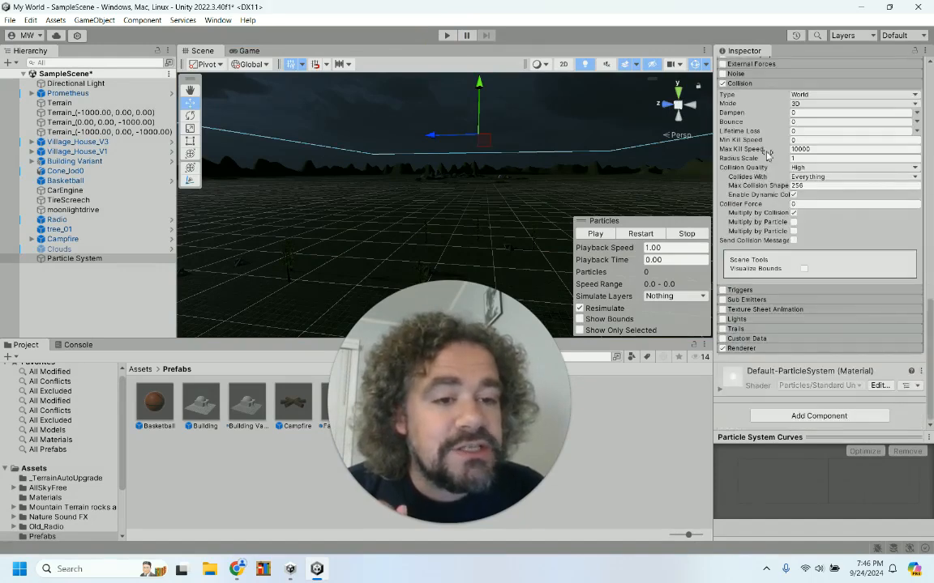
mouse_move(734, 114)
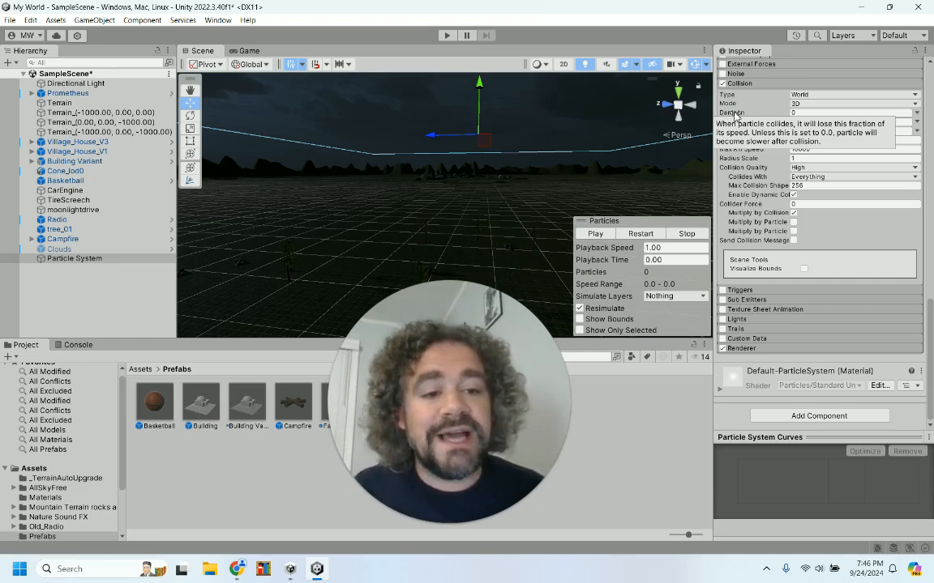
click(828, 113)
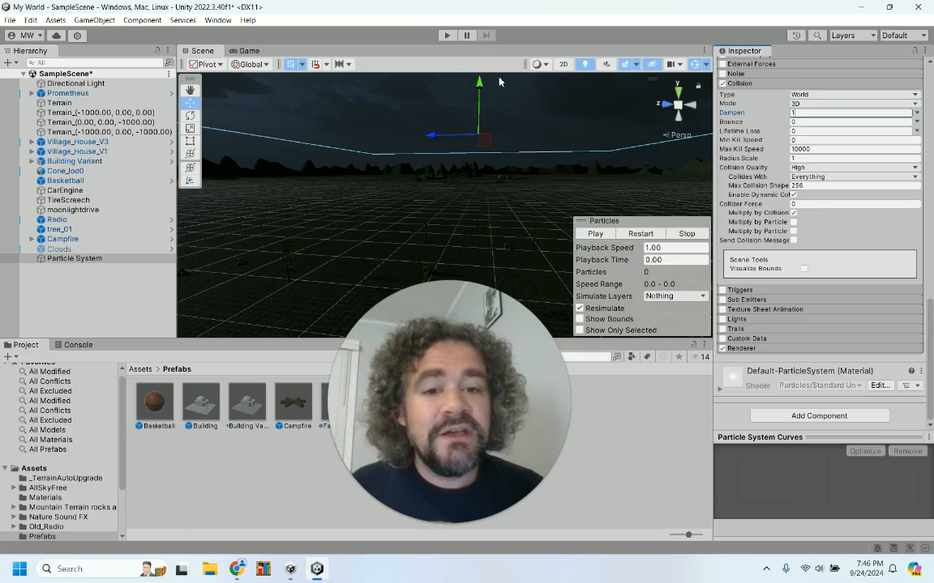
click(447, 36)
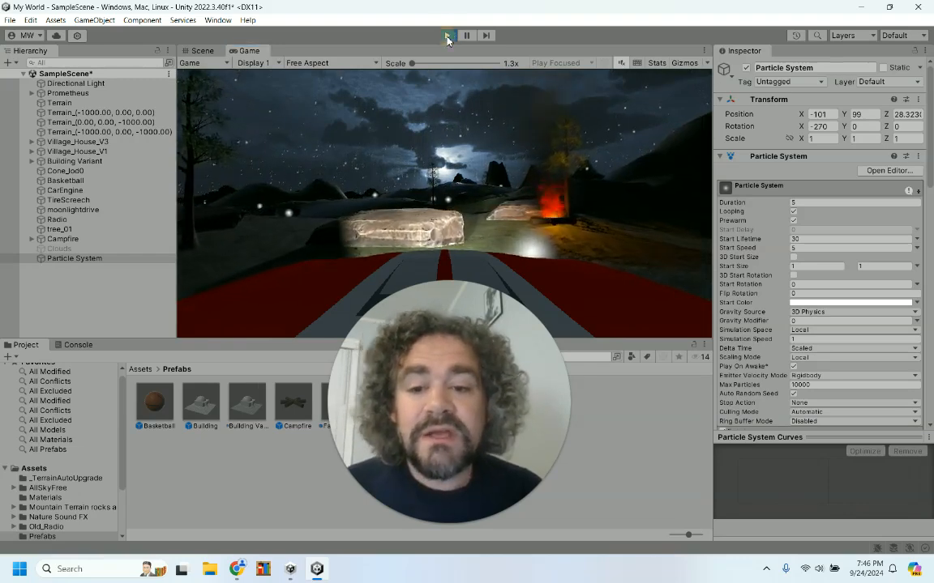
key(ctrl+p)
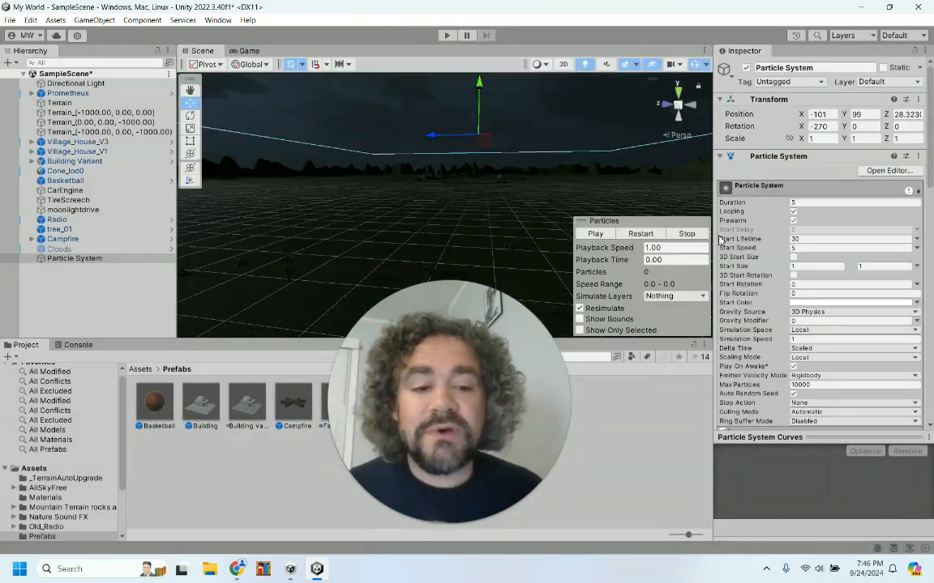
Step: Set the particles' two Start Size constants to 0.1 and 0.3, then play-test them while reviewing the Collision settings
click(826, 268)
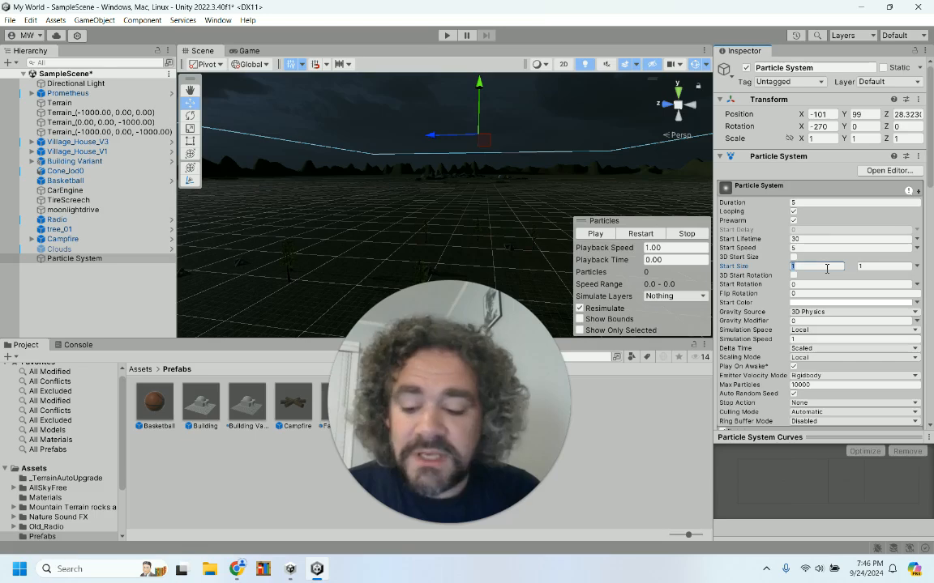
text(0.1)
click(867, 266)
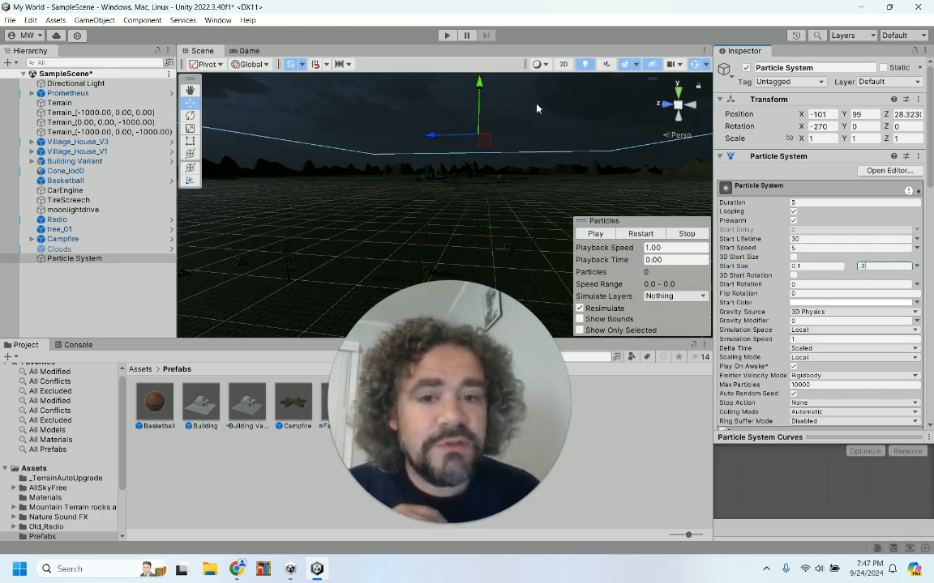
click(446, 35)
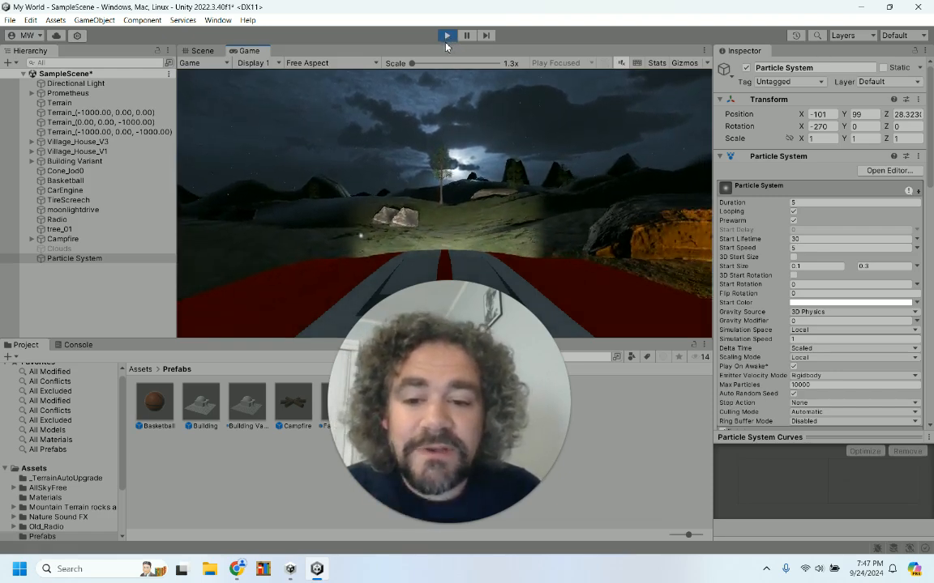
scroll(755, 152, down, 10)
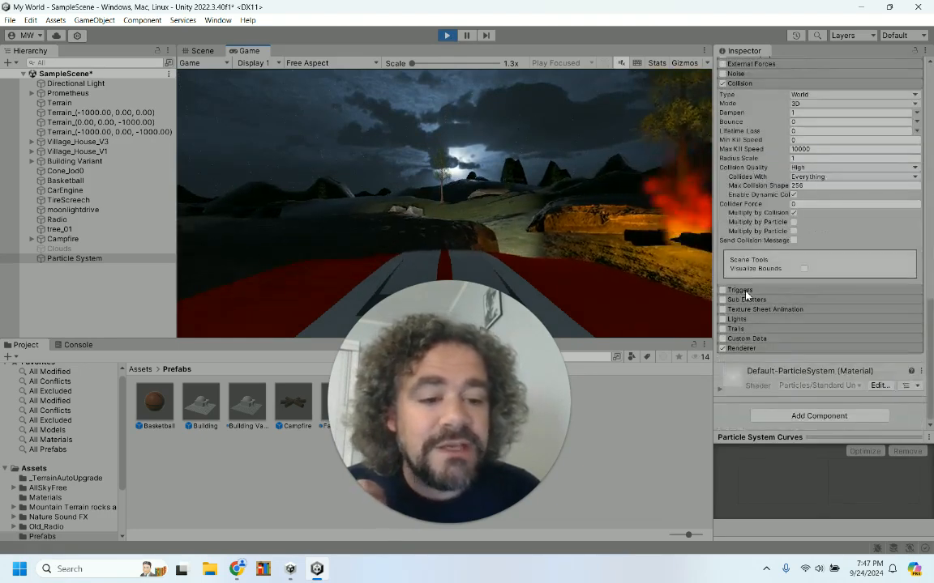
scroll(754, 153, up, 3)
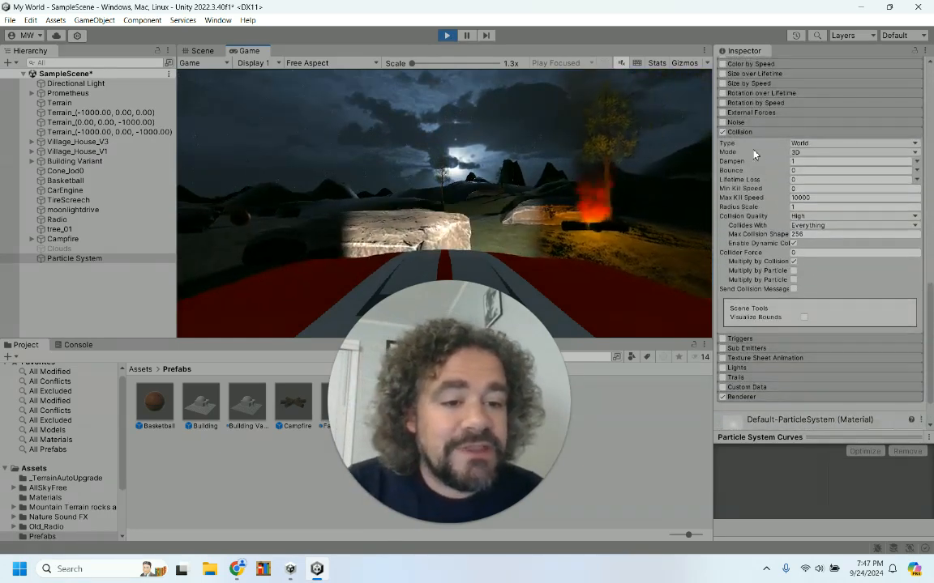
Step: Exit play mode, enable the particle system's Noise module, and restart the particle preview in the scene
click(447, 36)
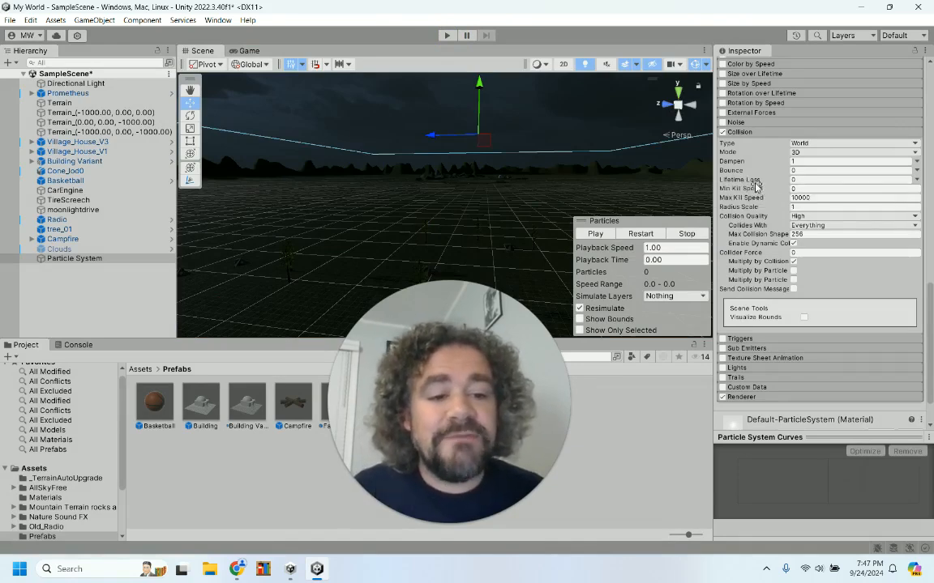
scroll(760, 184, up, 15)
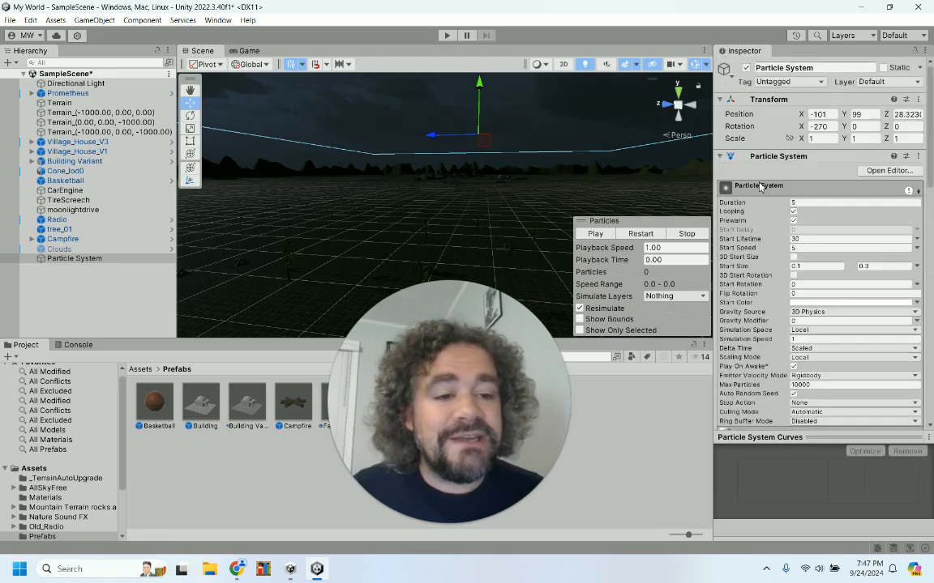
scroll(760, 185, down, 2)
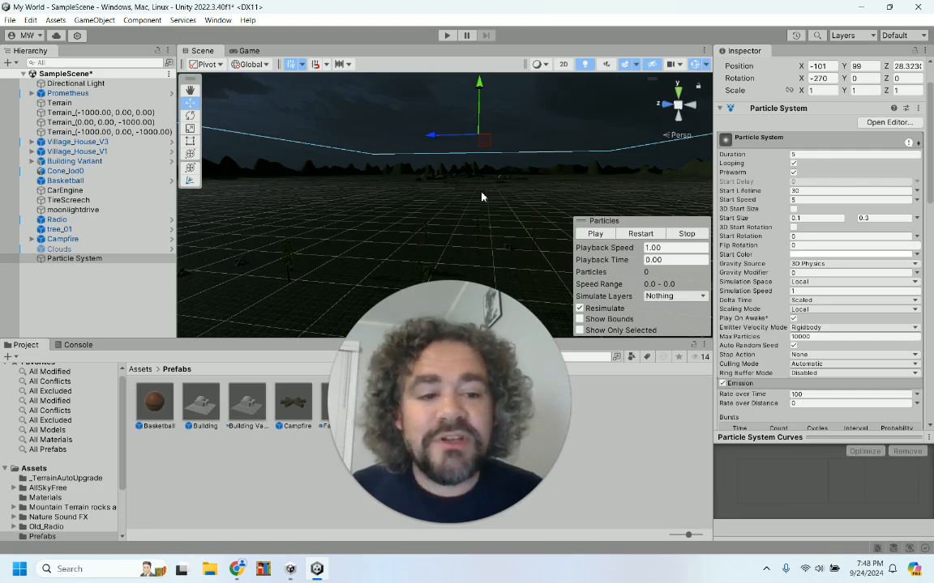
scroll(796, 218, down, 6)
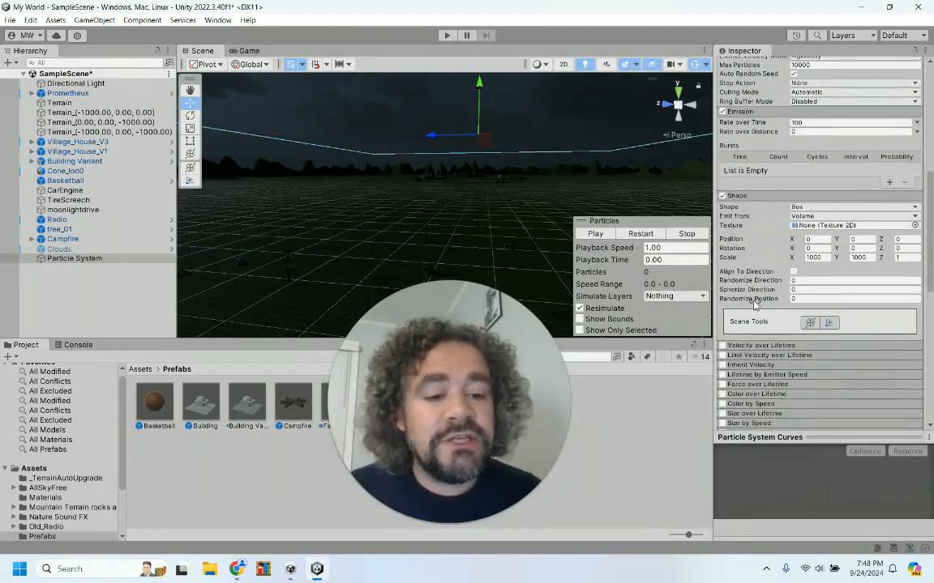
scroll(754, 304, down, 6)
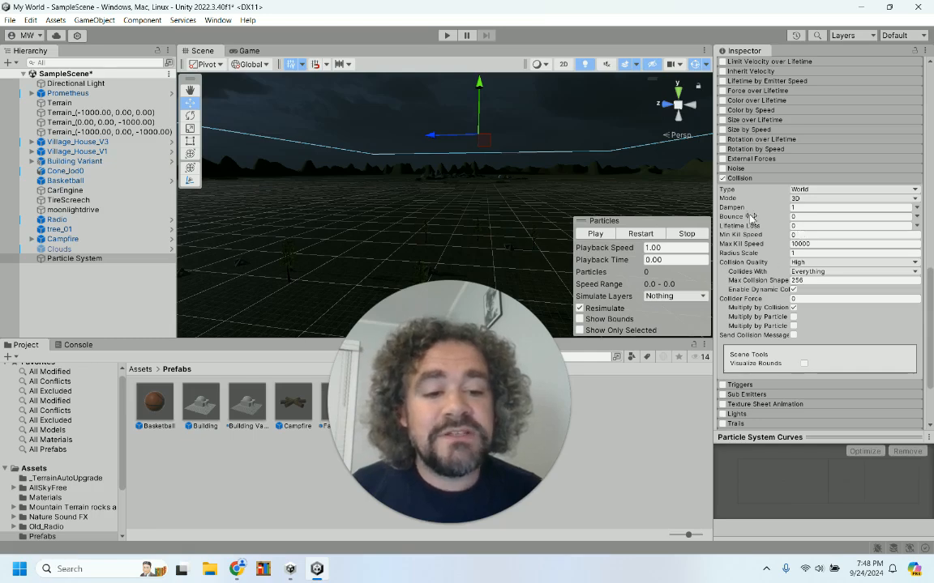
click(756, 168)
click(723, 169)
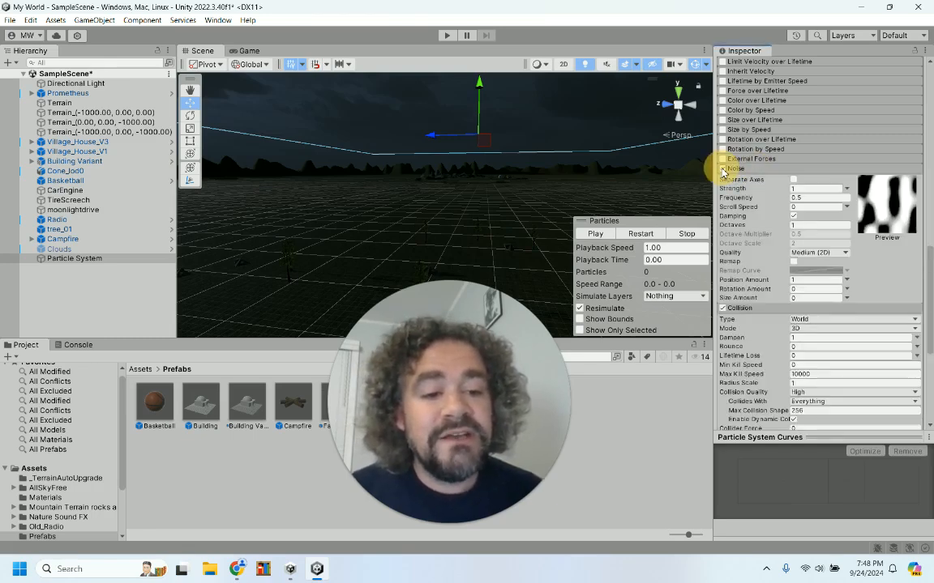
click(629, 235)
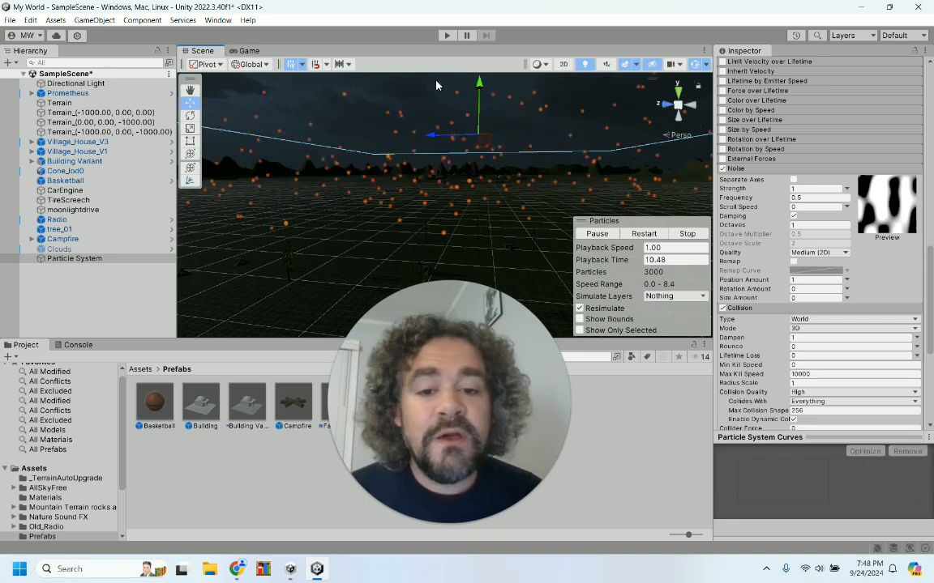
Step: Play-test the noisy particles while driving the car forward toward the campfire
click(447, 36)
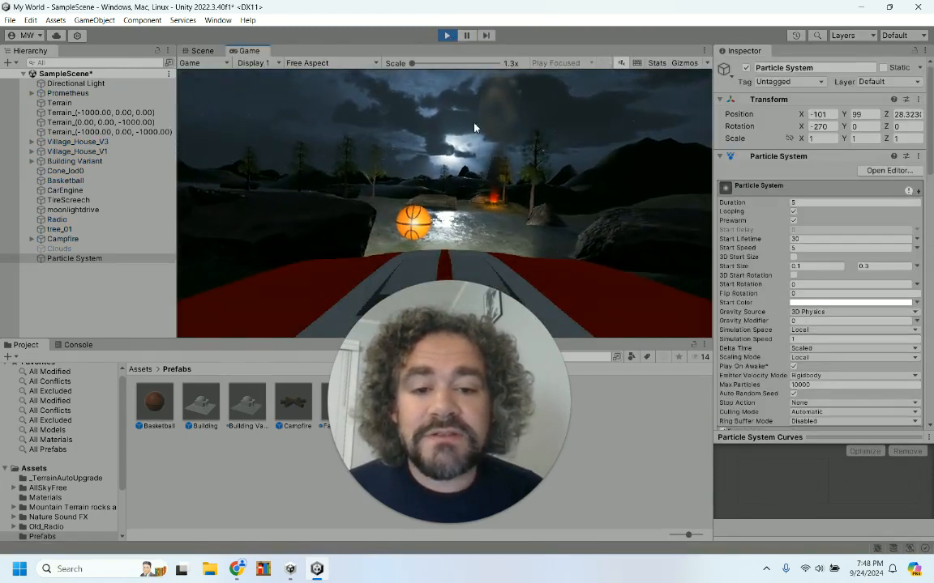
key(w)
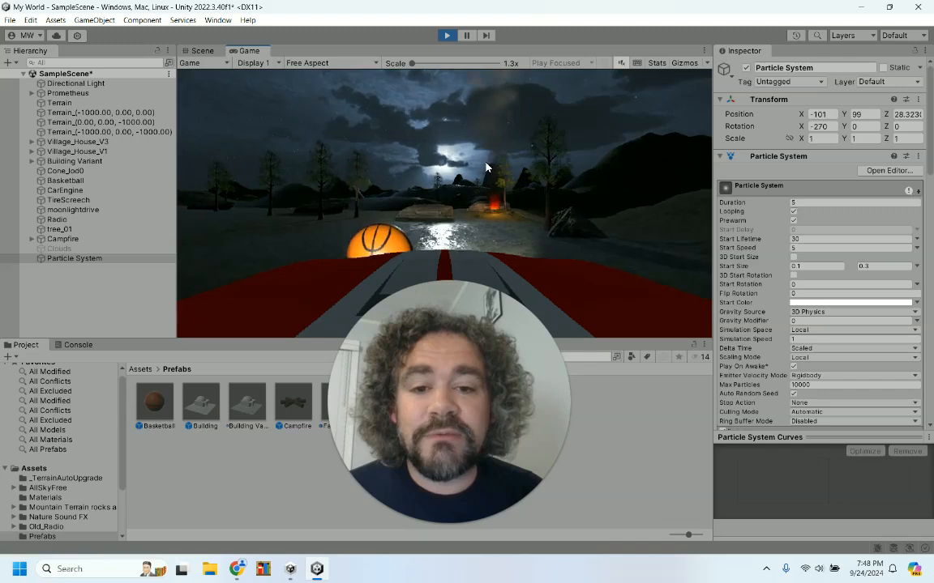
key(w)
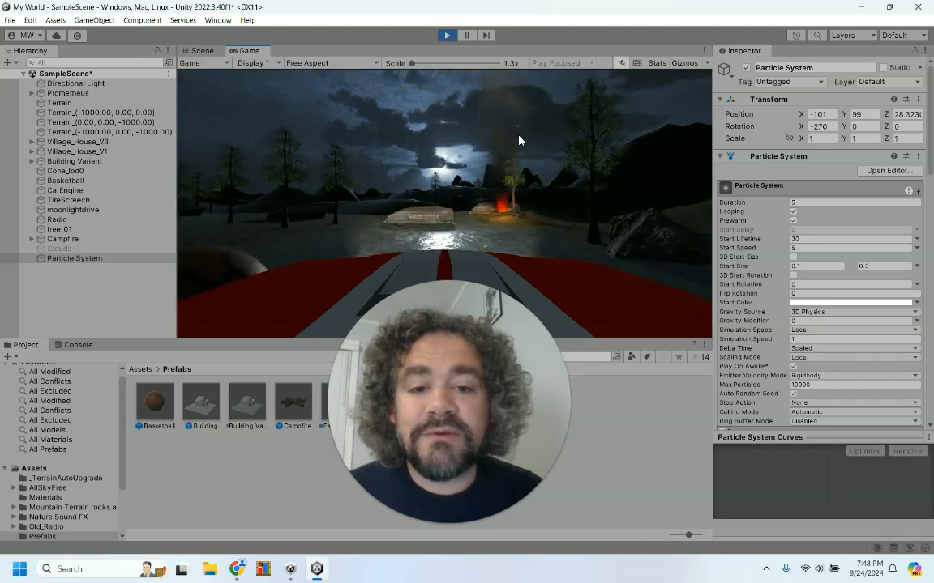
key(w)
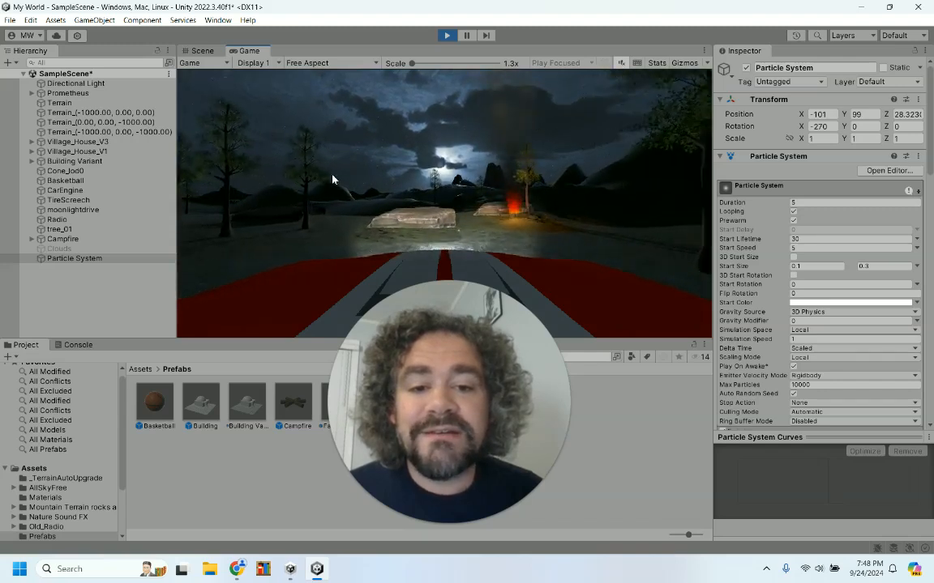
key(w)
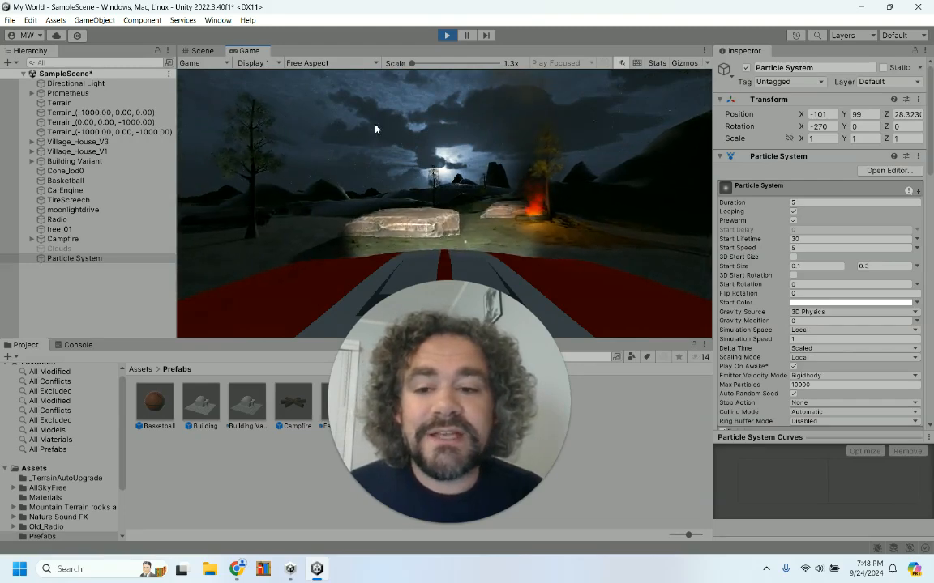
key(w)
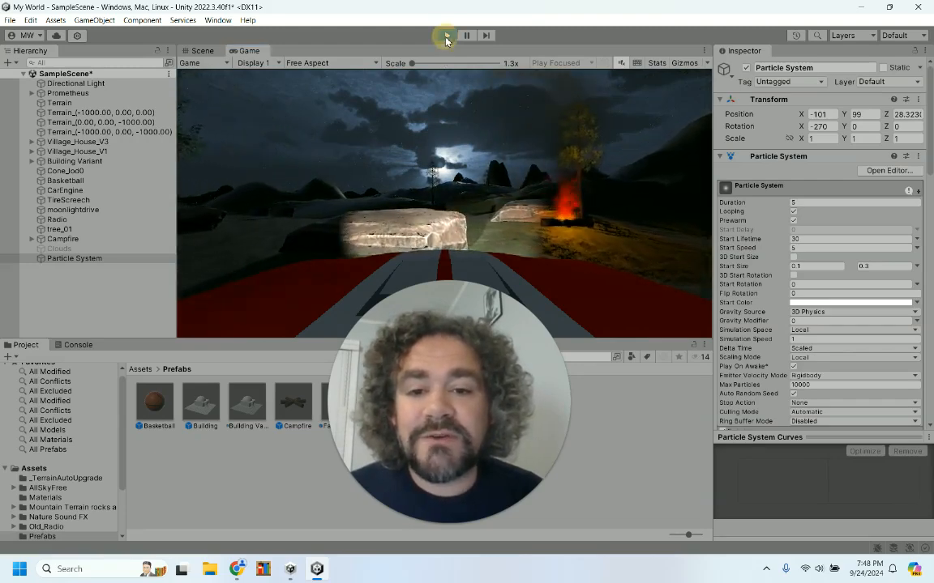
click(446, 35)
Step: Set the Emission module's Rate over Time to 300, preview the particles in the scene, and play-test them
scroll(792, 253, down, 10)
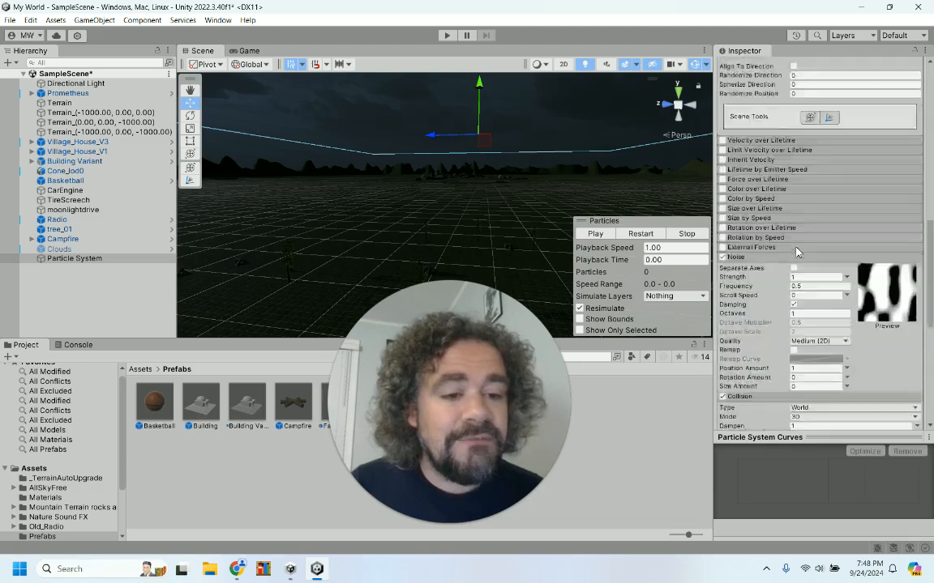
scroll(786, 322, down, 3)
scroll(786, 322, up, 4)
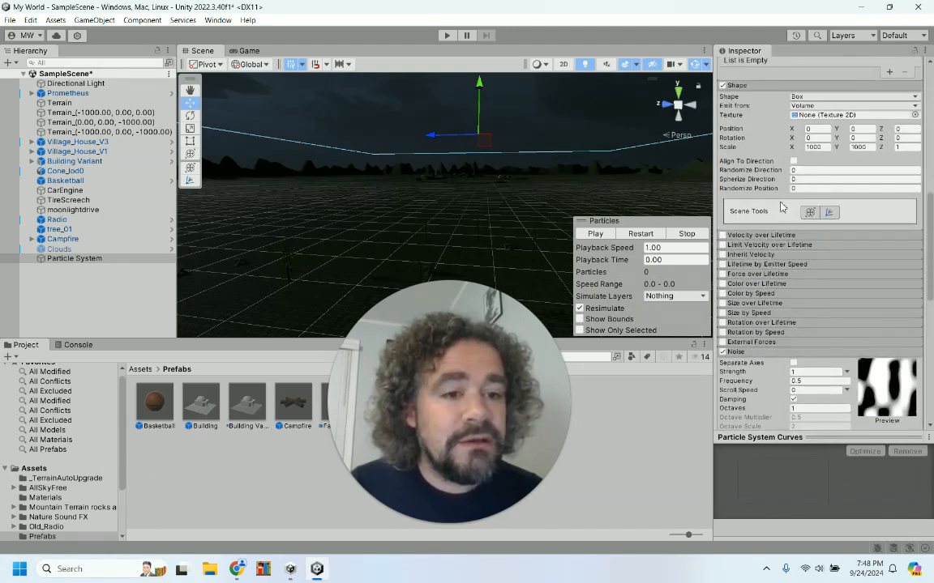
scroll(810, 144, up, 4)
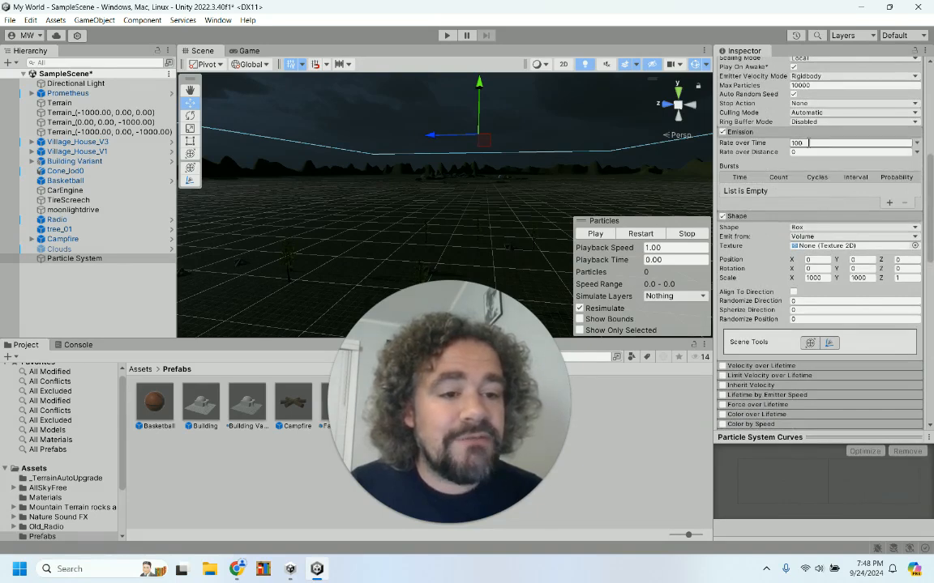
text(3)
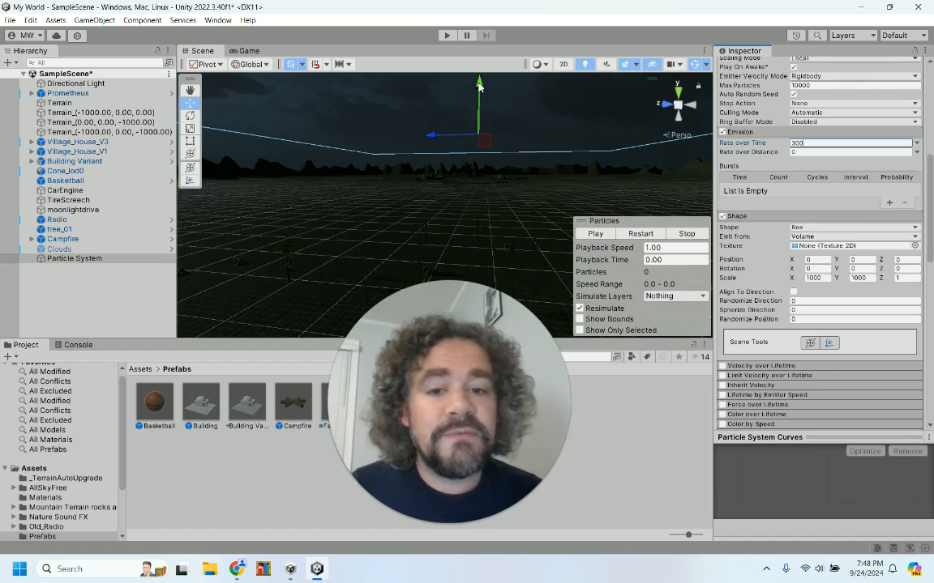
click(637, 235)
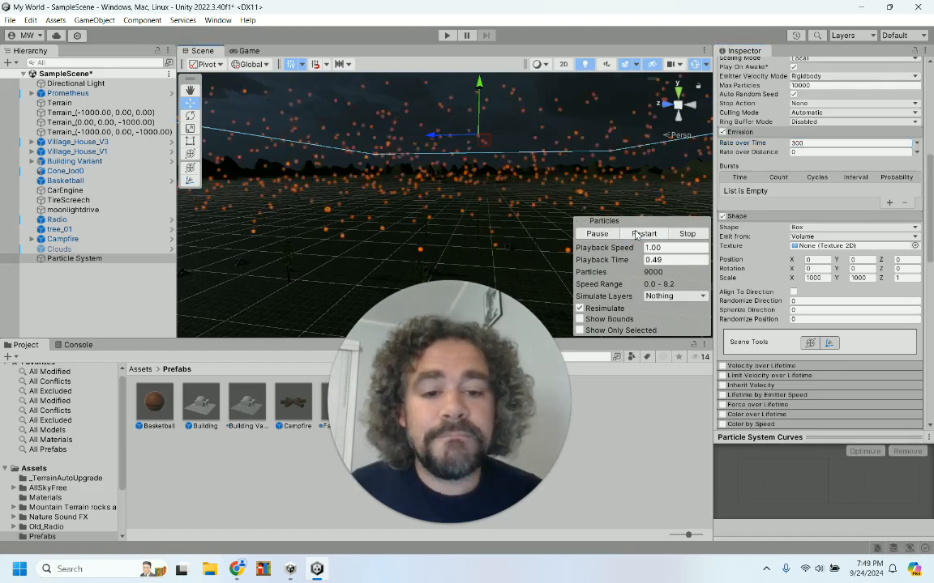
click(447, 35)
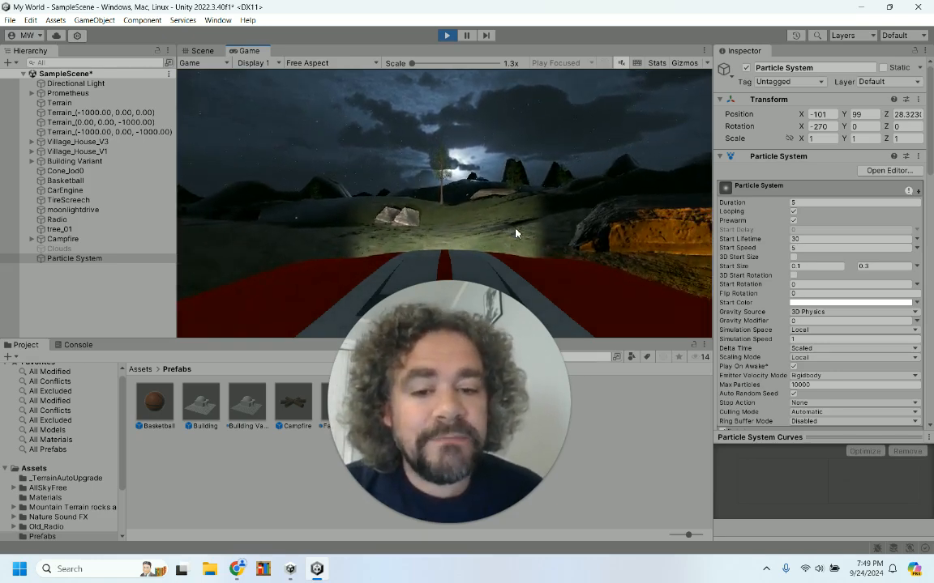
click(445, 34)
Step: Rename the Particle System object as Snow
click(72, 258)
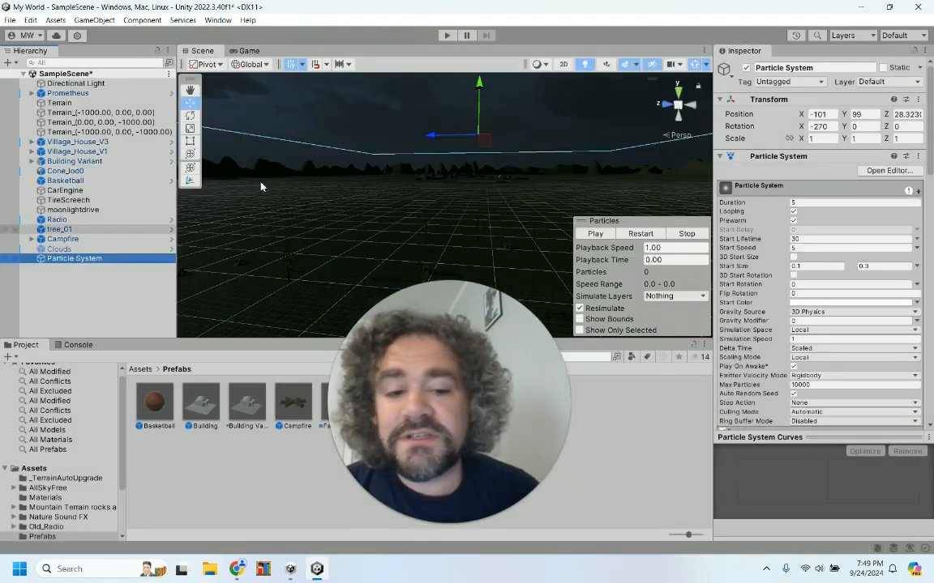
click(813, 68)
key(BackSpace)
key(BackSpace)
key(BackSpace)
key(BackSpace)
key(BackSpace)
key(BackSpace)
key(BackSpace)
key(BackSpace)
key(BackSpace)
key(BackSpace)
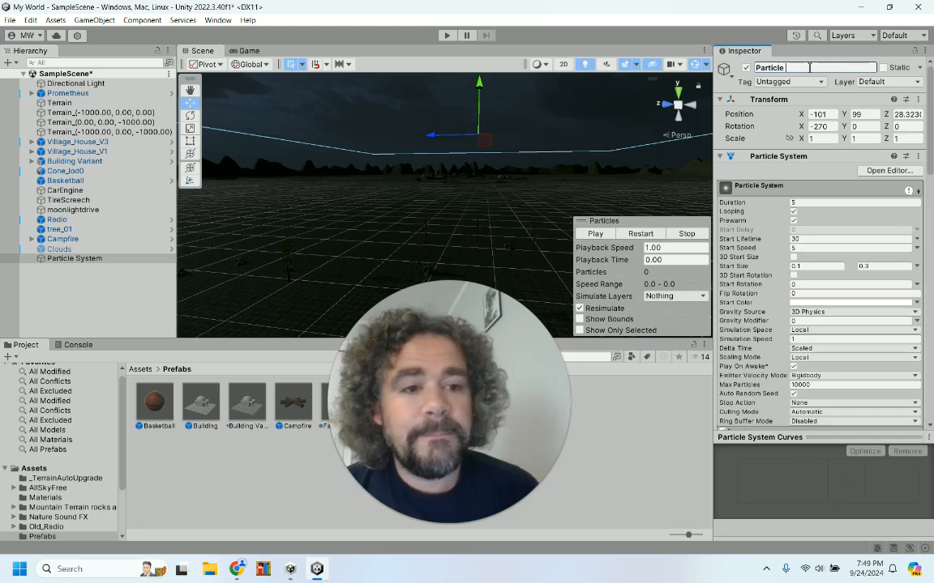
text(Sno)
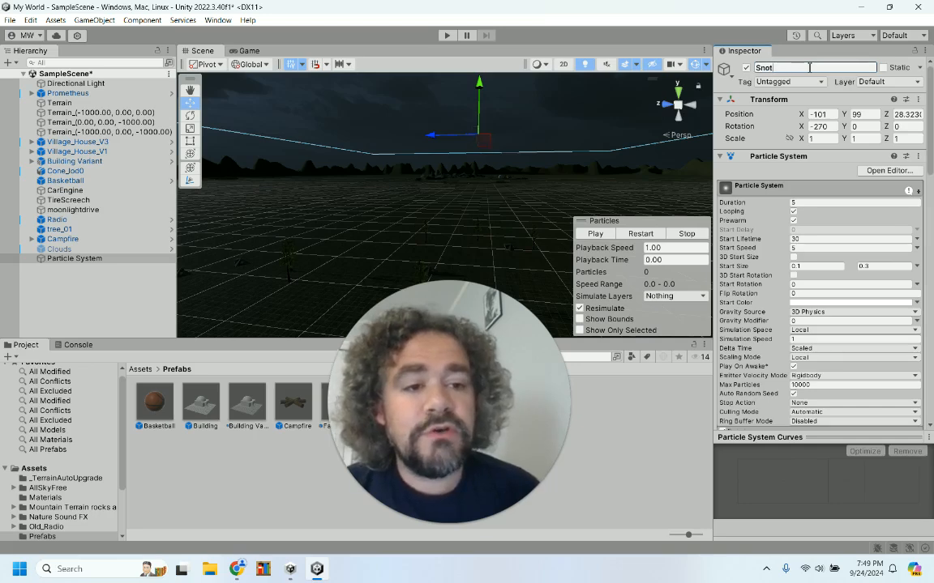
text(w)
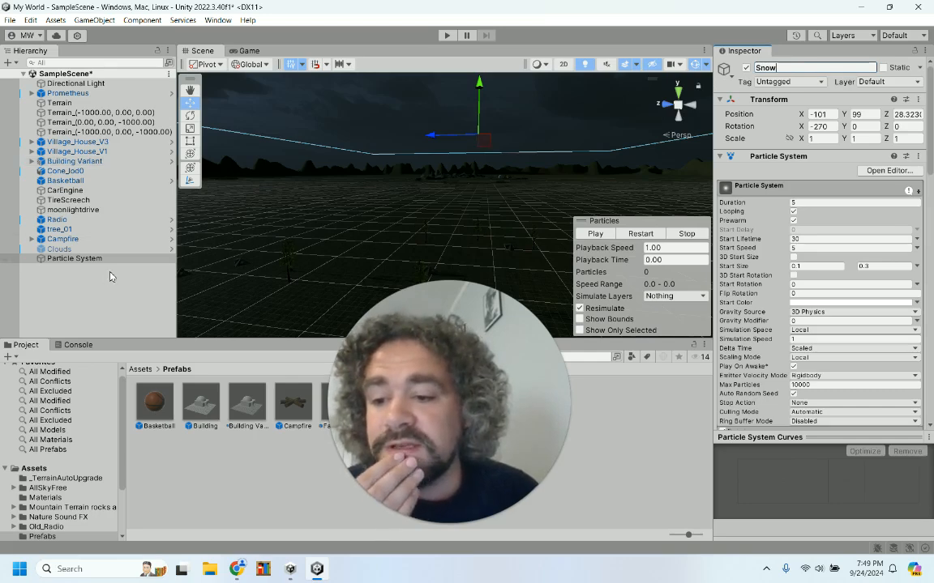
Step: Save the Snow object as a prefab in the Prefabs folder and clear the selection
click(89, 258)
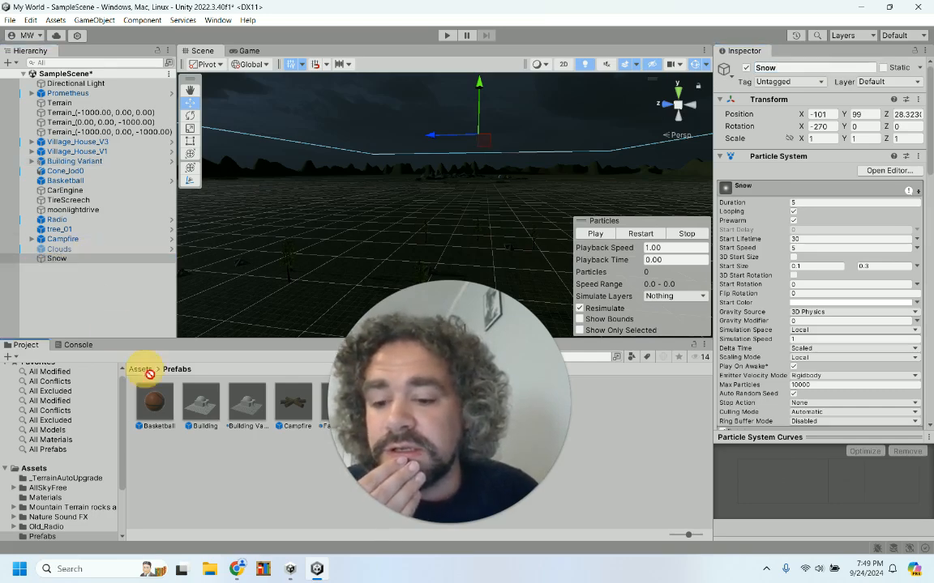
drag(199, 472, 208, 489)
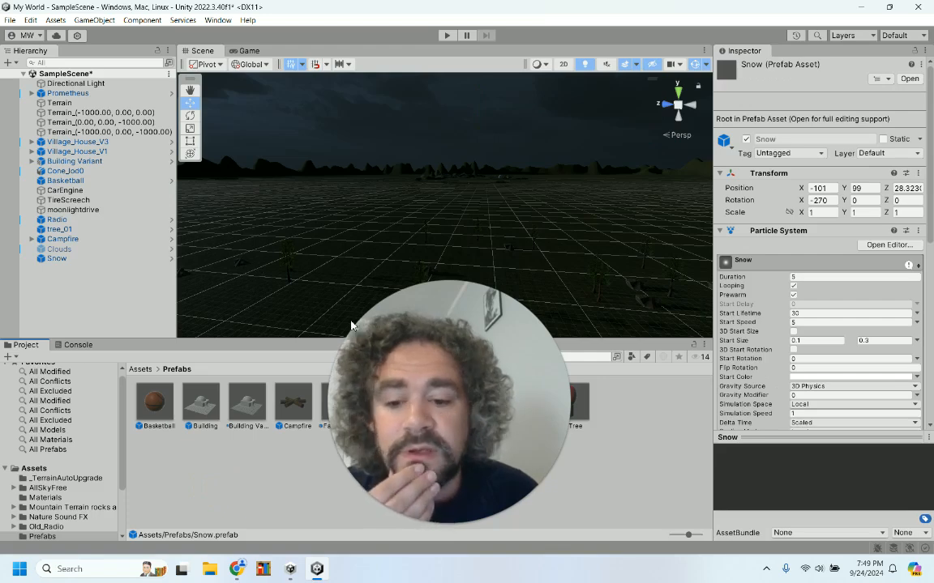
drag(386, 381, 667, 371)
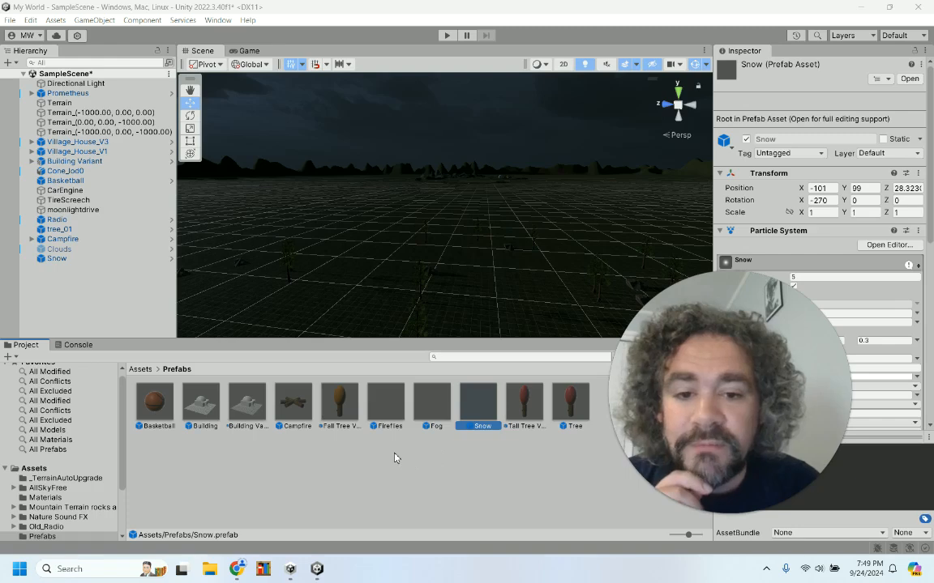
click(384, 510)
Step: Replace the Snow object in the scene with a fresh instance of the Snow prefab
click(88, 259)
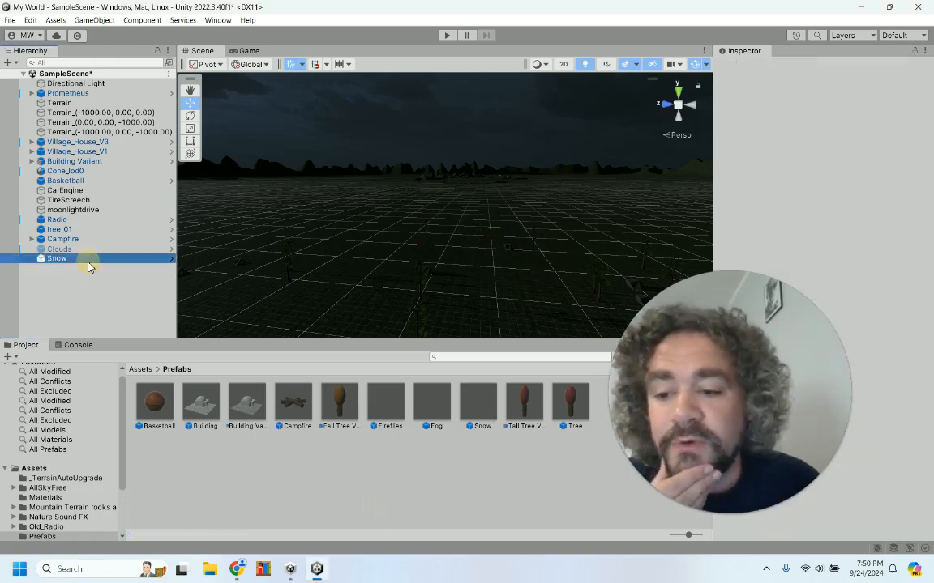
key(Delete)
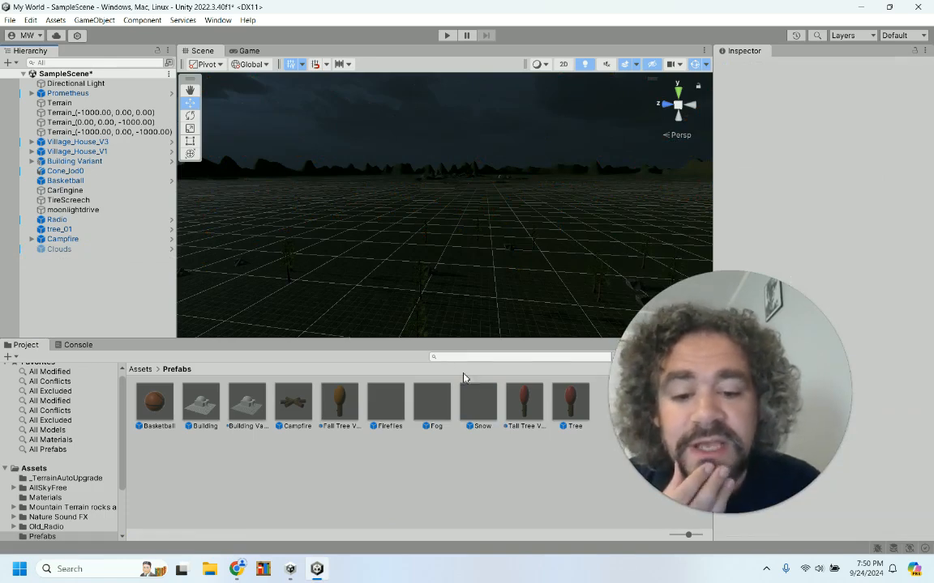
drag(487, 409, 463, 160)
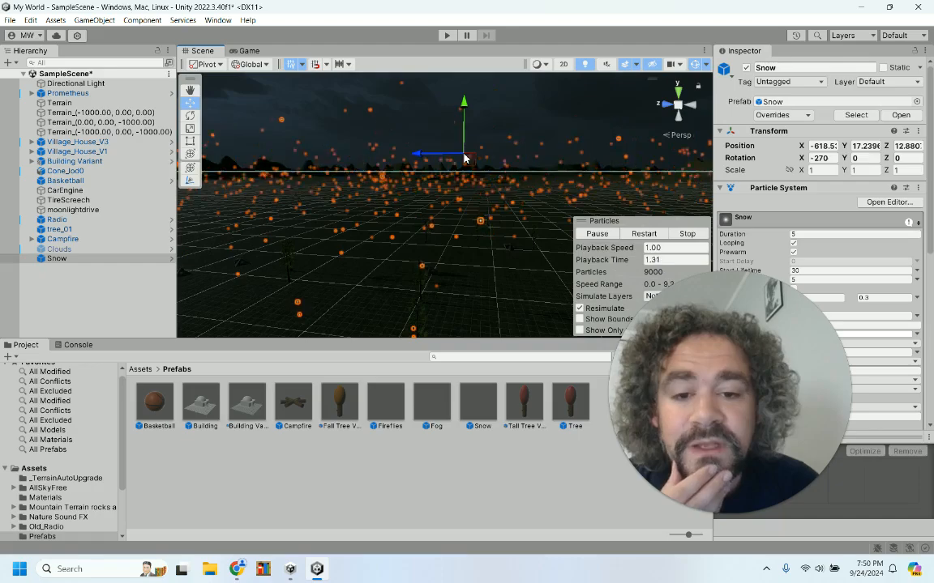
Step: Move the new Snow instance over the terrain to about X -28 and raise it to Y 143
right_drag(486, 130, 483, 245)
key(f)
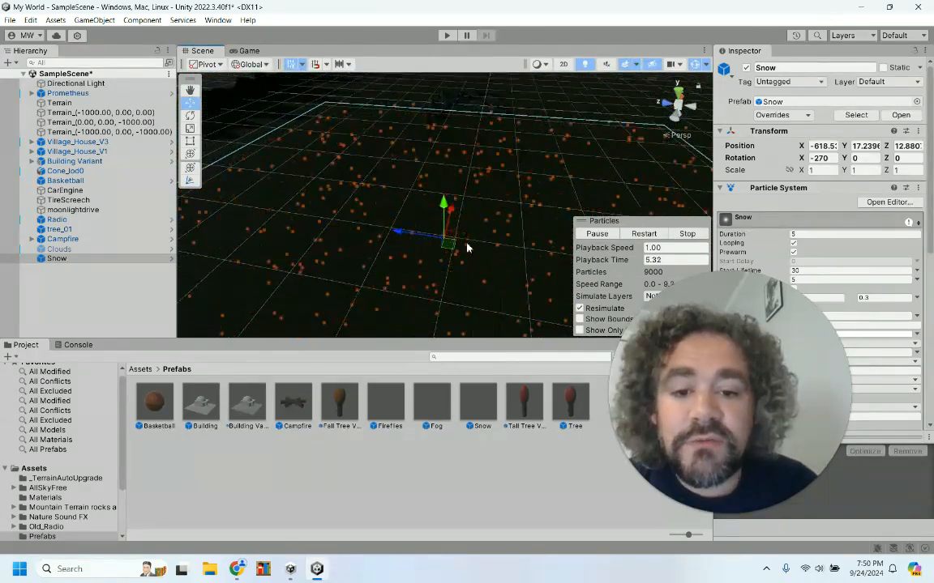
drag(451, 211, 507, 98)
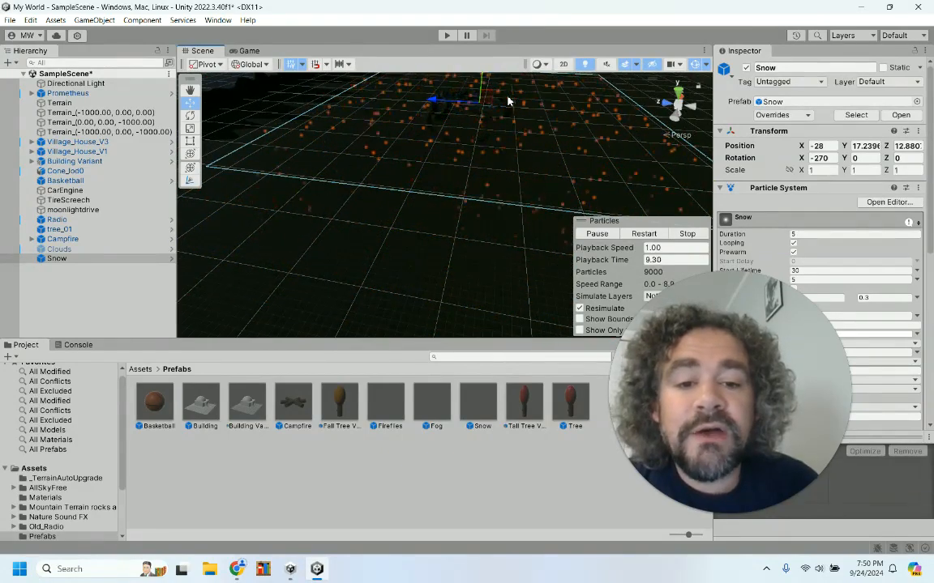
alt+drag(489, 151, 459, 99)
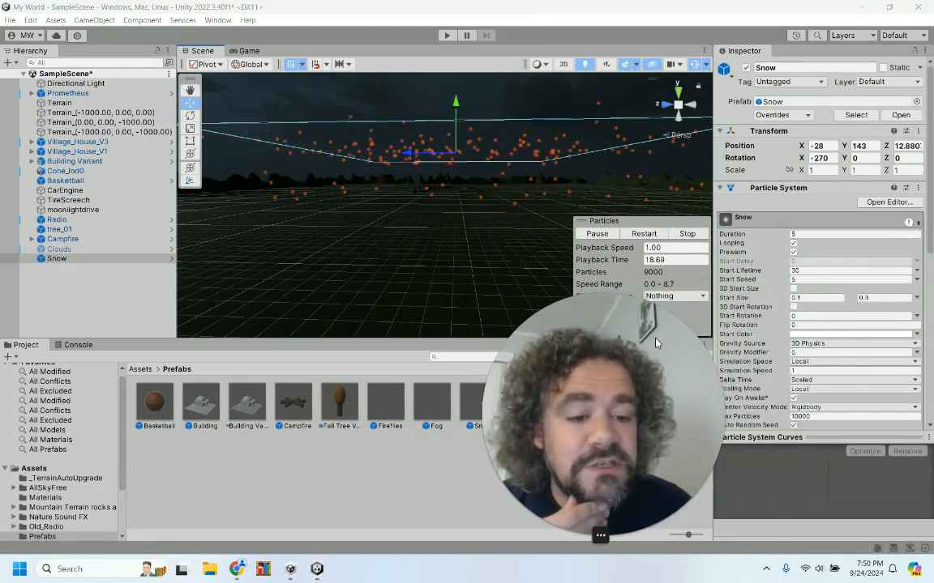
Step: Disable the Noise module on the new Snow instance
scroll(763, 329, down, 5)
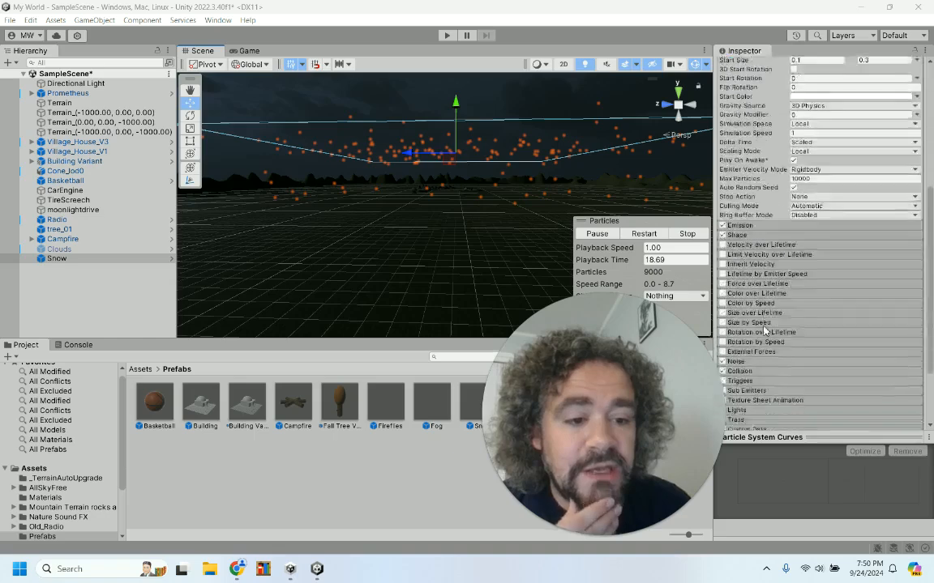
scroll(762, 329, down, 2)
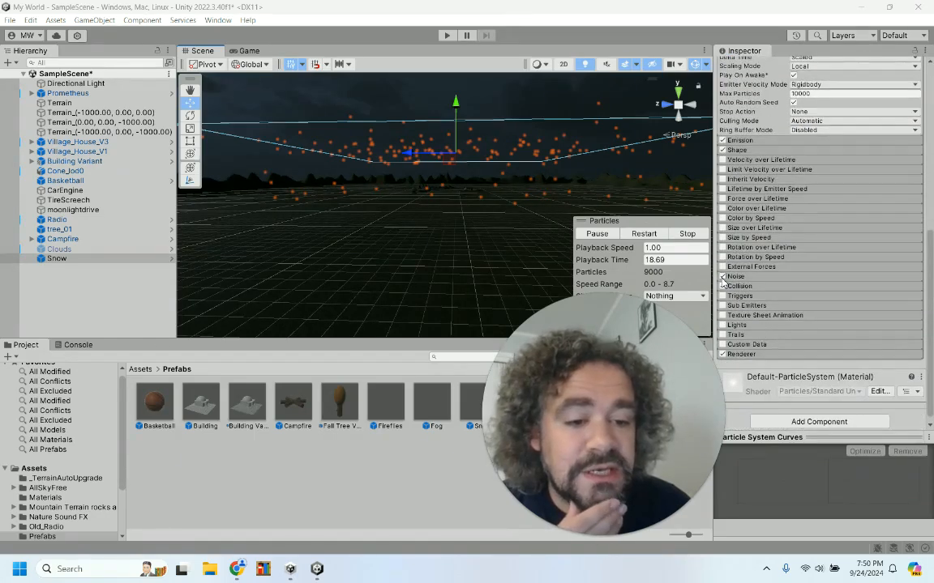
click(721, 278)
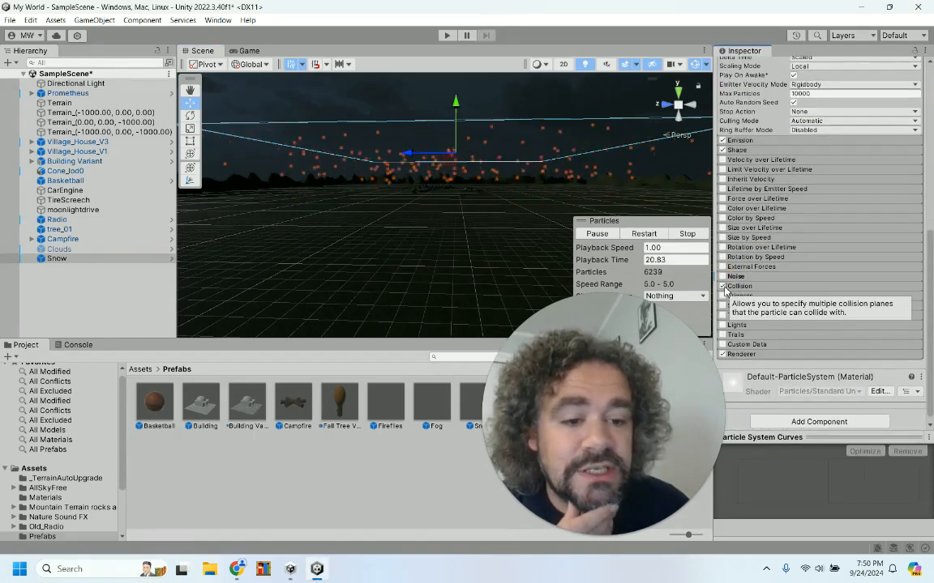
Step: Disable the Collision module on the Snow instance and briefly run the scene to test it
click(722, 286)
scroll(822, 262, up, 10)
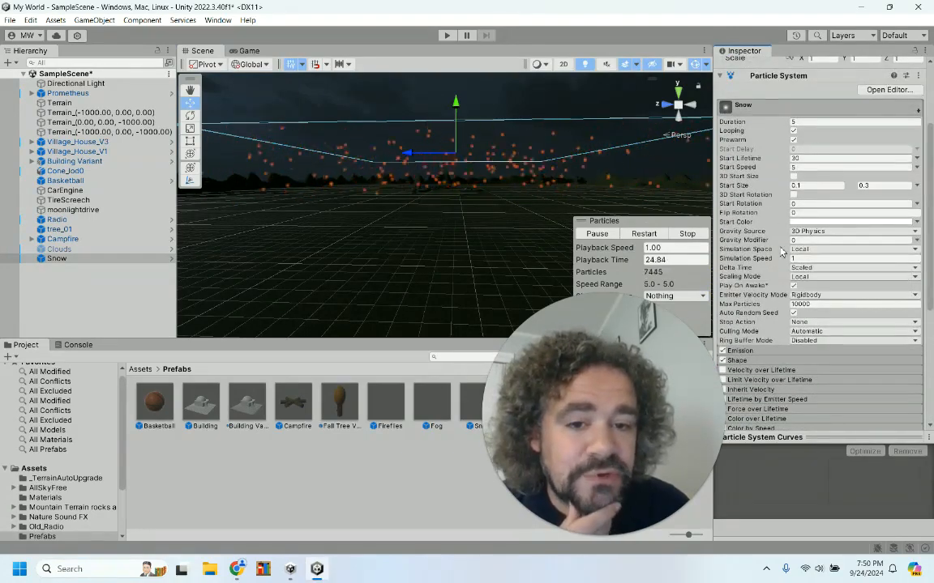
click(448, 36)
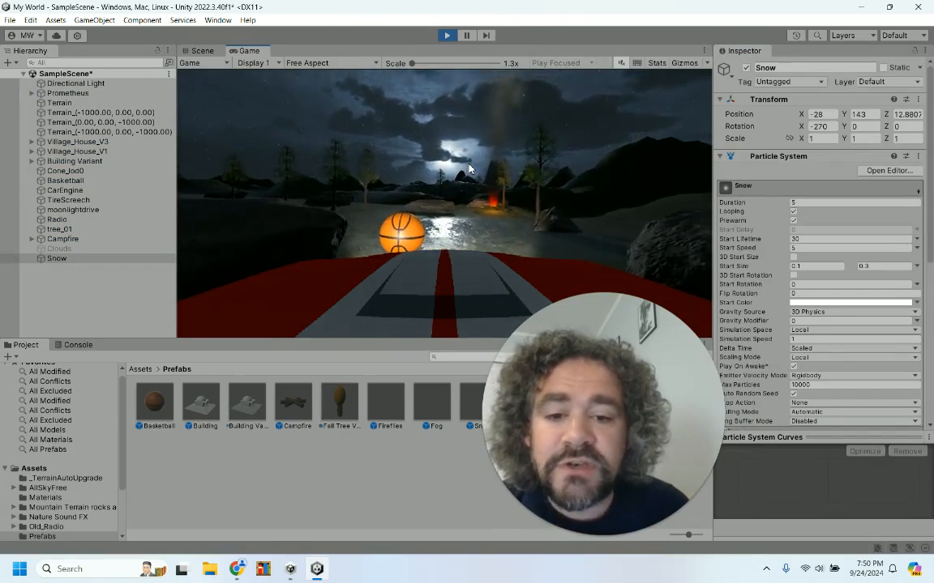
click(446, 36)
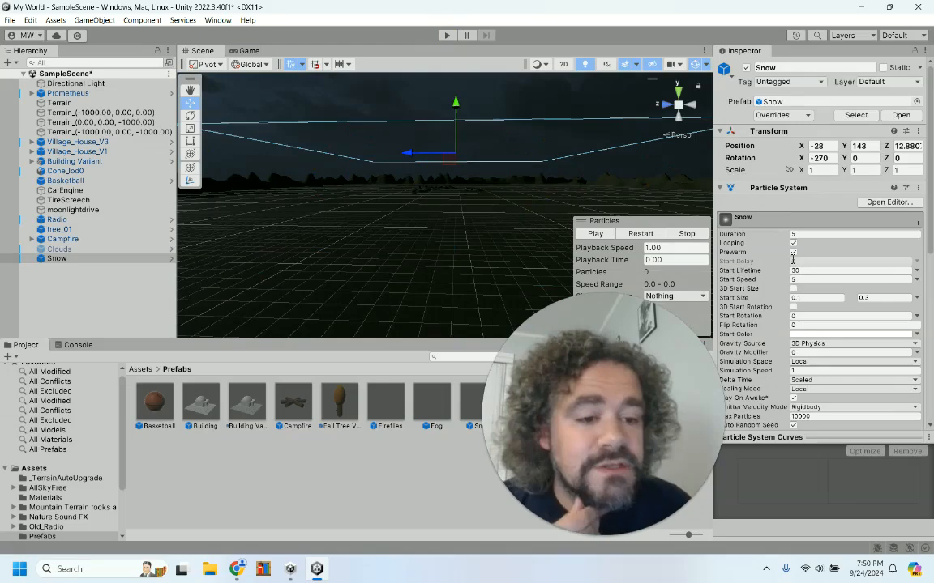
Step: Set the Snow particle system's Start Color to light blue A4DEFF
scroll(792, 260, down, 10)
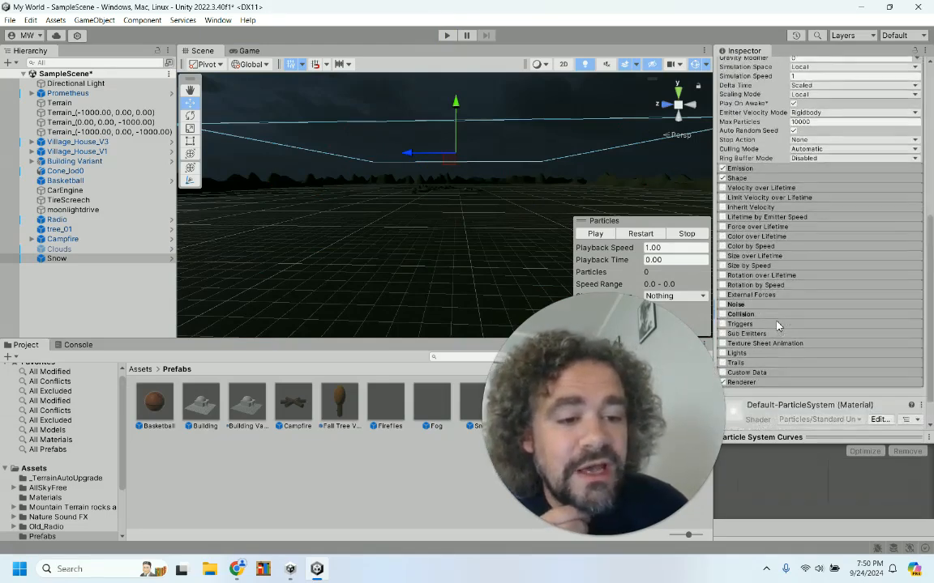
scroll(780, 153, up, 5)
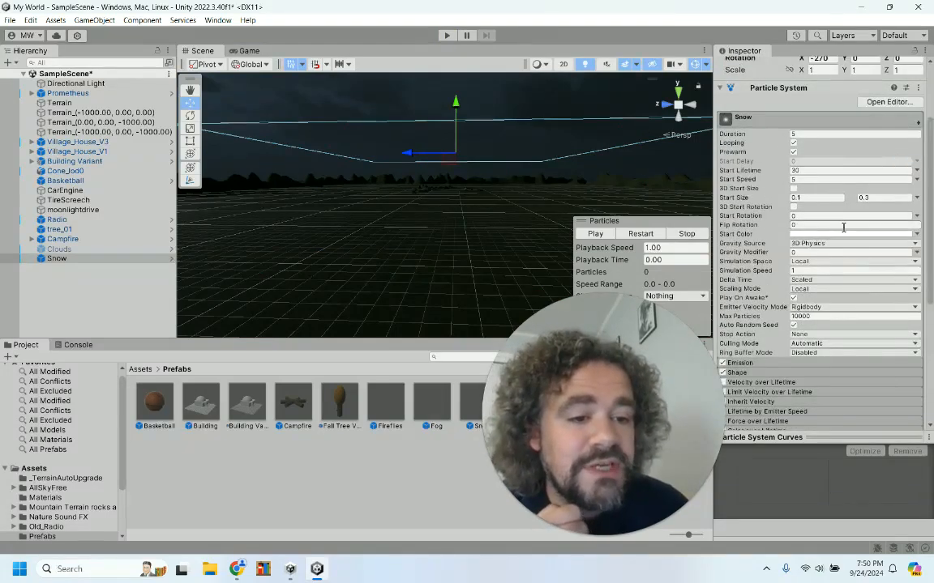
click(839, 235)
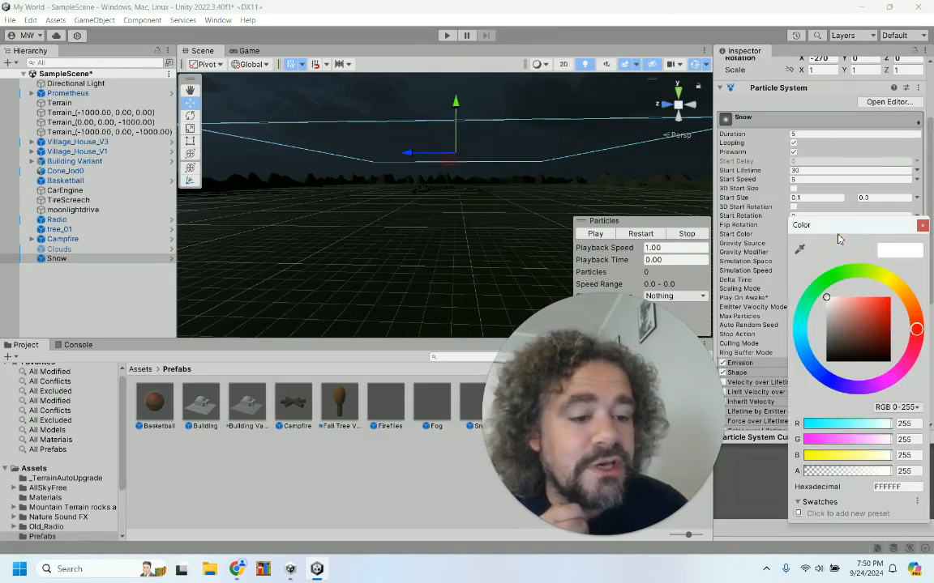
click(801, 323)
drag(850, 324, 905, 296)
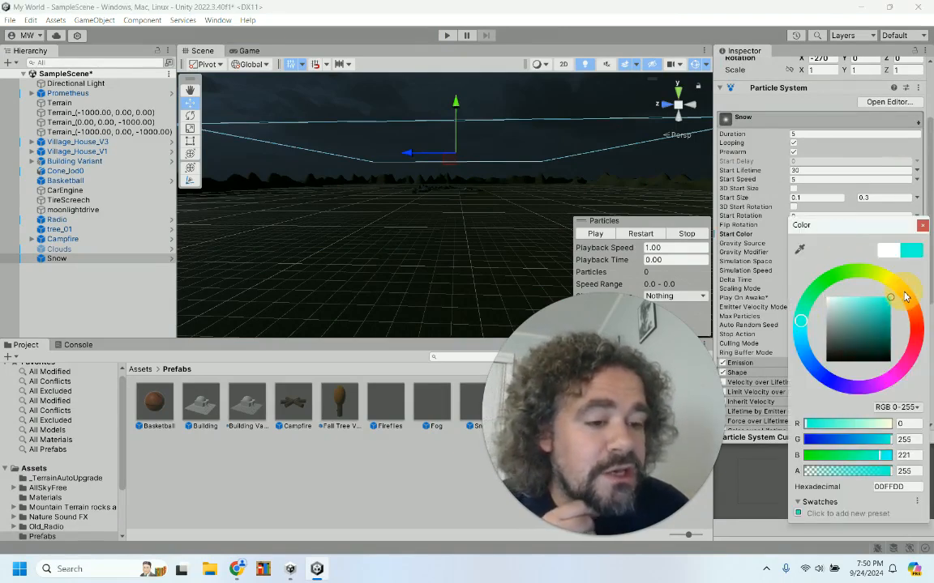
click(805, 354)
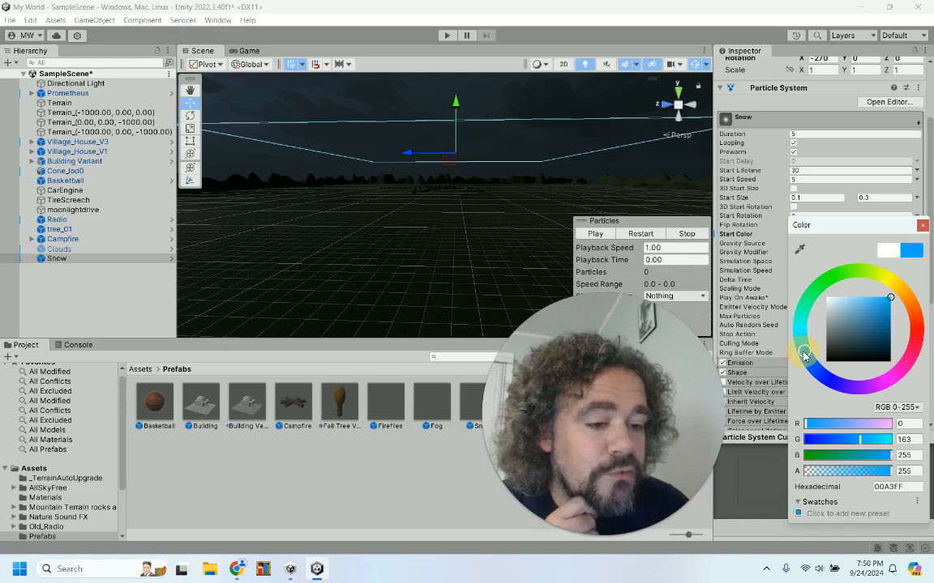
click(849, 301)
drag(849, 290, 848, 291)
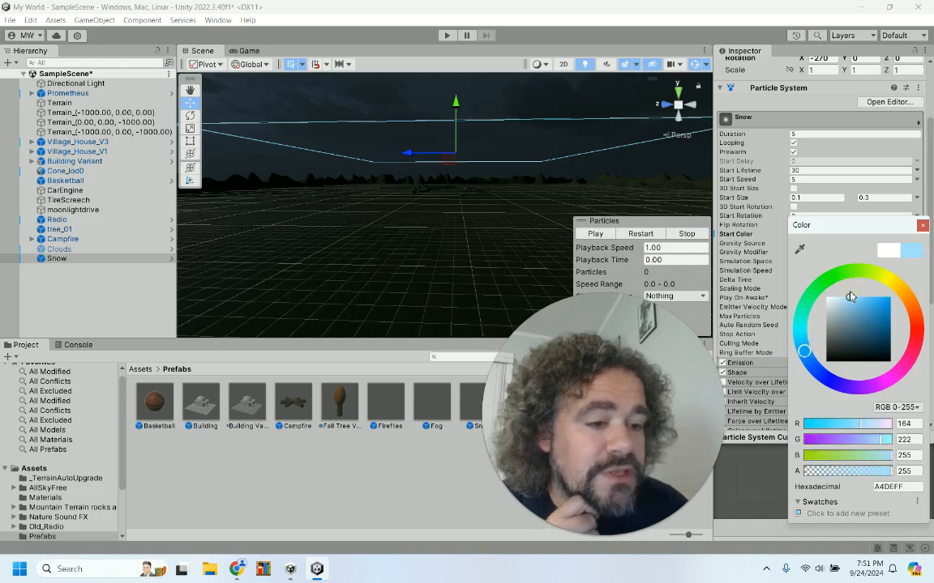
click(922, 226)
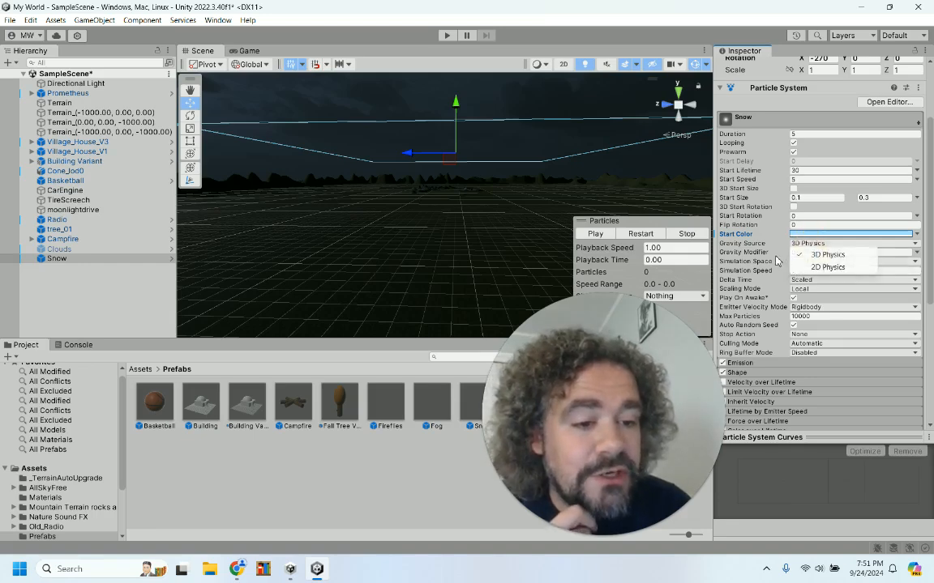
Step: Set the Gravity Modifier to 1 and run the scene to check how the particles fall
click(777, 259)
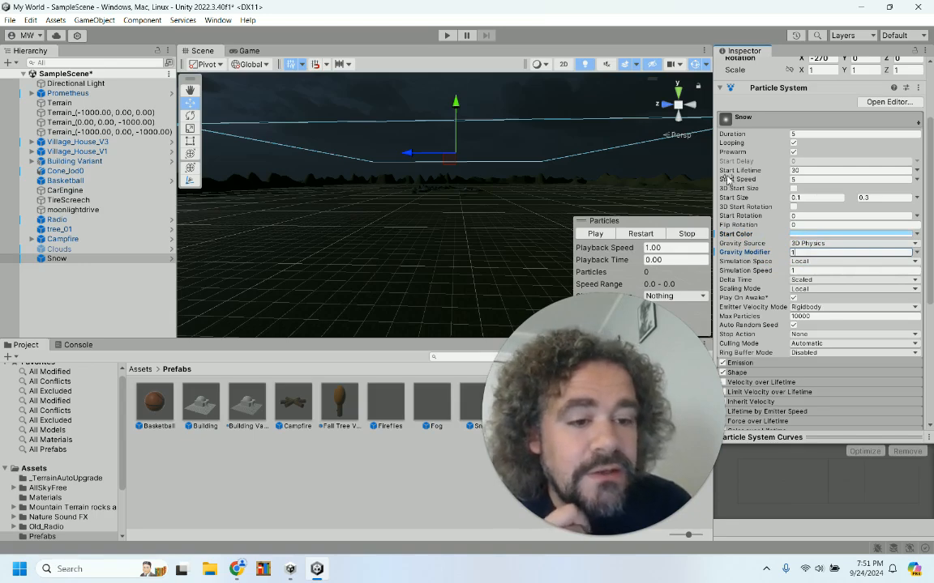
click(447, 36)
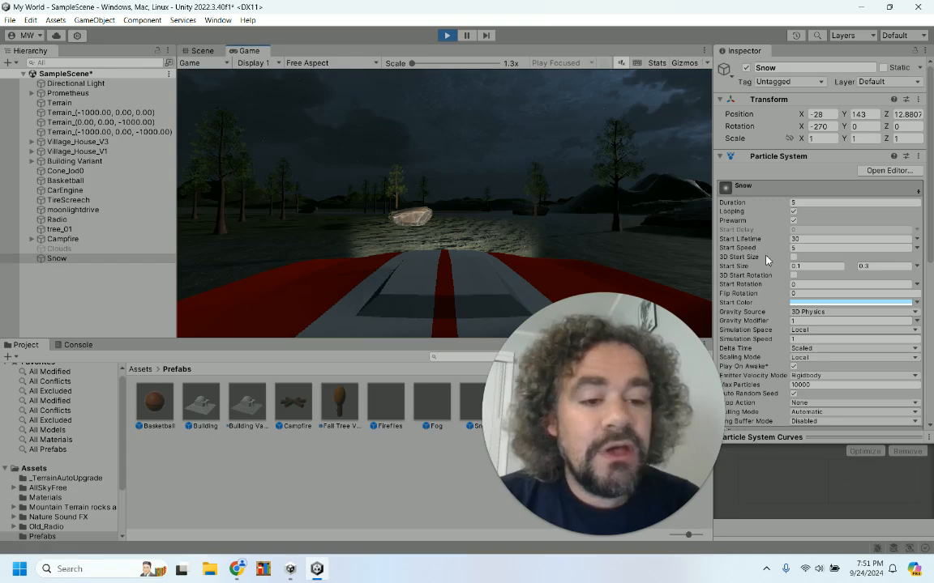
click(447, 35)
Step: Set the Emission module's Rate over Time to 500 and restart the particle preview
scroll(836, 279, down, 8)
scroll(836, 282, down, 1)
click(780, 189)
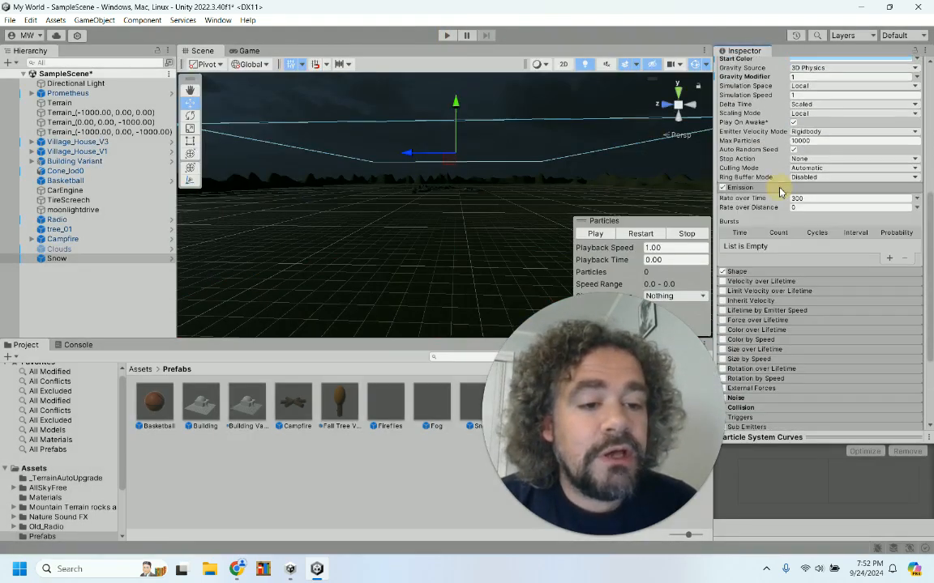
click(807, 199)
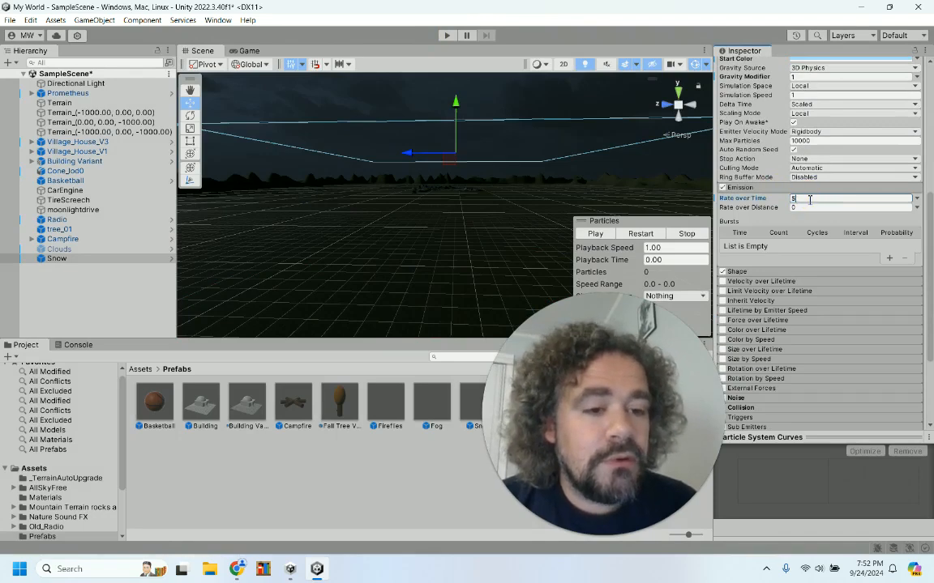
click(640, 234)
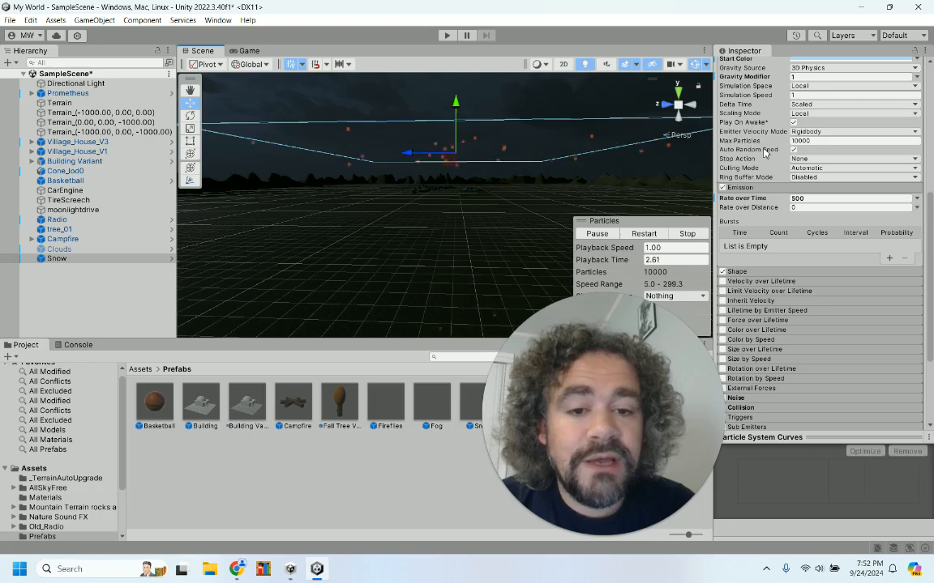
Step: Raise the particle system's Max Particles to 100000
scroll(765, 154, down, 1)
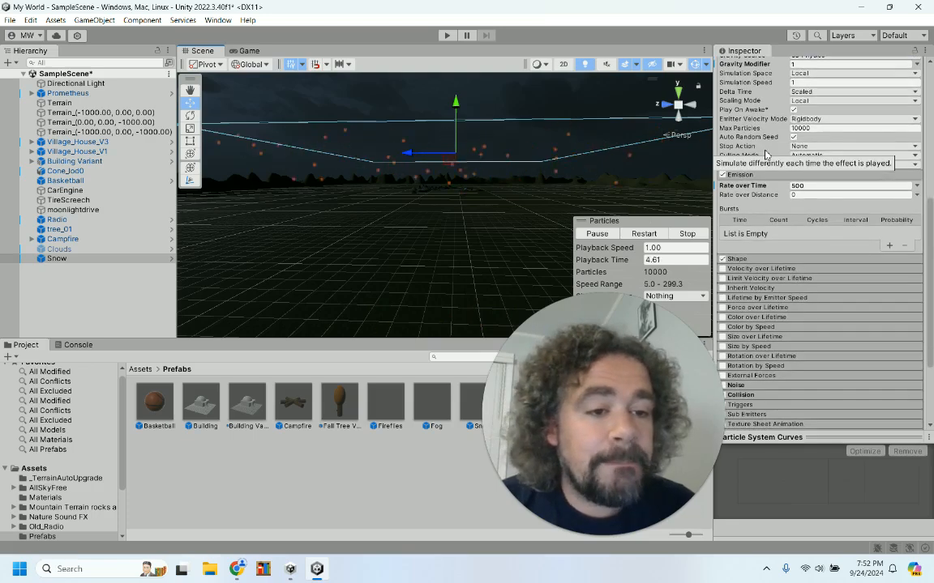
click(811, 128)
text(0)
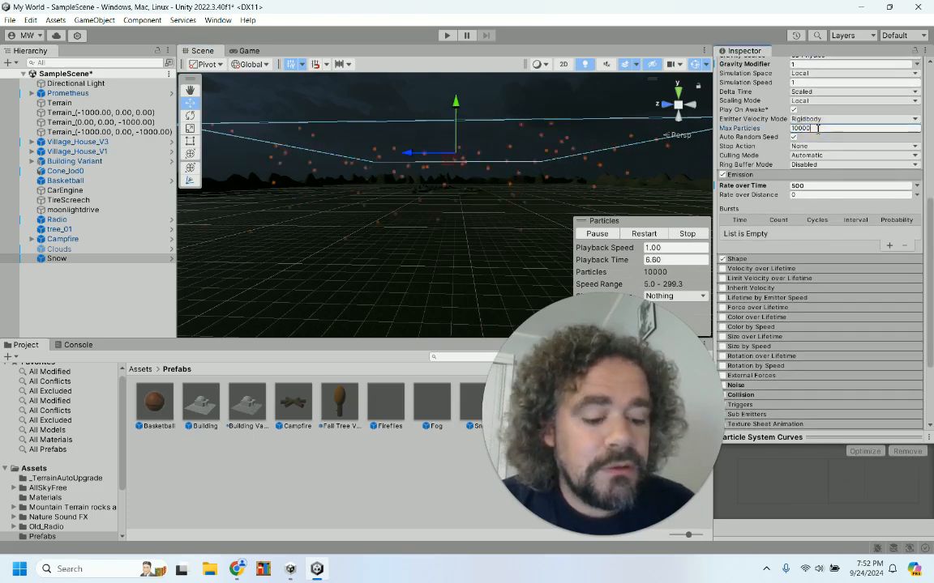
Step: Run the scene and drive the car through the terrain to examine the falling particles, ending with play mode stopped
click(447, 35)
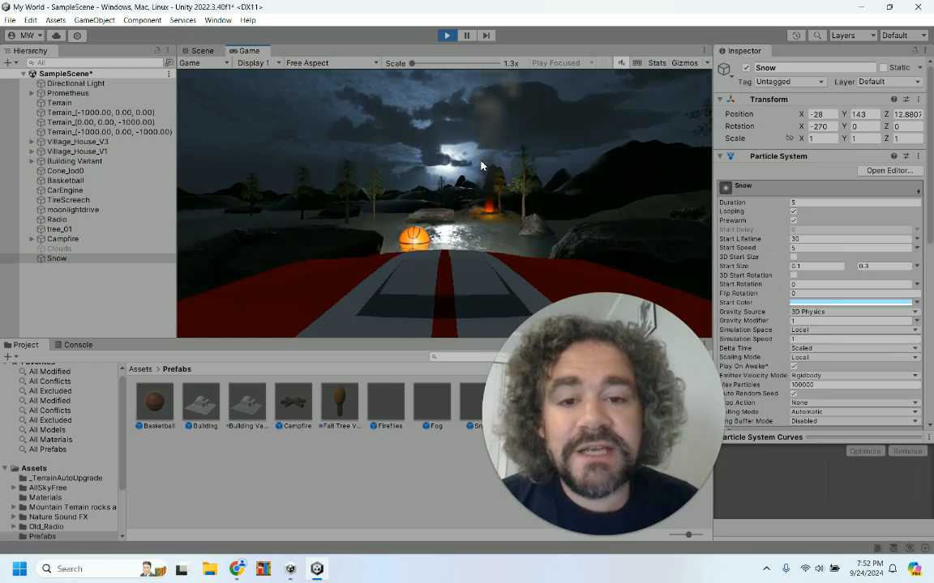
key(w)
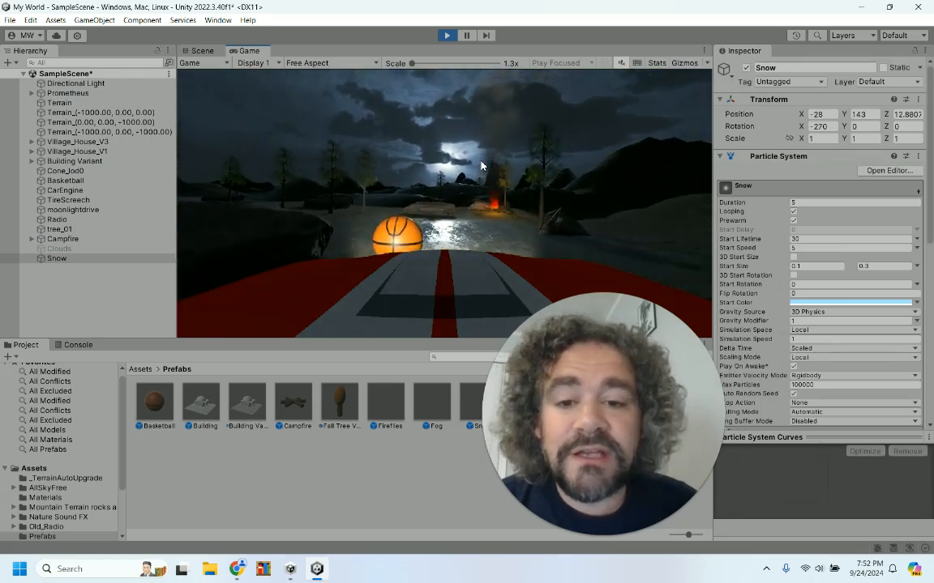
key(a)
key(w)
key(a)
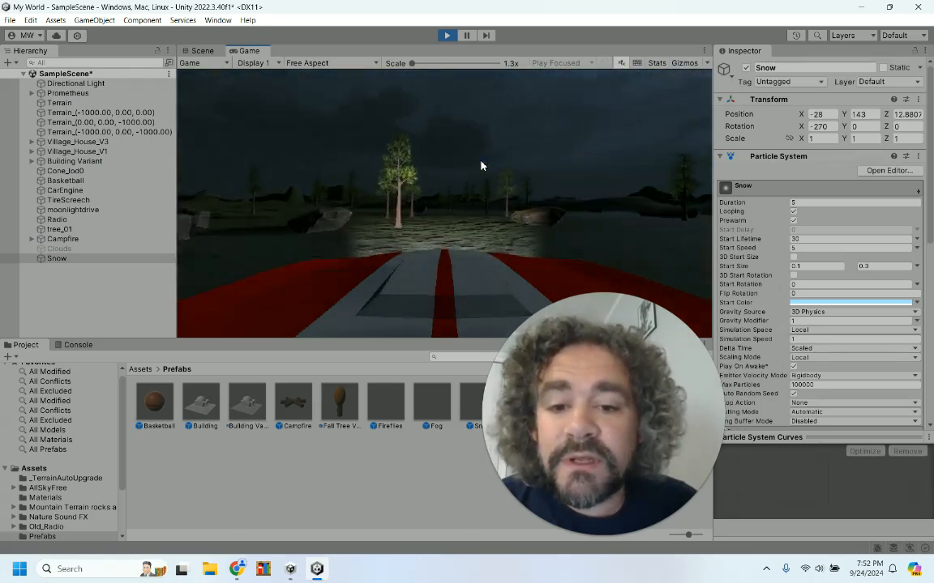
key(w)
key(a)
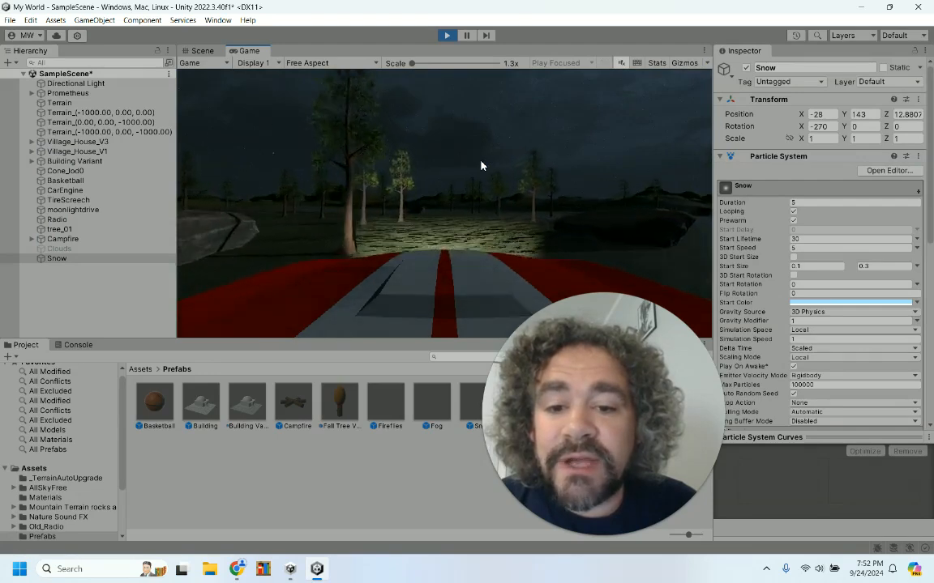
key(w)
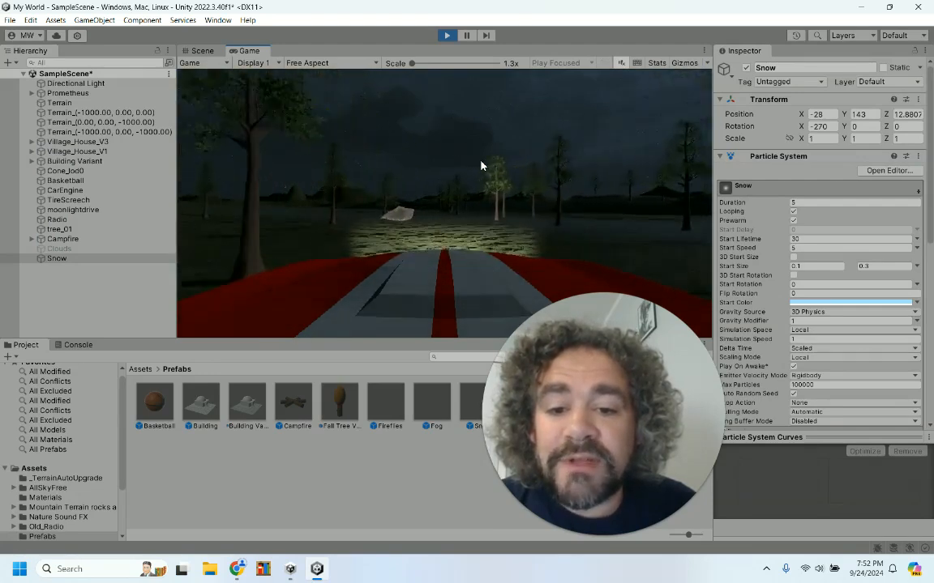
key(w)
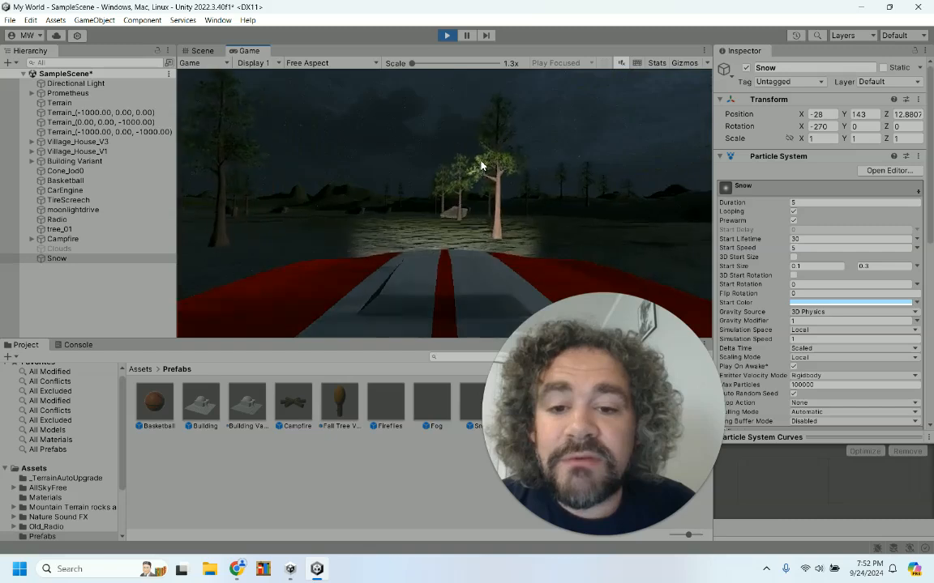
key(a)
key(w)
key(a)
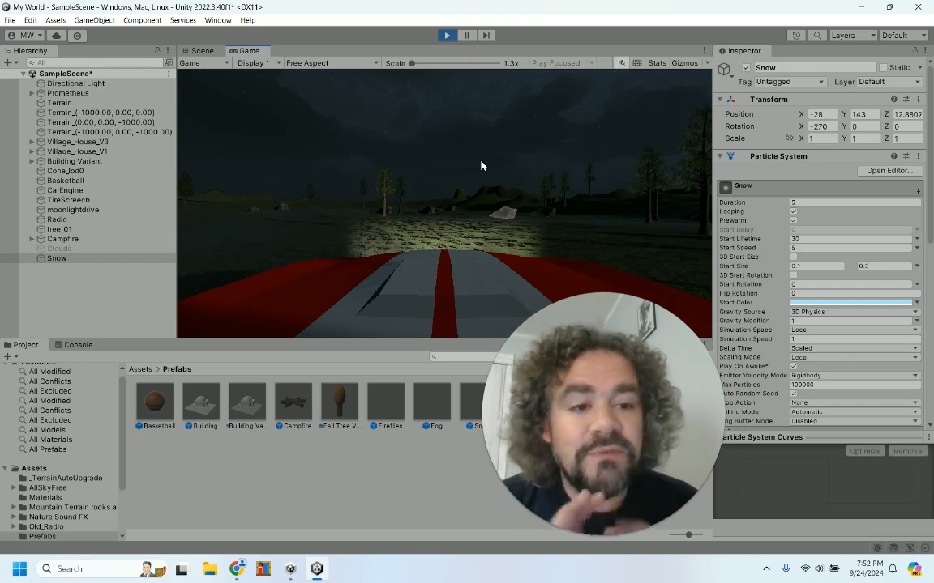
click(447, 36)
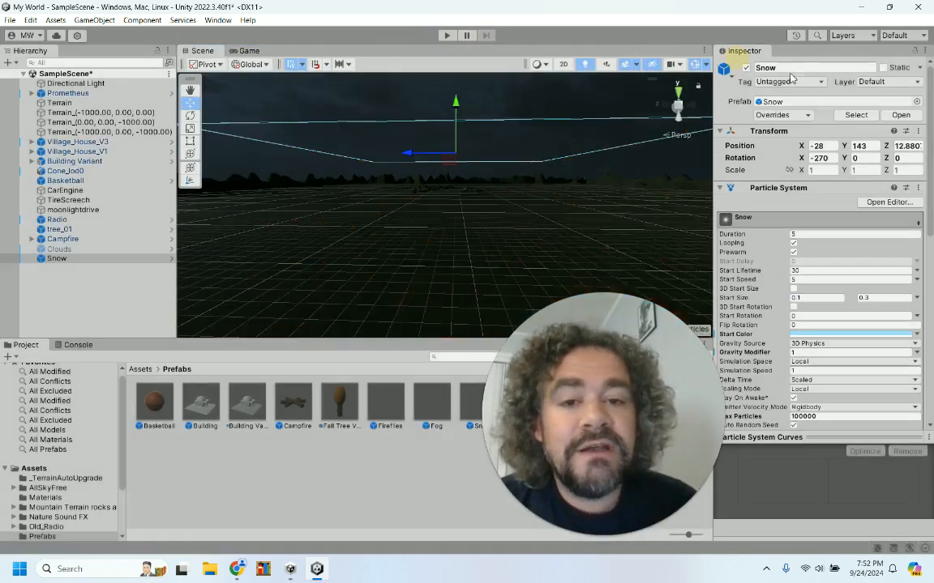
Step: Rename the Snow instance to Rain
click(783, 67)
text(Rain)
key(Return)
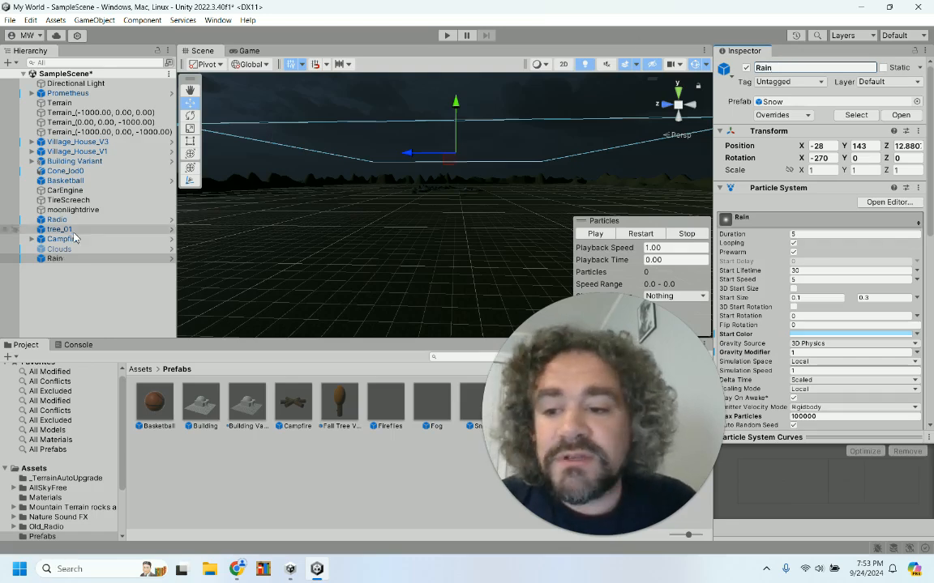
Step: Save the Rain object in the Prefabs folder as a new original prefab
click(66, 260)
drag(67, 259, 235, 482)
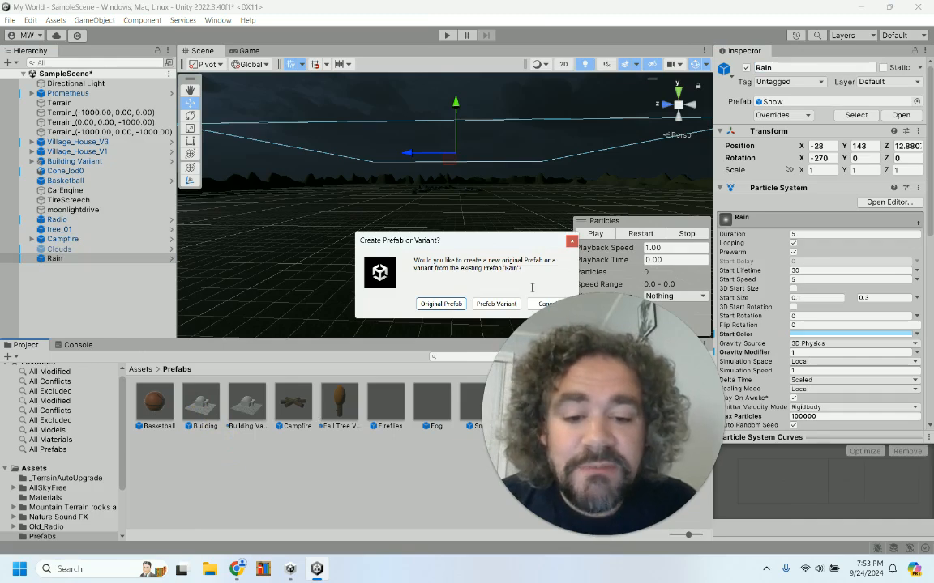
click(441, 304)
drag(629, 426, 823, 427)
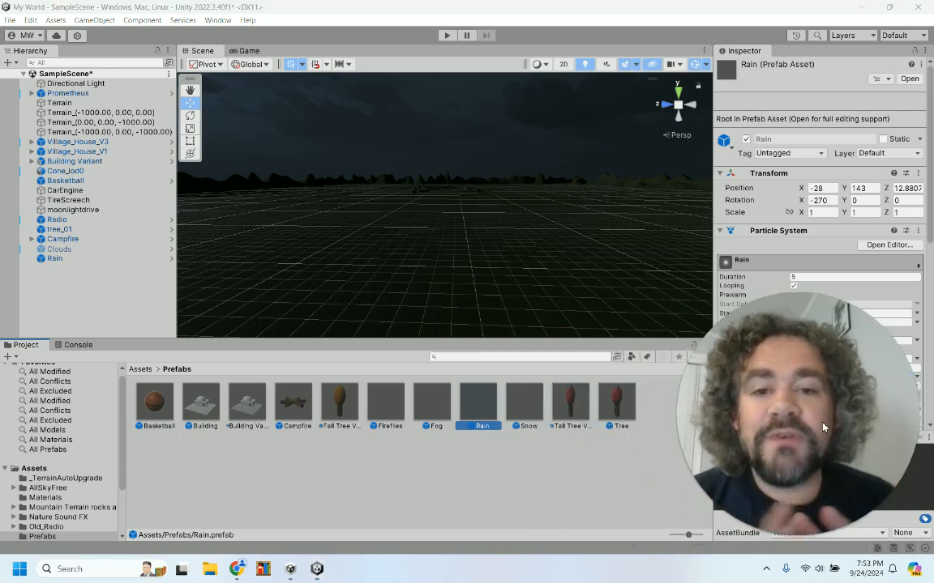